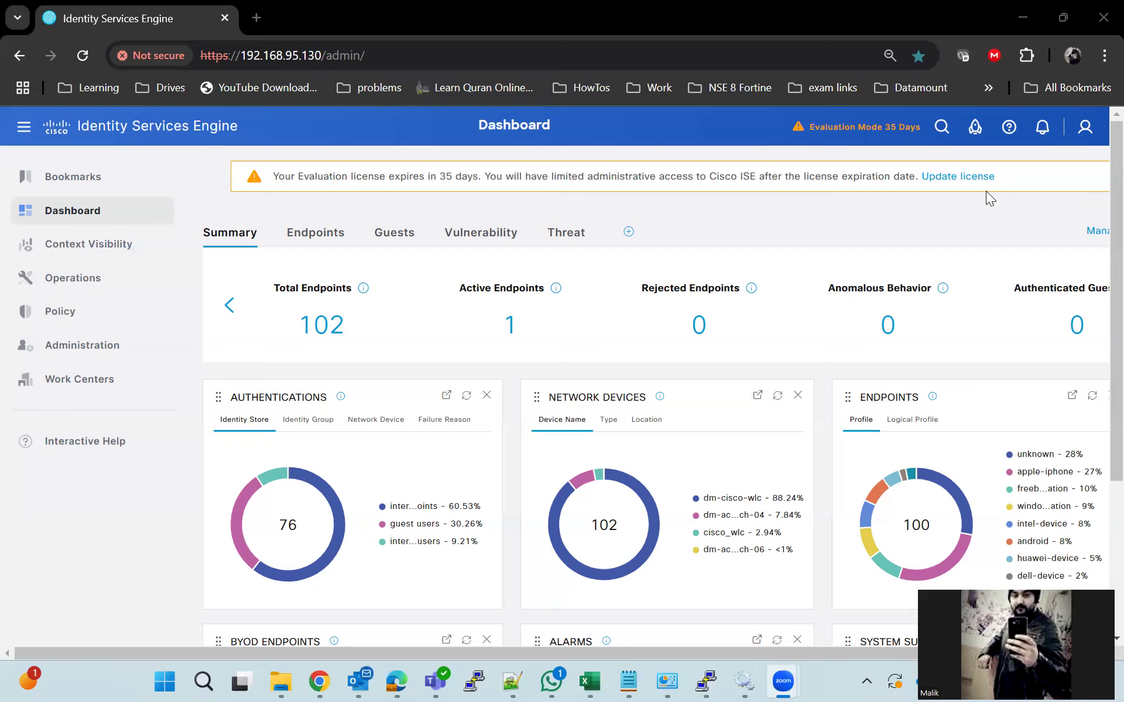
# Copy the GigabitEthernet1/0/3 configuration block from the switch session
pyautogui.click(706, 681)
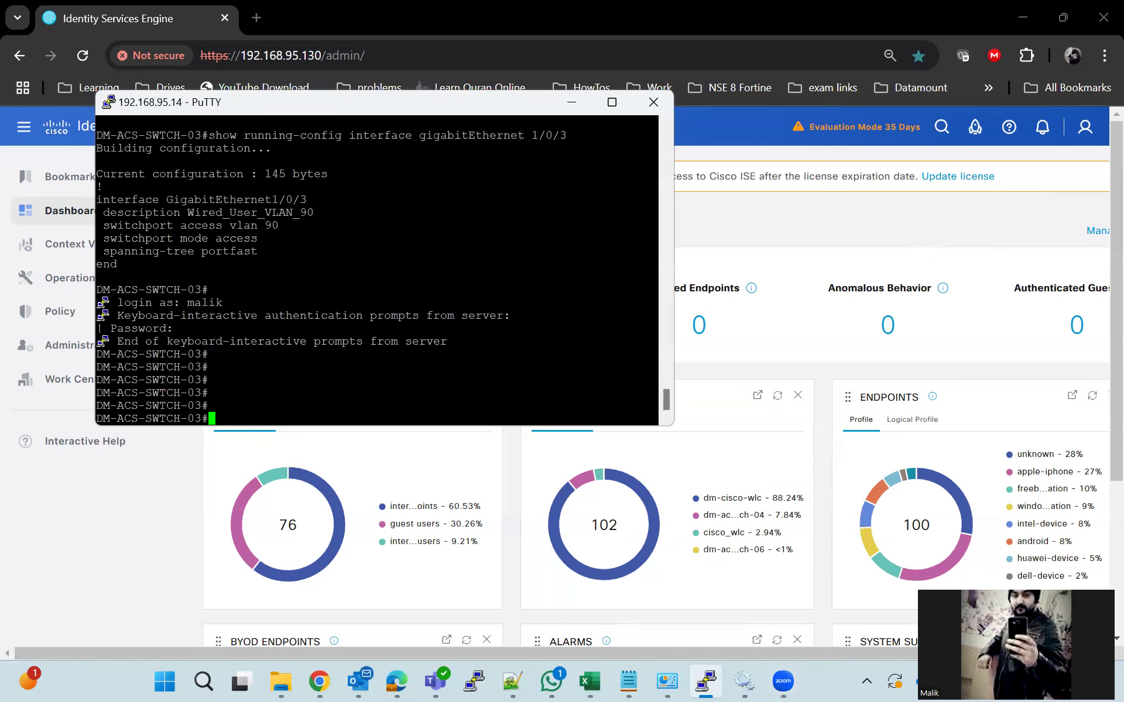
pyautogui.press('Return')
pyautogui.press('Return')
pyautogui.press('Return')
pyautogui.press('Return')
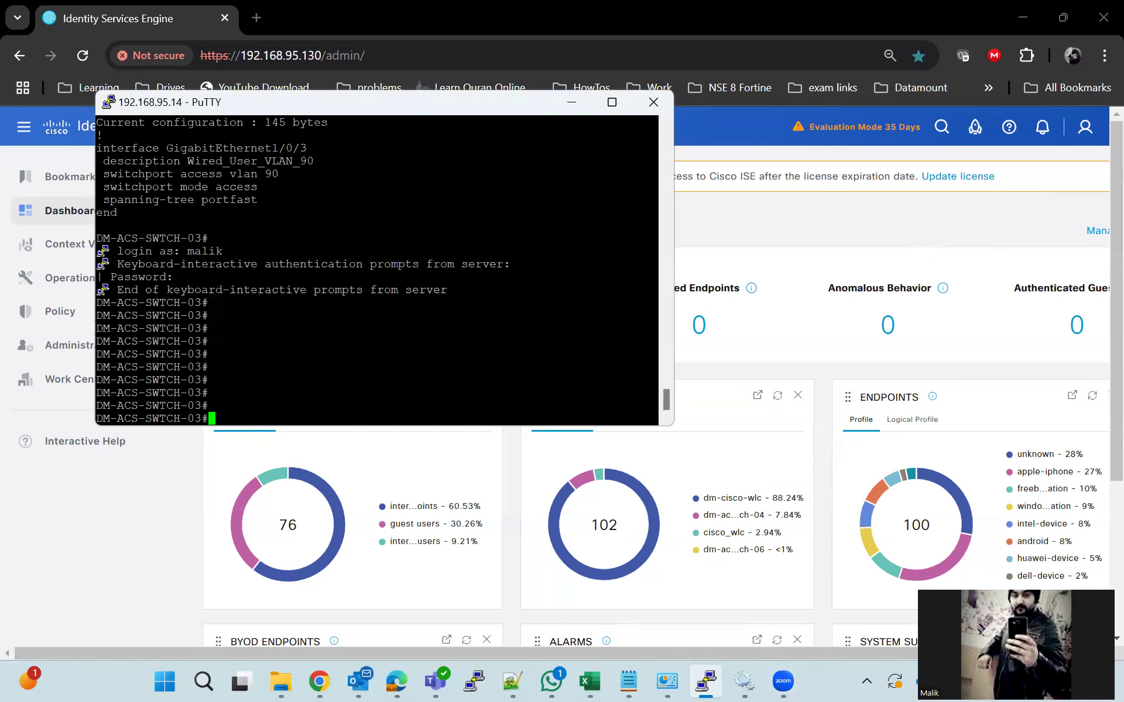
pyautogui.moveTo(649, 212); pyautogui.dragTo(70, 152)
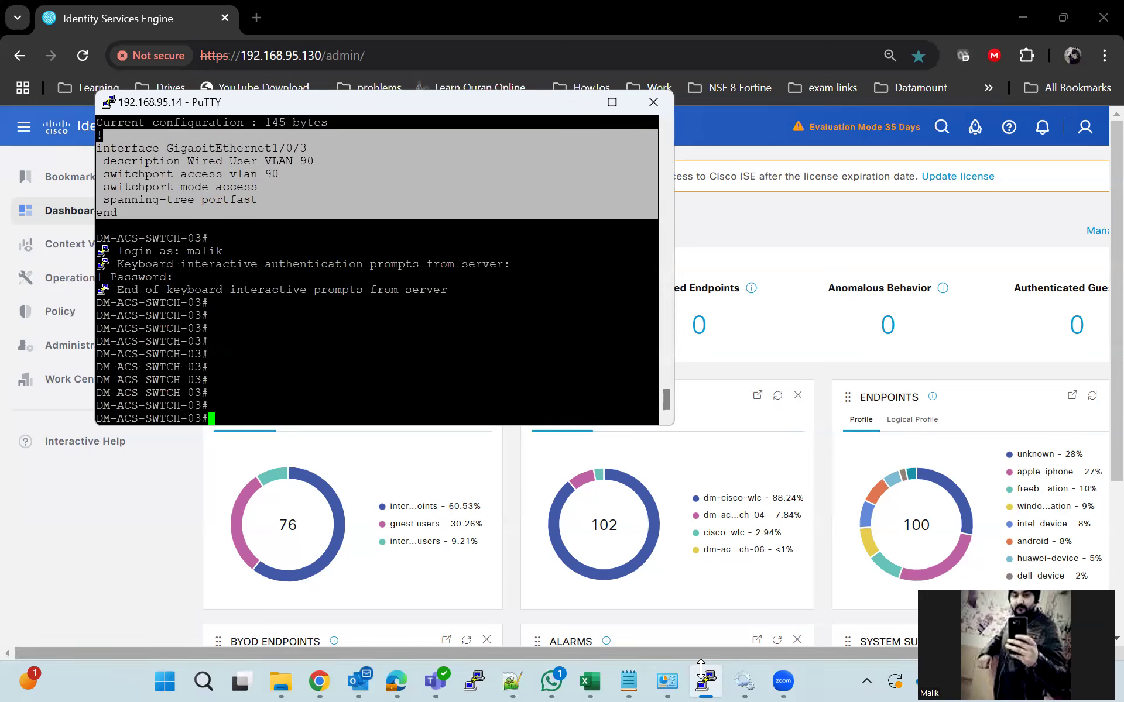
# Arrange the dot1x ISE.log notes on the left and the switch terminal on the right
pyautogui.click(628, 681)
pyautogui.moveTo(795, 190); pyautogui.dragTo(379, 138)
pyautogui.moveTo(438, 106); pyautogui.dragTo(819, 172)
pyautogui.click(385, 139)
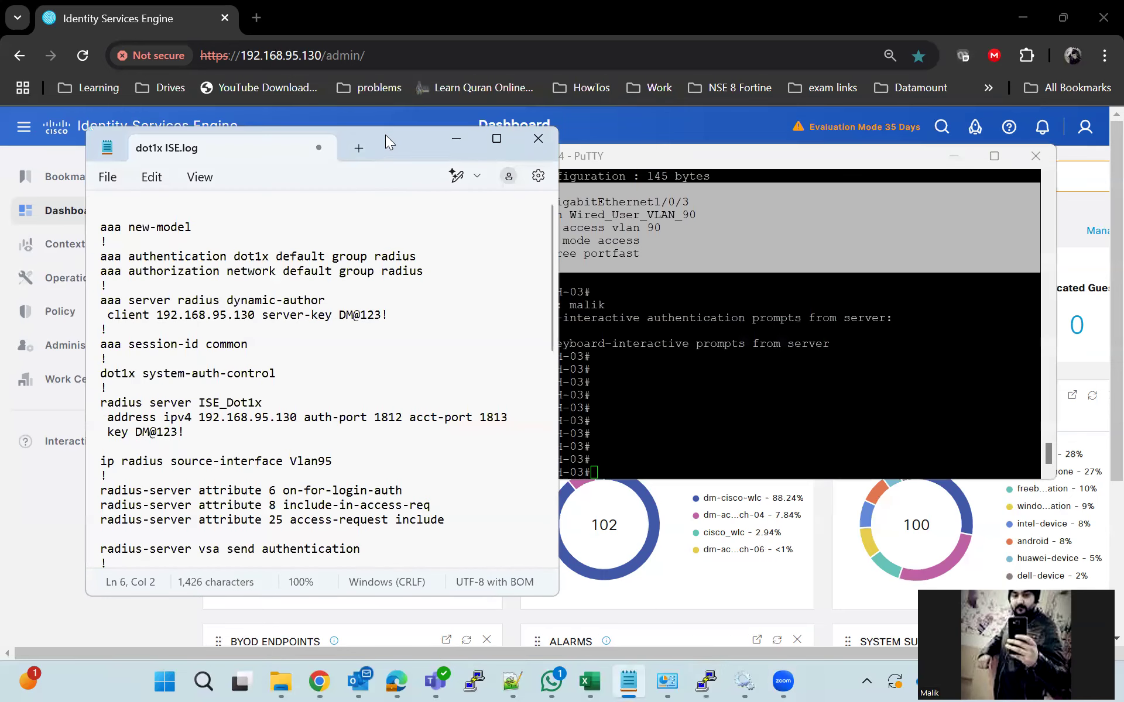
# Copy the three radius server ISE_Dot1x lines from the dot1x ISE.log notes
pyautogui.moveTo(385, 135); pyautogui.dragTo(363, 84)
pyautogui.scroll(-3, 281, 391)
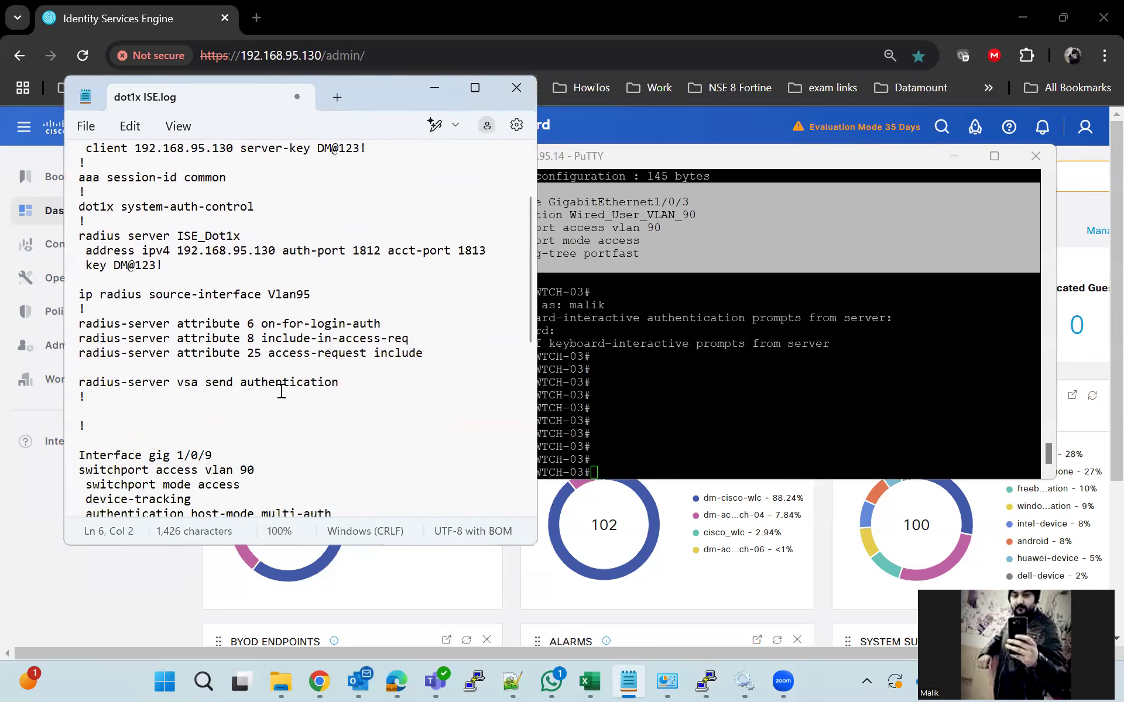
pyautogui.scroll(1, 281, 391)
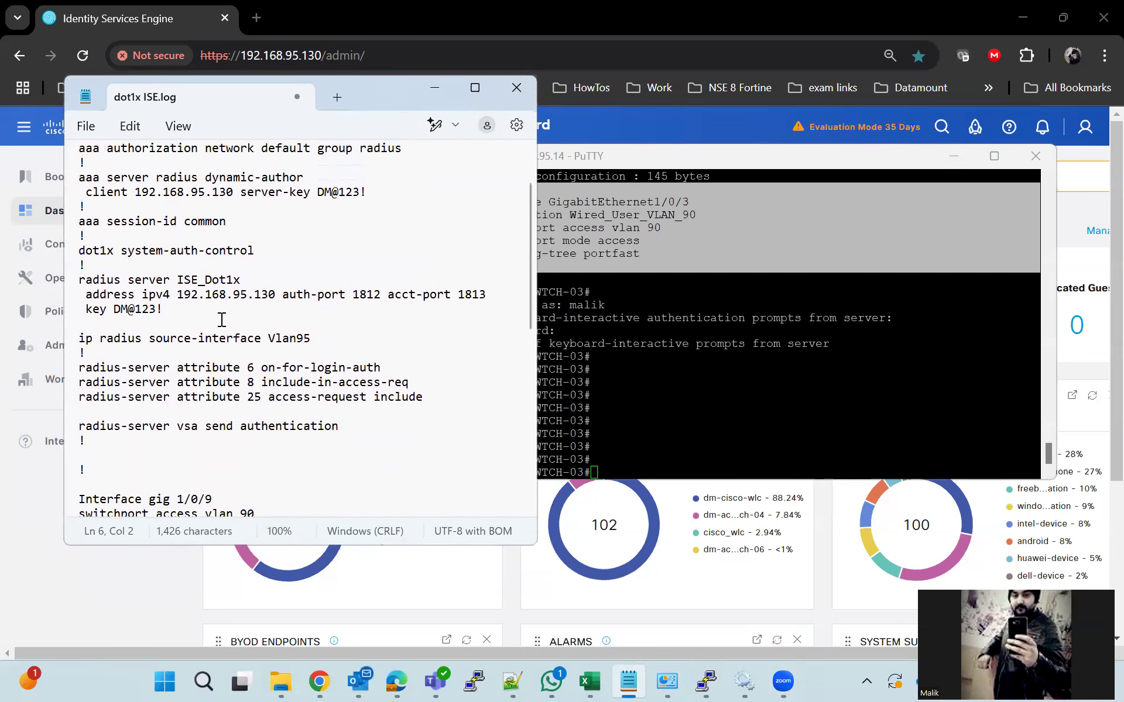
pyautogui.moveTo(76, 280); pyautogui.dragTo(155, 306)
pyautogui.rightClick(155, 306)
pyautogui.click(225, 96)
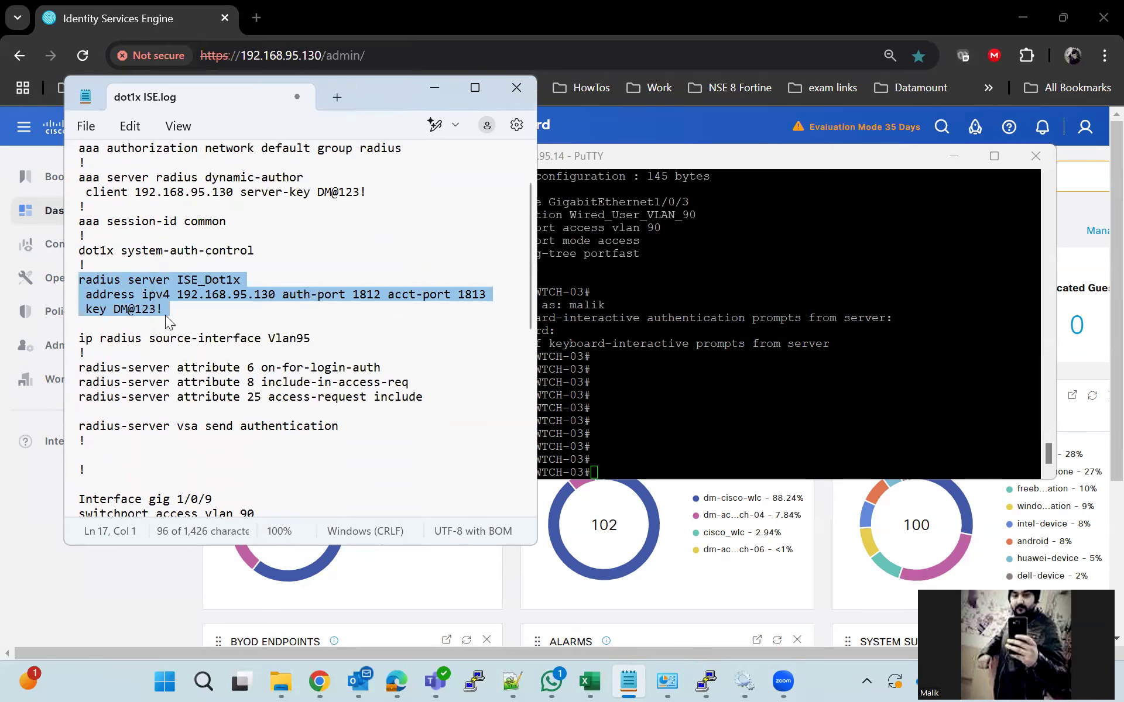
pyautogui.click(166, 310)
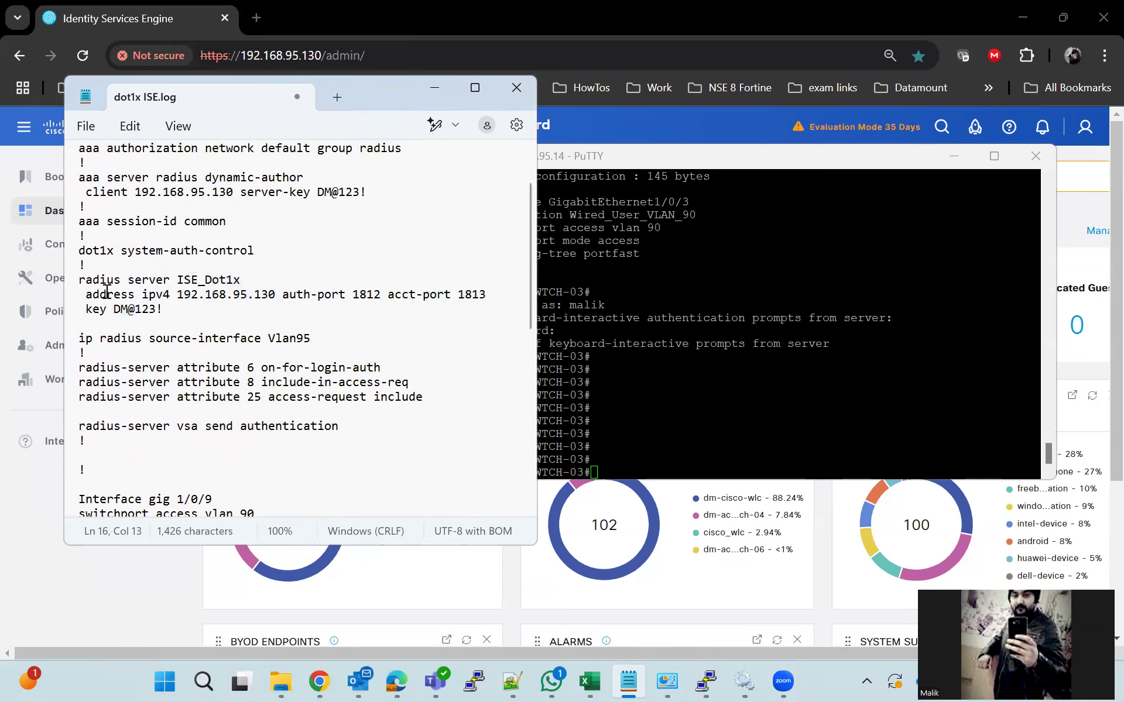
pyautogui.click(81, 281)
pyautogui.moveTo(80, 281); pyautogui.dragTo(190, 316)
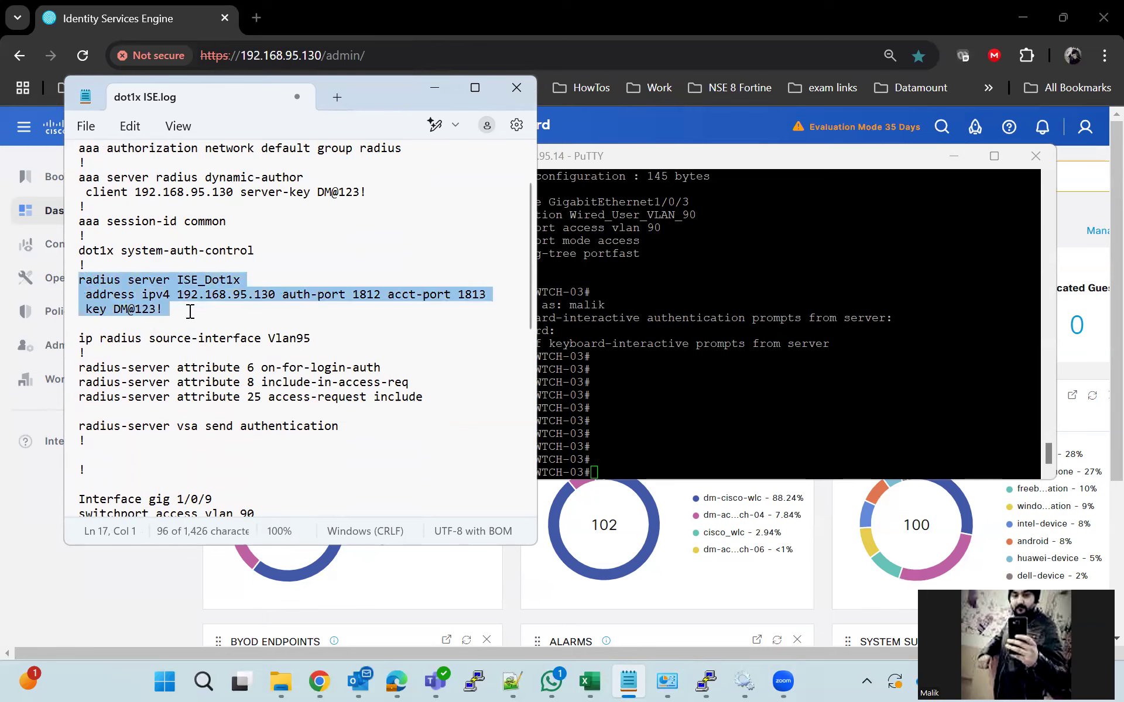
pyautogui.rightClick(163, 299)
pyautogui.click(241, 100)
# Paste the ISE_Dot1x RADIUS server commands in global configuration mode, then exit server mode
pyautogui.hotkey('alt', 'Tab')
pyautogui.write('conf t')
pyautogui.press('Return')
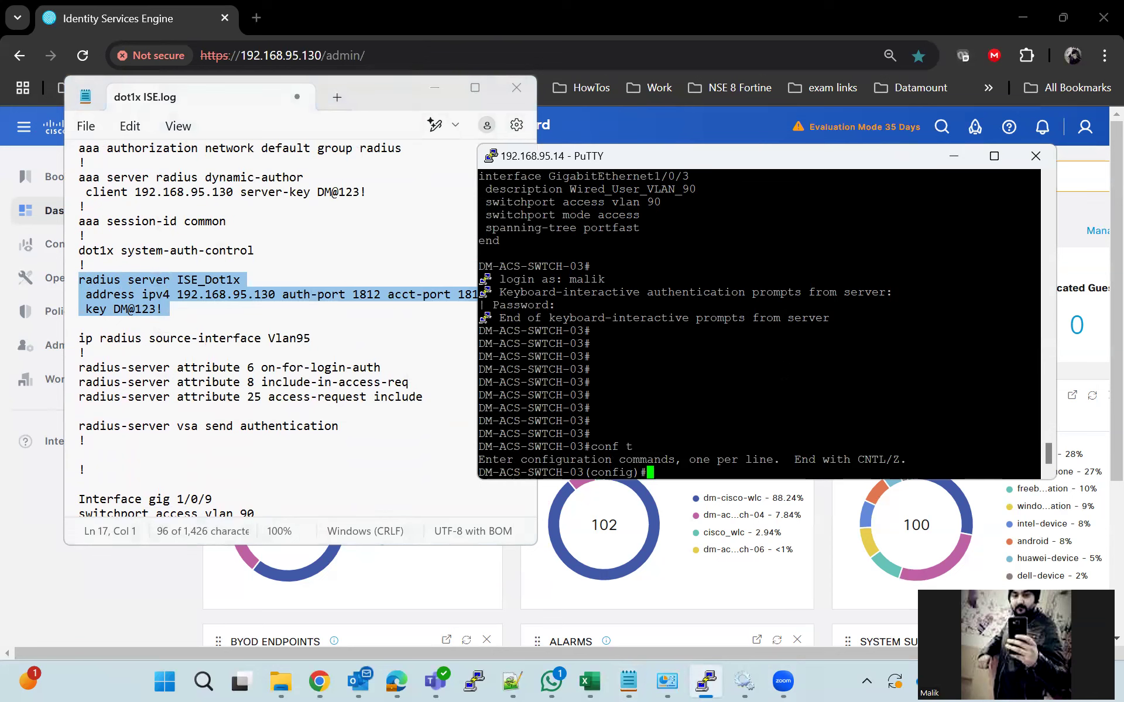
pyautogui.press('shift+Insert')
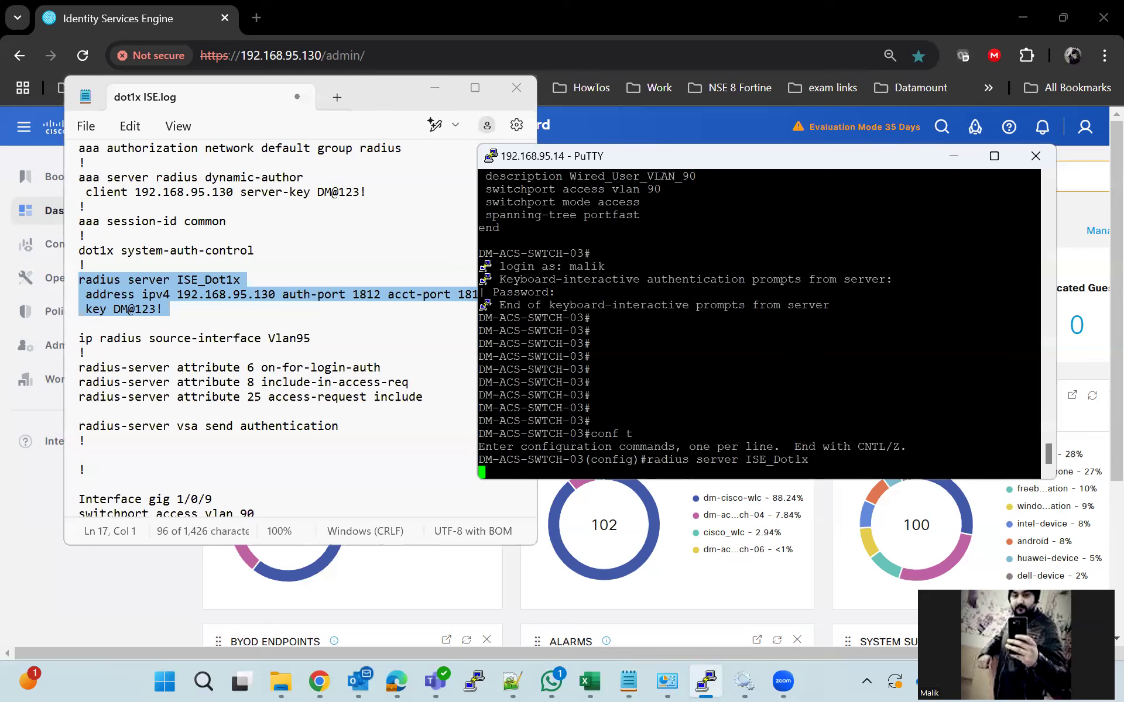
pyautogui.press('Return')
pyautogui.press('Return')
pyautogui.write('exit')
pyautogui.press('Return')
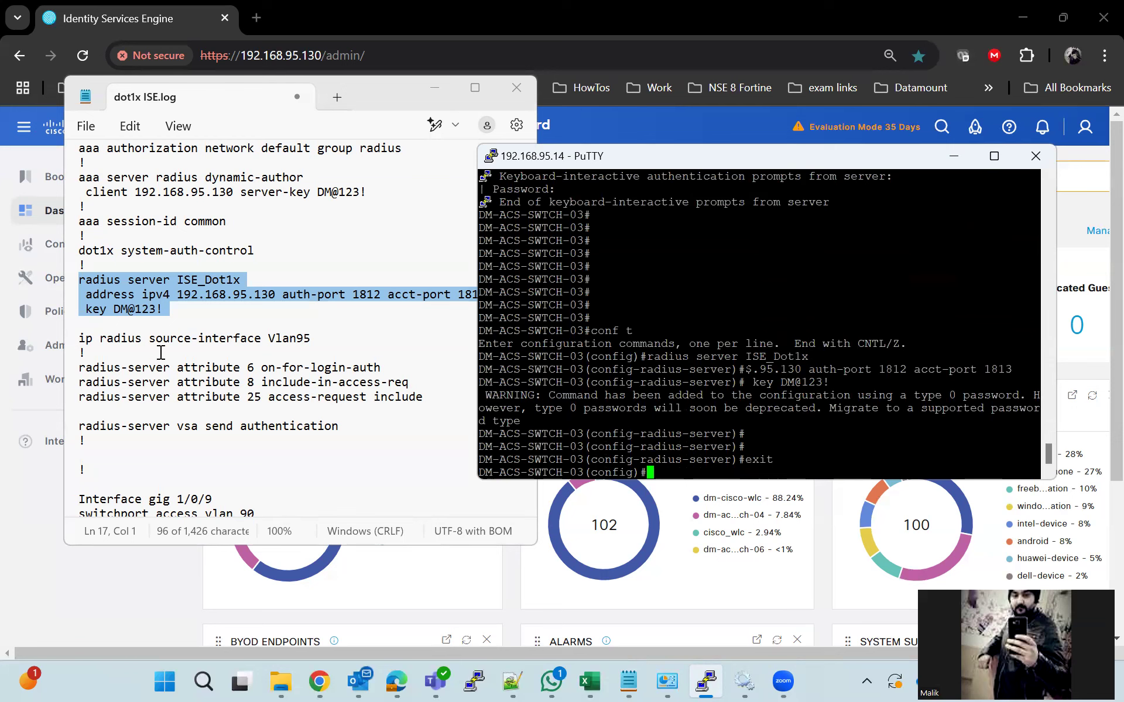
# Apply 'ip radius source-interface Vlan95' on the switch
pyautogui.click(71, 340)
pyautogui.rightClick(287, 344)
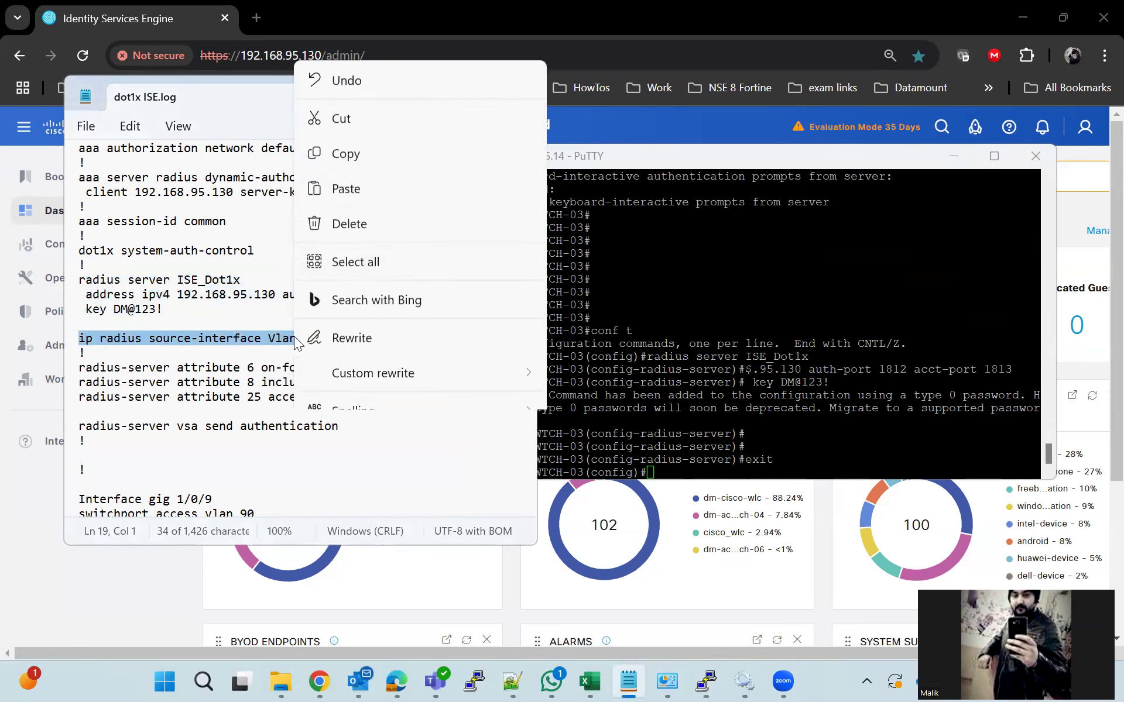
pyautogui.click(364, 107)
pyautogui.hotkey('alt', 'Tab')
pyautogui.rightClick(788, 325)
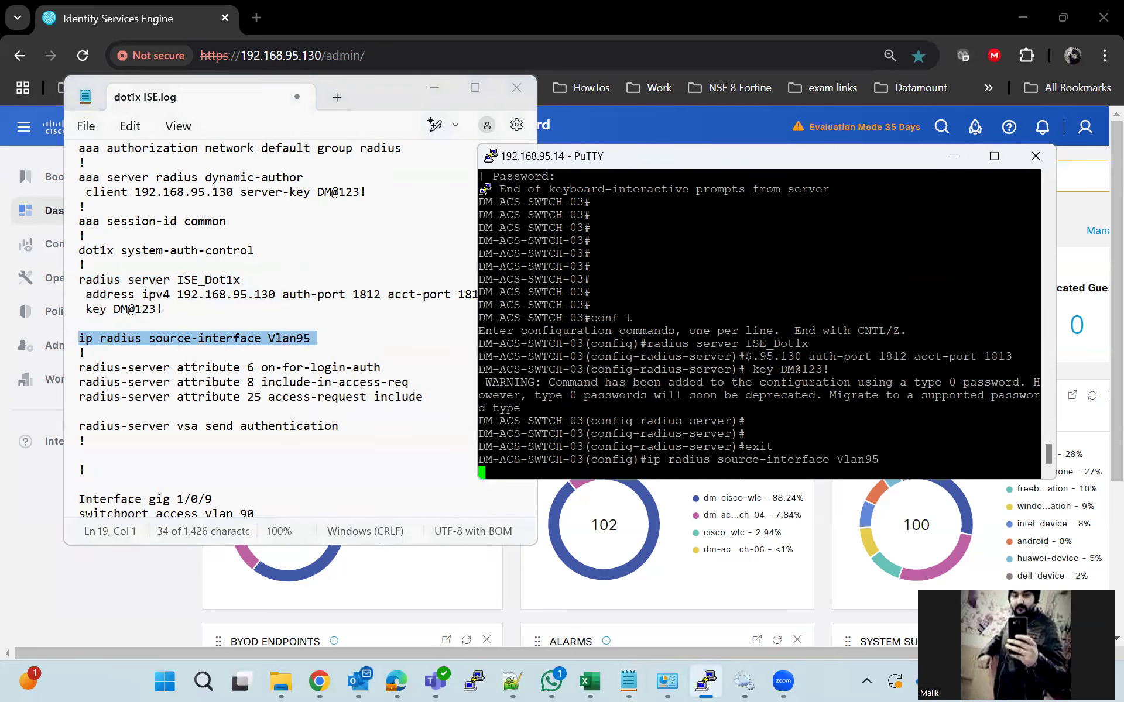
pyautogui.press('Return')
pyautogui.press('Return')
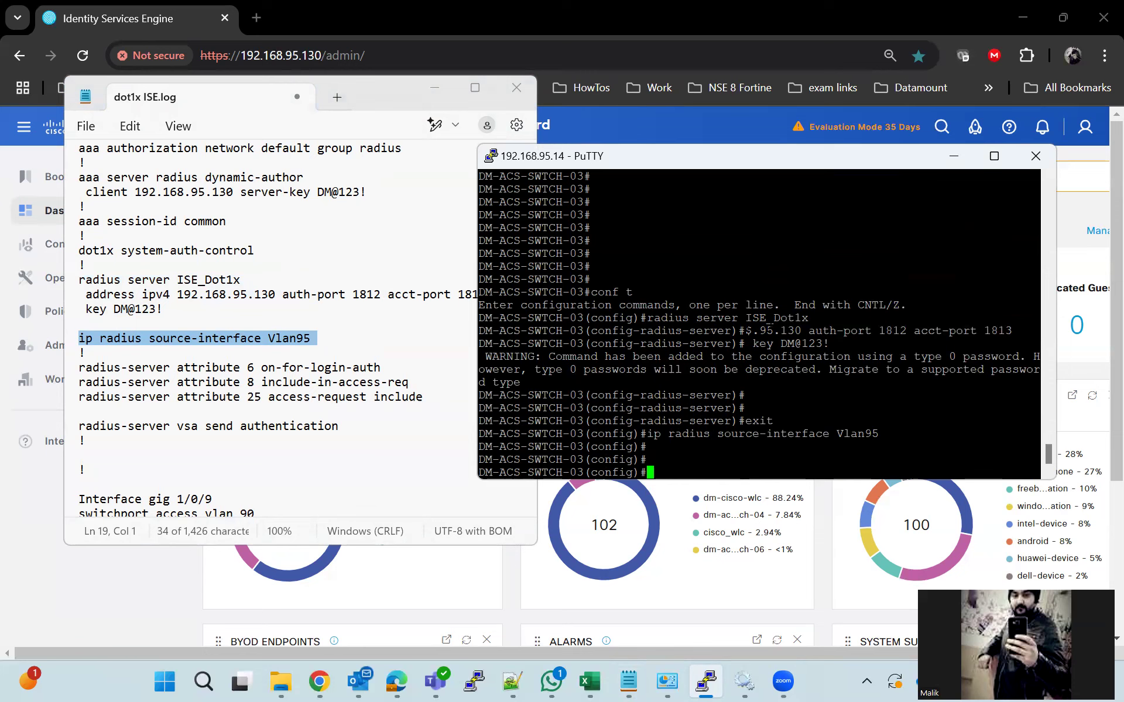
# Paste the radius-server attribute 6, 8, 25 and VSA send authentication lines into the switch
pyautogui.moveTo(79, 368); pyautogui.dragTo(379, 419)
pyautogui.rightClick(347, 387)
pyautogui.click(387, 93)
pyautogui.click(762, 344)
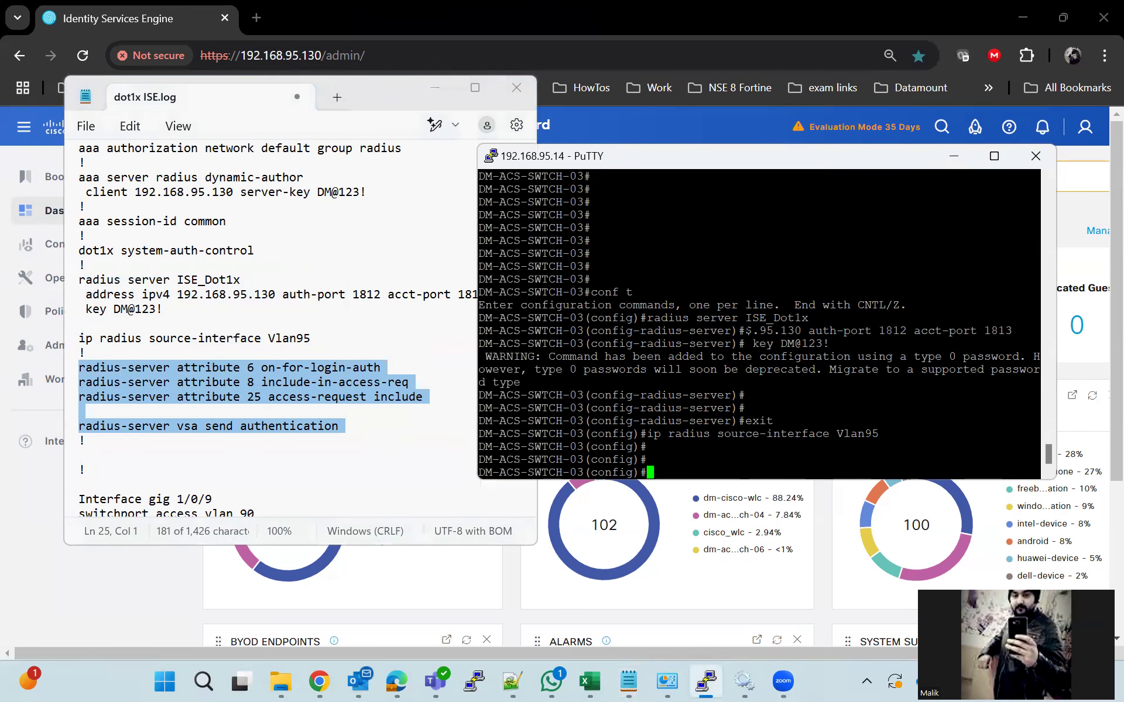
pyautogui.rightClick(762, 344)
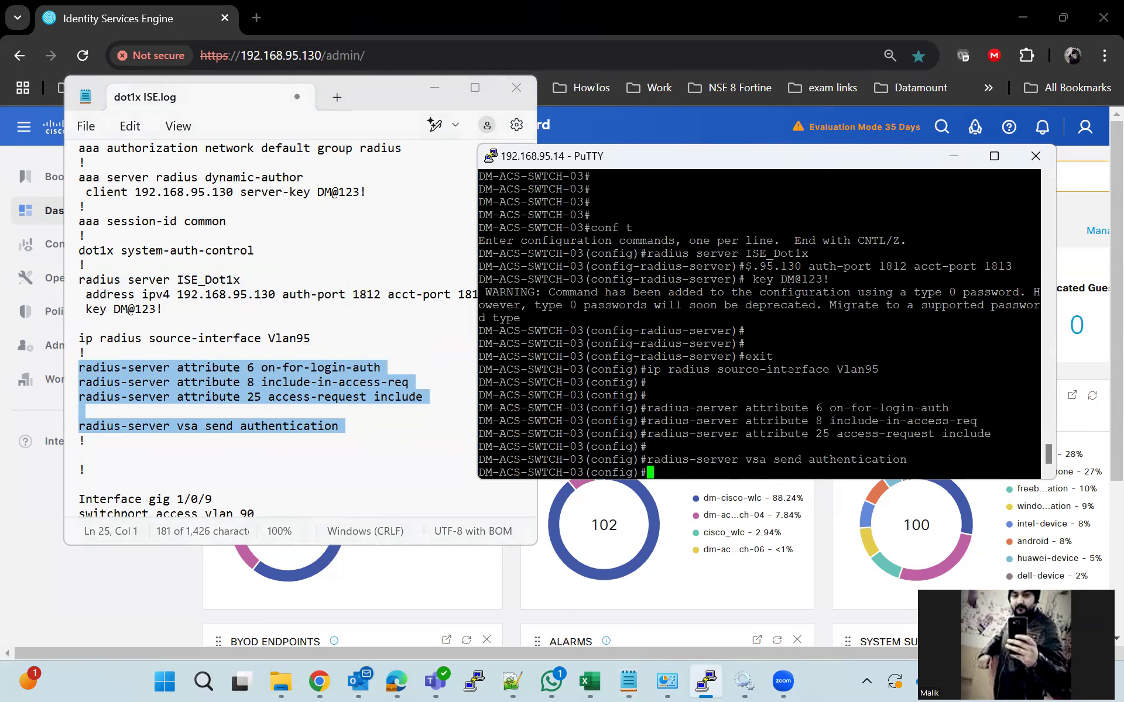
pyautogui.press('Return')
pyautogui.press('Return')
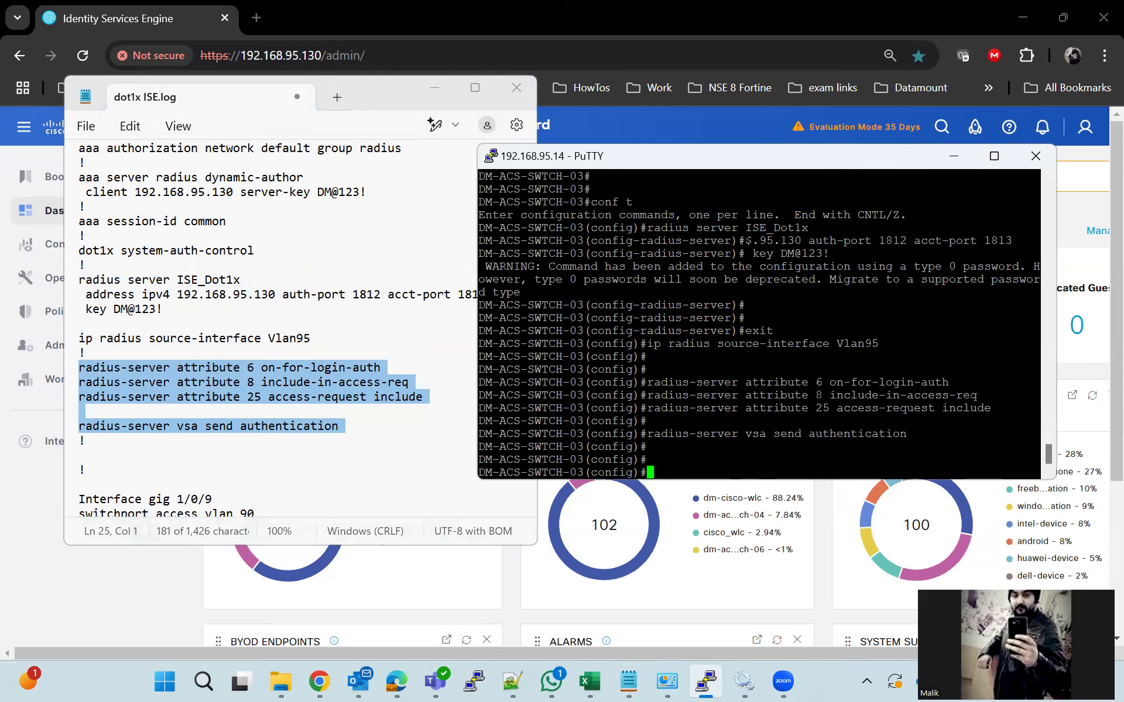
pyautogui.scroll(2, 337, 428)
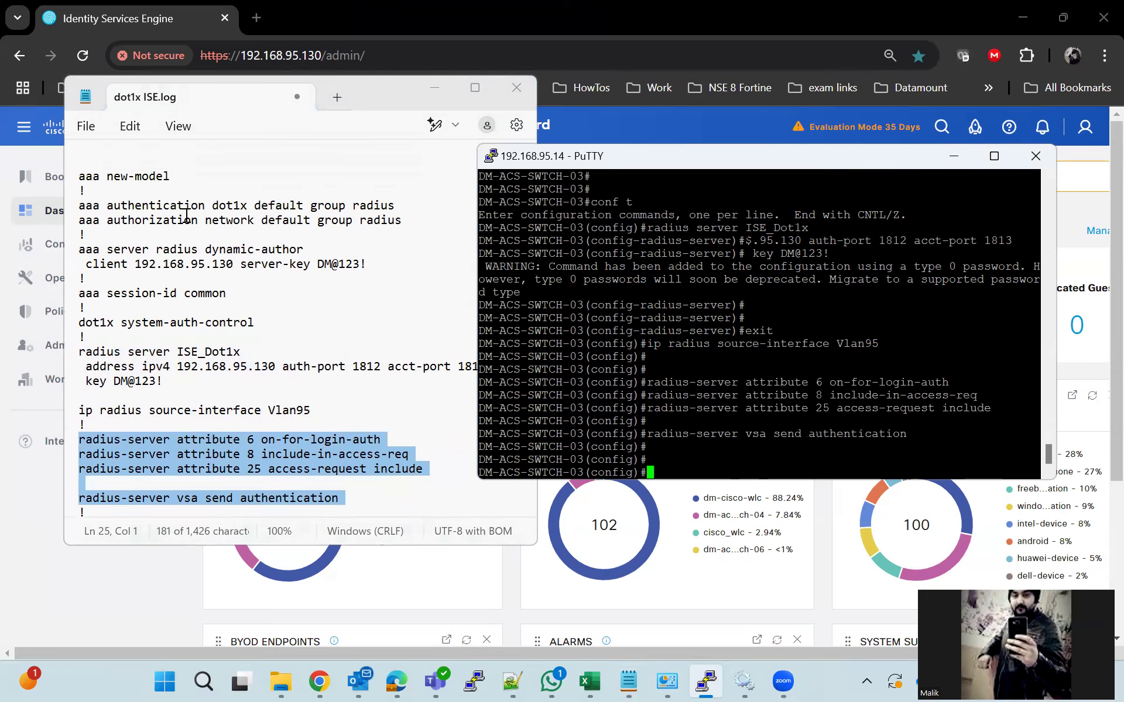
pyautogui.moveTo(73, 179); pyautogui.dragTo(368, 329)
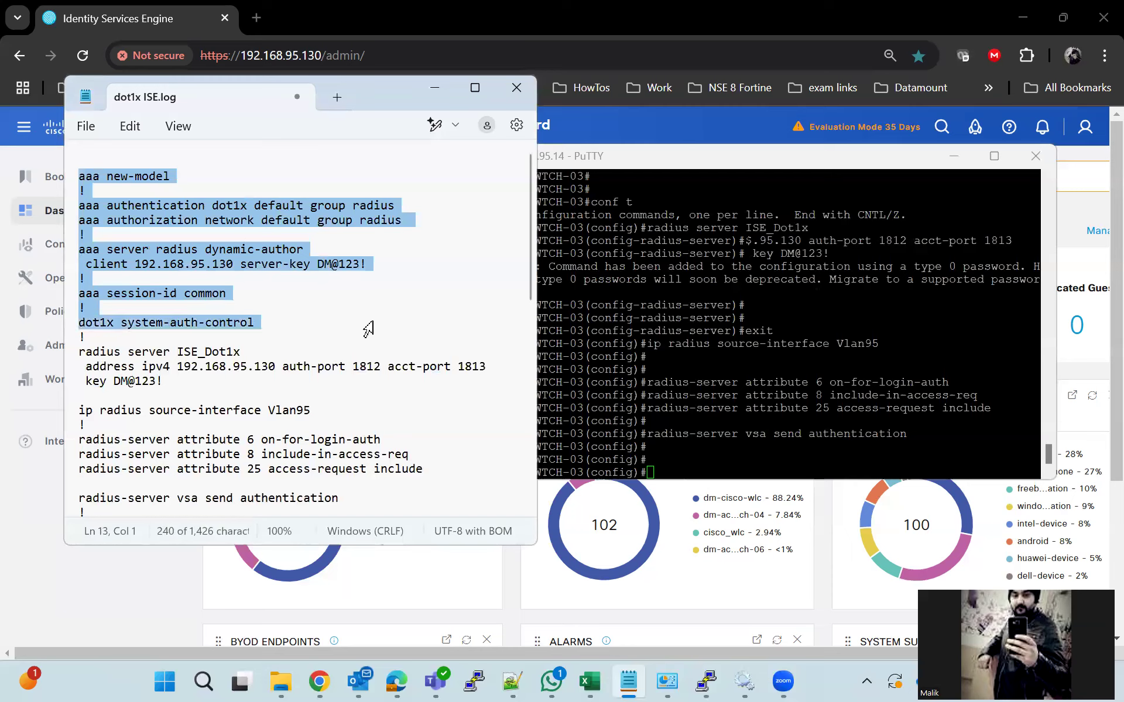
# Paste the aaa new-model, dot1x authentication/authorization, dynamic-author and system-auth-control block into the switch
pyautogui.rightClick(280, 216)
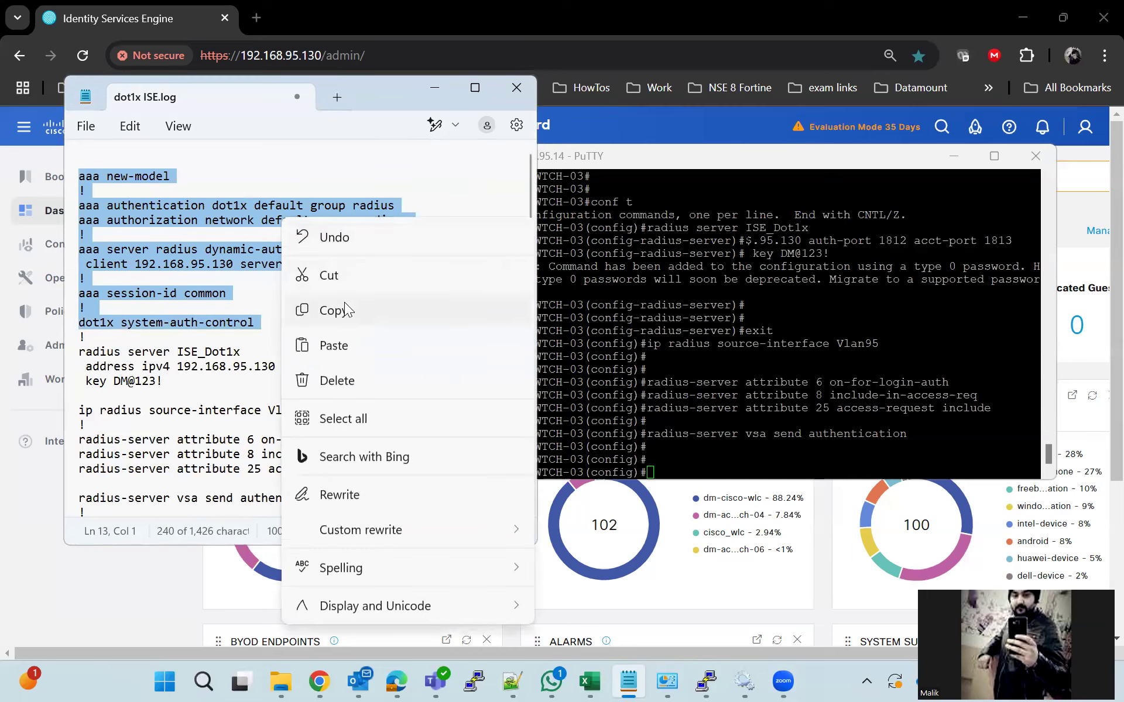
pyautogui.click(343, 310)
pyautogui.click(790, 345)
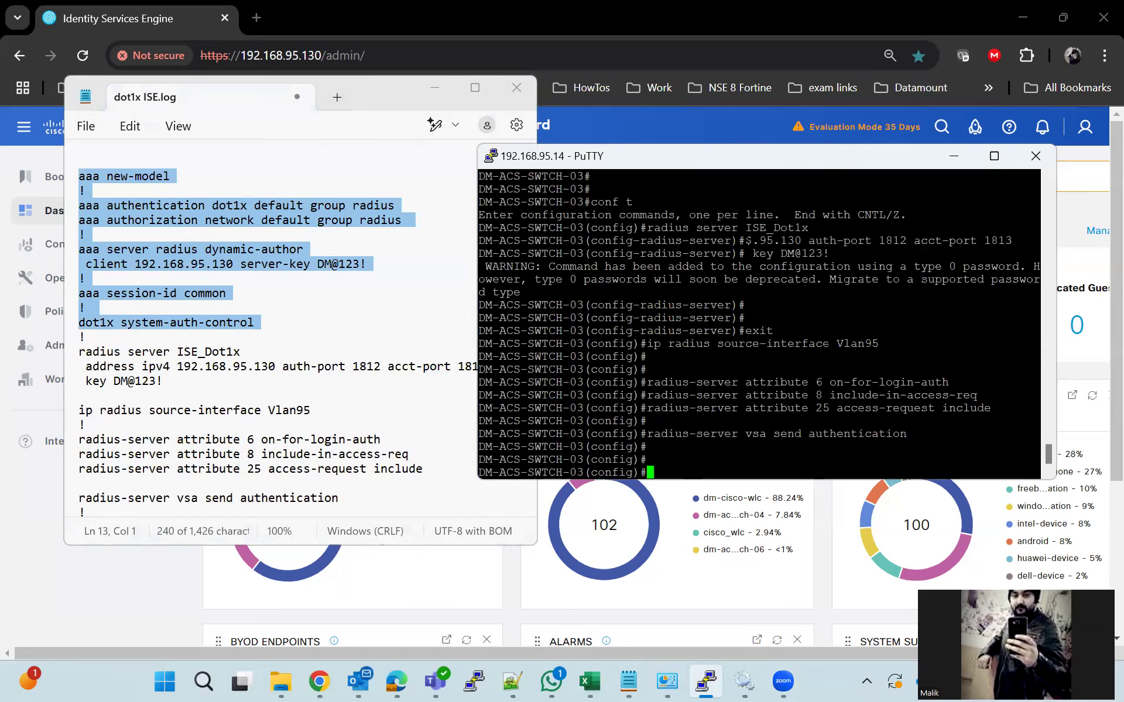
pyautogui.press('shift+Insert')
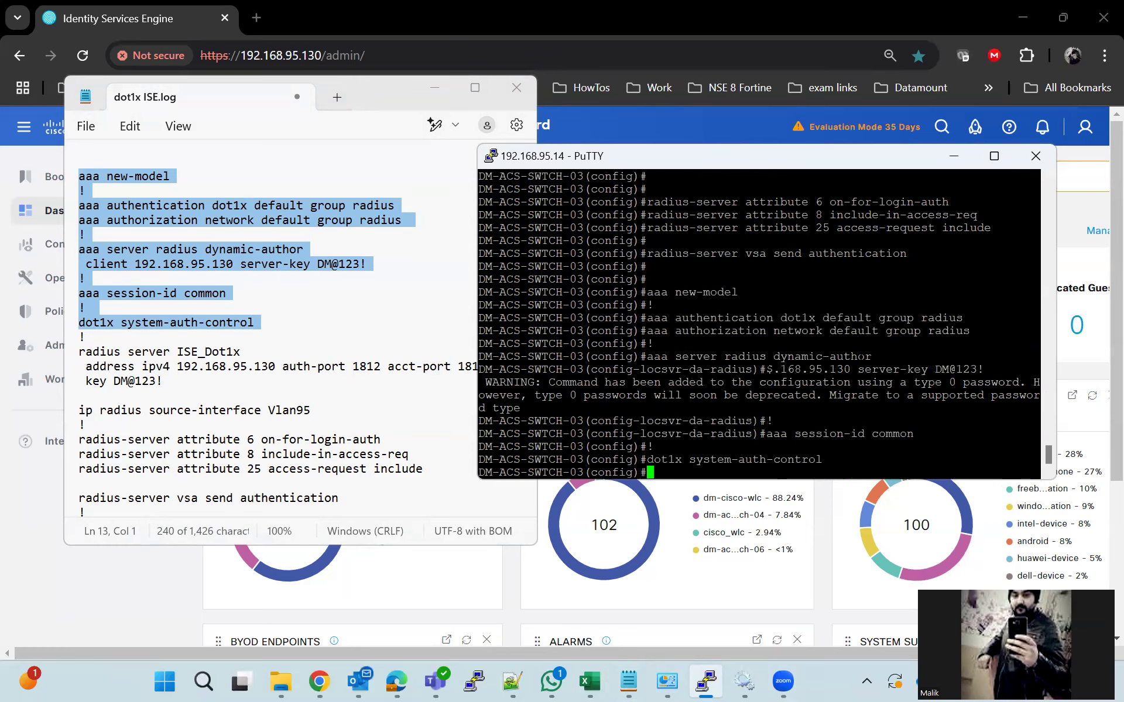
pyautogui.press('Return')
pyautogui.press('Return')
pyautogui.press('Return')
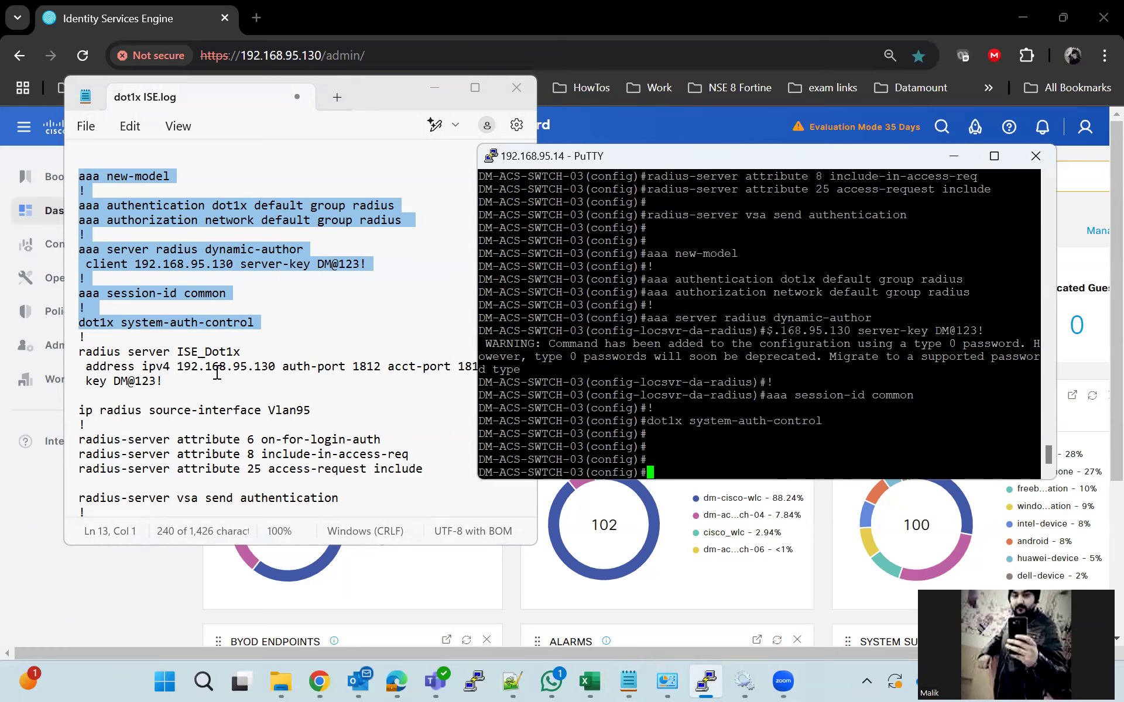
# Enter interface GigabitEthernet1/0/3 configuration using the command copied from history
pyautogui.scroll(-3, 217, 368)
pyautogui.scroll(-2, 328, 400)
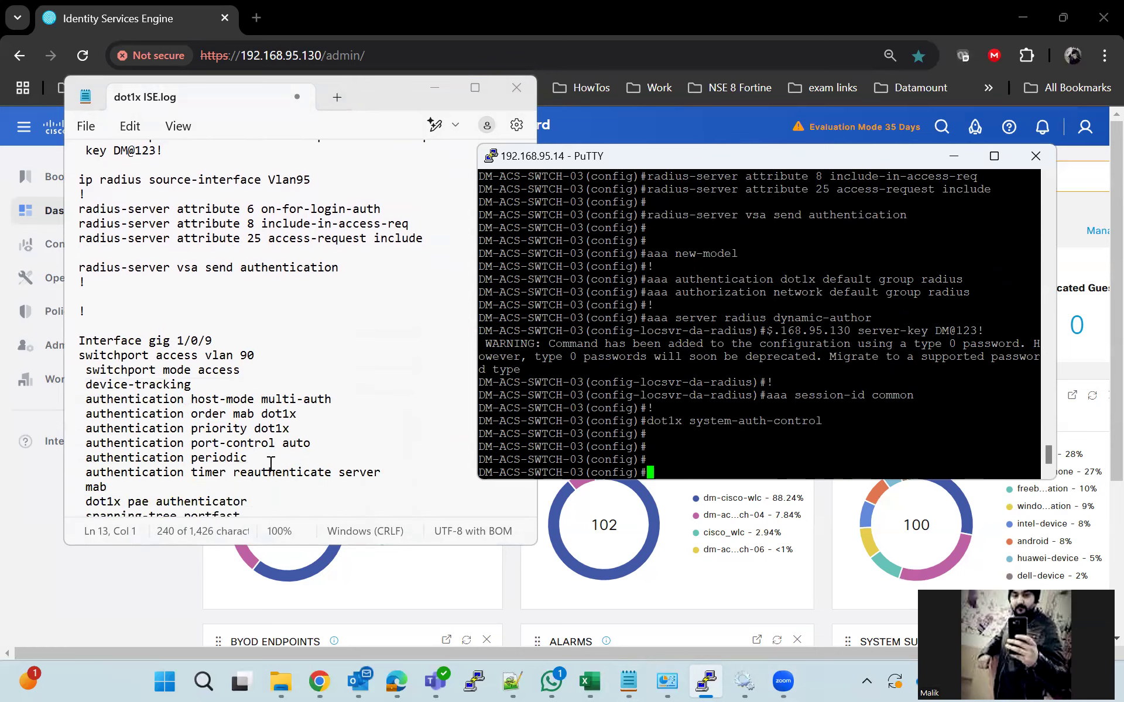
pyautogui.scroll(-2, 419, 464)
pyautogui.scroll(5, 759, 324)
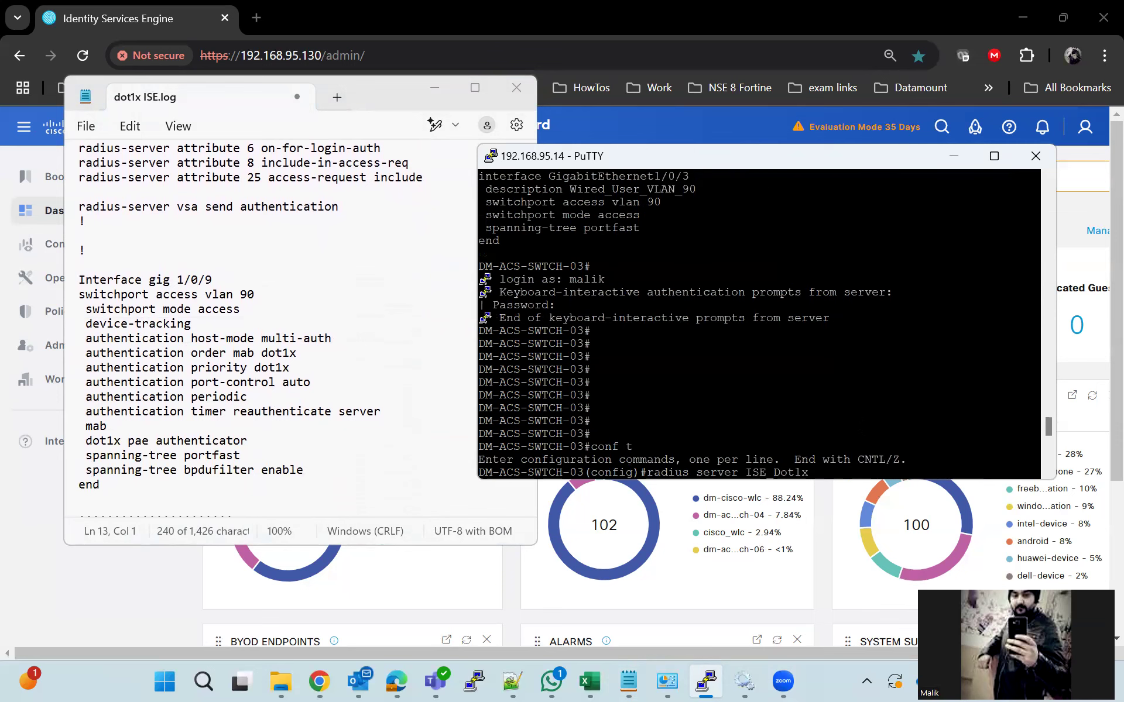
pyautogui.scroll(4, 759, 324)
pyautogui.moveTo(759, 330); pyautogui.dragTo(481, 331)
pyautogui.press('Return')
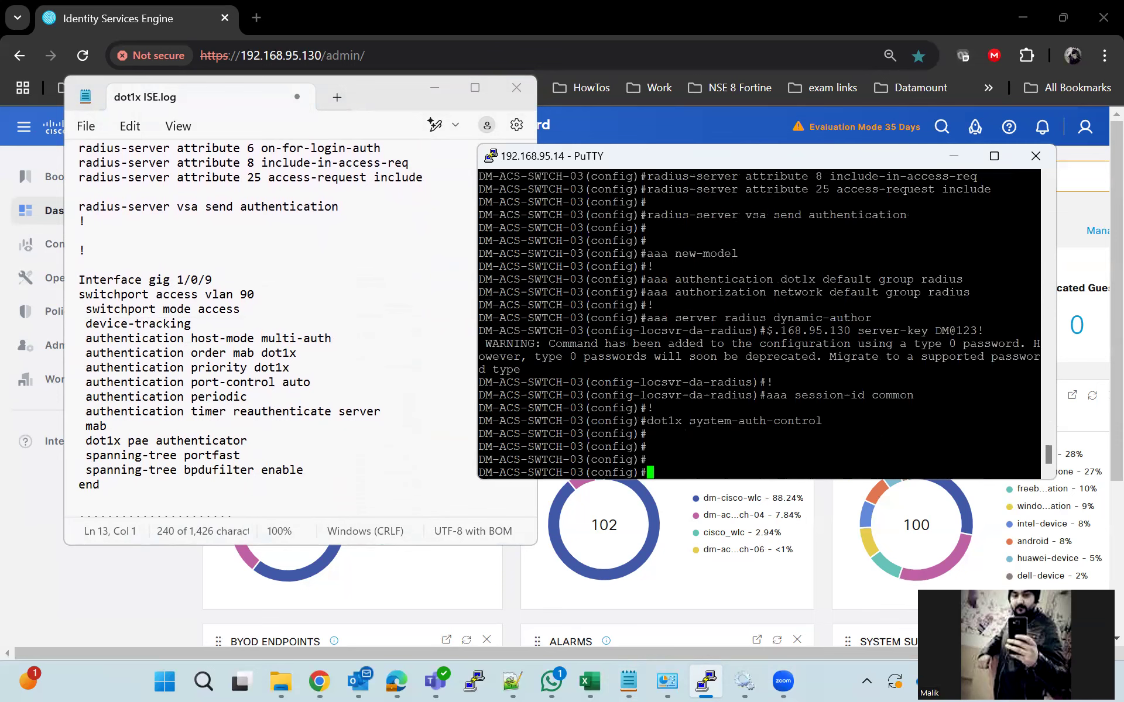
pyautogui.rightClick(481, 332)
pyautogui.press('Return')
pyautogui.press('Return')
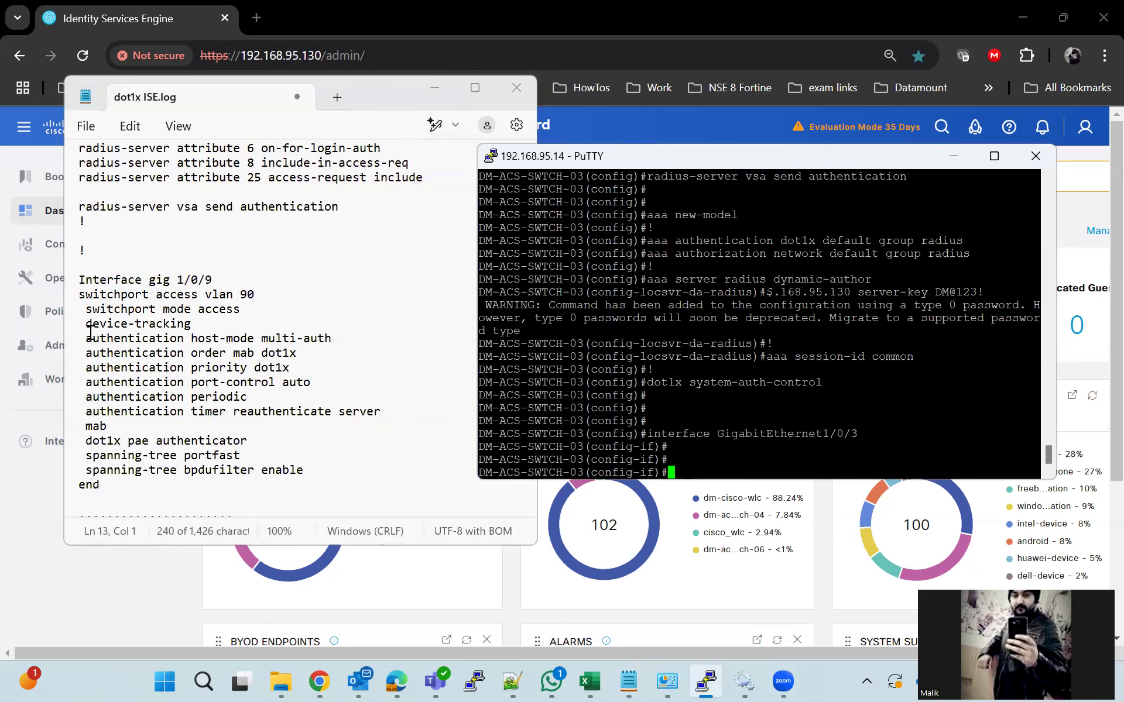
# Review the device-tracking, authentication order mab dot1x and authentication priority dot1x lines
pyautogui.moveTo(84, 325); pyautogui.dragTo(192, 326)
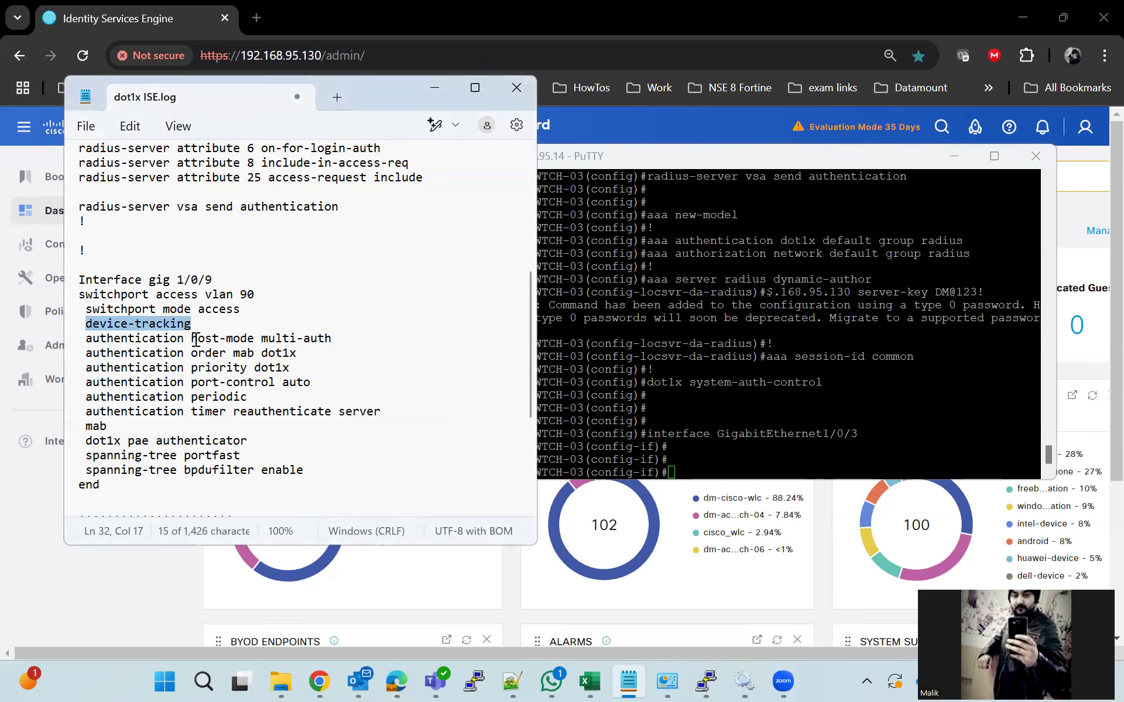
pyautogui.click(205, 326)
pyautogui.moveTo(85, 324)
pyautogui.mouseDown()
pyautogui.moveTo(370, 355)
pyautogui.moveTo(374, 342)
pyautogui.moveTo(89, 339)
pyautogui.mouseUp()
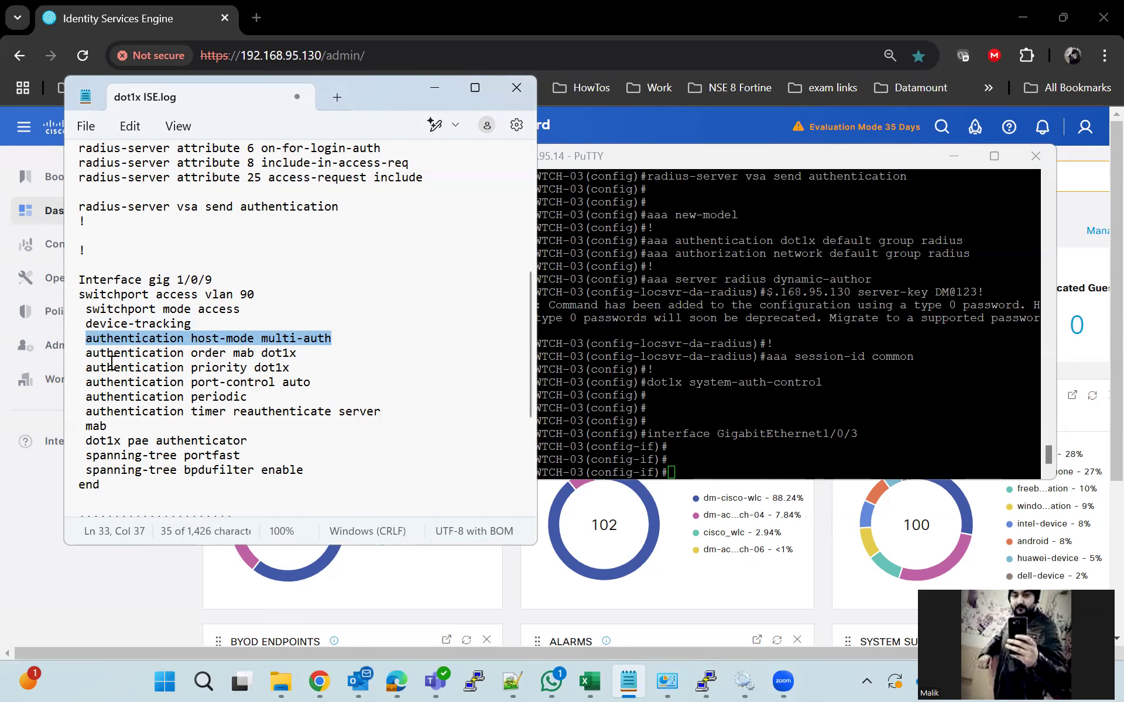
pyautogui.click(87, 353)
pyautogui.moveTo(88, 354); pyautogui.dragTo(261, 355)
pyautogui.moveTo(92, 368); pyautogui.dragTo(295, 370)
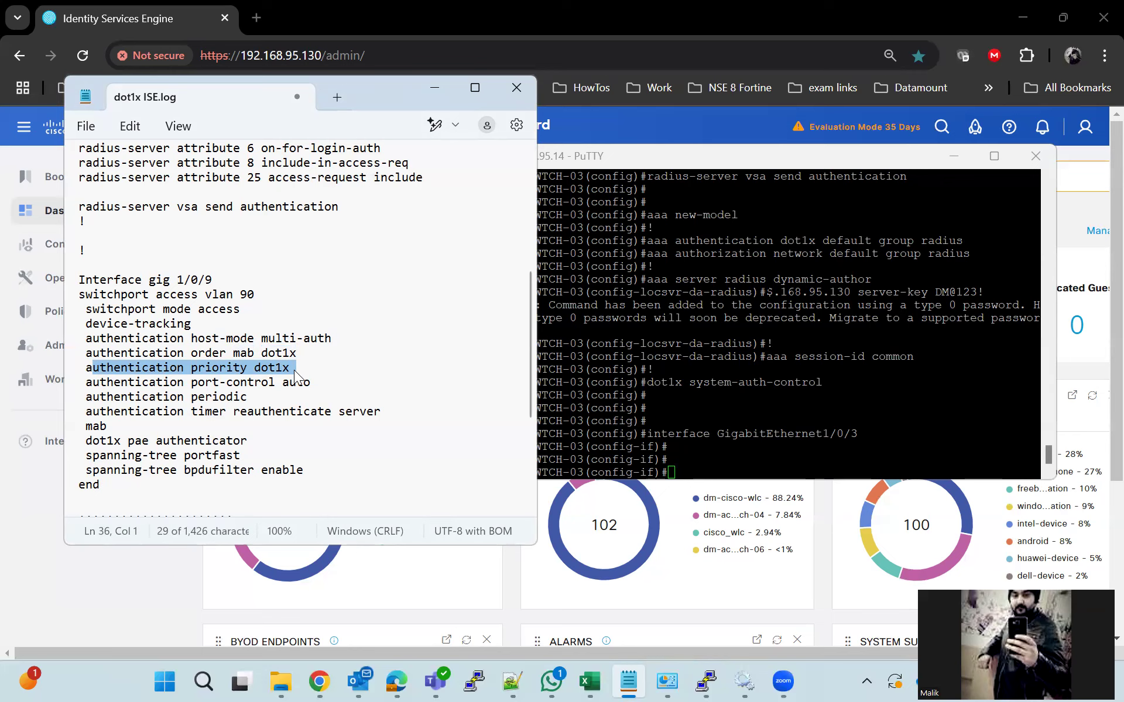
pyautogui.click(296, 381)
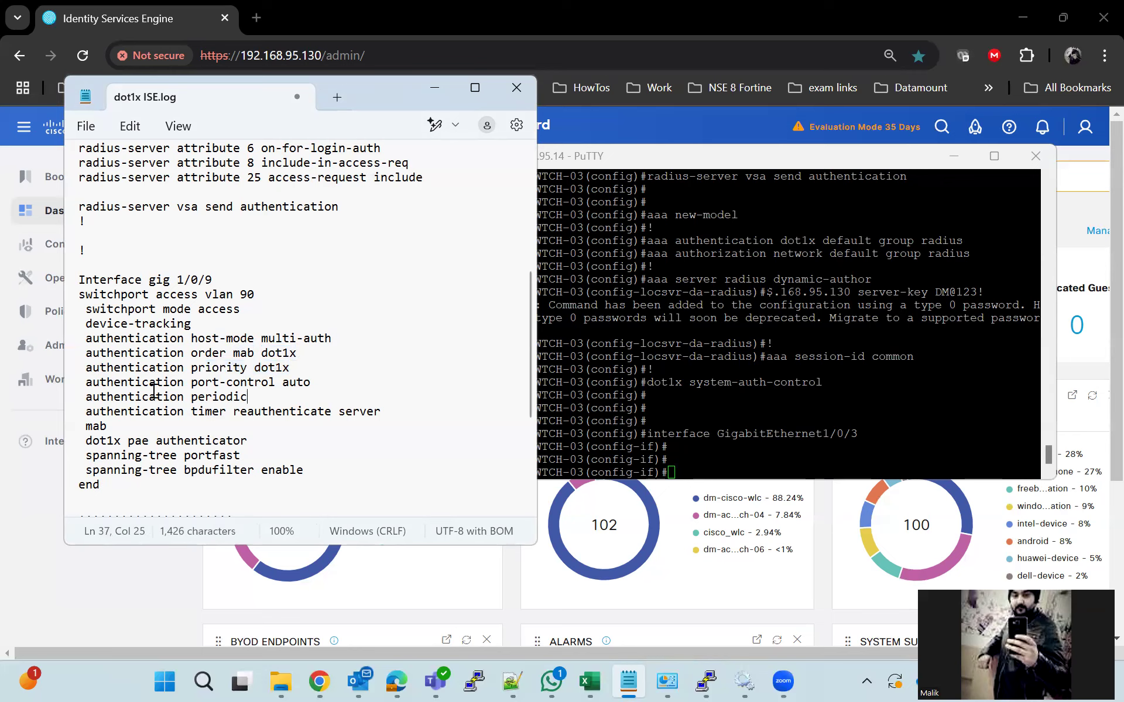
# Review port-control auto, timer reauthenticate and mab lines, then select all nine interface lines
pyautogui.moveTo(86, 384); pyautogui.dragTo(327, 398)
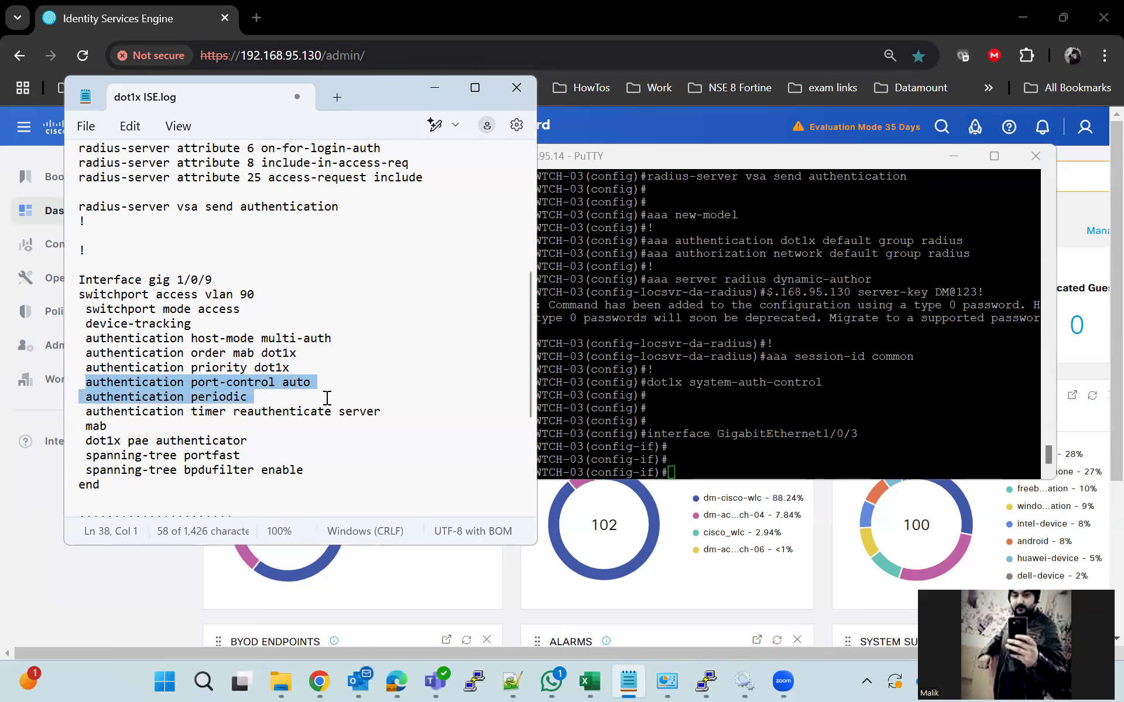
pyautogui.click(276, 398)
pyautogui.moveTo(89, 411); pyautogui.dragTo(382, 412)
pyautogui.click(381, 413)
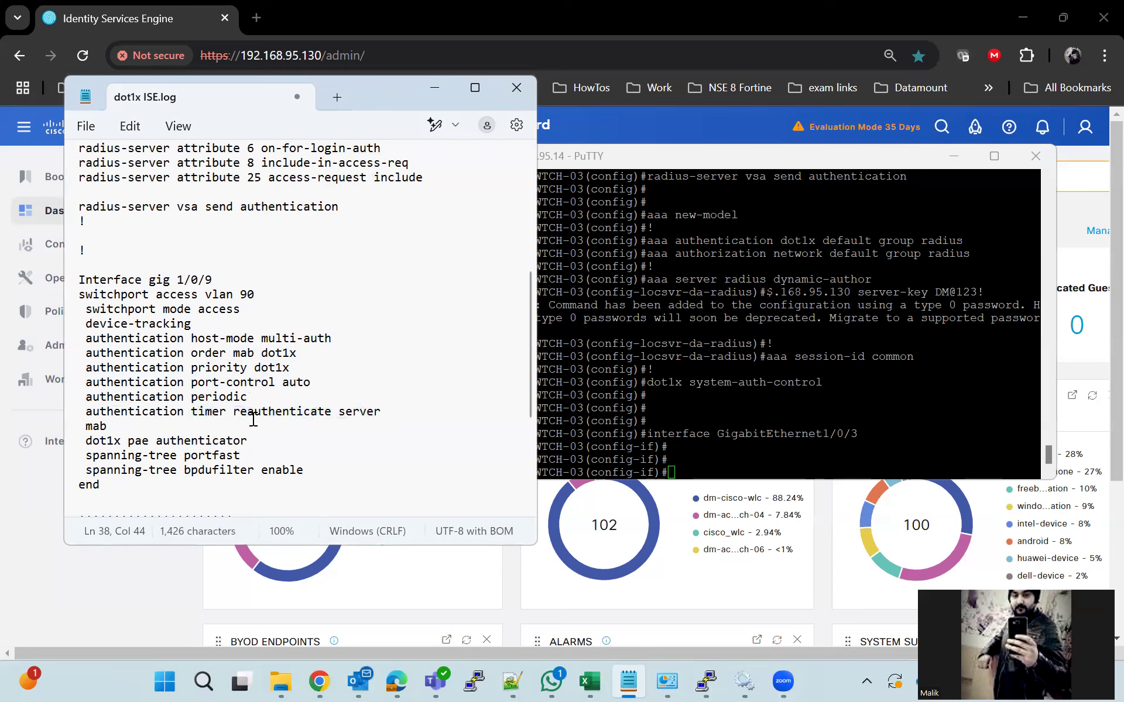
pyautogui.moveTo(86, 411); pyautogui.dragTo(338, 411)
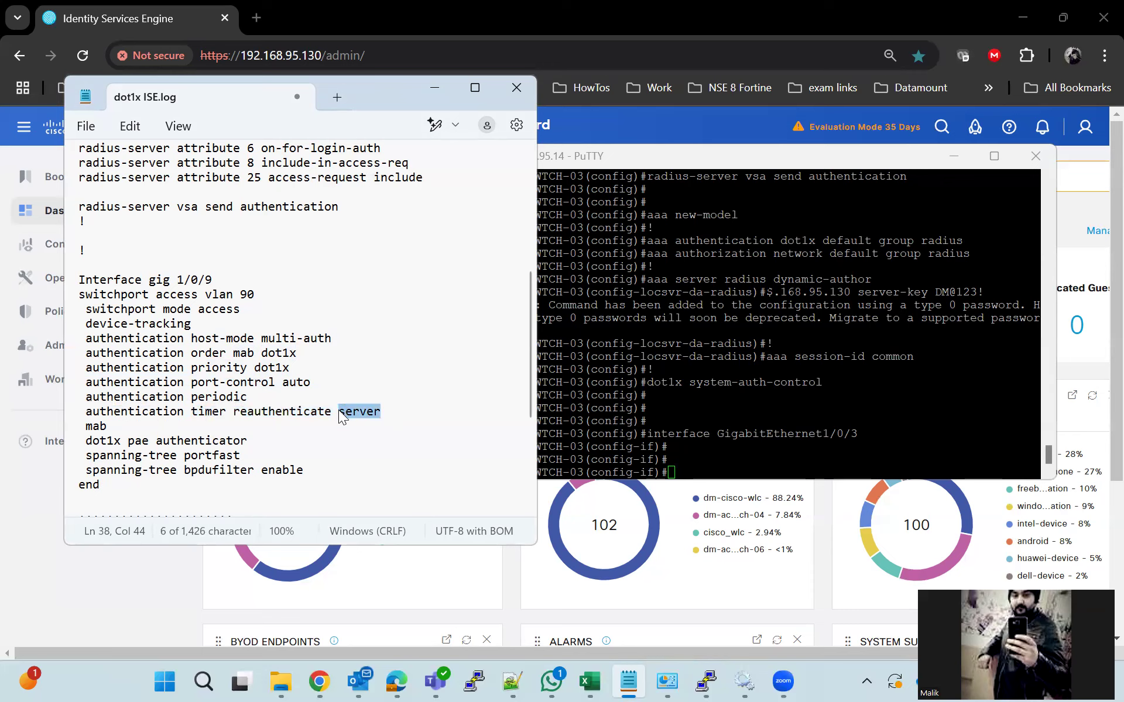
pyautogui.moveTo(108, 428); pyautogui.dragTo(253, 443)
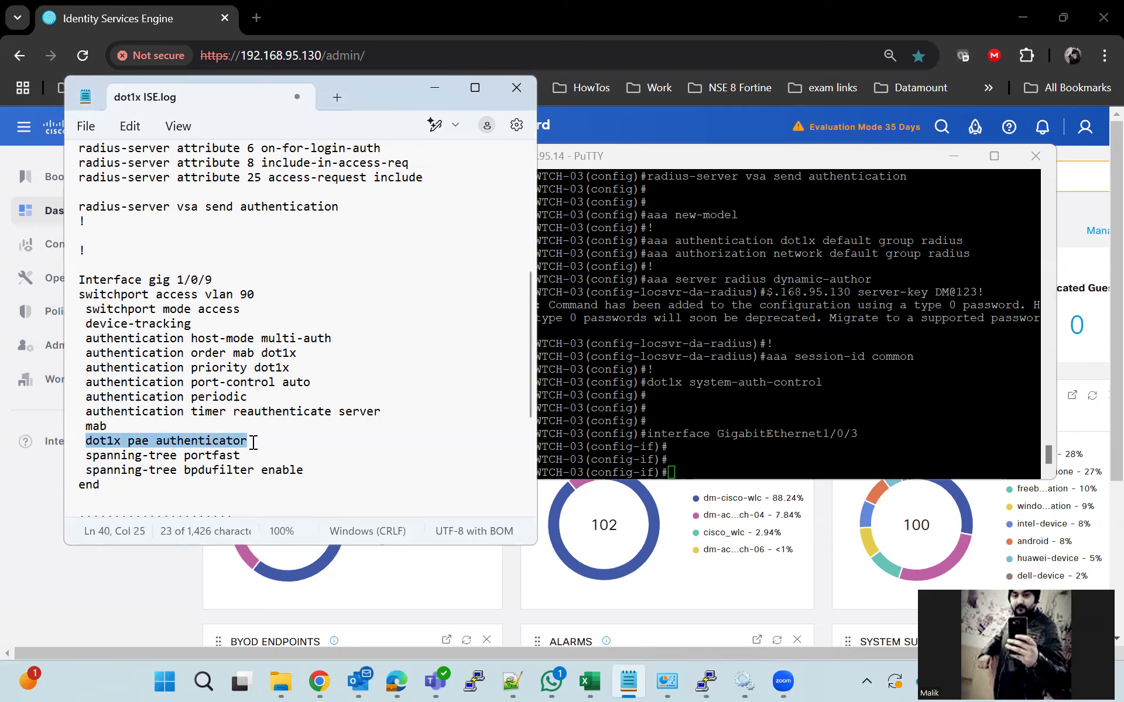
pyautogui.moveTo(83, 319); pyautogui.dragTo(310, 443)
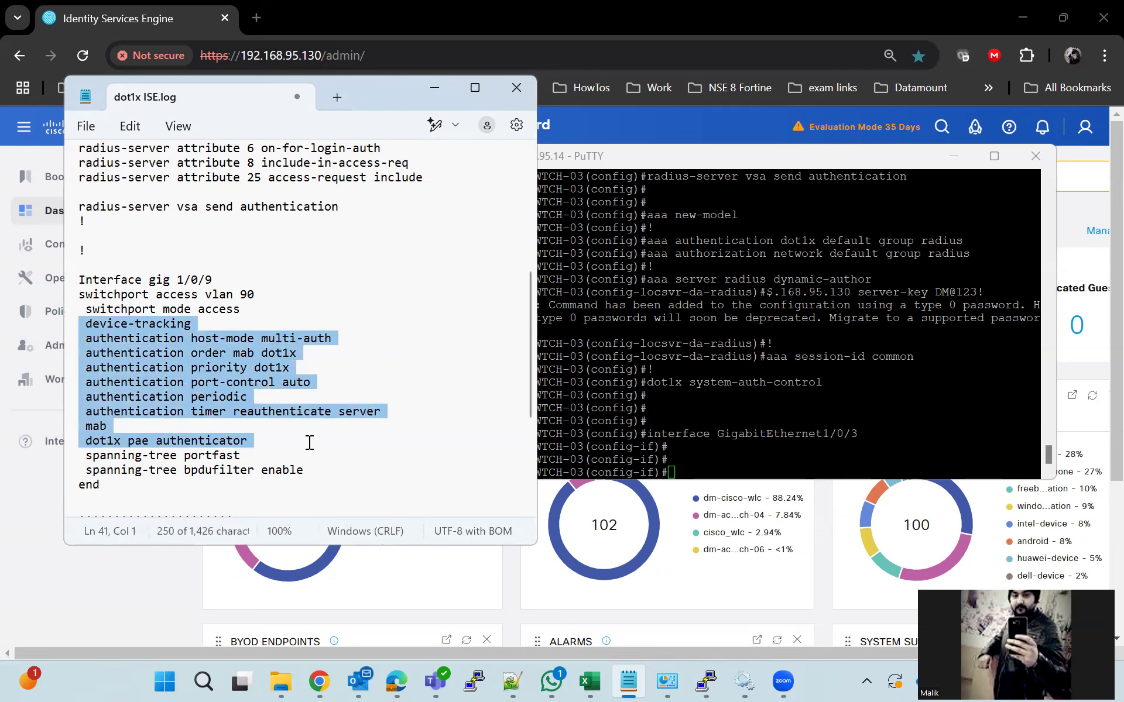
# Paste the nine dot1x/MAB commands onto interface GigabitEthernet1/0/3
pyautogui.rightClick(226, 385)
pyautogui.click(298, 103)
pyautogui.click(785, 395)
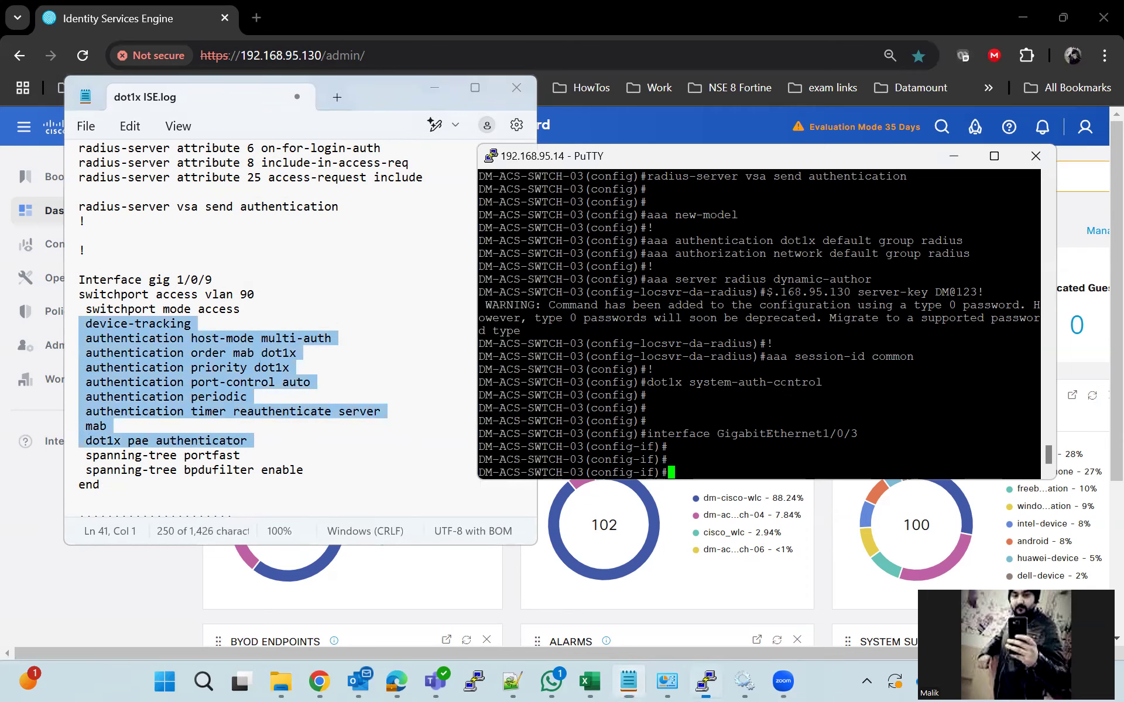
pyautogui.rightClick(785, 395)
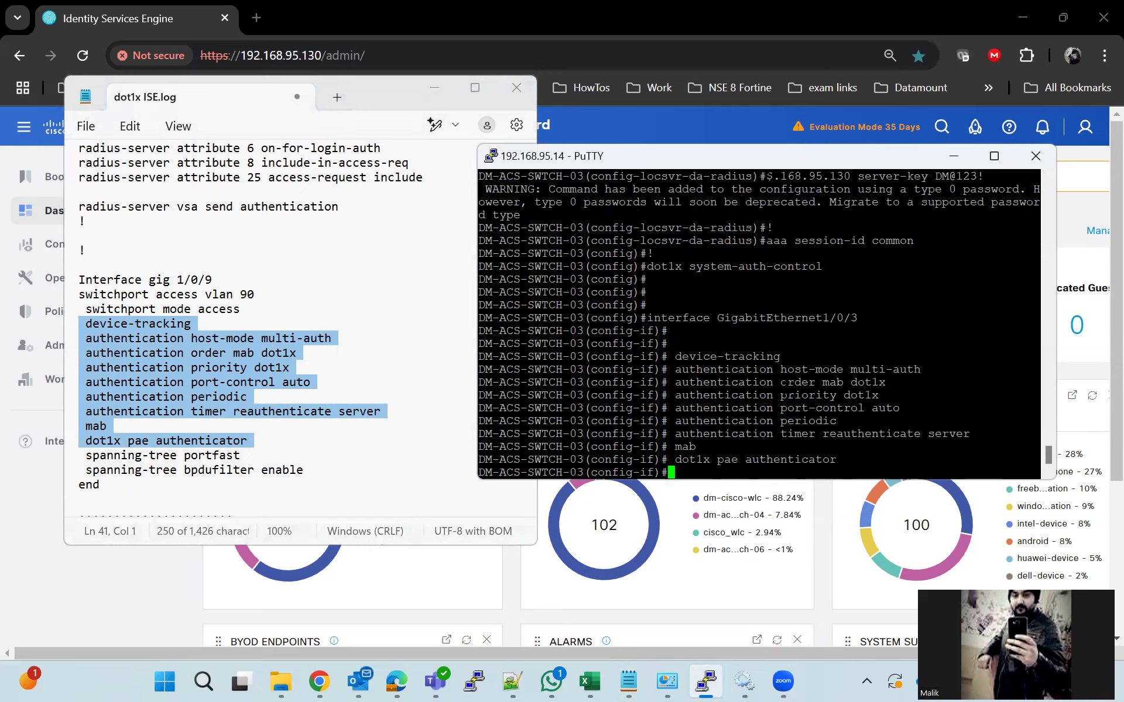
pyautogui.press('Return')
pyautogui.press('Return')
# Leave configuration mode with end and save the configuration with write memory
pyautogui.write('end')
pyautogui.press('Return')
pyautogui.write('wr')
pyautogui.press('Tab')
pyautogui.write('m')
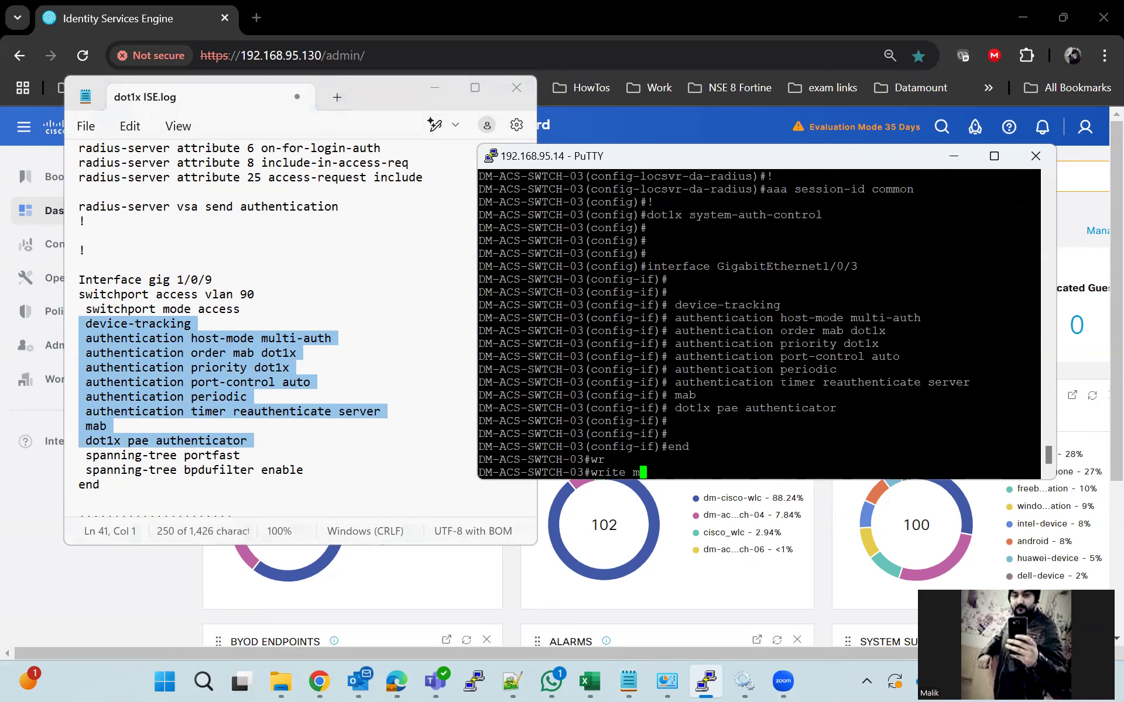
pyautogui.write('e')
pyautogui.press('Tab')
pyautogui.press('Return')
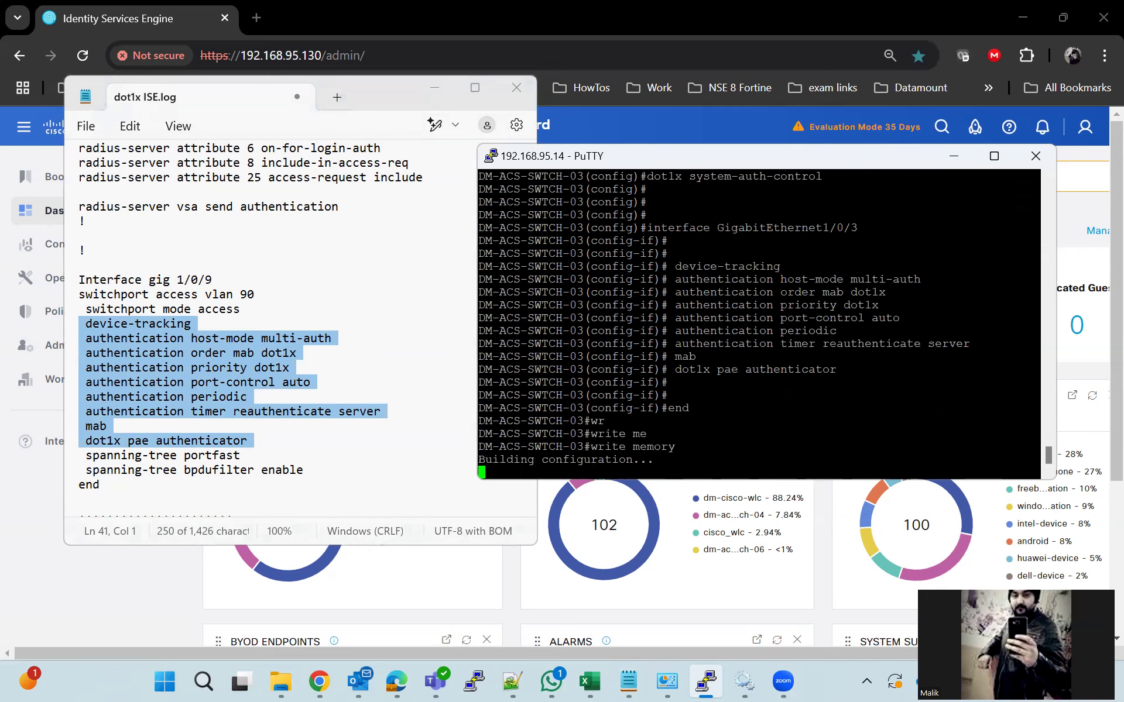
# Minimize the notes and PuTTY, and go to ISE's Network Devices list
pyautogui.click(436, 88)
pyautogui.click(953, 156)
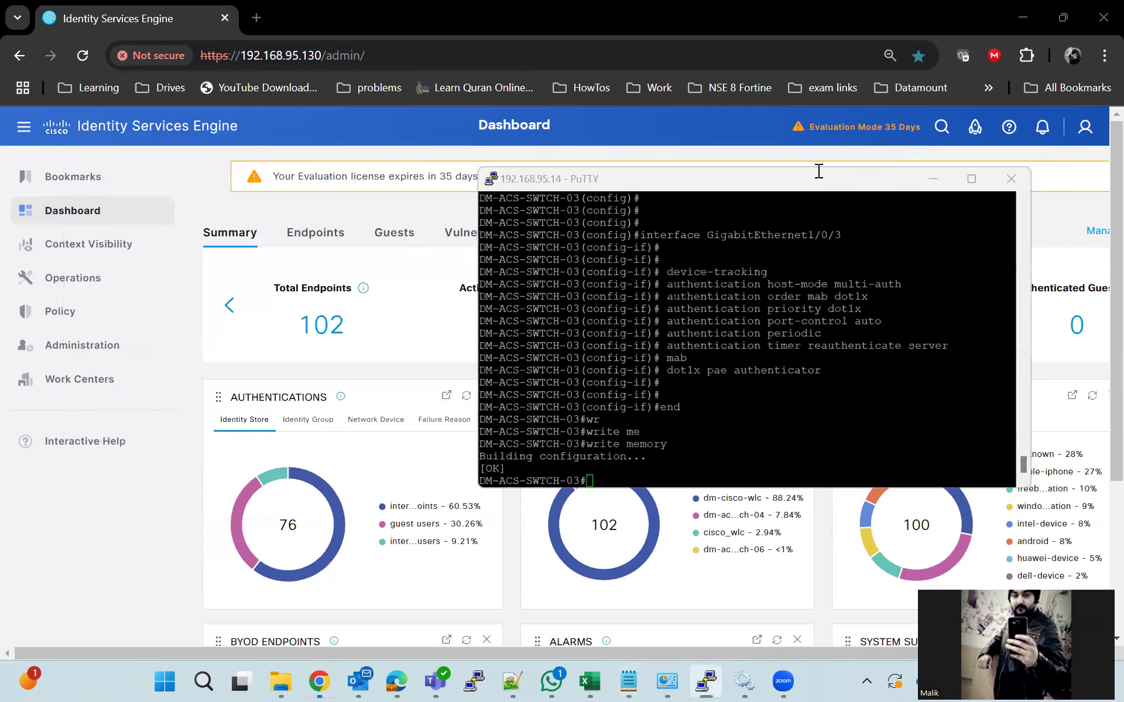
pyautogui.moveTo(74, 327)
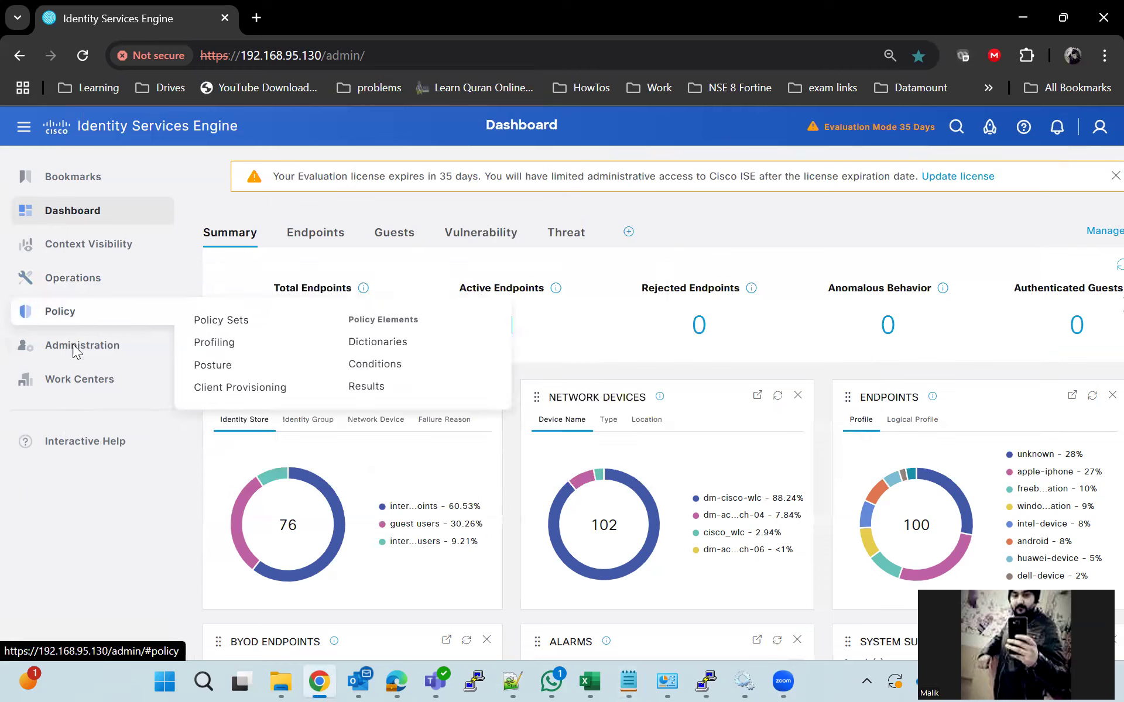
pyautogui.click(441, 377)
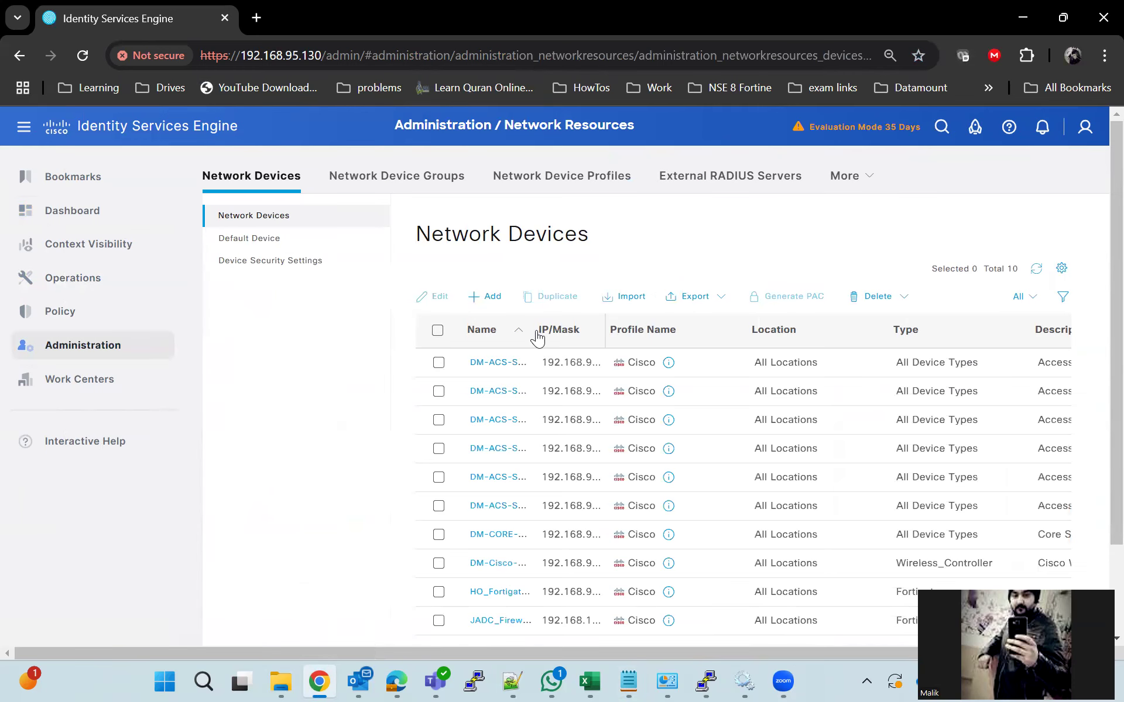
# Open DM-ACS-SWTCH-03 and reveal its RADIUS shared secret
pyautogui.click(517, 420)
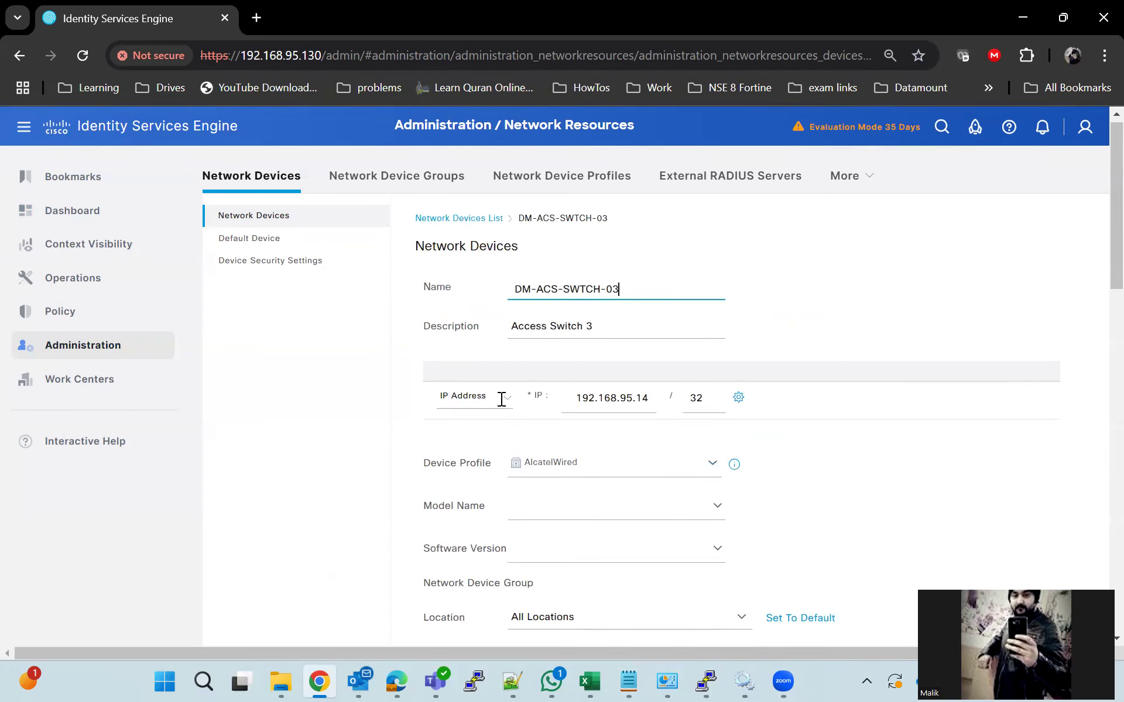
pyautogui.scroll(-10, 503, 404)
pyautogui.scroll(-4, 459, 401)
pyautogui.scroll(5, 459, 402)
pyautogui.scroll(1, 459, 401)
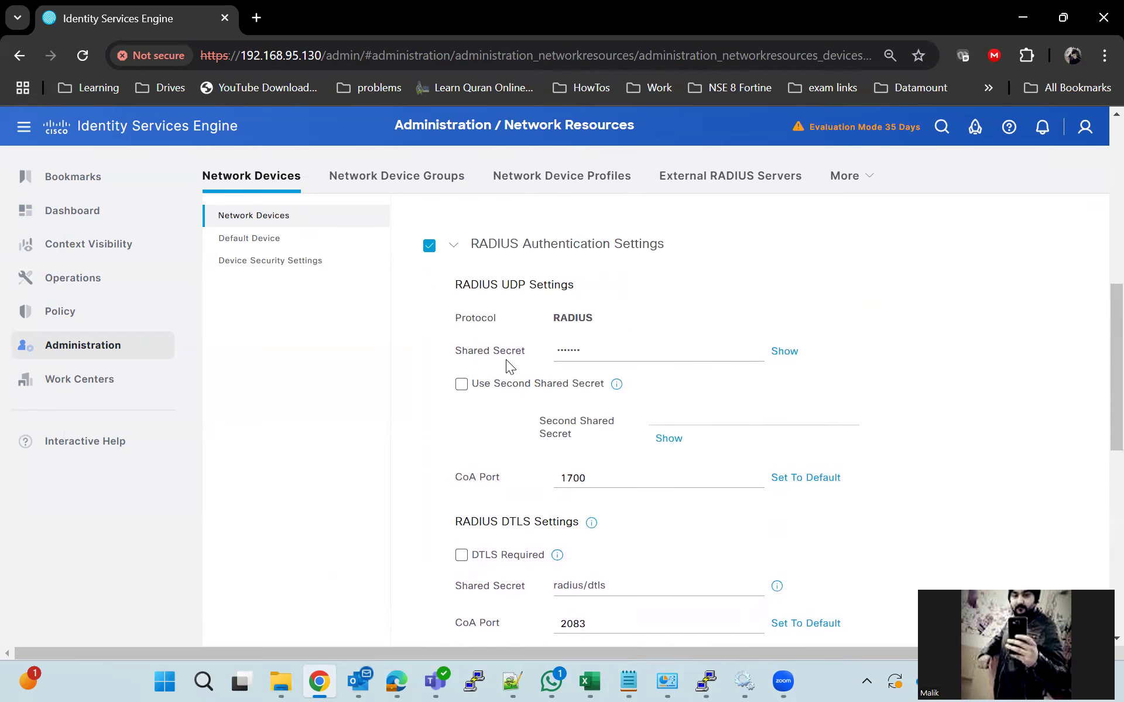
pyautogui.click(782, 353)
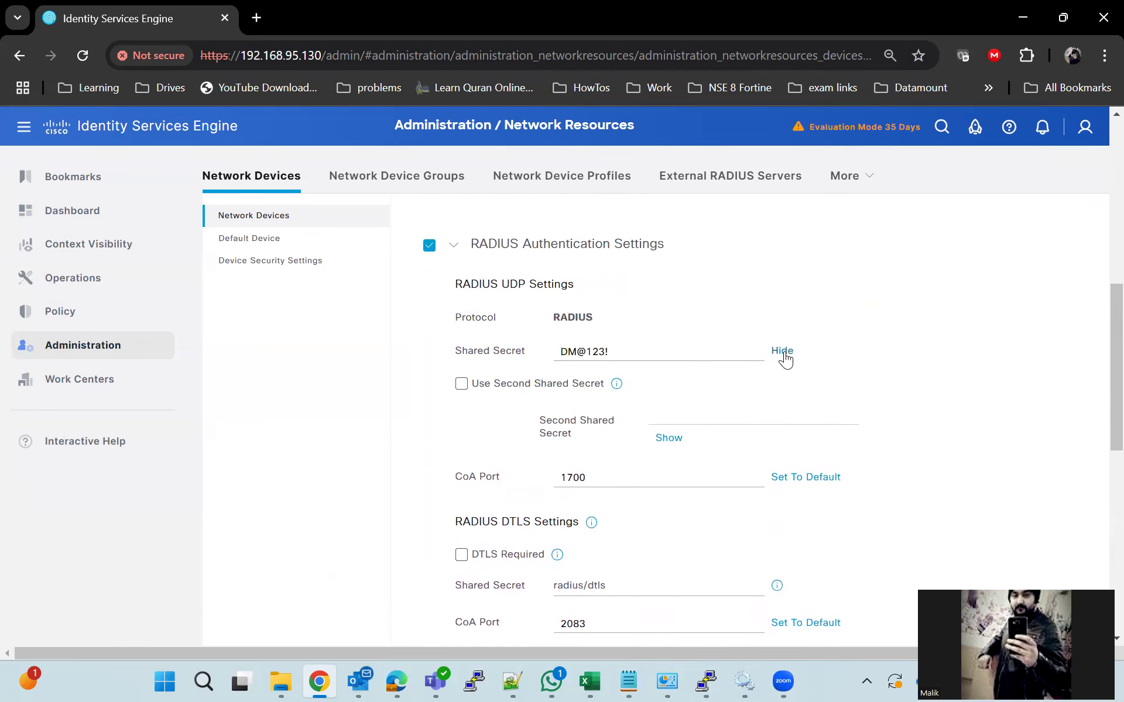
# Compare the shared secret with the RADIUS key in the dot1x ISE.log notes
pyautogui.click(630, 680)
pyautogui.scroll(6, 286, 343)
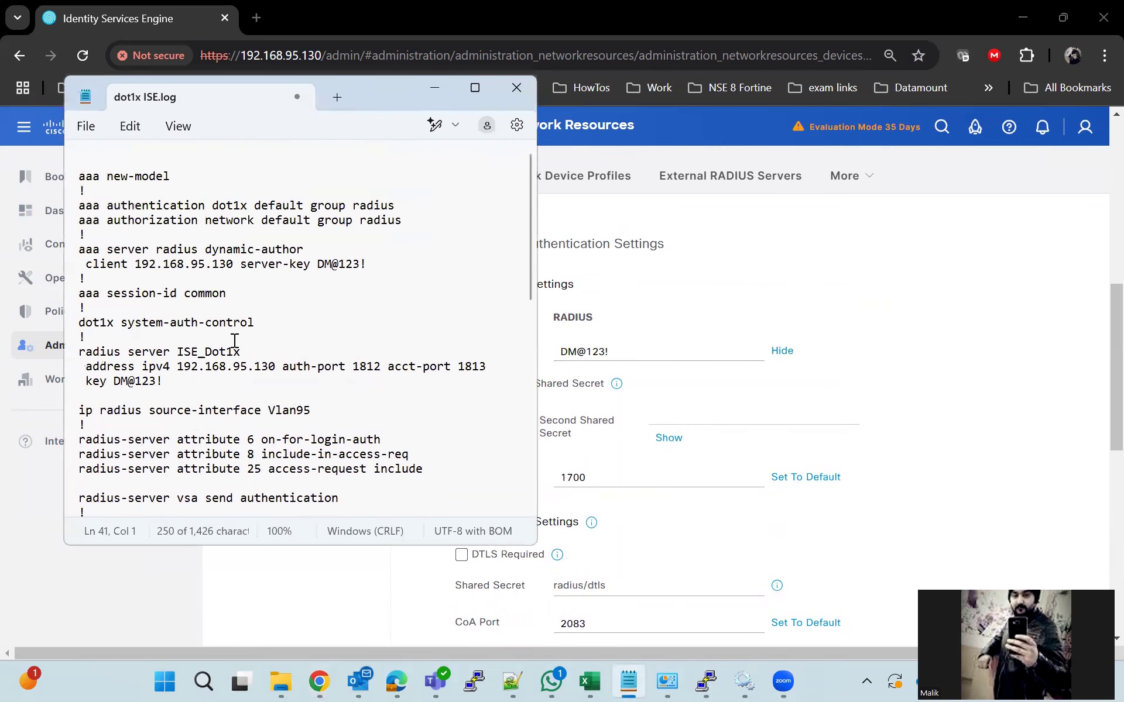
pyautogui.moveTo(163, 382); pyautogui.dragTo(114, 382)
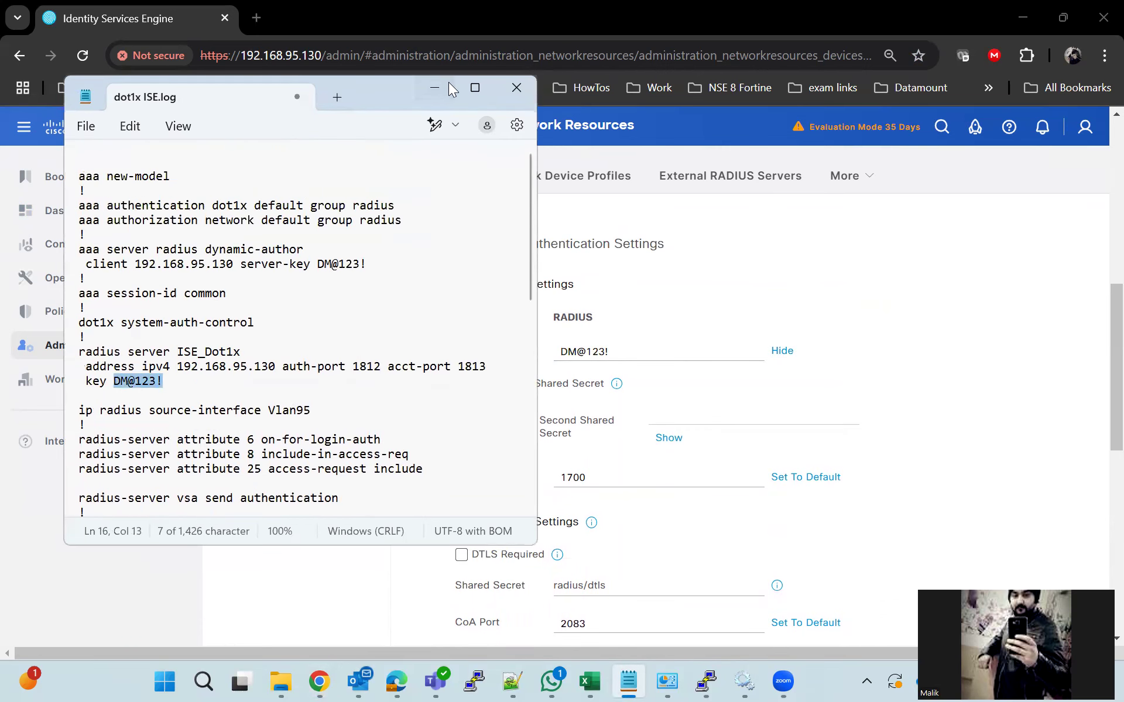
pyautogui.click(449, 85)
pyautogui.scroll(10, 498, 344)
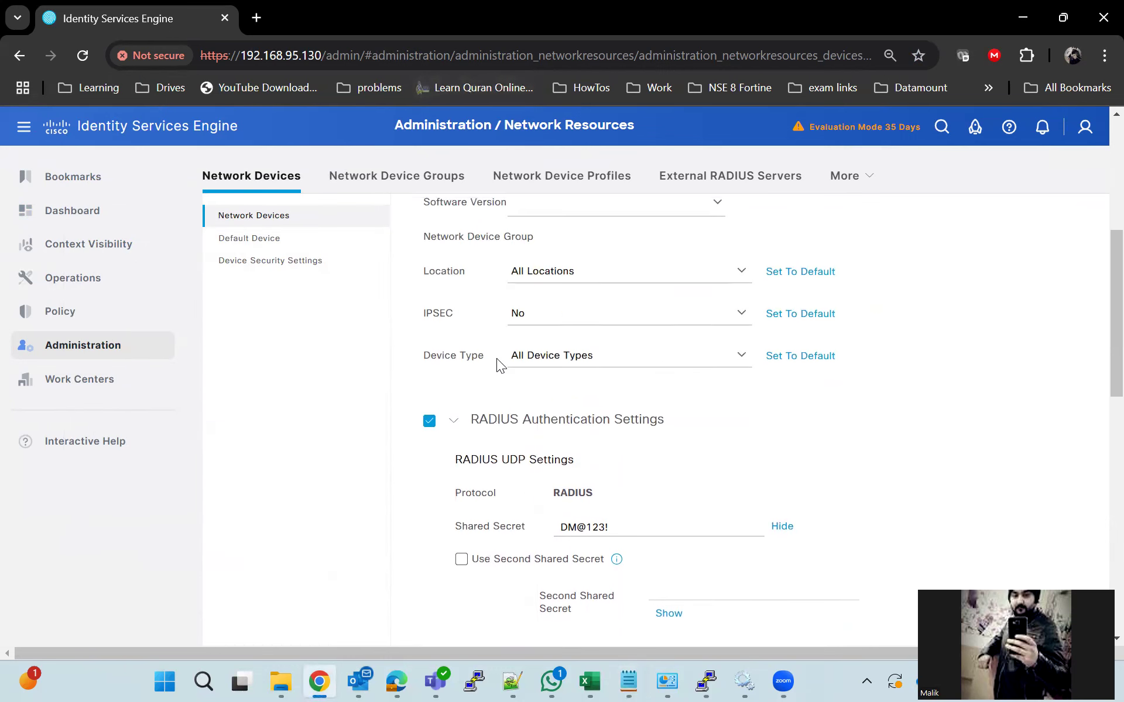
pyautogui.scroll(-9, 530, 434)
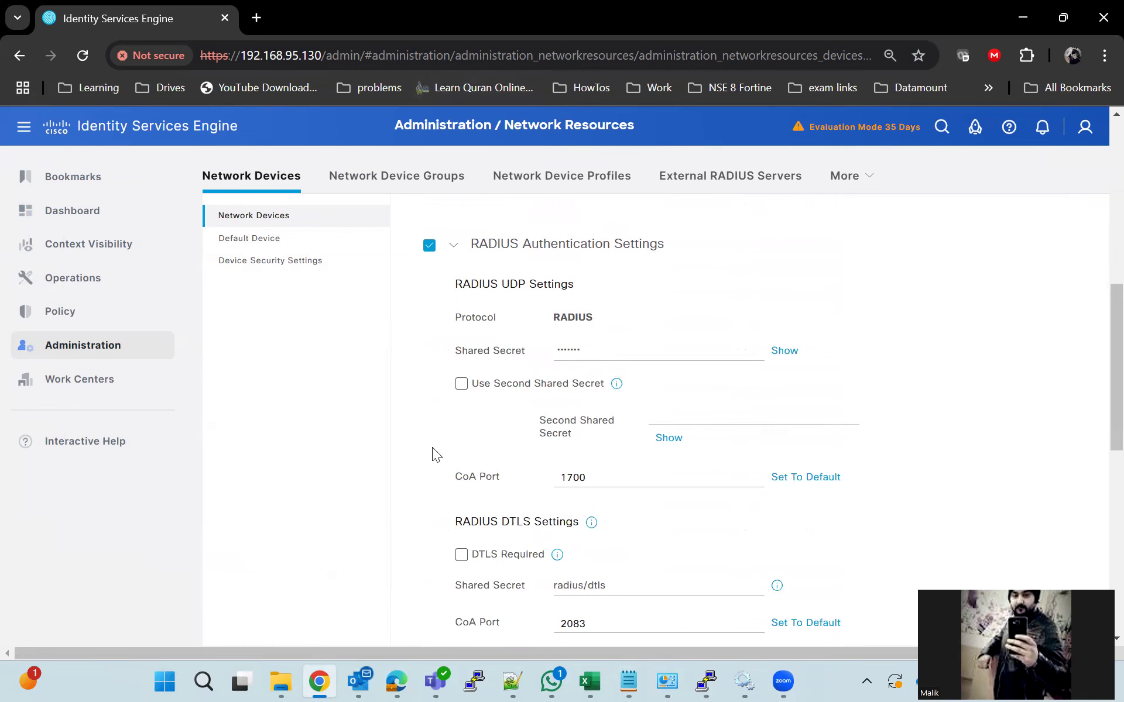
pyautogui.scroll(5, 432, 447)
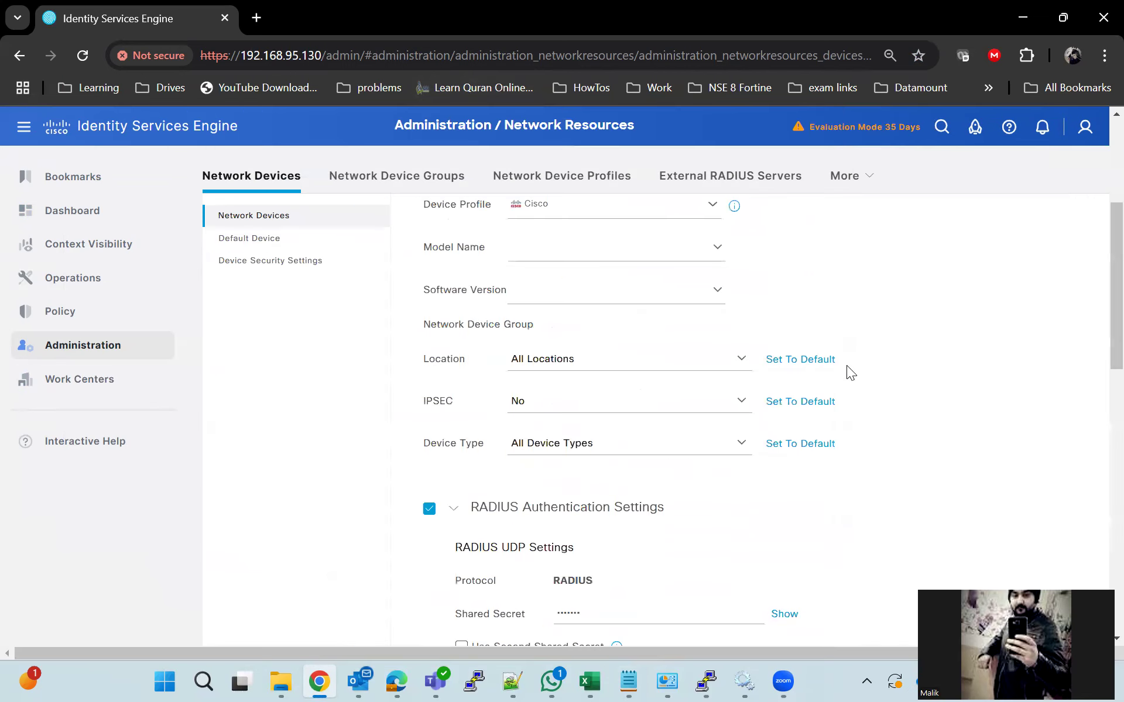
pyautogui.moveTo(98, 351)
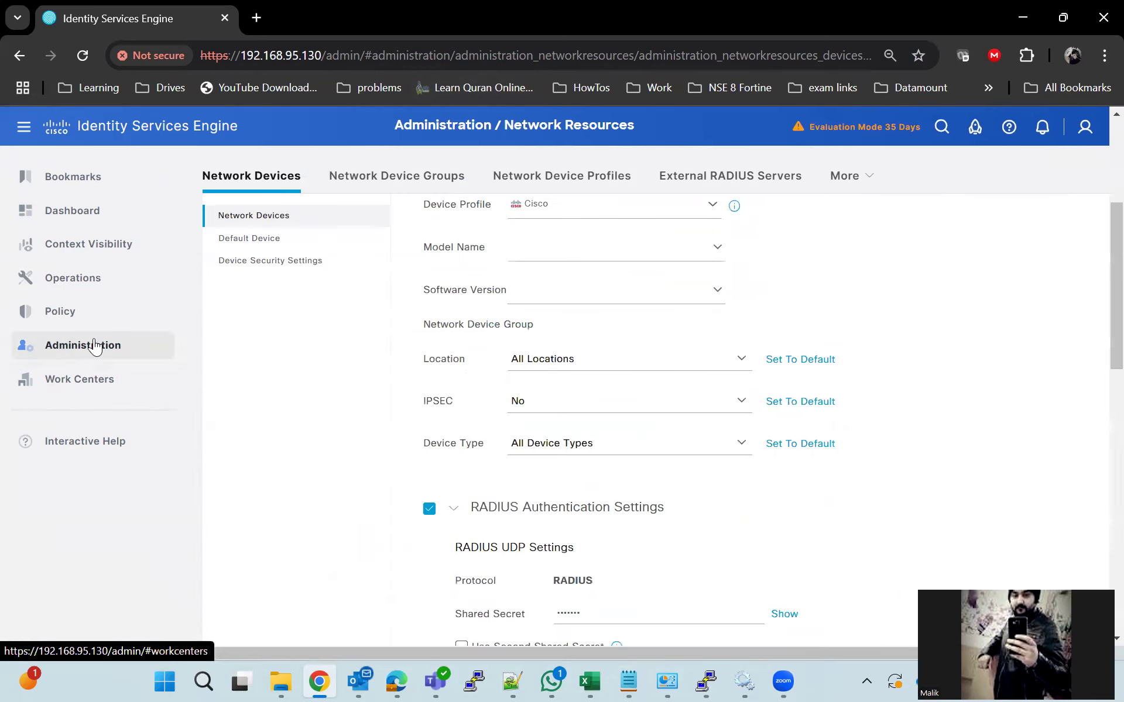
pyautogui.moveTo(98, 281)
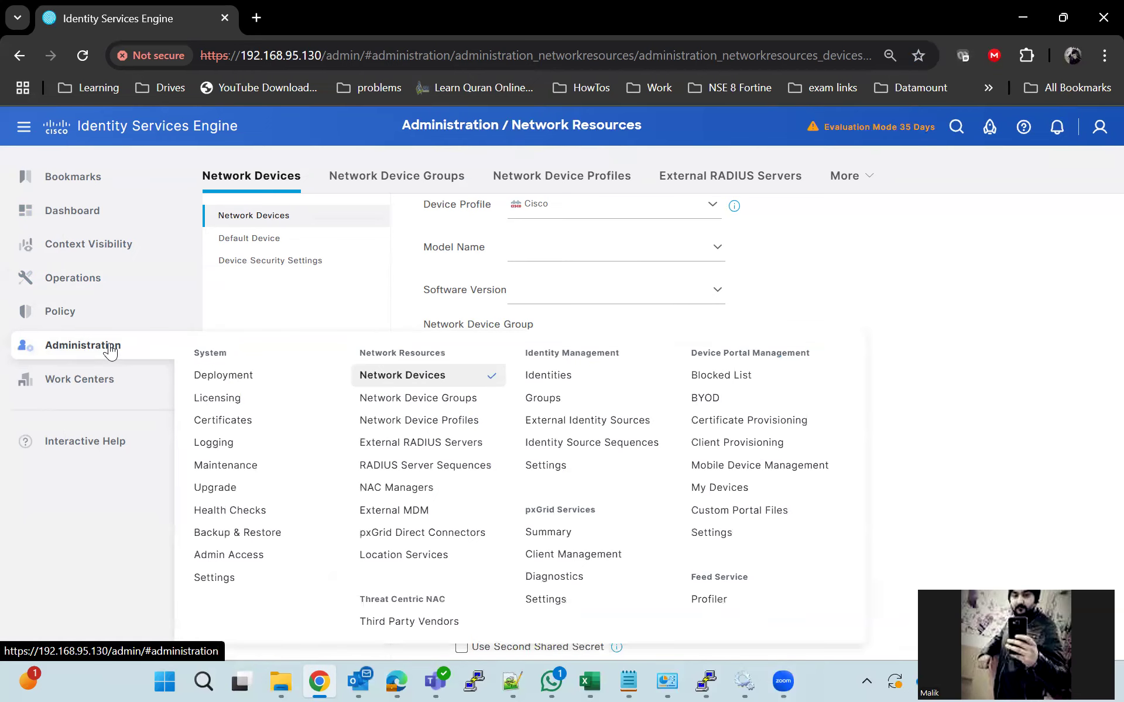
# Start a new network access user with username Dotuser1
pyautogui.click(571, 379)
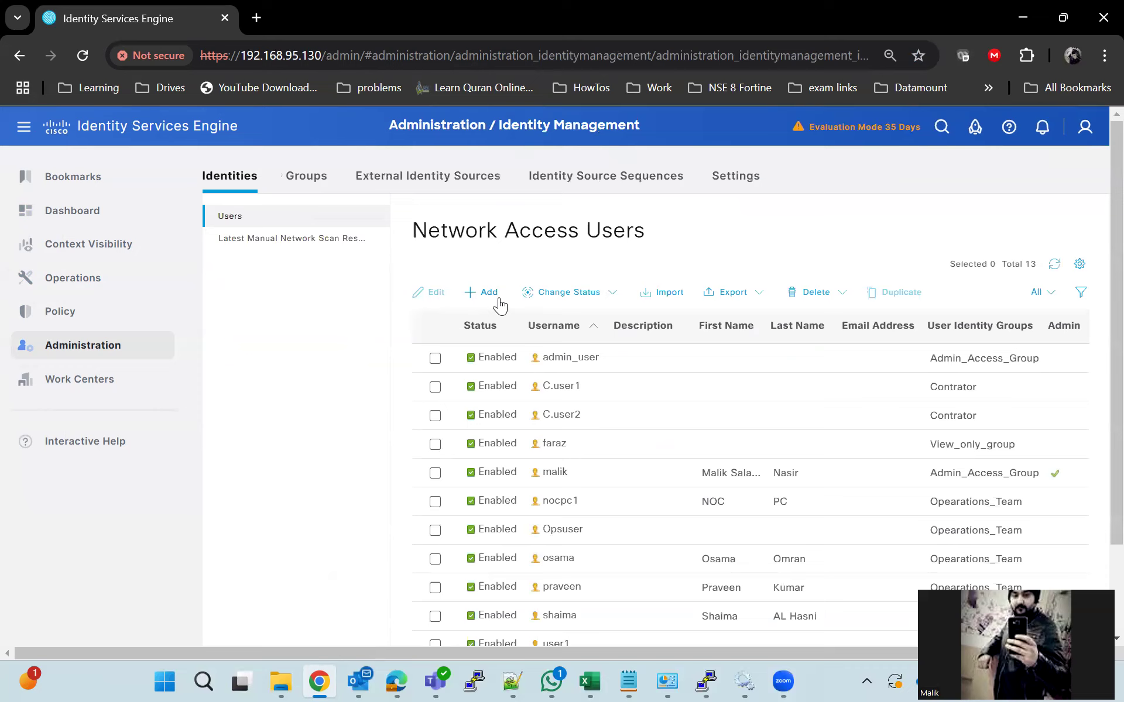
pyautogui.click(495, 292)
pyautogui.click(594, 295)
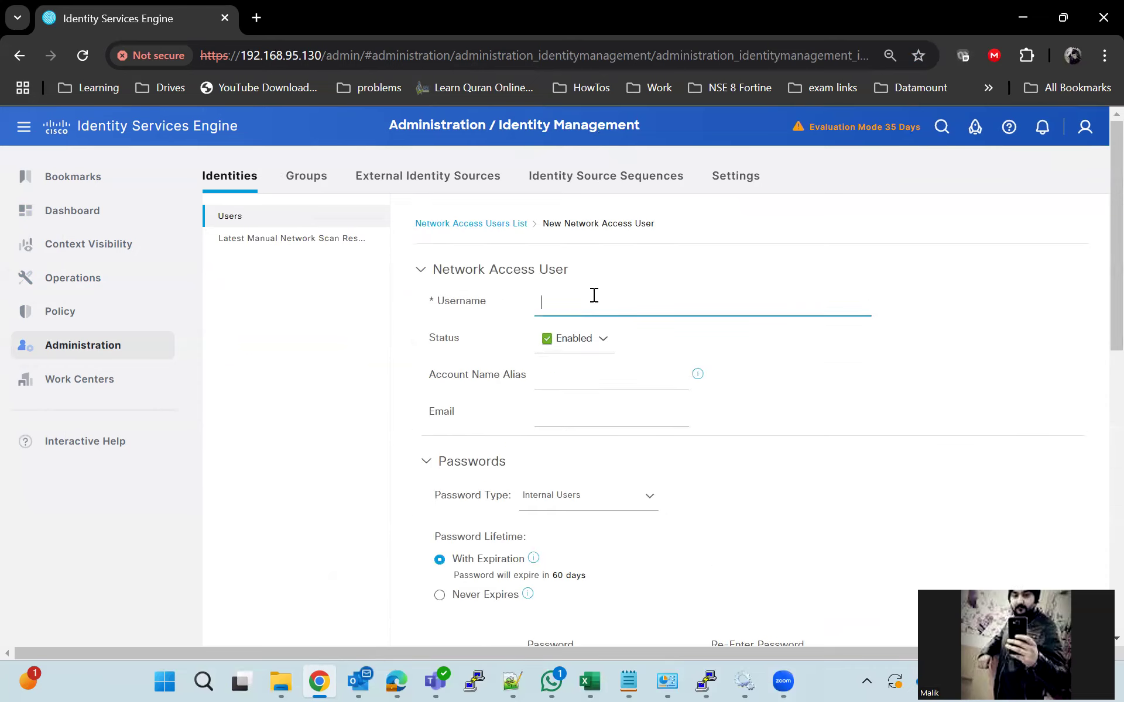
pyautogui.write('Dot')
pyautogui.write('user1')
# Enter the user's login password and confirmation, and check the user group options
pyautogui.scroll(-3, 642, 376)
pyautogui.scroll(3, 607, 384)
pyautogui.scroll(-6, 605, 386)
pyautogui.click(569, 329)
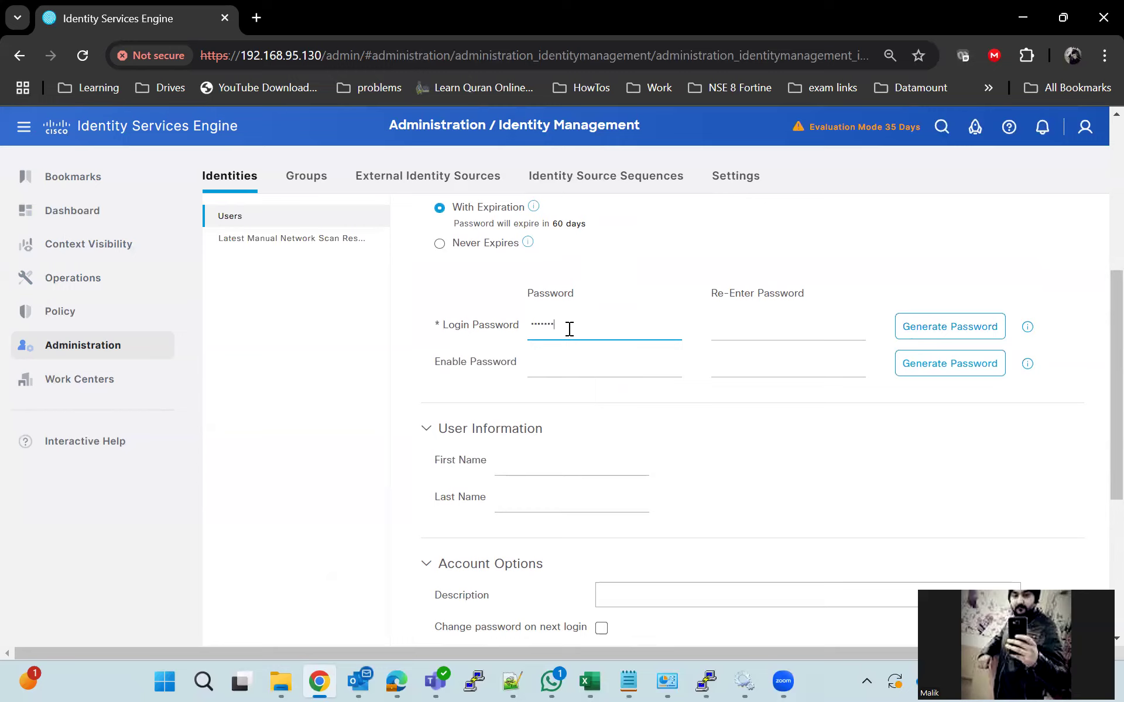
pyautogui.click(768, 326)
pyautogui.write('Dot')
pyautogui.scroll(-4, 631, 439)
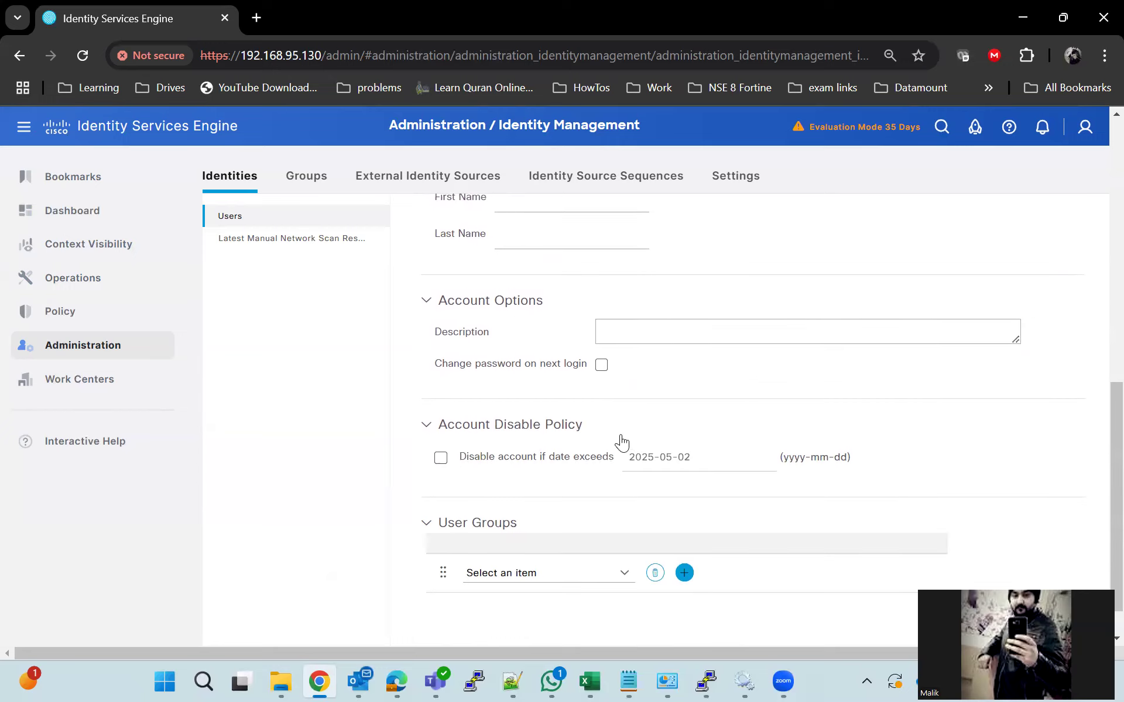
pyautogui.scroll(-1, 621, 443)
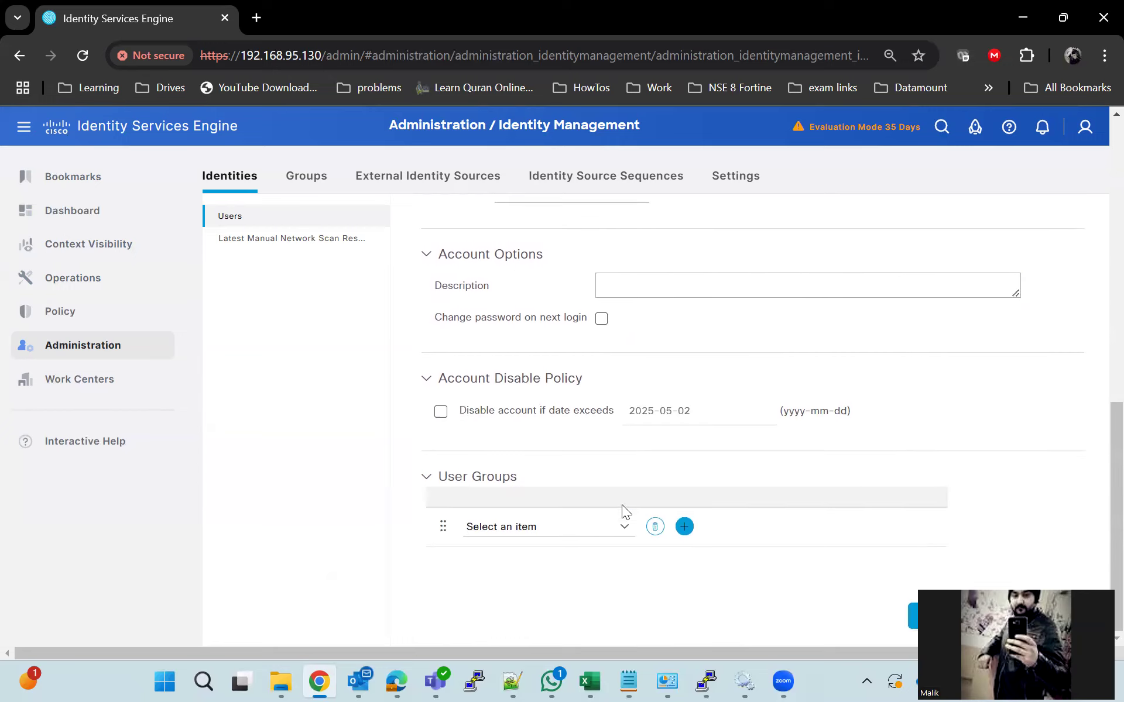
pyautogui.click(629, 534)
pyautogui.click(681, 597)
pyautogui.scroll(5, 693, 474)
# Record the username Dotuser1 and its password in the dot1x ISE.log notes
pyautogui.moveTo(600, 316); pyautogui.dragTo(517, 300)
pyautogui.hotkey('ctrl', 'c')
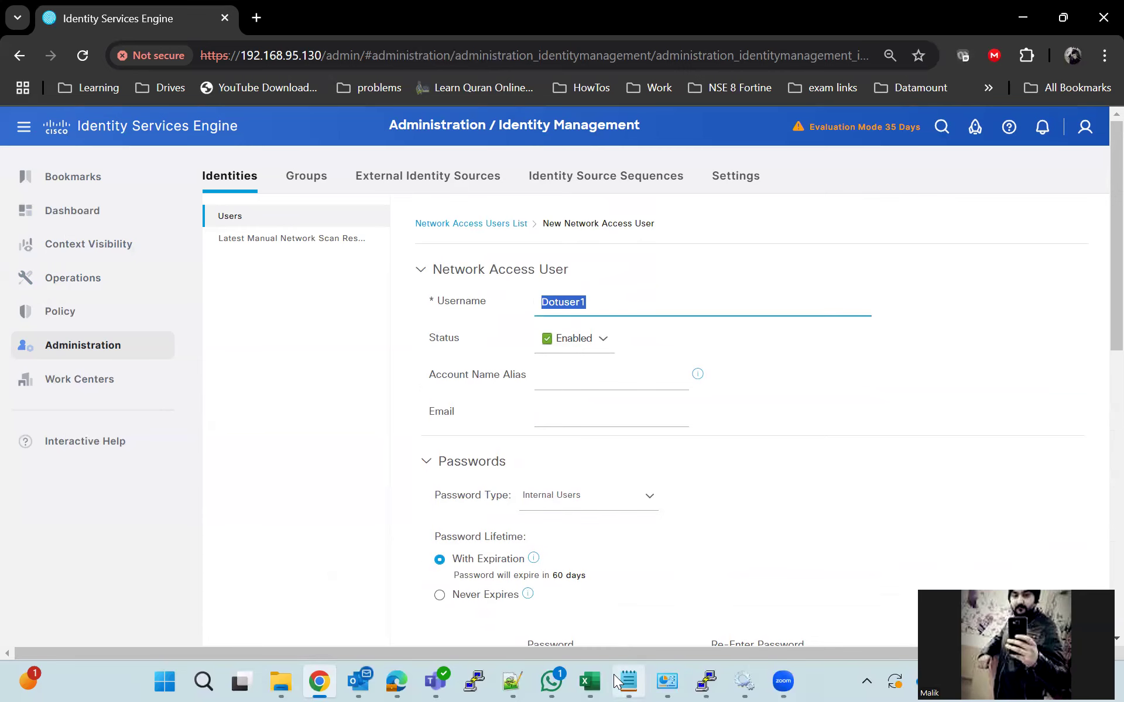
pyautogui.click(615, 676)
pyautogui.scroll(-6, 419, 509)
pyautogui.scroll(4, 402, 484)
pyautogui.click(99, 417)
pyautogui.scroll(-2, 125, 432)
pyautogui.hotkey('ctrl', 'v')
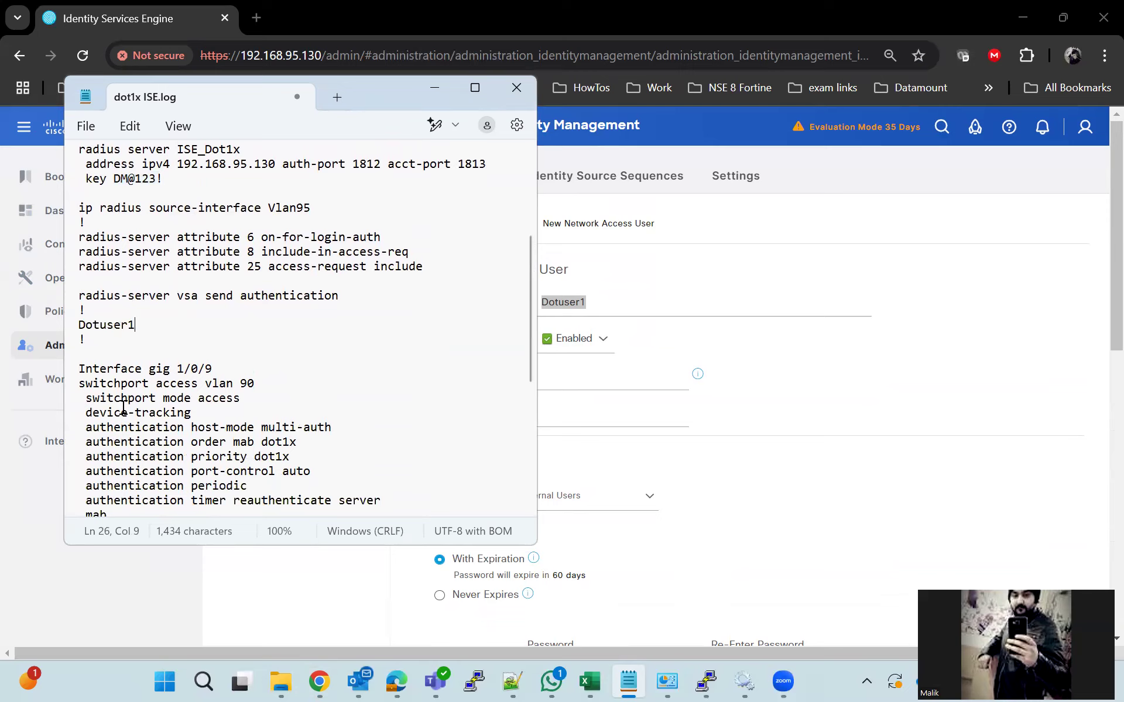
pyautogui.press('Return')
pyautogui.write('A')
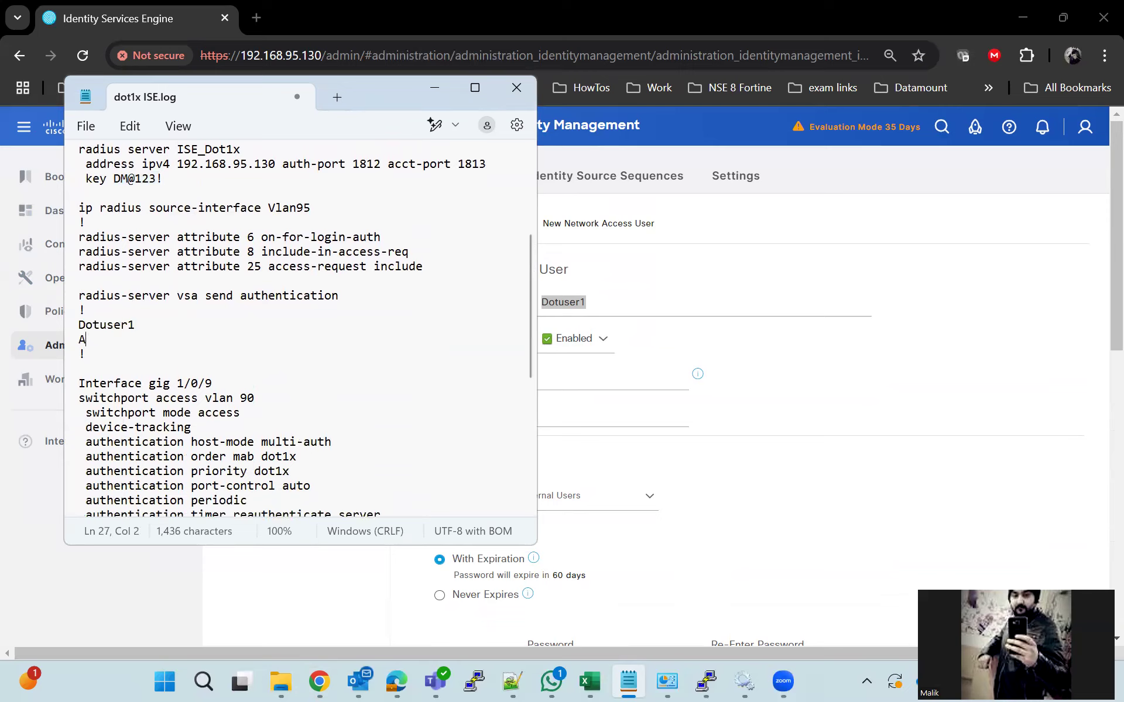
pyautogui.write('dmin@123')
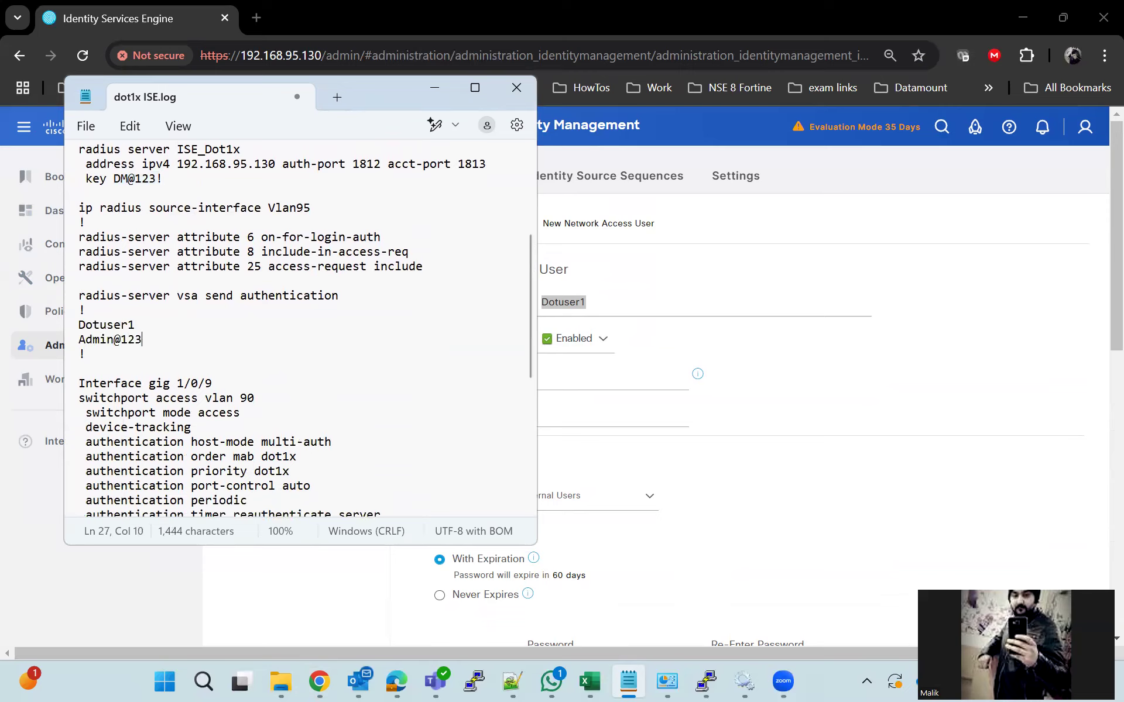
# Submit the Dotuser1 network access user form
pyautogui.click(434, 94)
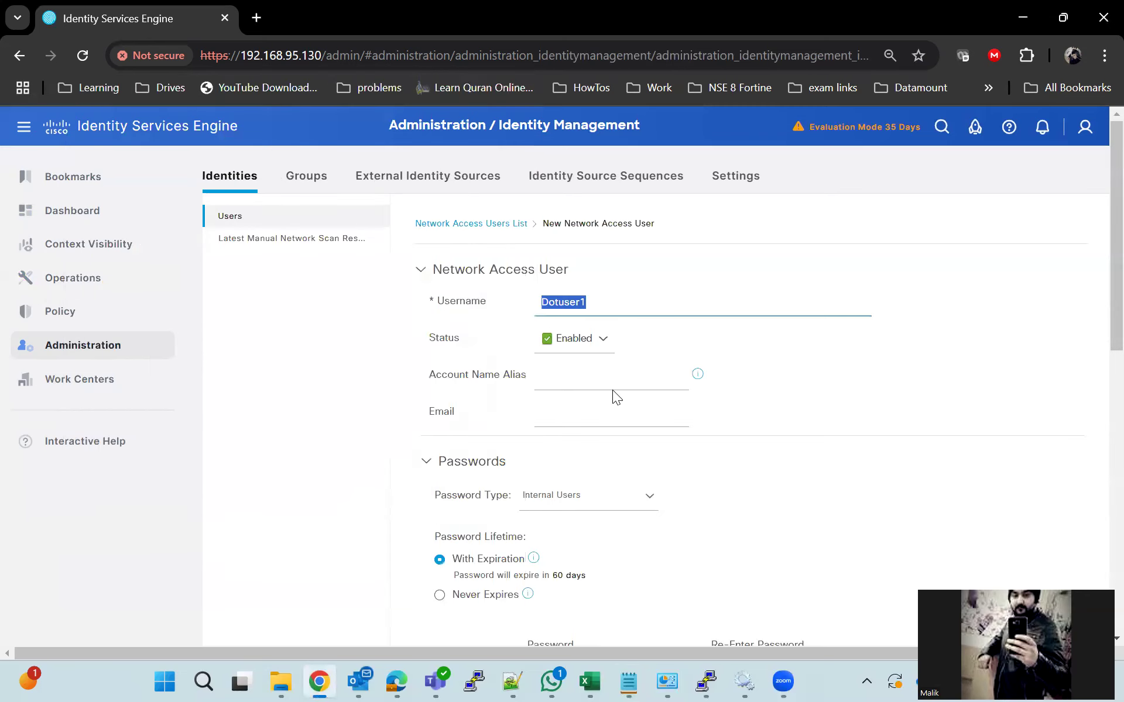
pyautogui.scroll(-10, 761, 480)
pyautogui.click(911, 613)
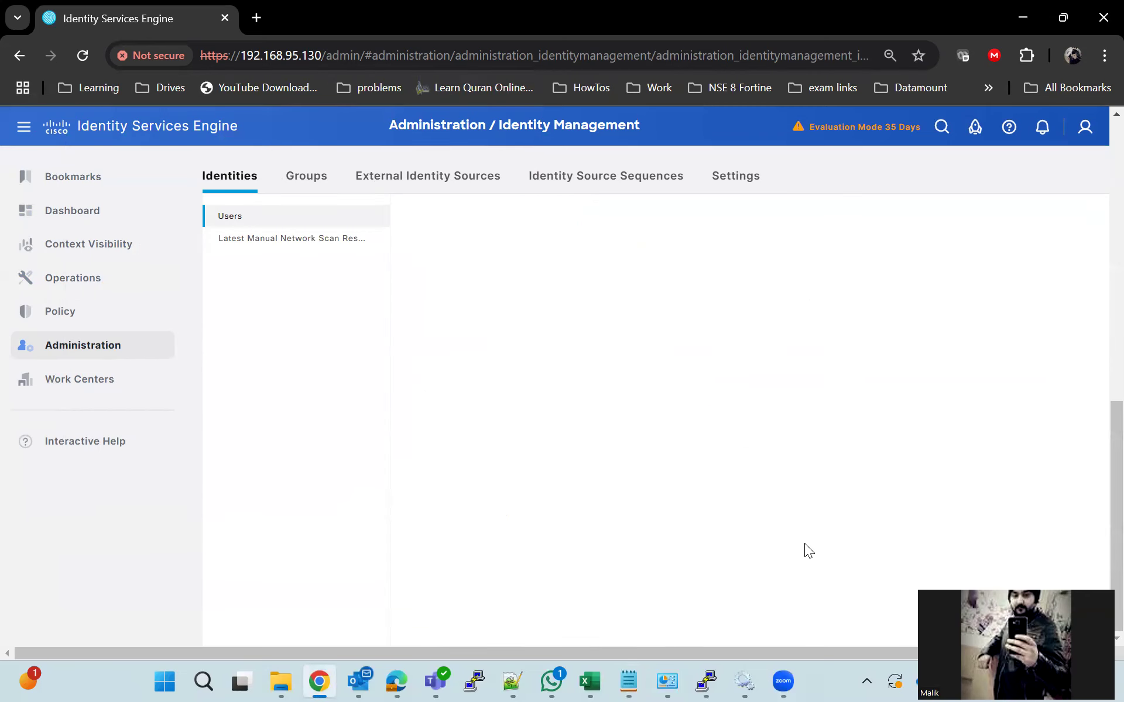
# Create a new user identity group named Dot1x
pyautogui.click(305, 175)
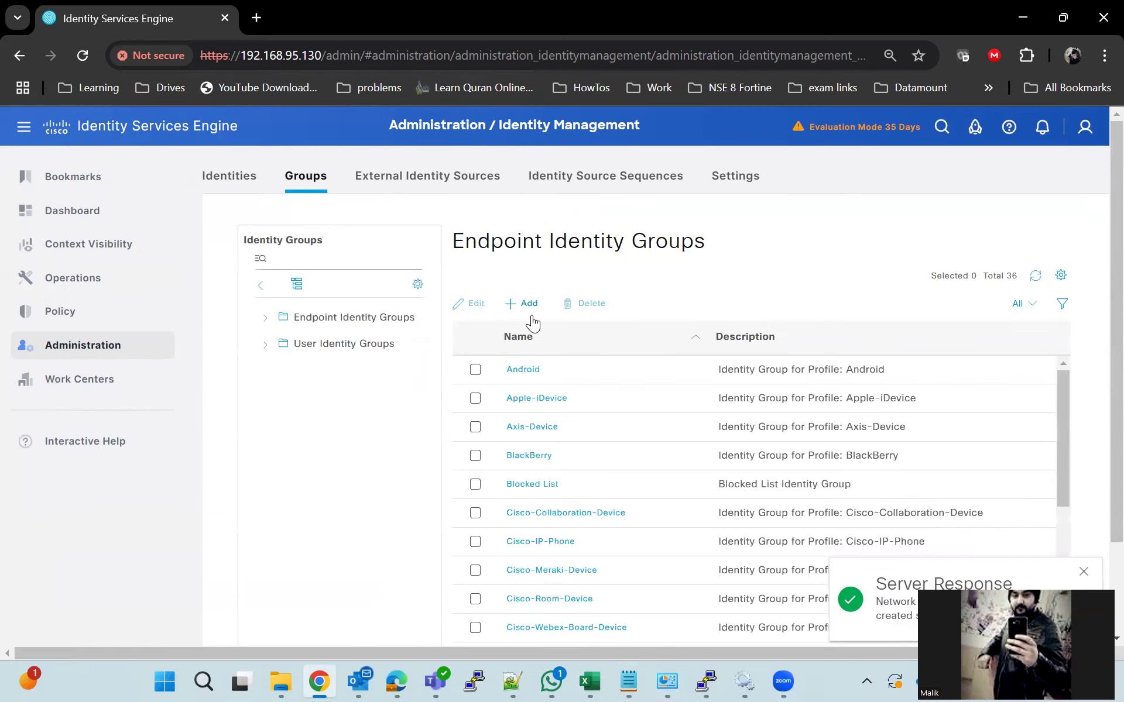
pyautogui.click(357, 344)
pyautogui.click(542, 313)
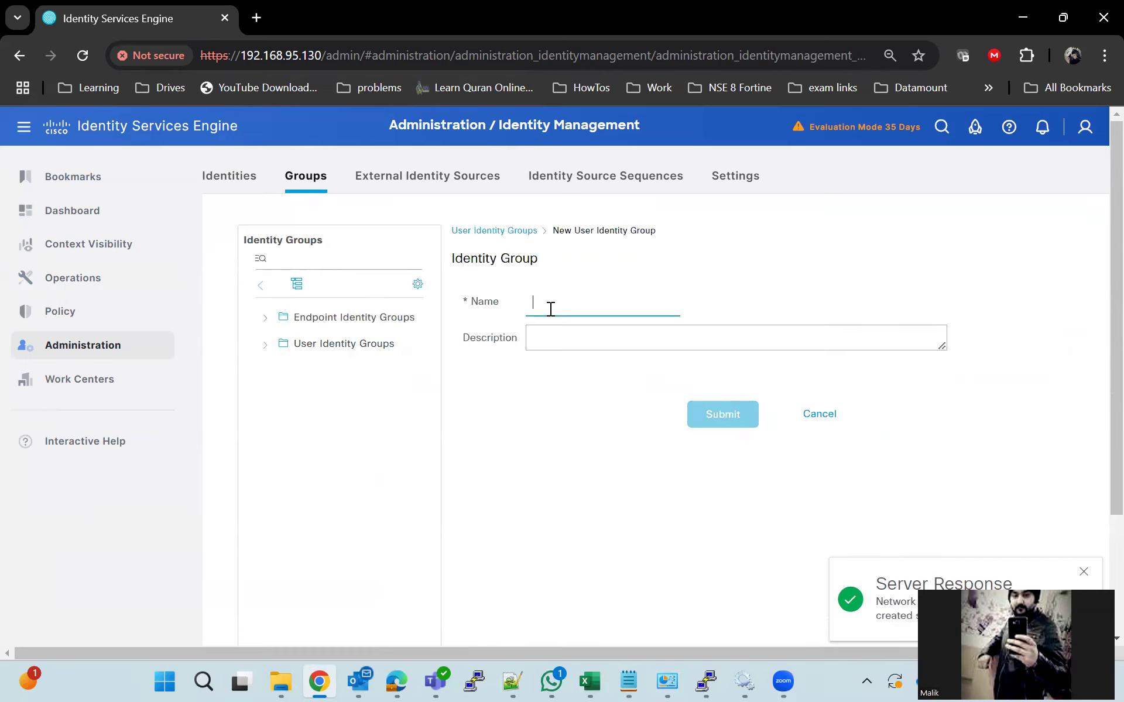
pyautogui.write('Dot2')
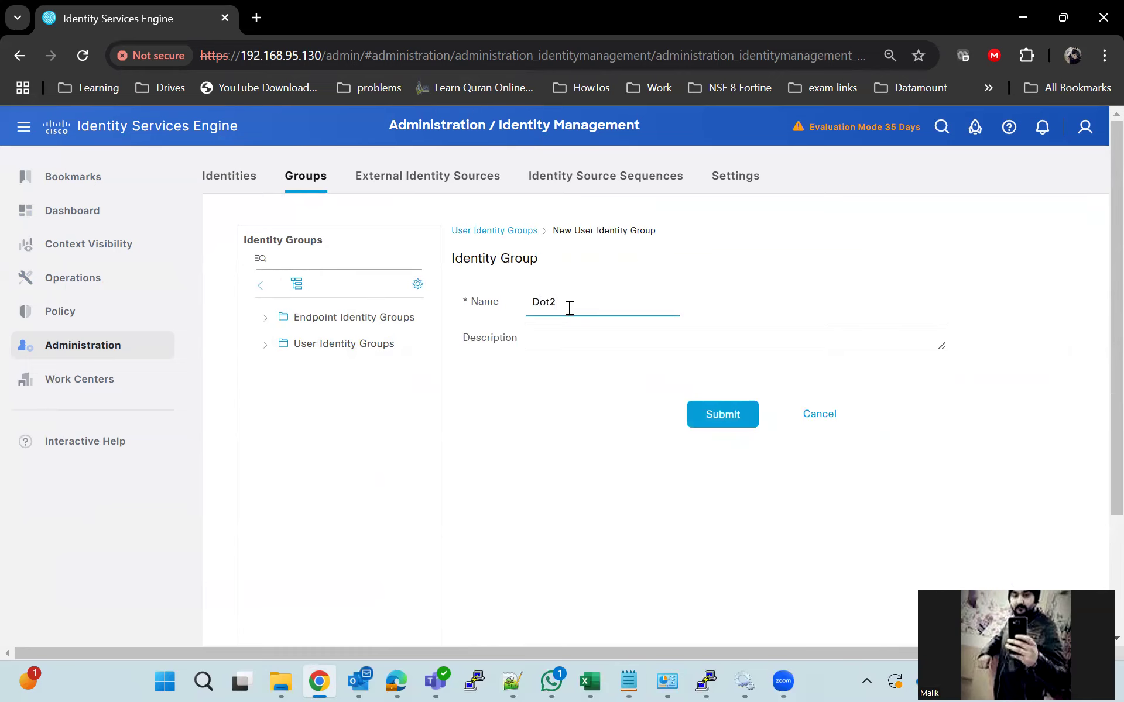
pyautogui.click(727, 417)
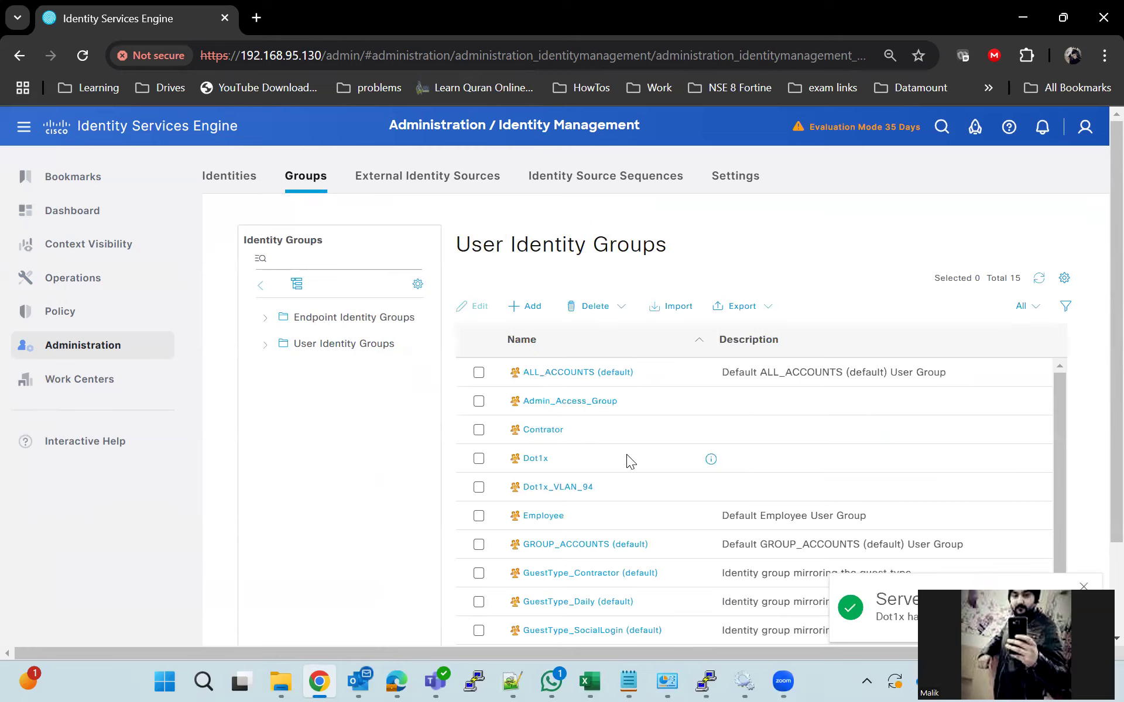
# Search users for 'dot' and add Dotuser1 as a member of the Dot1x group
pyautogui.click(527, 457)
pyautogui.scroll(-3, 547, 445)
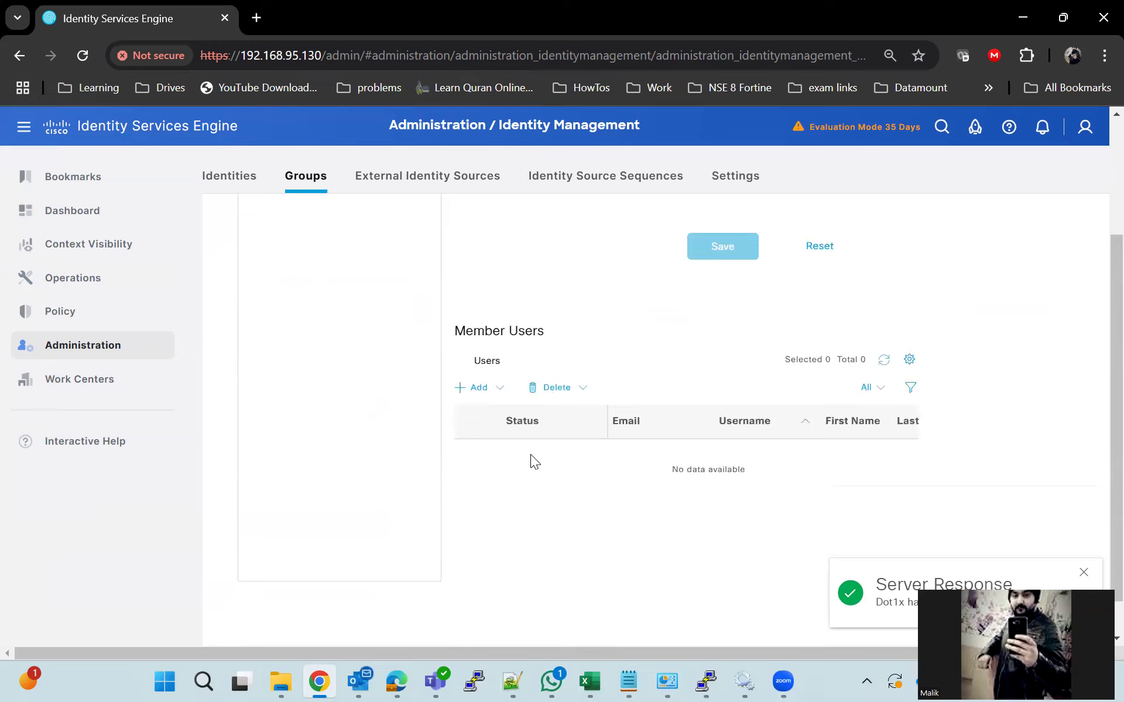
pyautogui.click(477, 380)
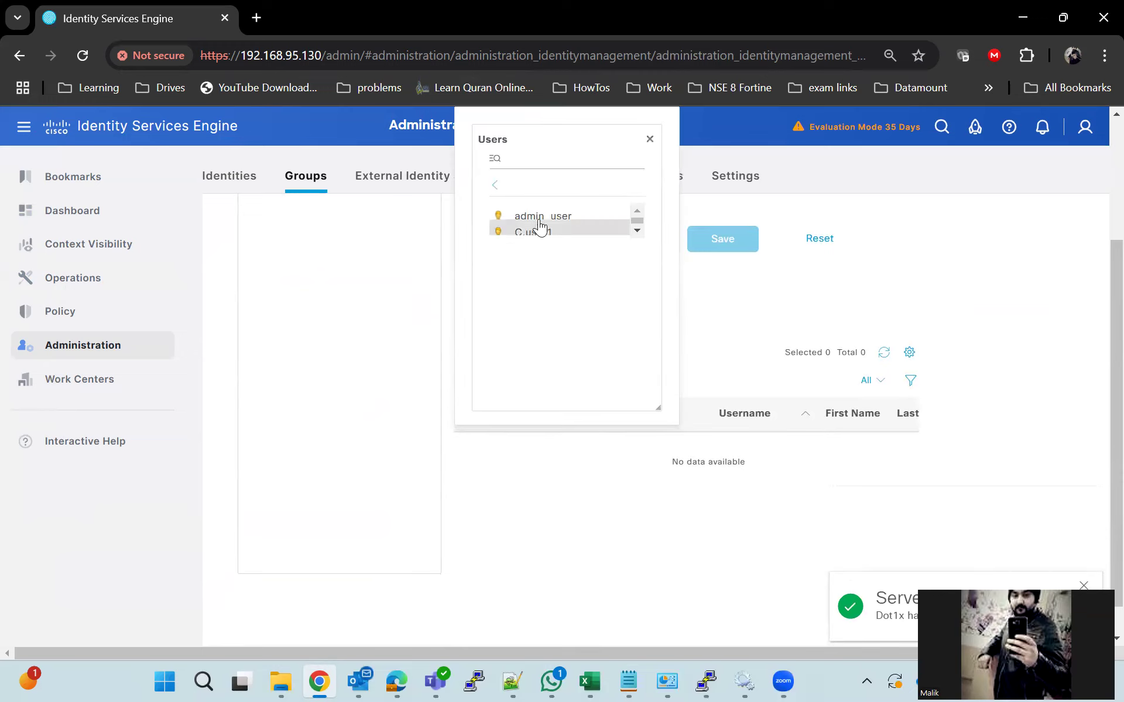
pyautogui.scroll(-3, 555, 221)
pyautogui.click(552, 175)
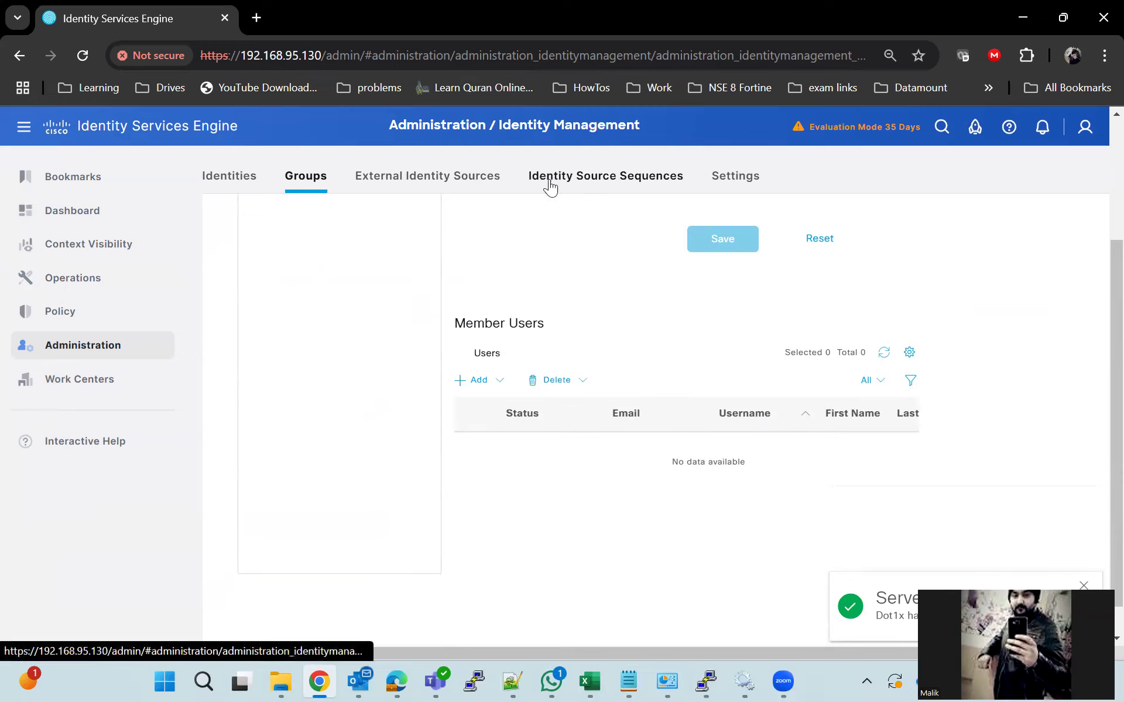
pyautogui.click(475, 382)
pyautogui.click(542, 157)
pyautogui.write('dot')
pyautogui.press('Return')
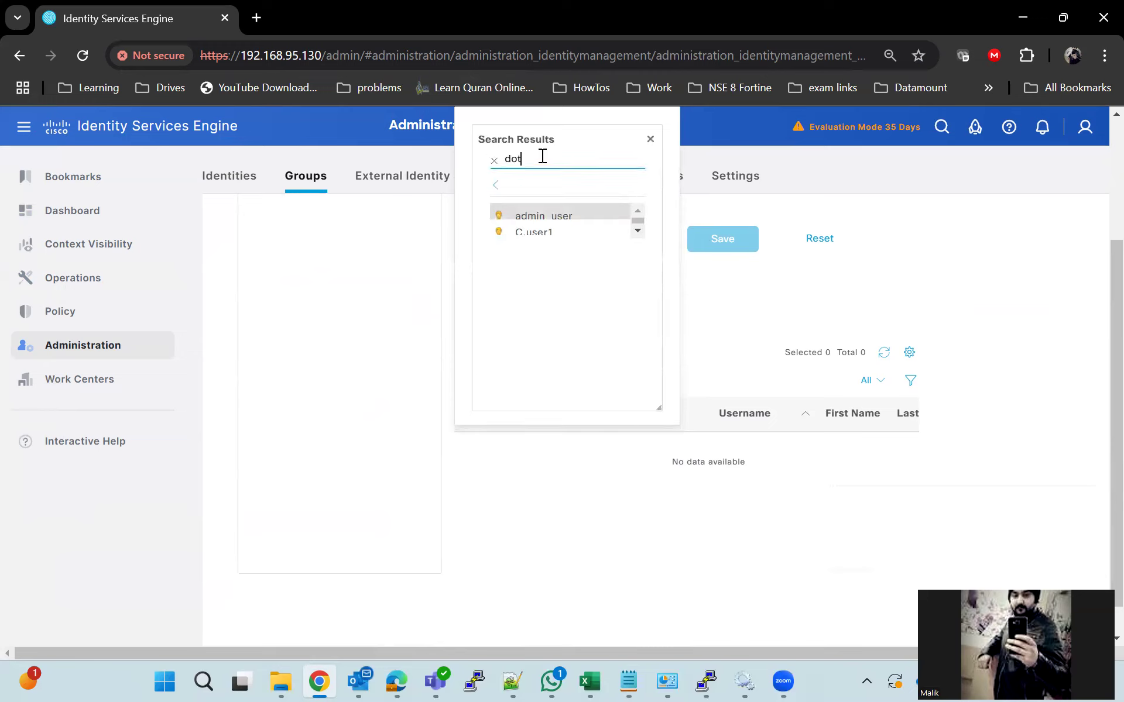
pyautogui.click(547, 219)
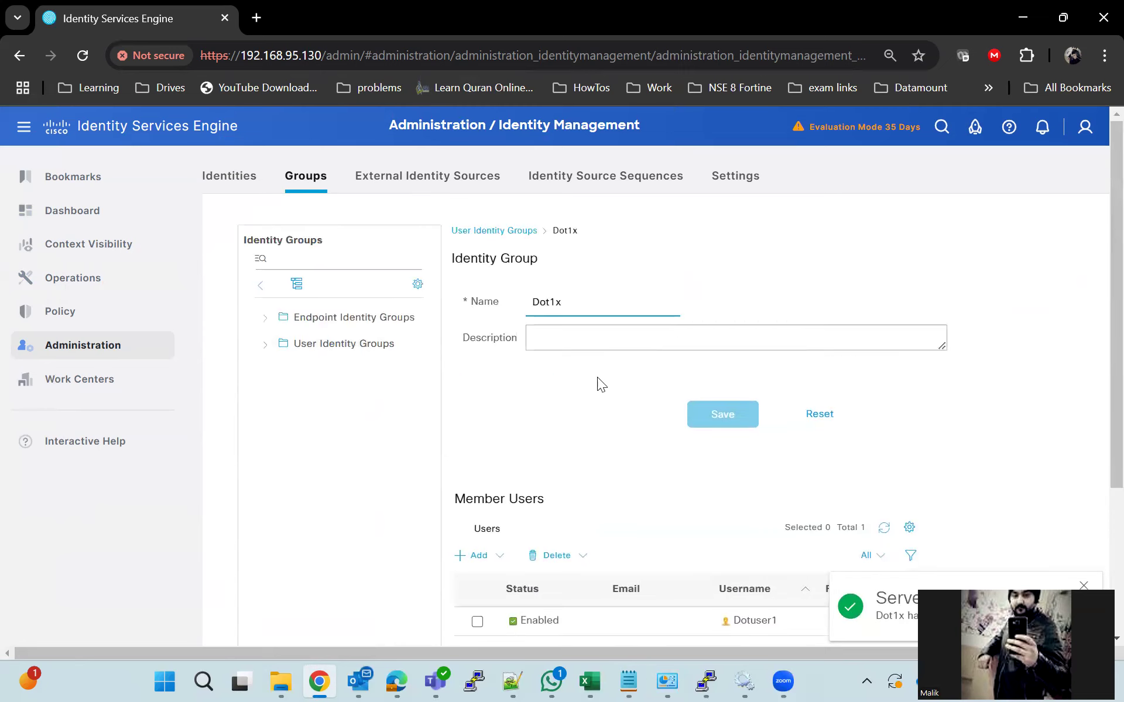
pyautogui.scroll(-3, 567, 389)
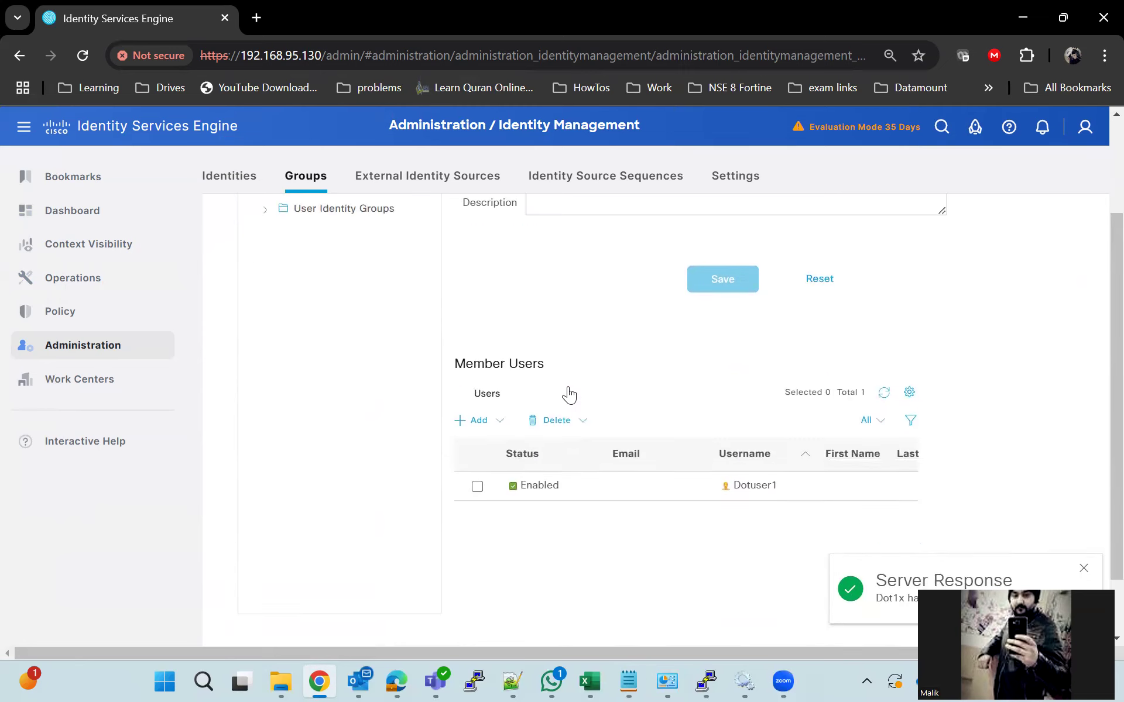
pyautogui.scroll(3, 567, 386)
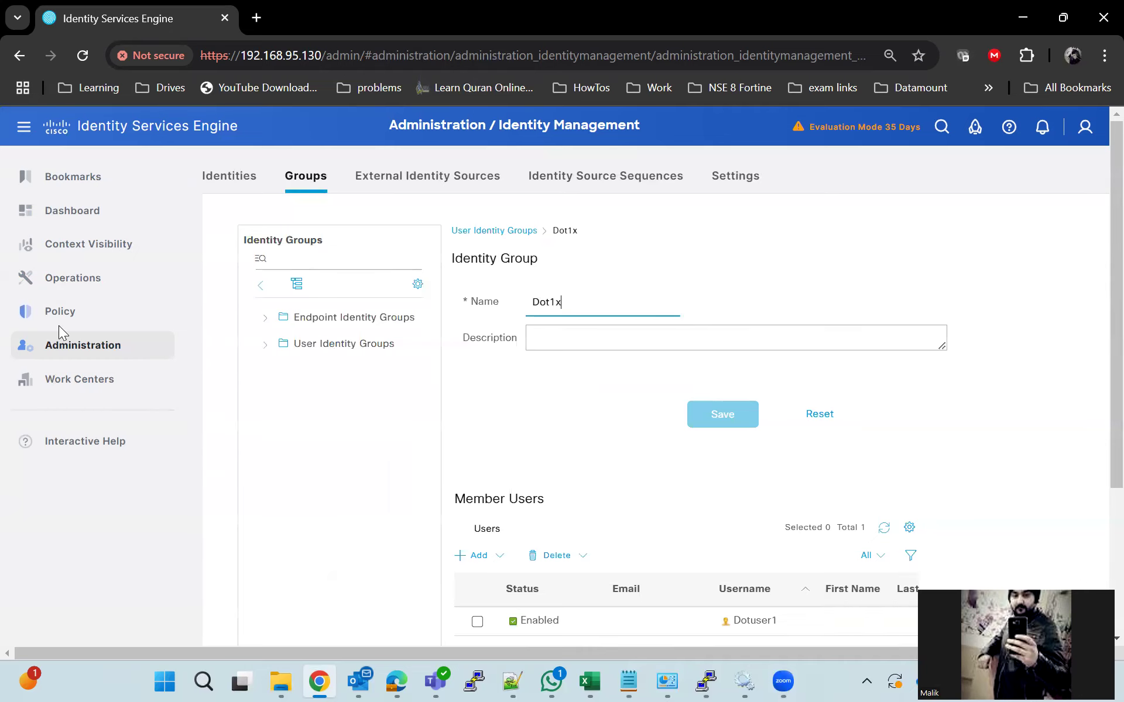
# Start a new authorization profile named Dot1x_Lab
pyautogui.moveTo(73, 311)
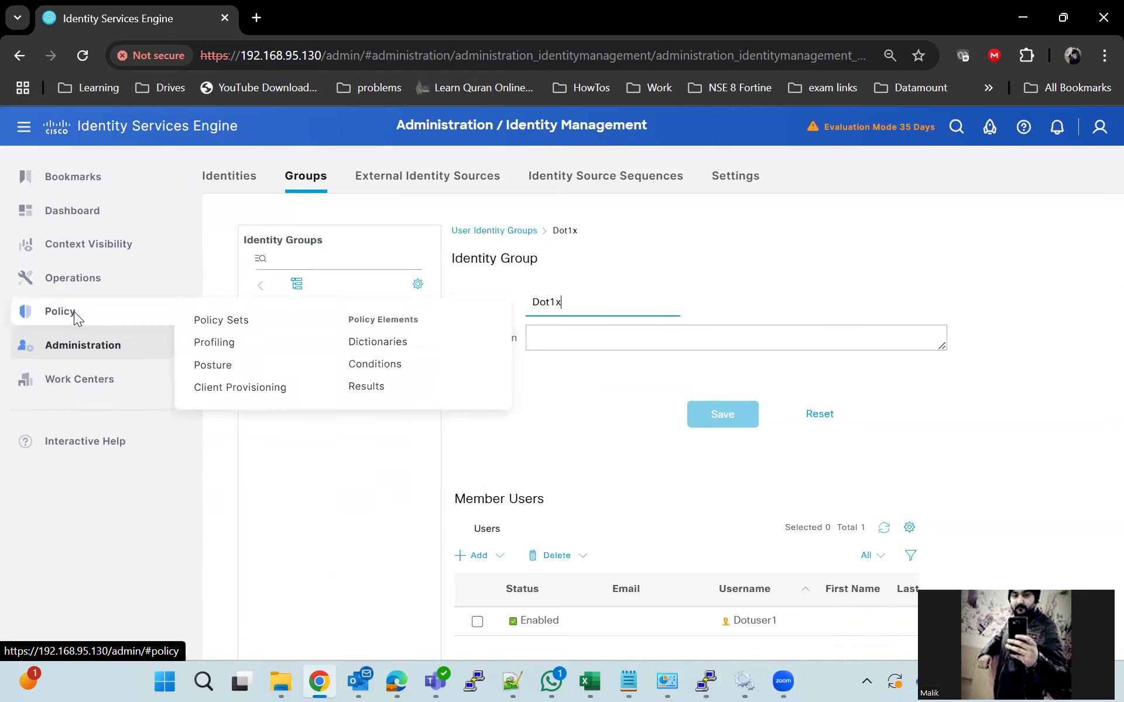
pyautogui.click(370, 398)
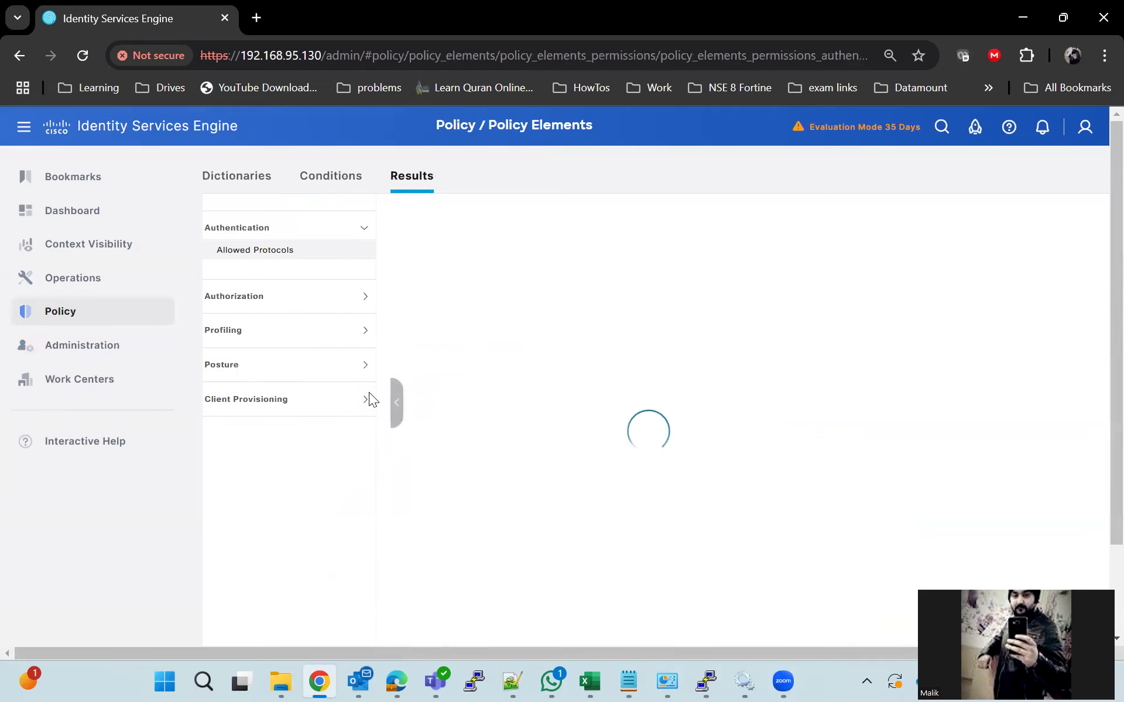
pyautogui.click(265, 299)
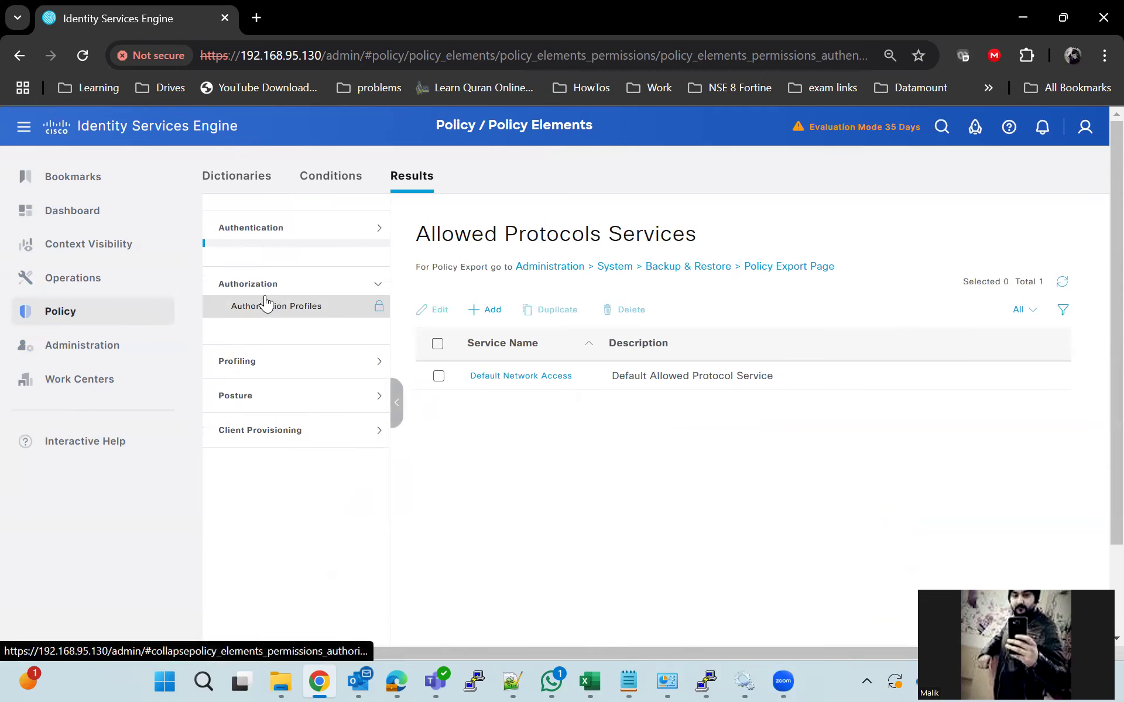
pyautogui.click(279, 289)
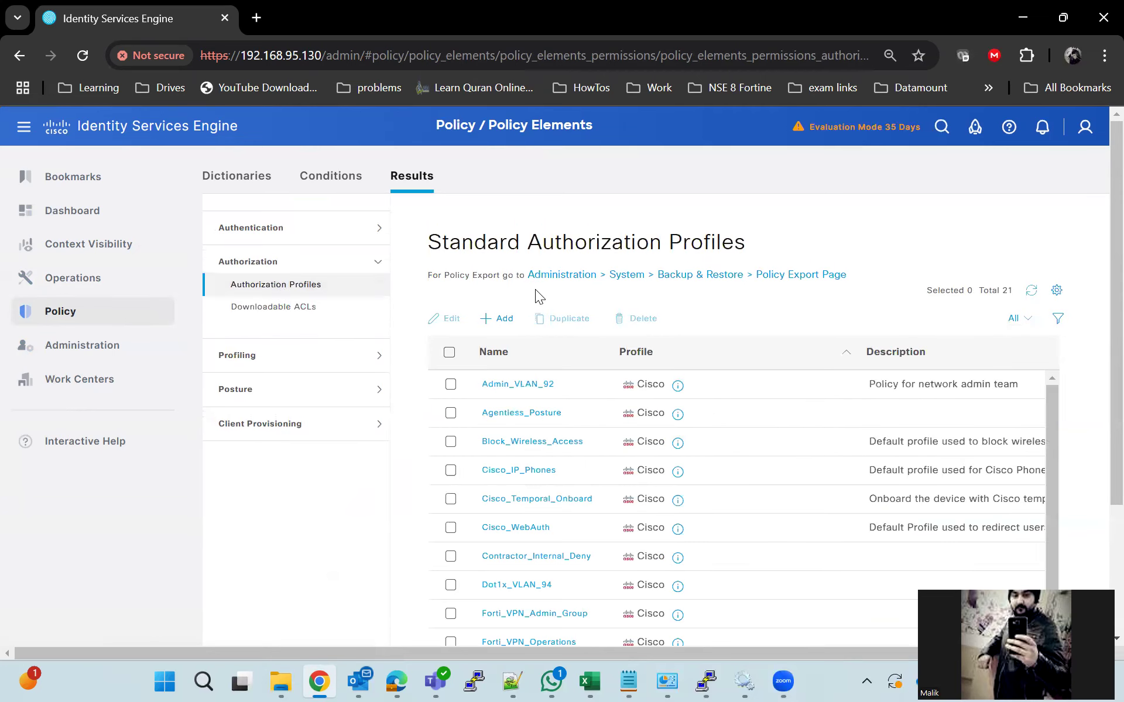
pyautogui.click(500, 318)
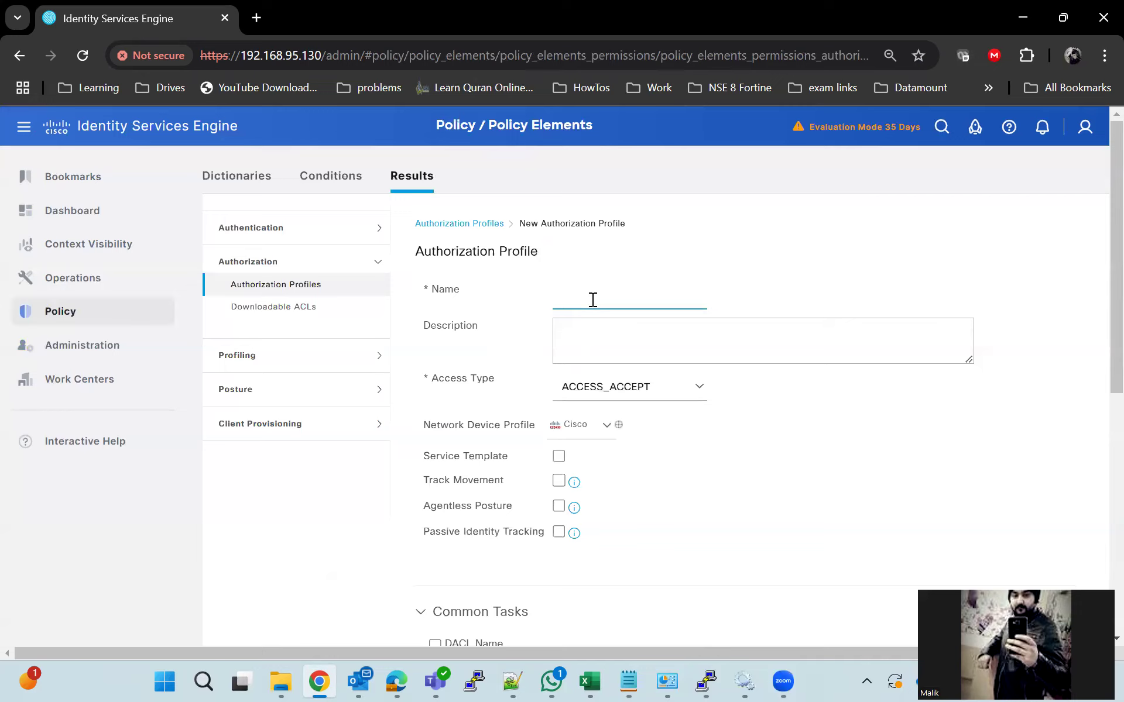
pyautogui.write('Dot1x_Lab')
# Enable VLAN assignment in the profile with VLAN ID 92
pyautogui.scroll(-3, 640, 460)
pyautogui.scroll(-2, 588, 475)
pyautogui.scroll(2, 568, 503)
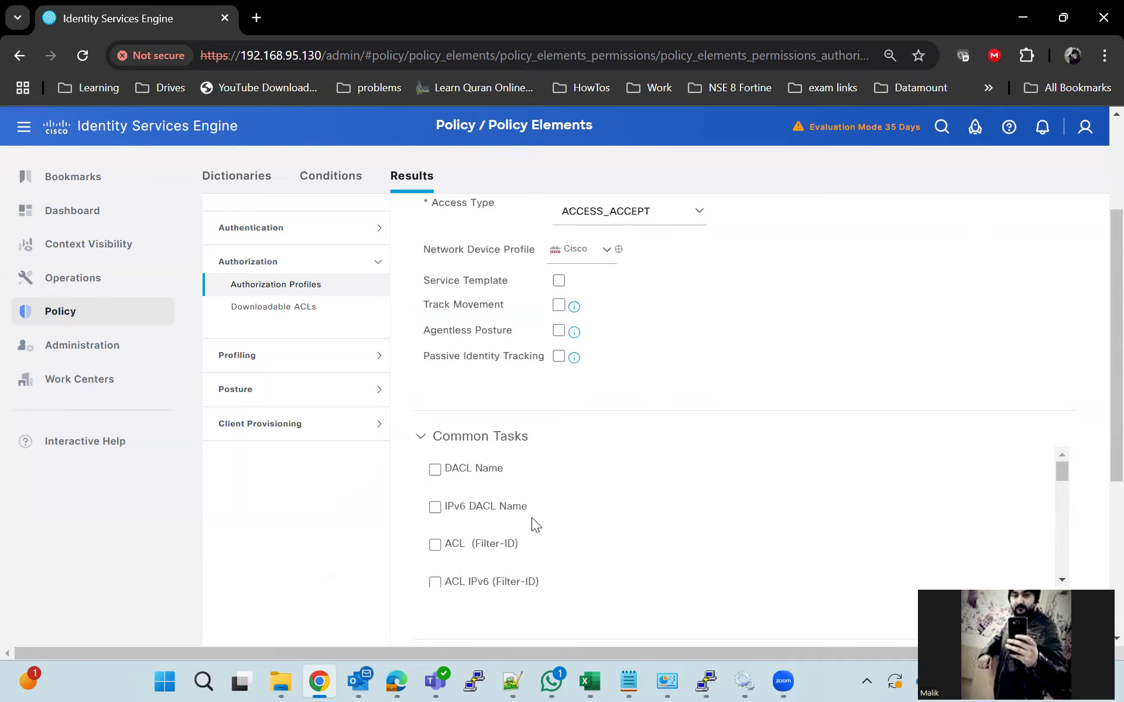
pyautogui.scroll(-3, 531, 518)
pyautogui.click(435, 571)
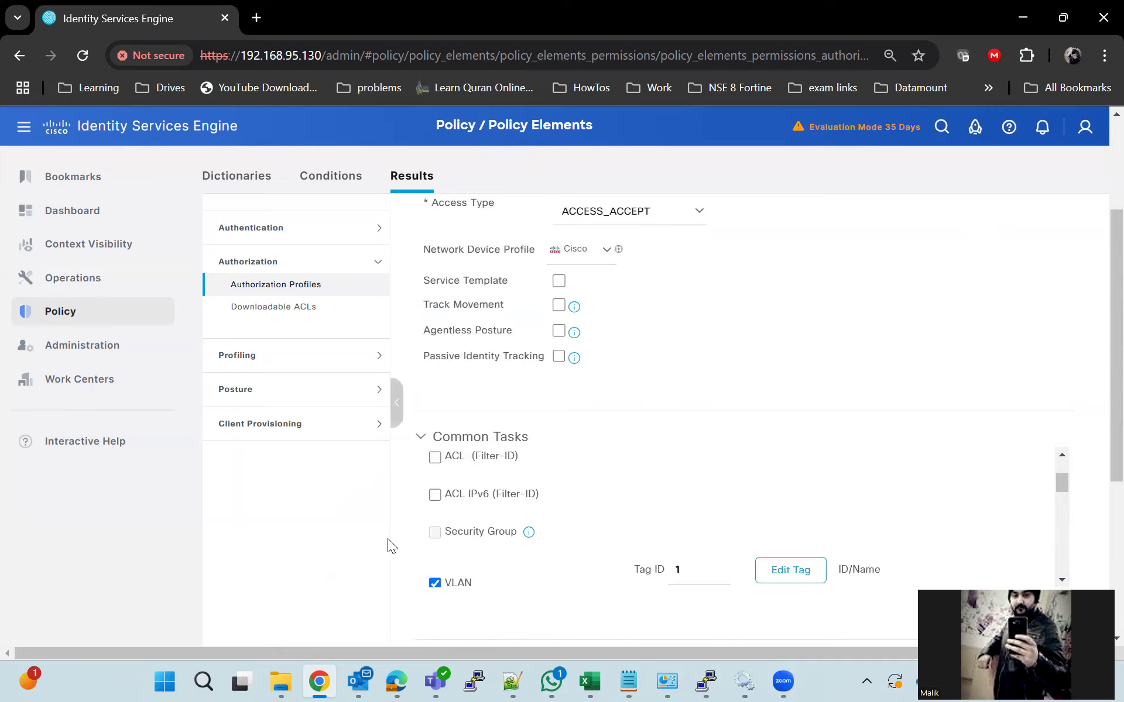
pyautogui.scroll(-2, 897, 556)
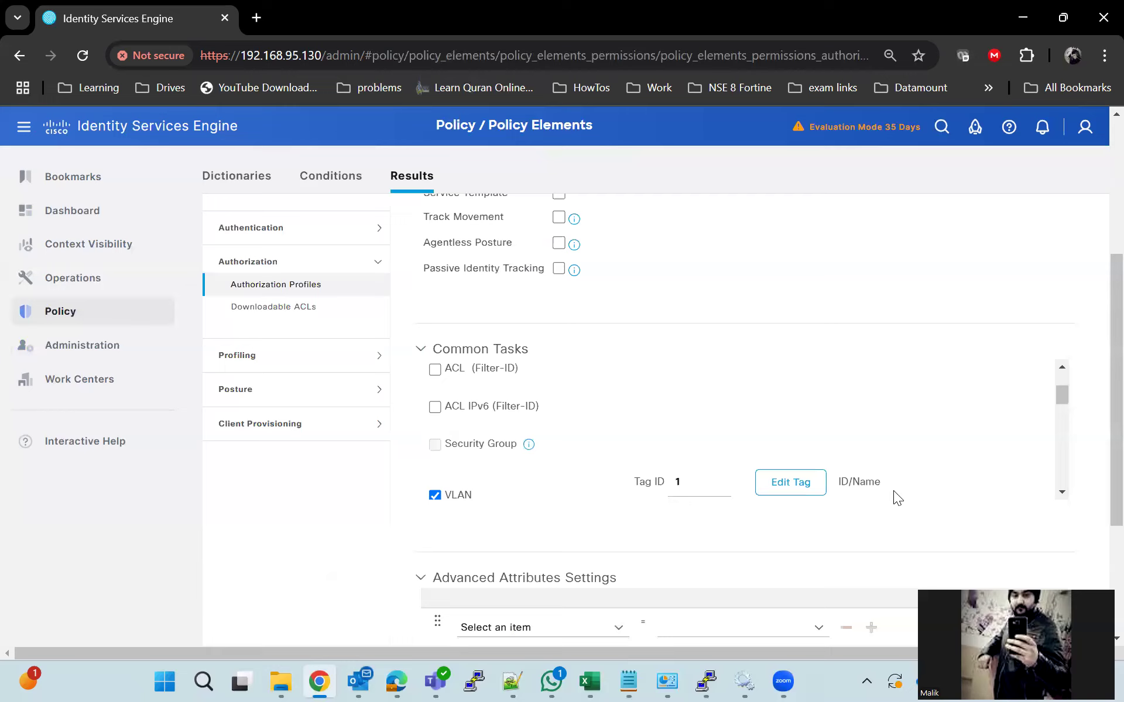
pyautogui.scroll(-2, 880, 456)
pyautogui.click(743, 426)
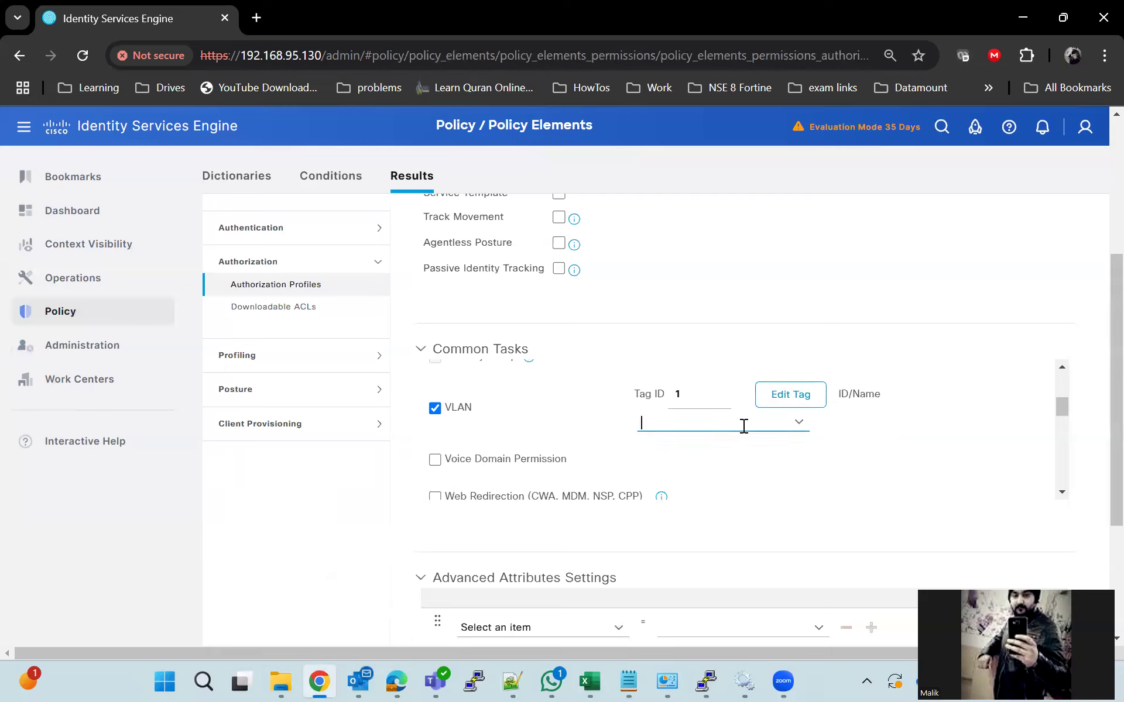
pyautogui.write('92')
# Check the VLAN number in the switch terminal's configuration
pyautogui.scroll(-5, 744, 475)
pyautogui.scroll(-4, 883, 532)
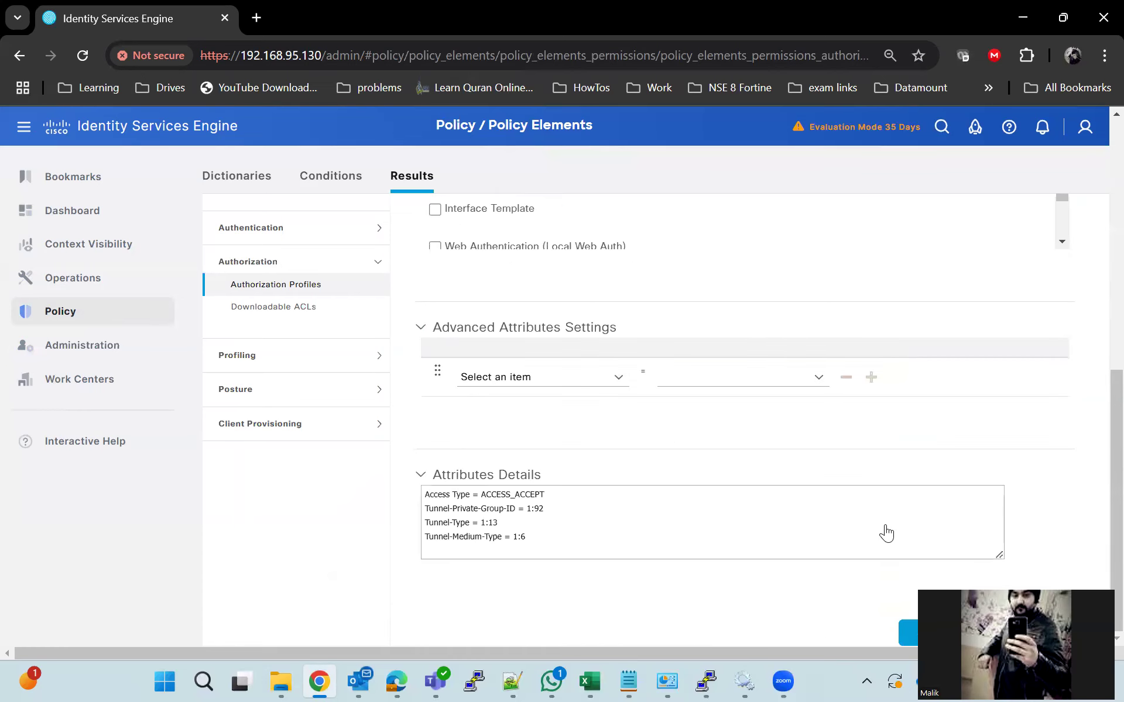
pyautogui.click(706, 680)
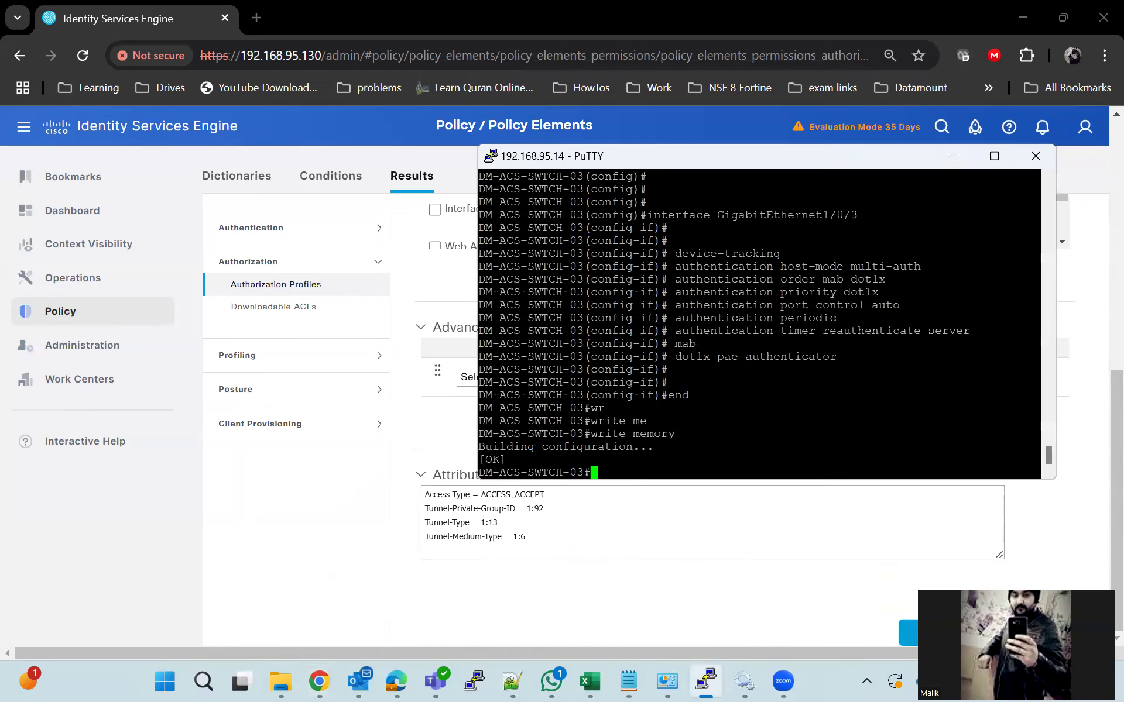
pyautogui.scroll(10, 759, 323)
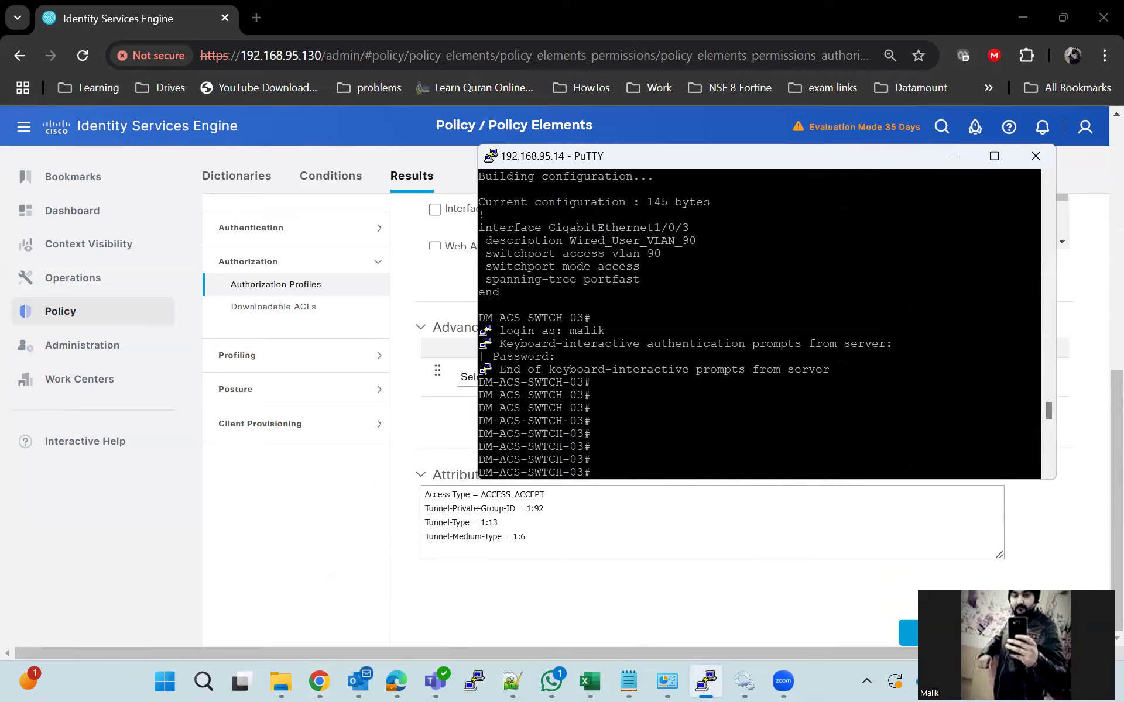
pyautogui.moveTo(664, 253); pyautogui.dragTo(650, 254)
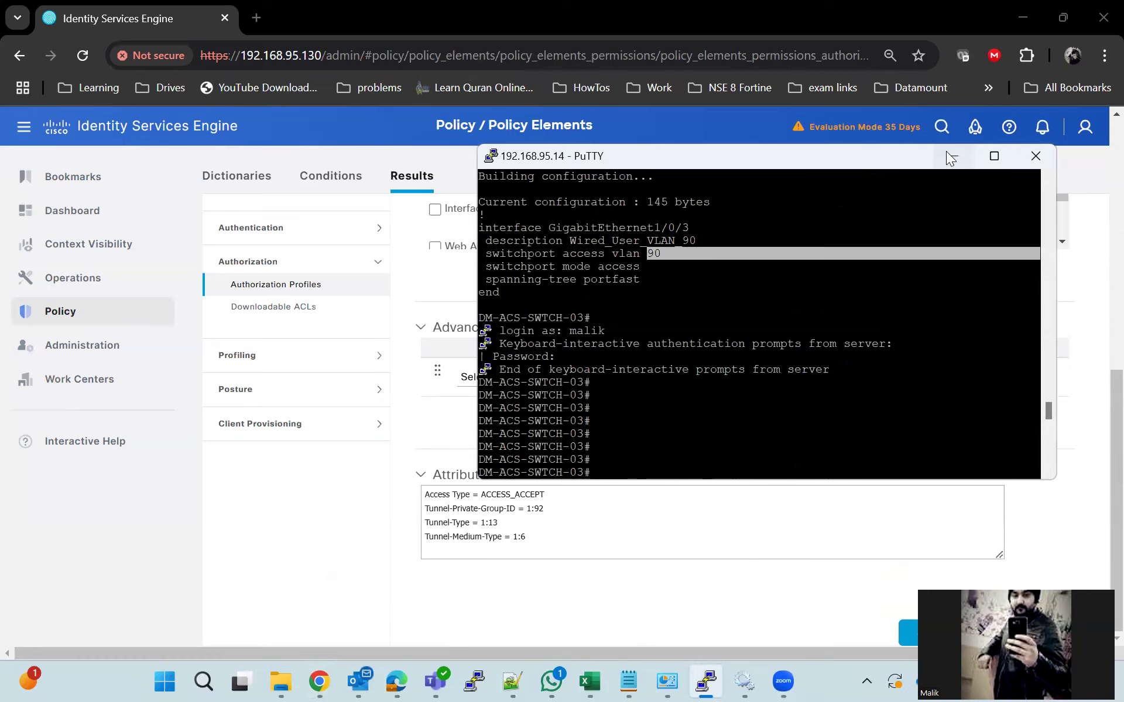
# Save the Dot1x_Lab authorization profile with VLAN 92
pyautogui.click(948, 156)
pyautogui.scroll(3, 587, 426)
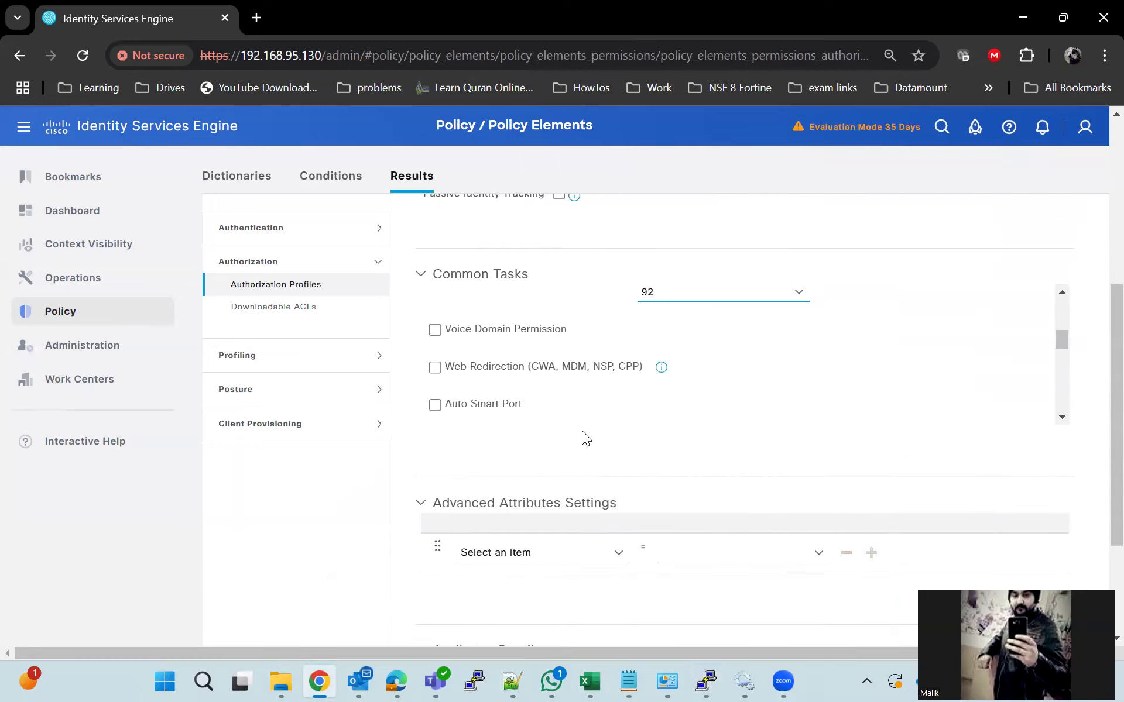
pyautogui.scroll(-3, 972, 557)
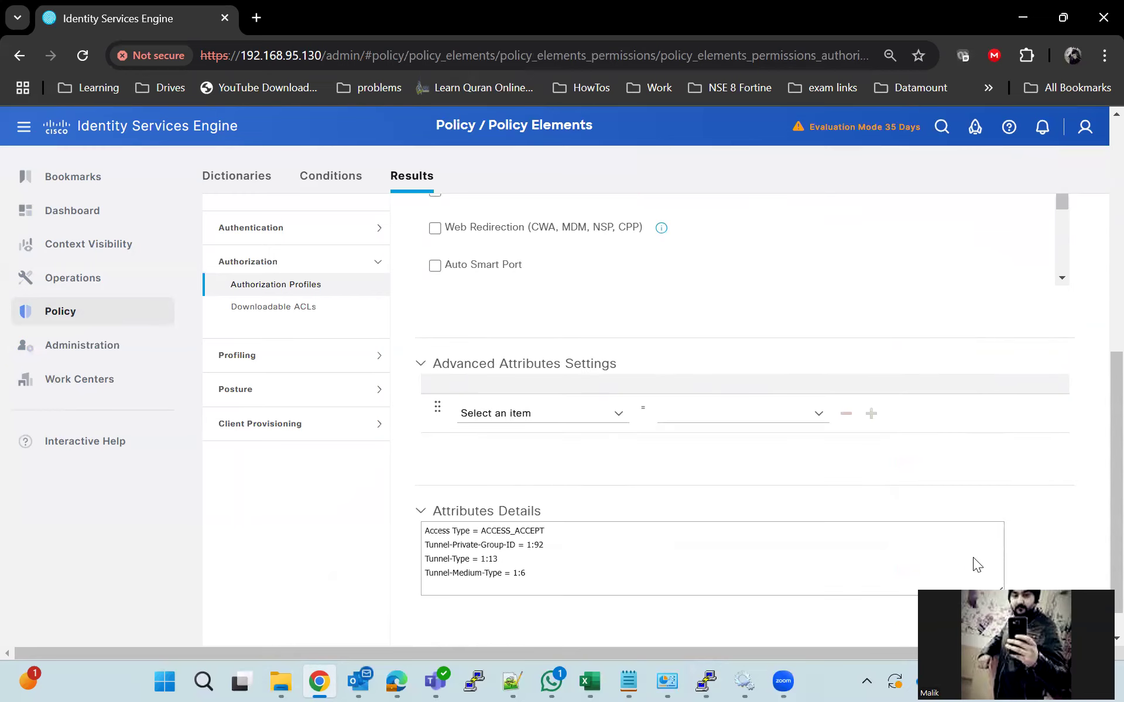
pyautogui.click(913, 632)
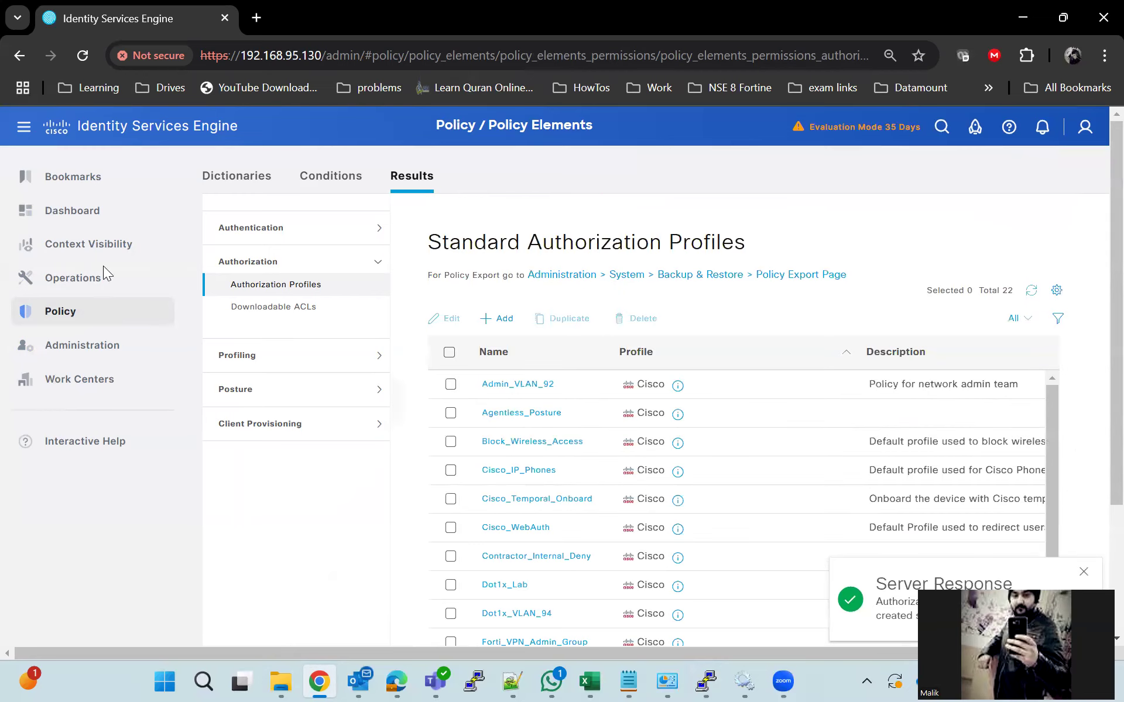
pyautogui.moveTo(105, 311)
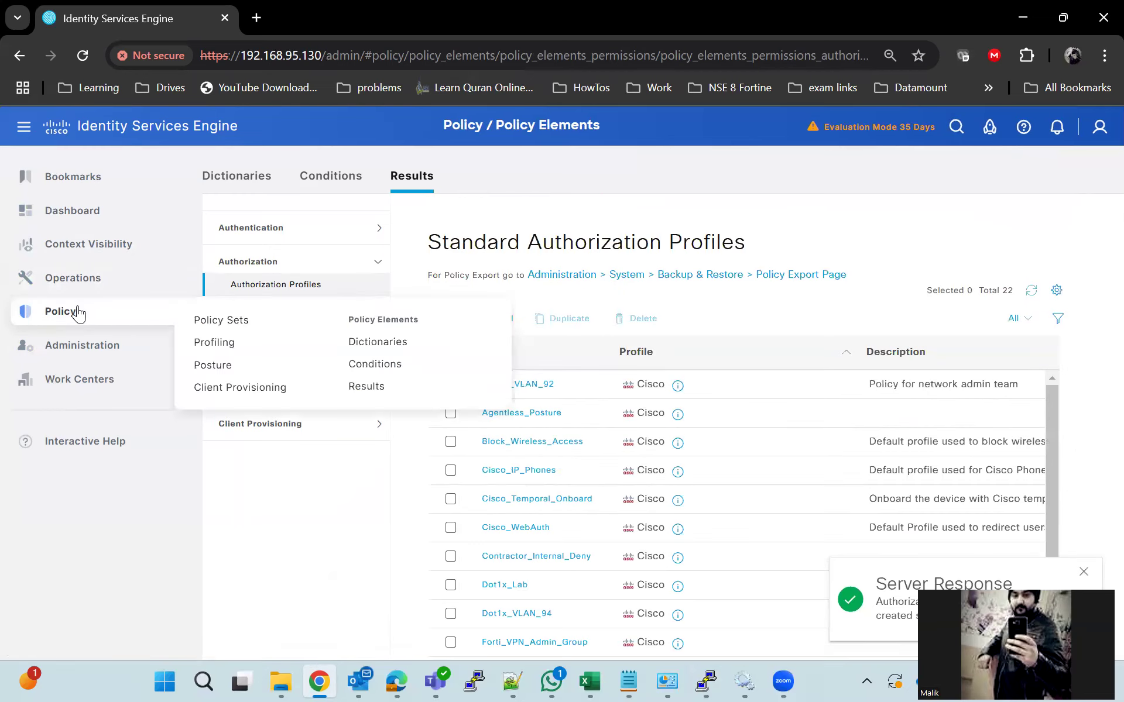
# Add a new policy set named Dot1x_Lab
pyautogui.click(259, 324)
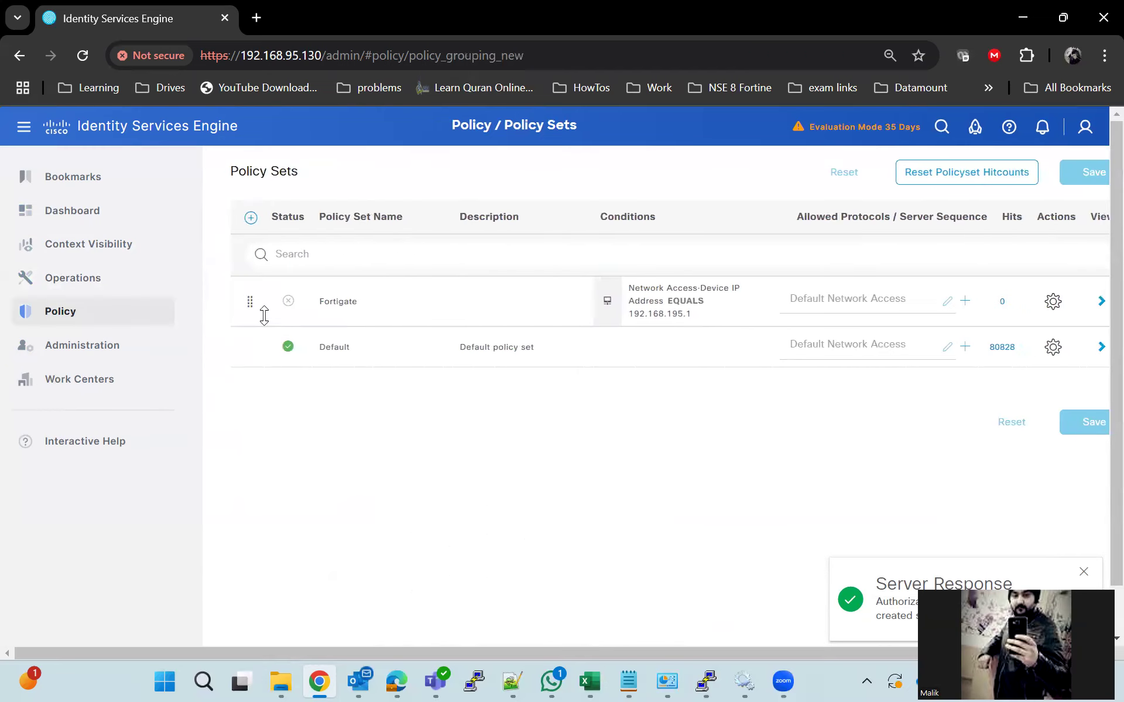
pyautogui.click(251, 220)
pyautogui.moveTo(384, 293); pyautogui.dragTo(259, 302)
pyautogui.write('Dot1x_Lab')
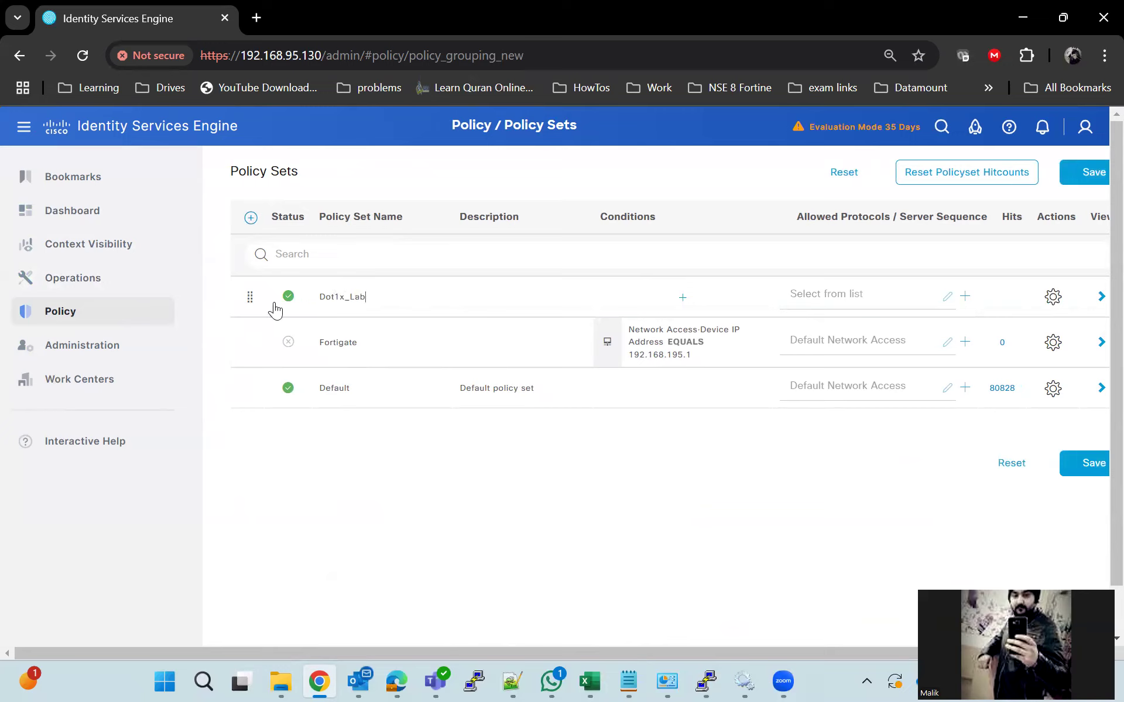
# Start the policy set condition on the Network Access Device IP Address attribute
pyautogui.click(682, 297)
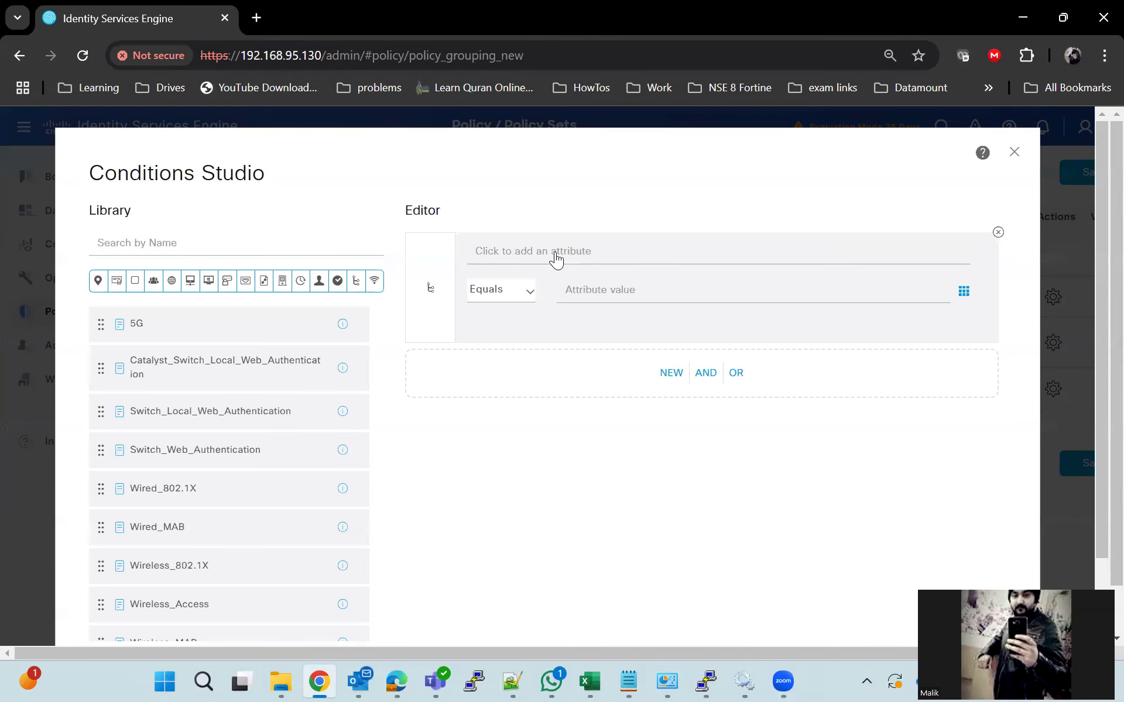
pyautogui.click(566, 252)
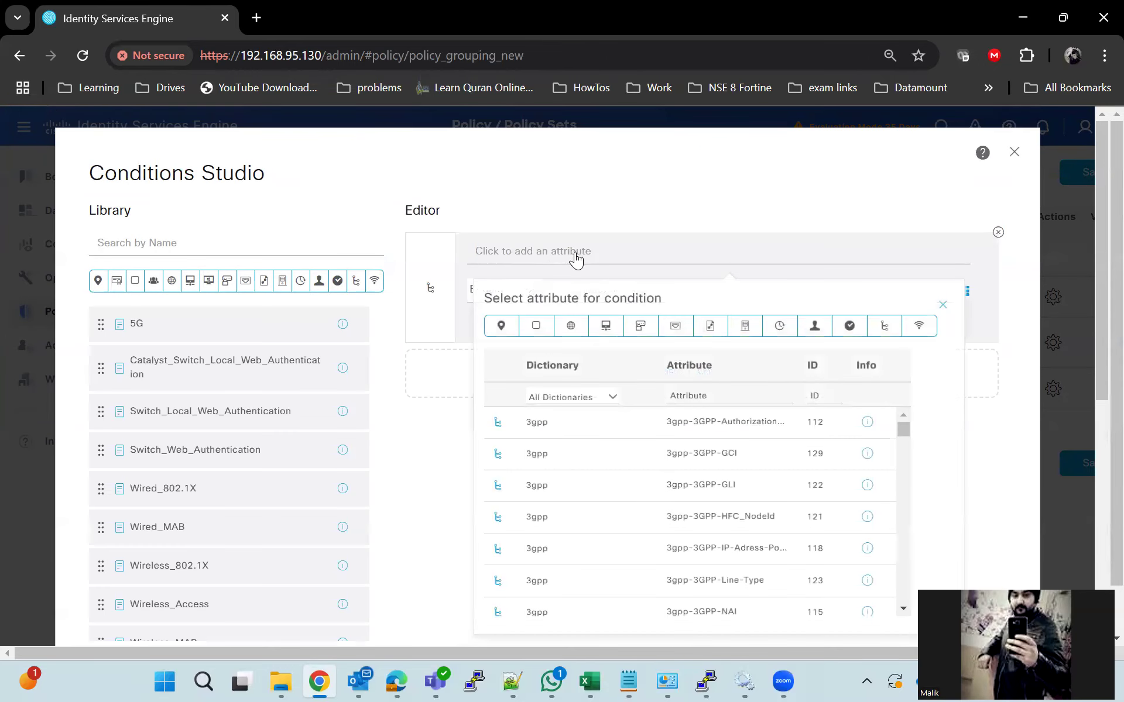
pyautogui.click(606, 328)
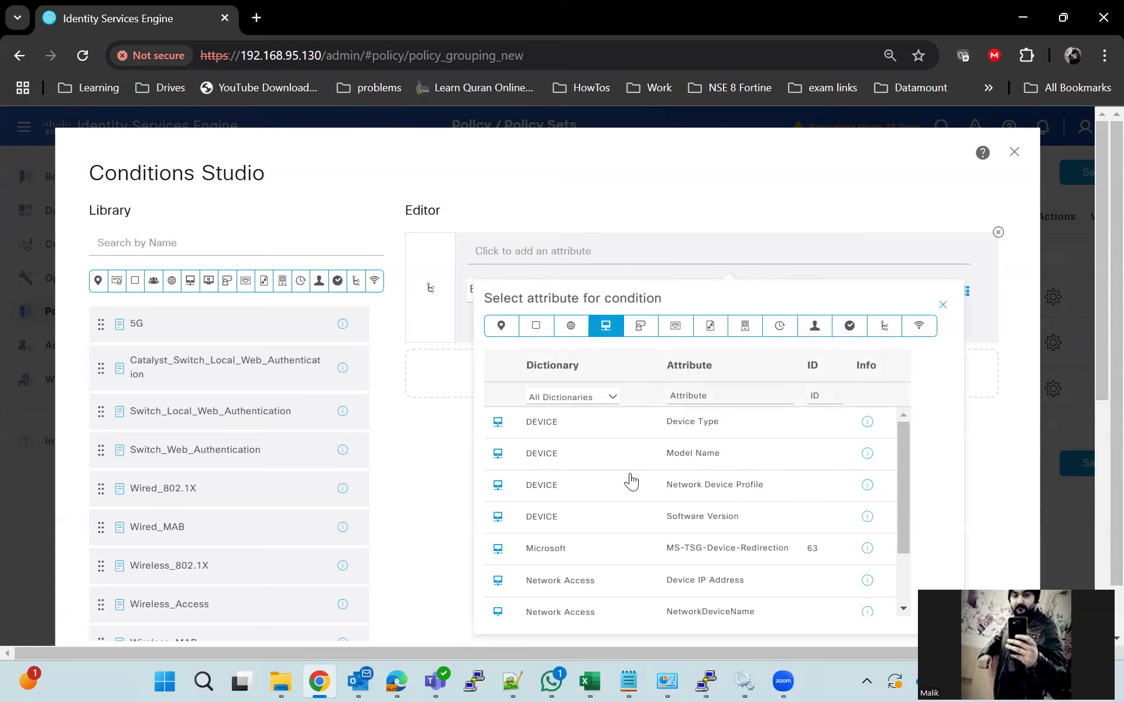
pyautogui.scroll(-2, 629, 486)
pyautogui.click(625, 503)
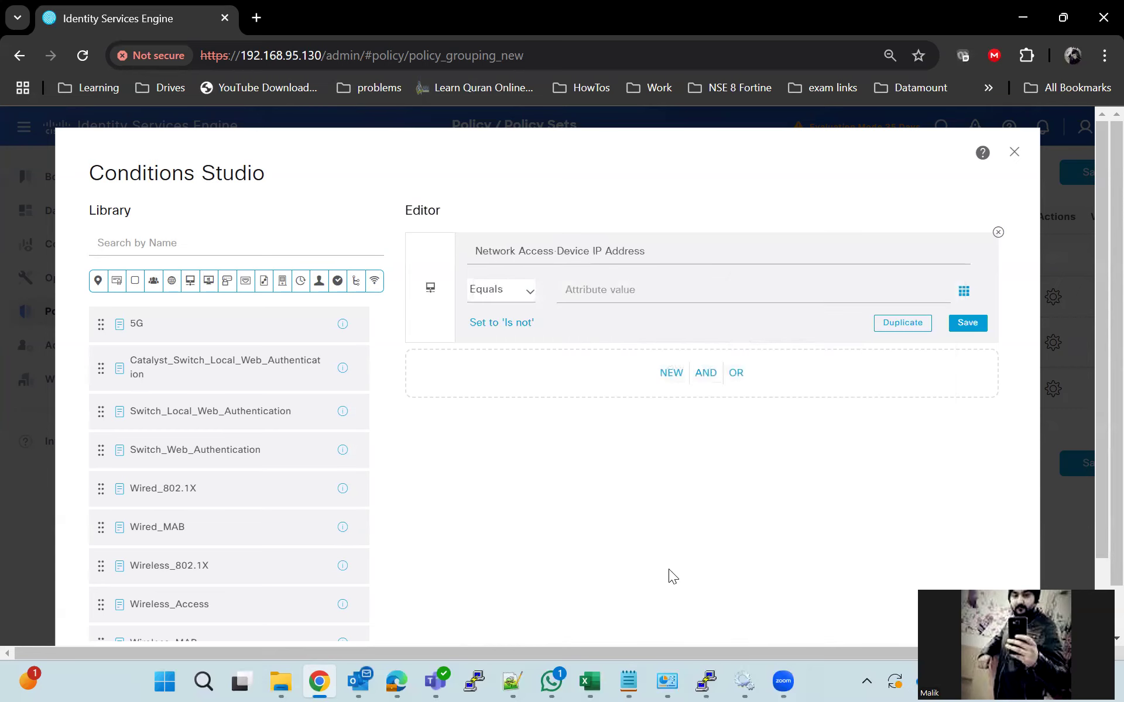
# Set the device IP to 192.168.95.14 and apply the condition to the policy set
pyautogui.click(705, 680)
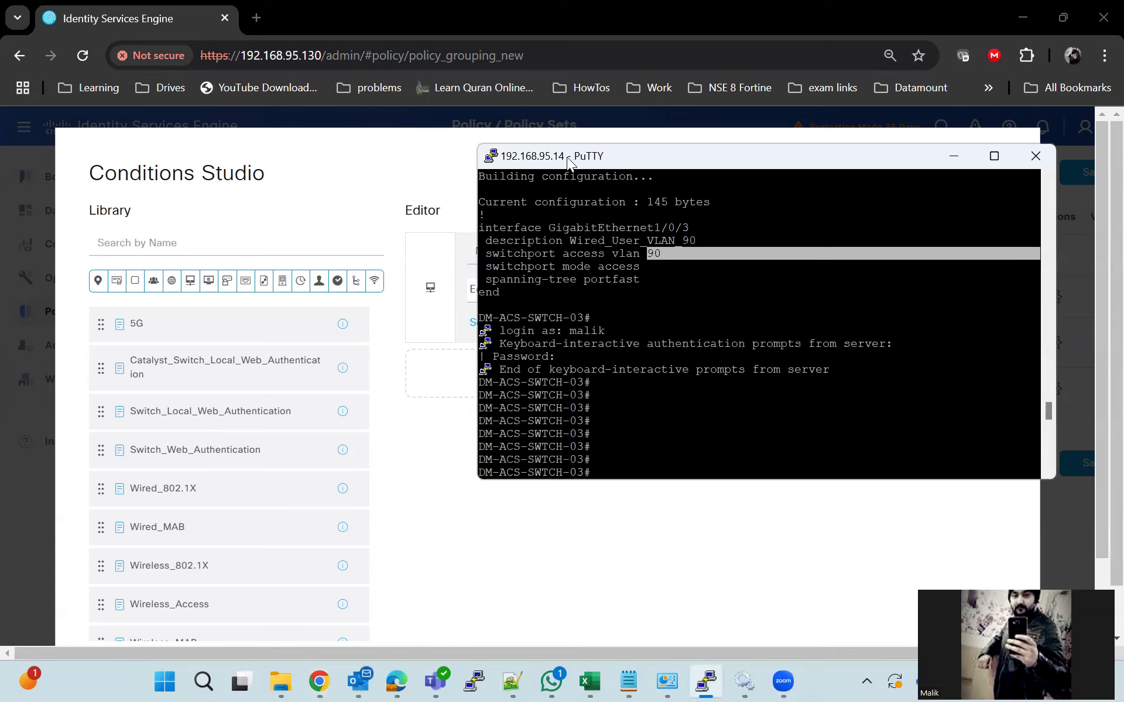
pyautogui.moveTo(521, 166); pyautogui.dragTo(484, 167)
pyautogui.click(914, 158)
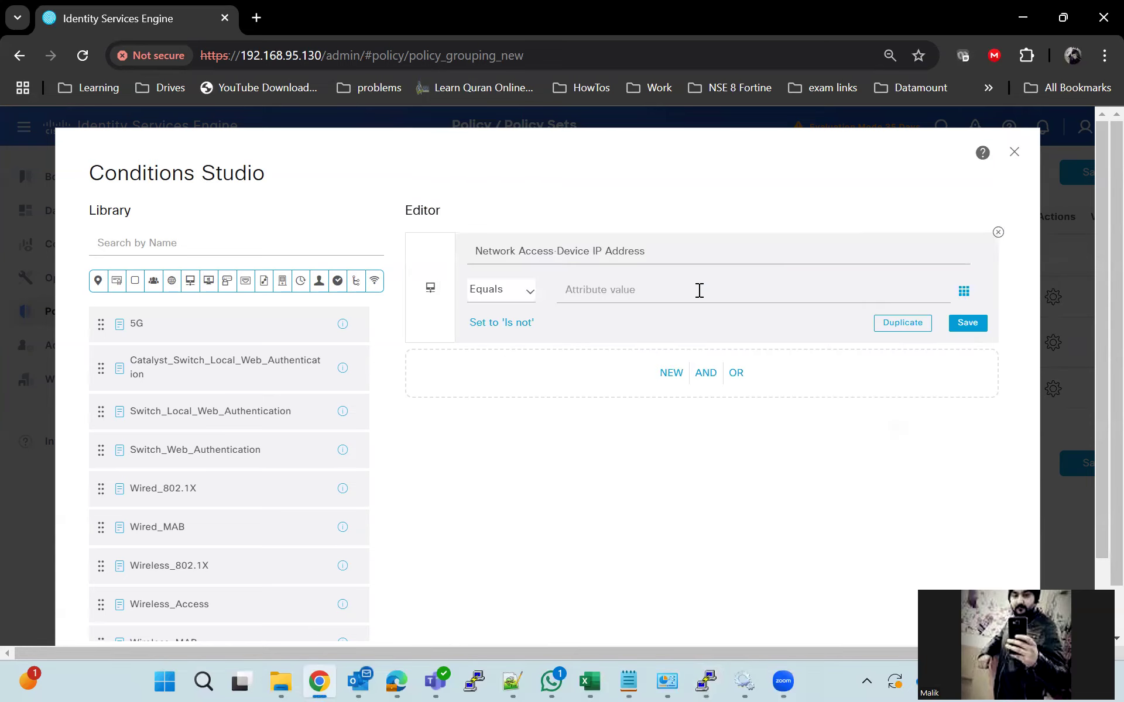
pyautogui.write('192.168.9')
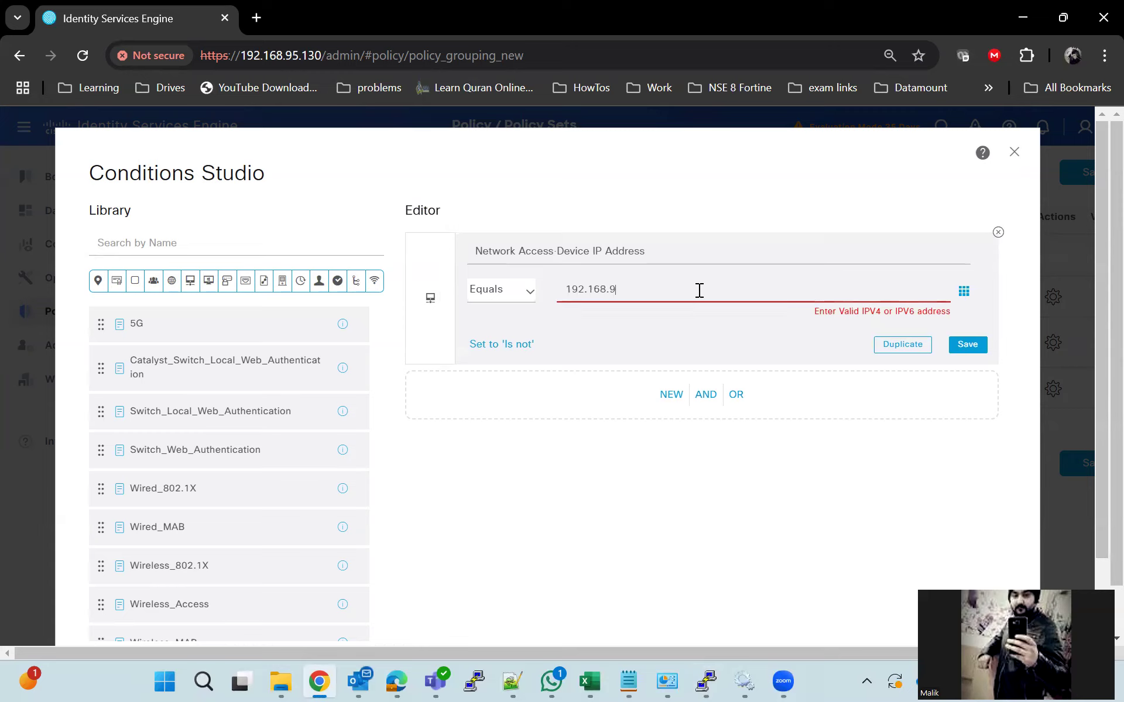
pyautogui.write('5.14')
pyautogui.click(706, 681)
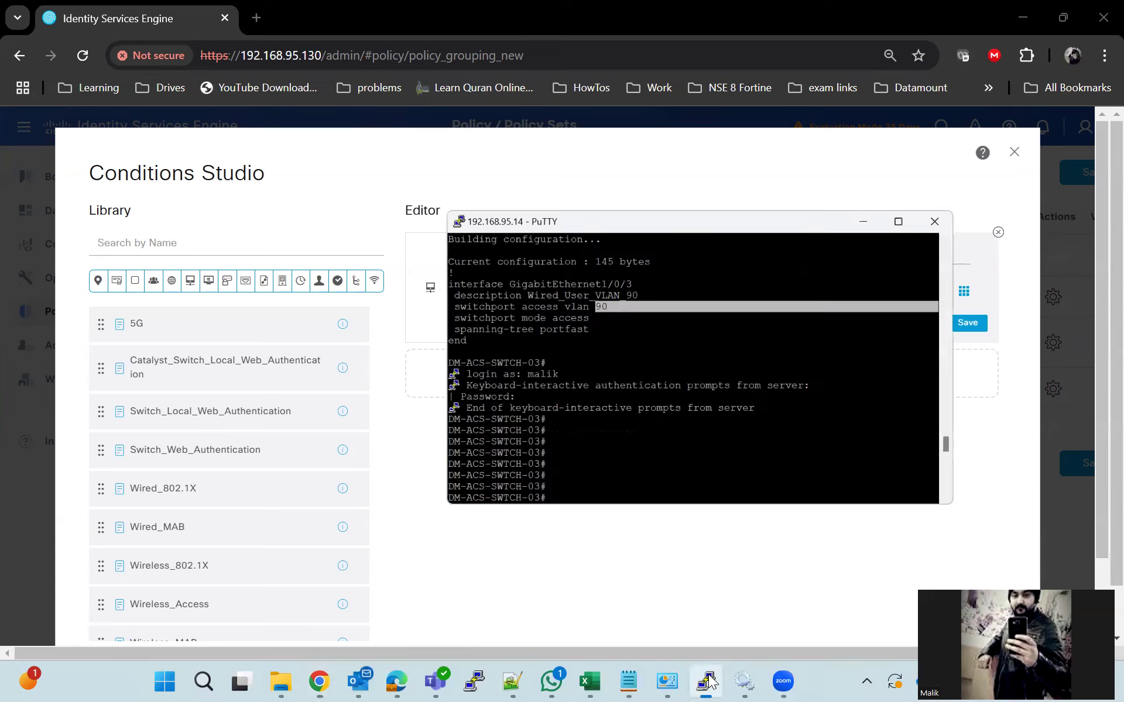
pyautogui.click(741, 587)
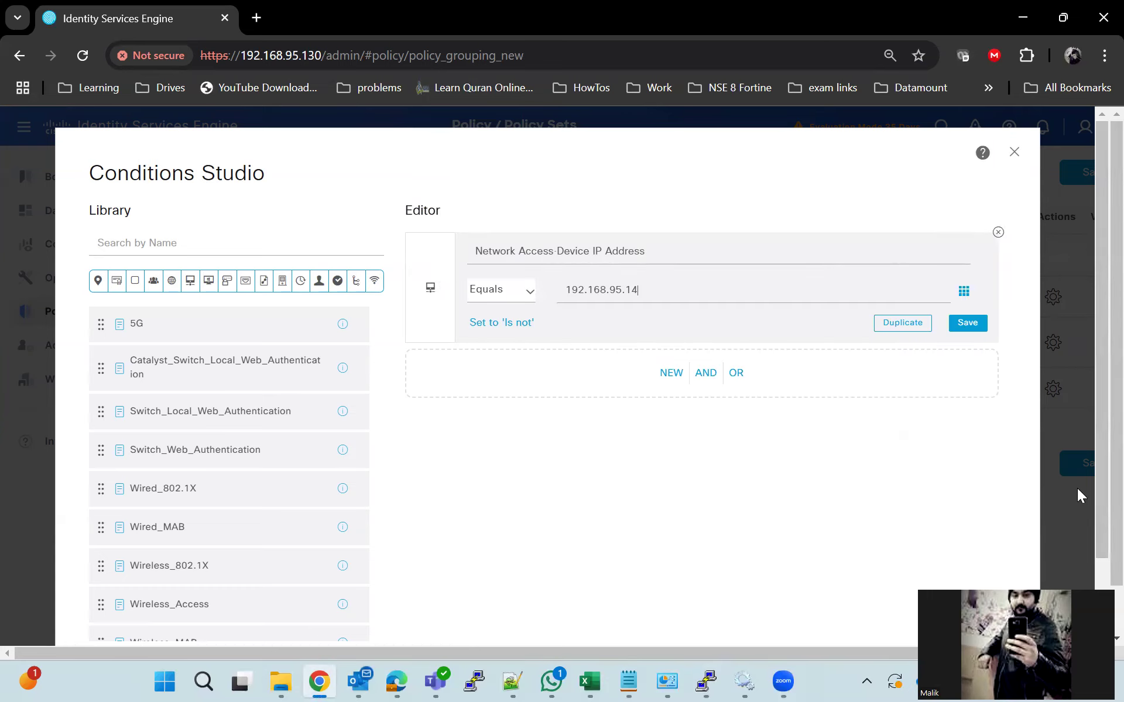
pyautogui.scroll(-2, 1077, 488)
pyautogui.click(963, 578)
# Choose Default Network Access as allowed protocols and save the Dot1x_Lab policy set
pyautogui.click(896, 302)
pyautogui.click(883, 416)
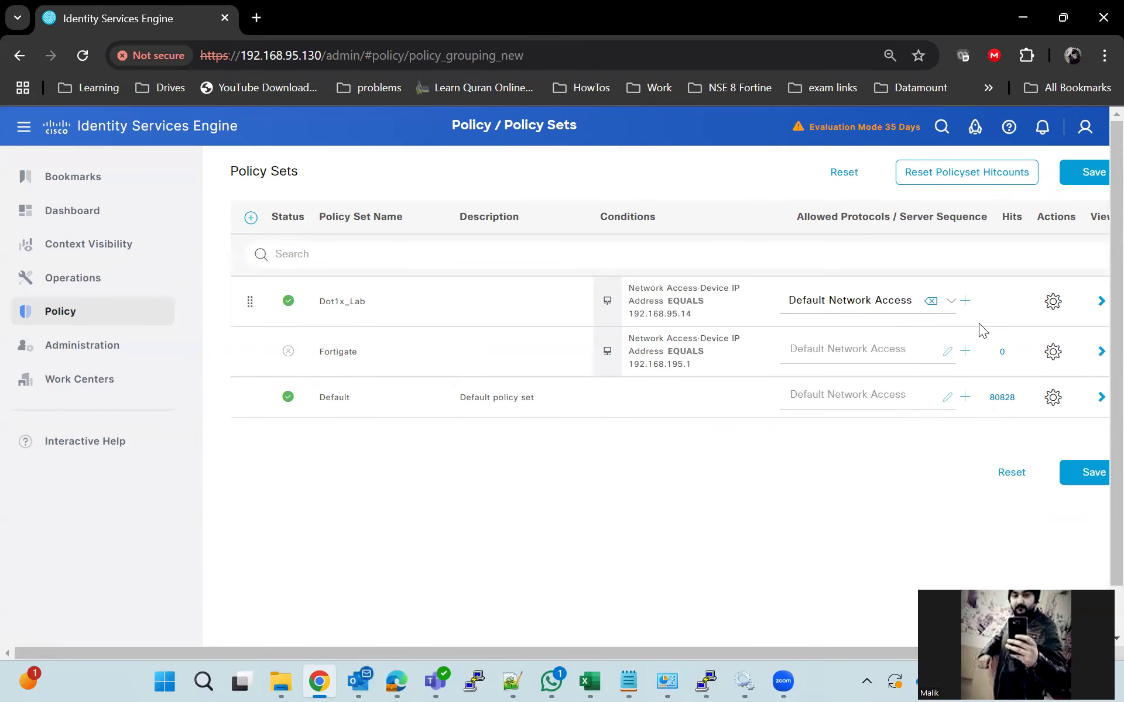
pyautogui.click(1083, 473)
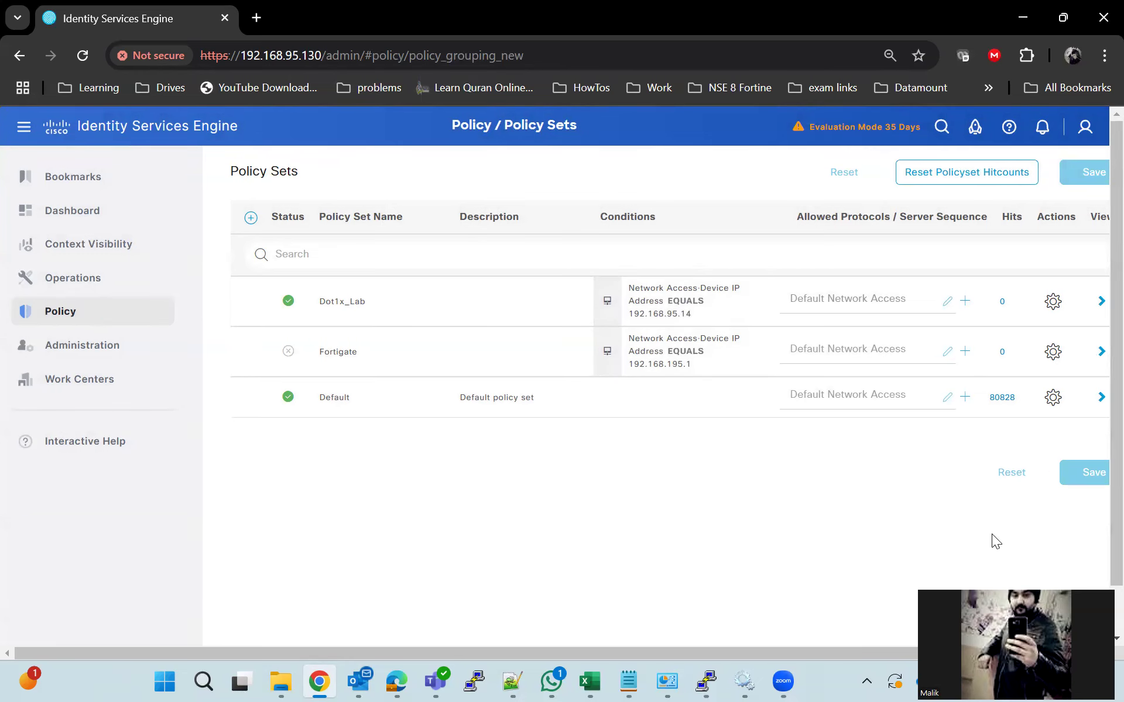
pyautogui.moveTo(989, 653); pyautogui.dragTo(1008, 653)
# Add an authentication rule named Dot1x_Auth in the Dot1x_Lab policy set
pyautogui.click(1080, 301)
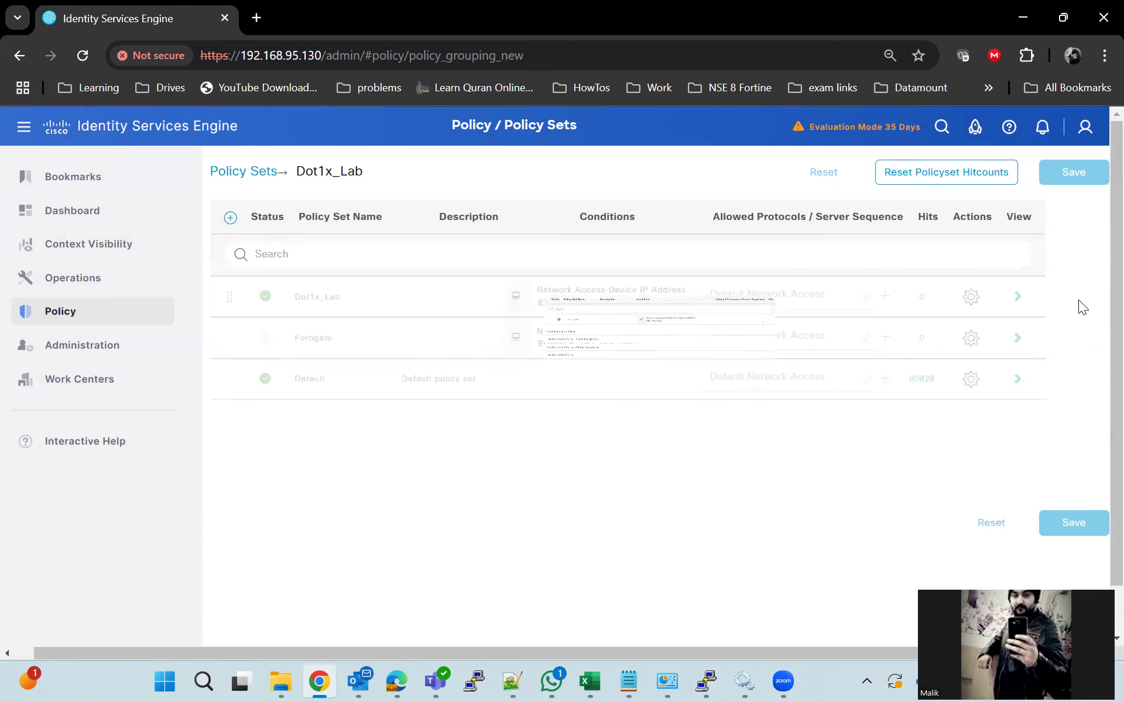
pyautogui.click(221, 351)
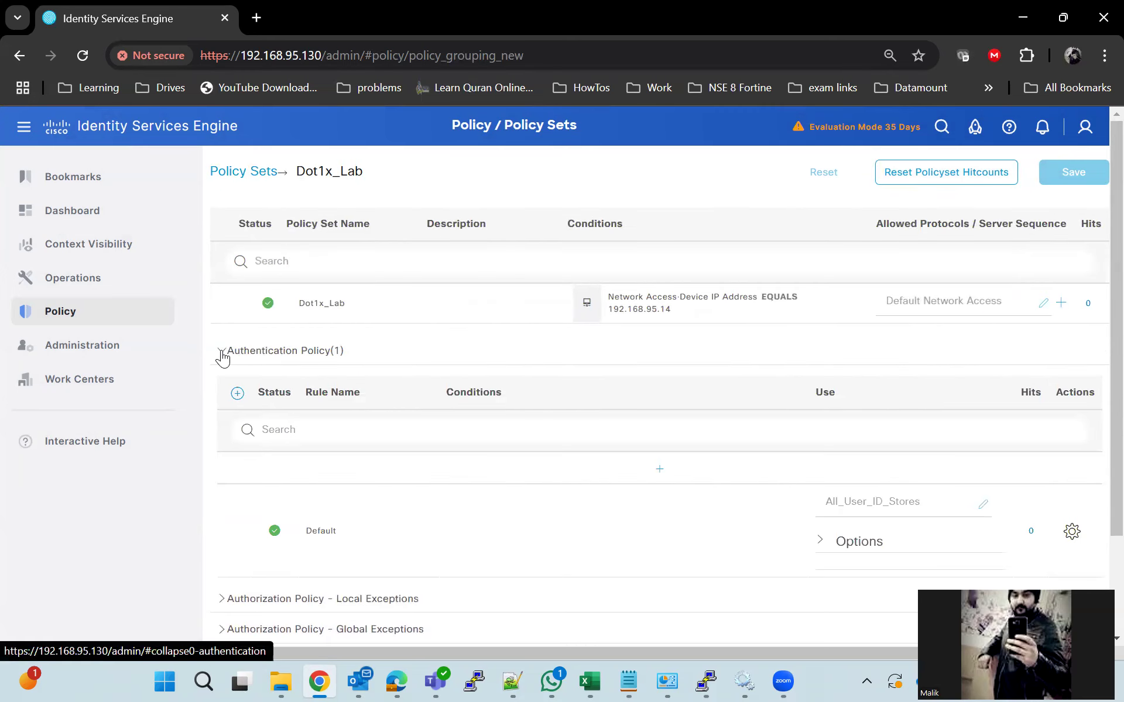
pyautogui.click(237, 394)
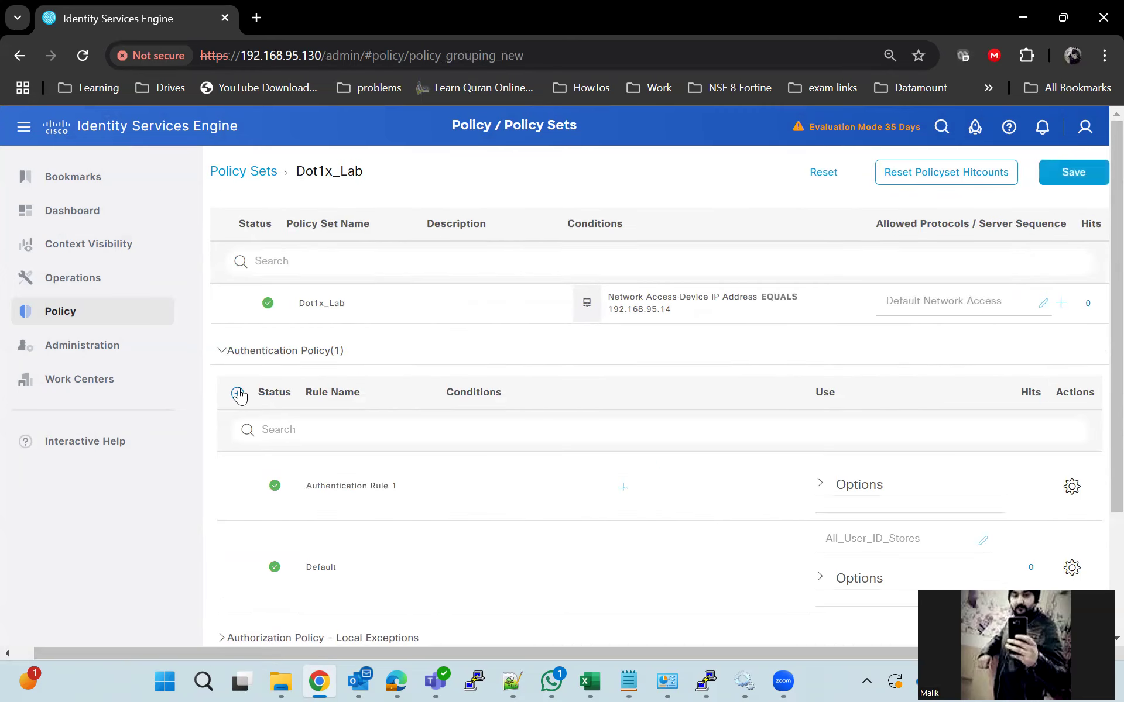
pyautogui.press('BackSpace')
pyautogui.press('BackSpace')
pyautogui.press('BackSpace')
pyautogui.press('BackSpace')
pyautogui.press('BackSpace')
pyautogui.press('BackSpace')
pyautogui.press('BackSpace')
pyautogui.press('BackSpace')
pyautogui.press('BackSpace')
pyautogui.press('BackSpace')
pyautogui.press('BackSpace')
pyautogui.press('BackSpace')
pyautogui.press('BackSpace')
pyautogui.press('BackSpace')
pyautogui.press('BackSpace')
pyautogui.press('BackSpace')
pyautogui.press('BackSpace')
pyautogui.press('BackSpace')
pyautogui.press('BackSpace')
pyautogui.press('BackSpace')
pyautogui.write('Dot1x_Auth')
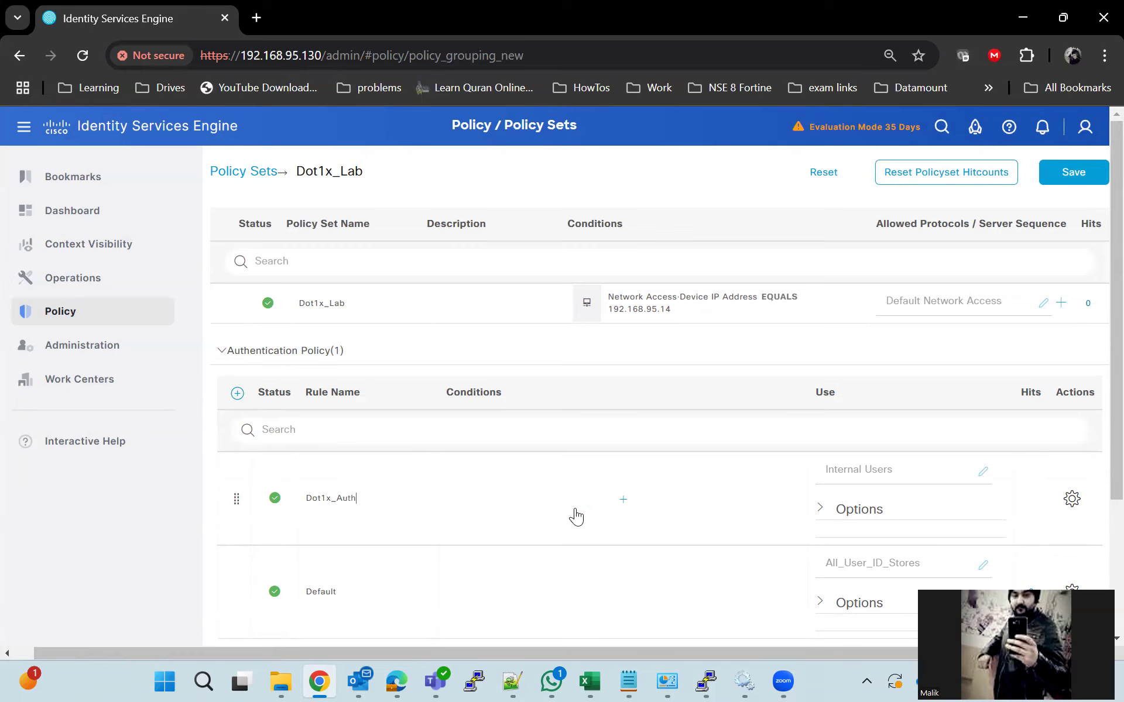
# Set Wired_802.1X as the Dot1x_Auth rule's condition
pyautogui.click(623, 498)
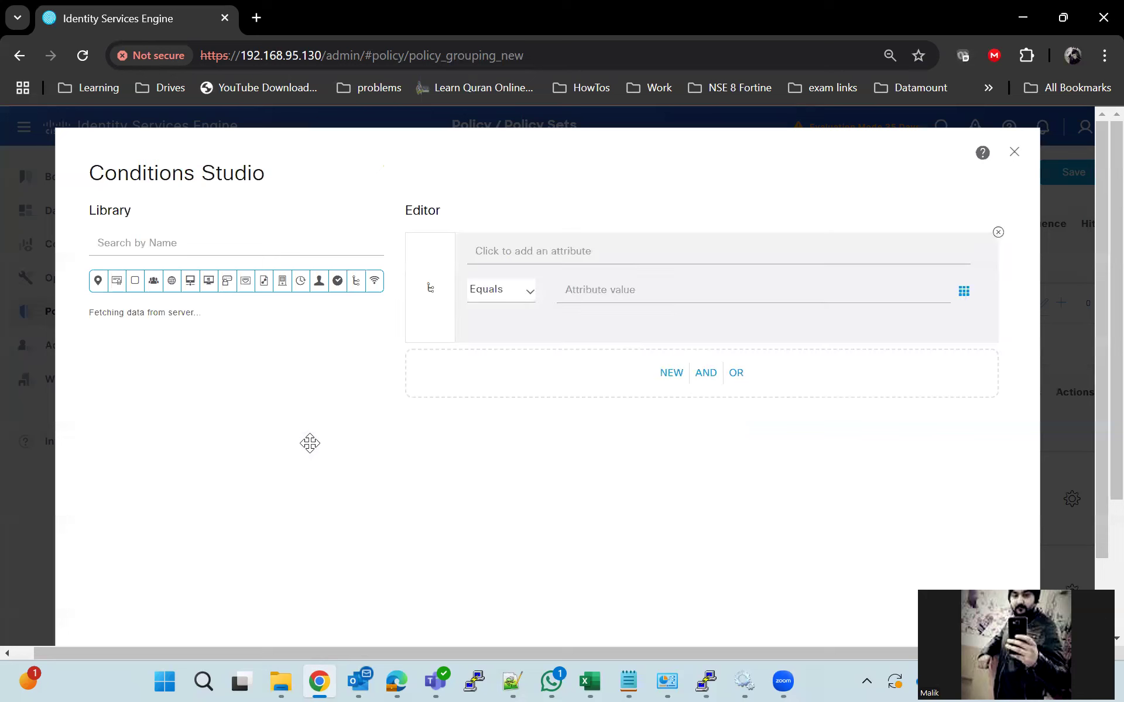
pyautogui.scroll(-3, 289, 455)
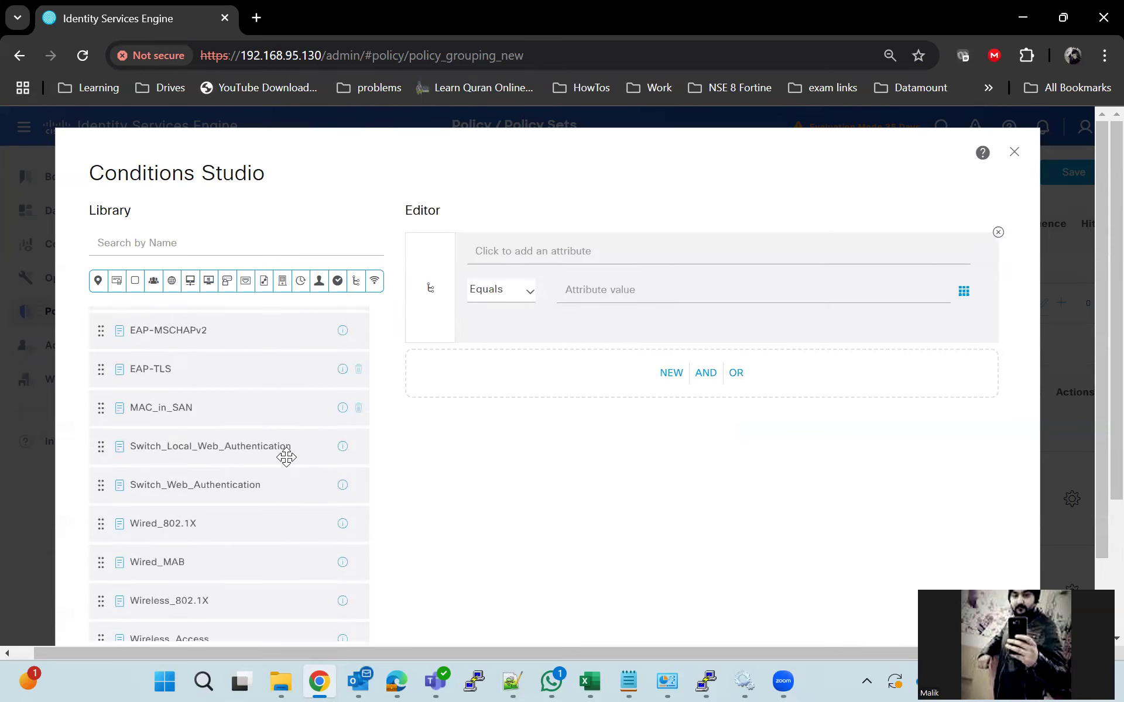
pyautogui.moveTo(158, 431); pyautogui.dragTo(635, 286)
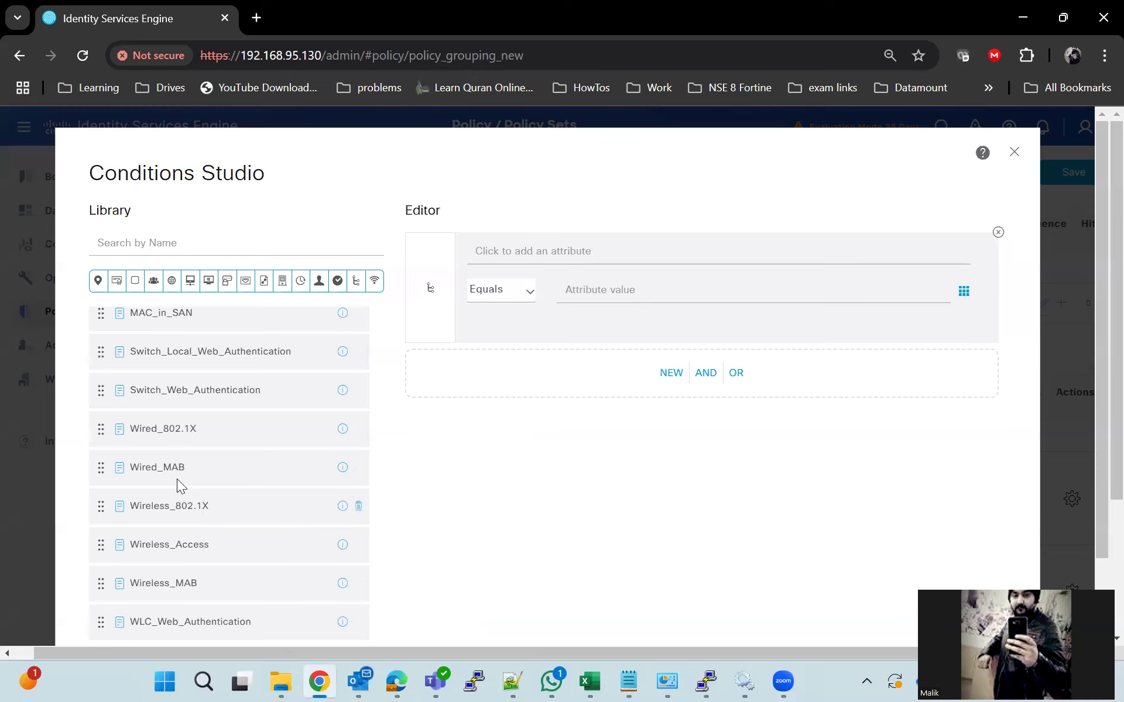
pyautogui.moveTo(168, 429); pyautogui.dragTo(716, 387)
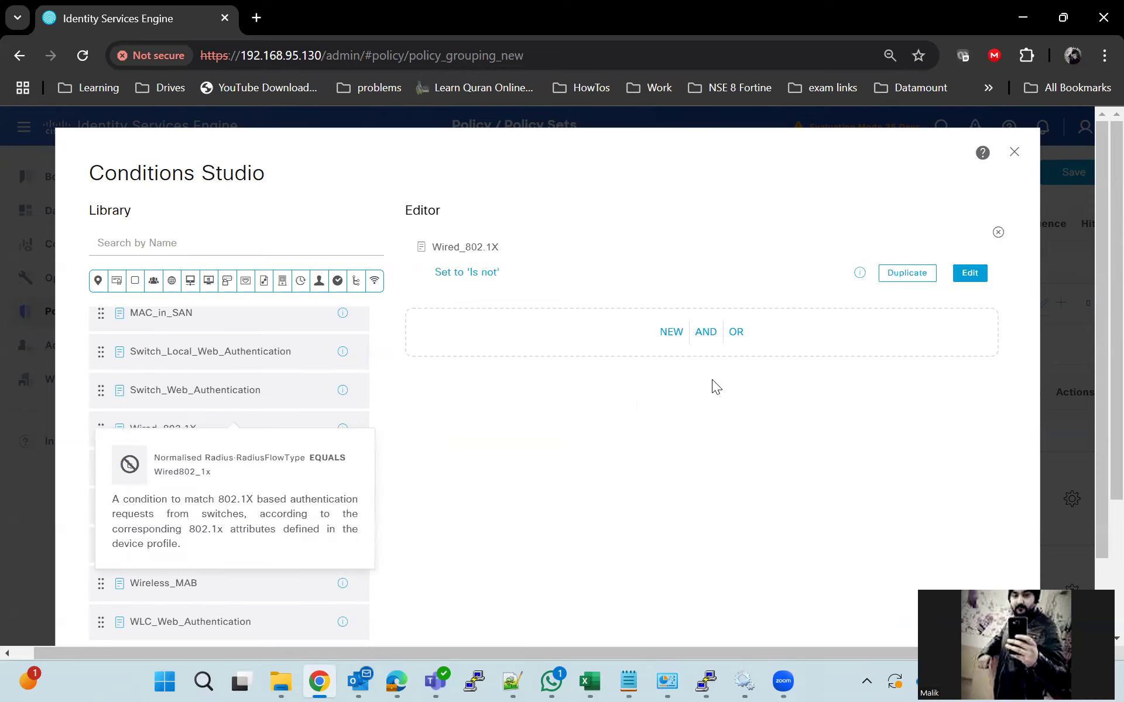
pyautogui.scroll(-2, 980, 474)
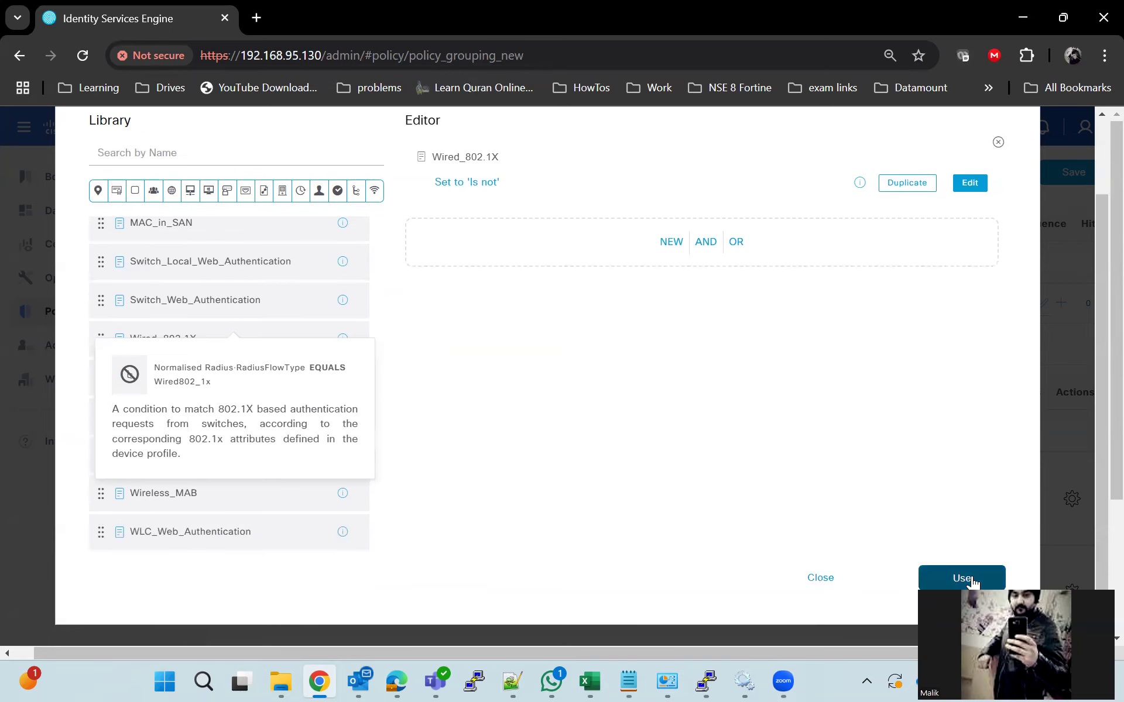
pyautogui.click(960, 577)
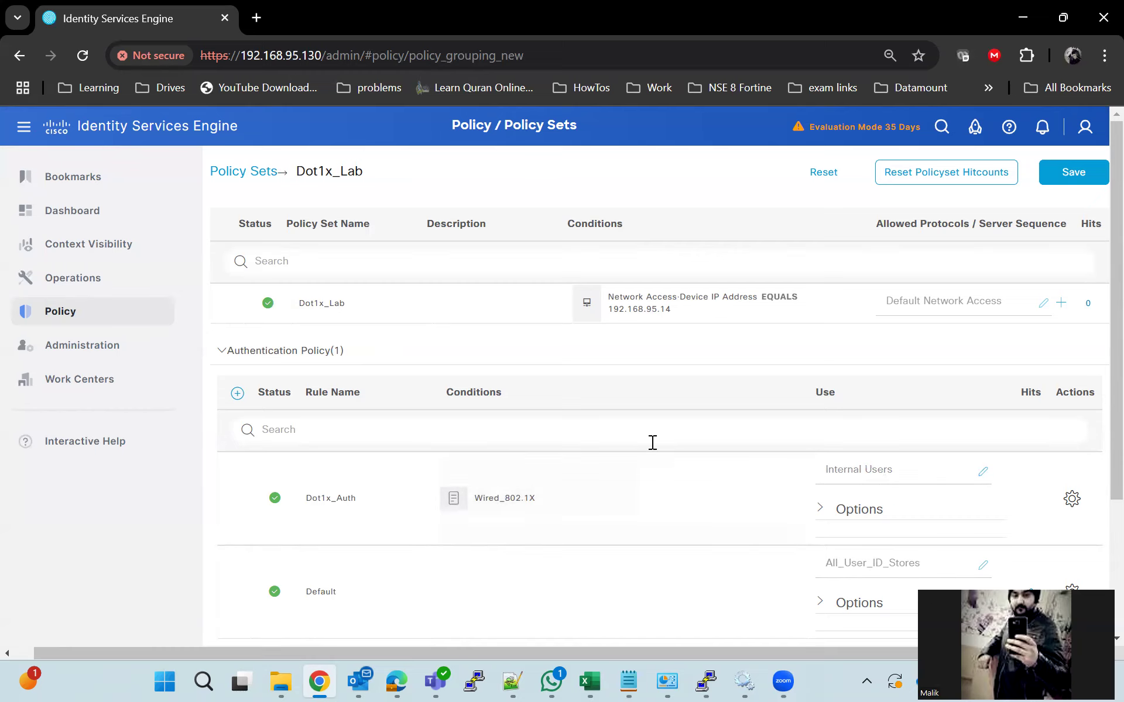
# Add a new authorization rule and rename it Dot1x_Autz
pyautogui.scroll(-2, 652, 442)
pyautogui.scroll(-2, 559, 540)
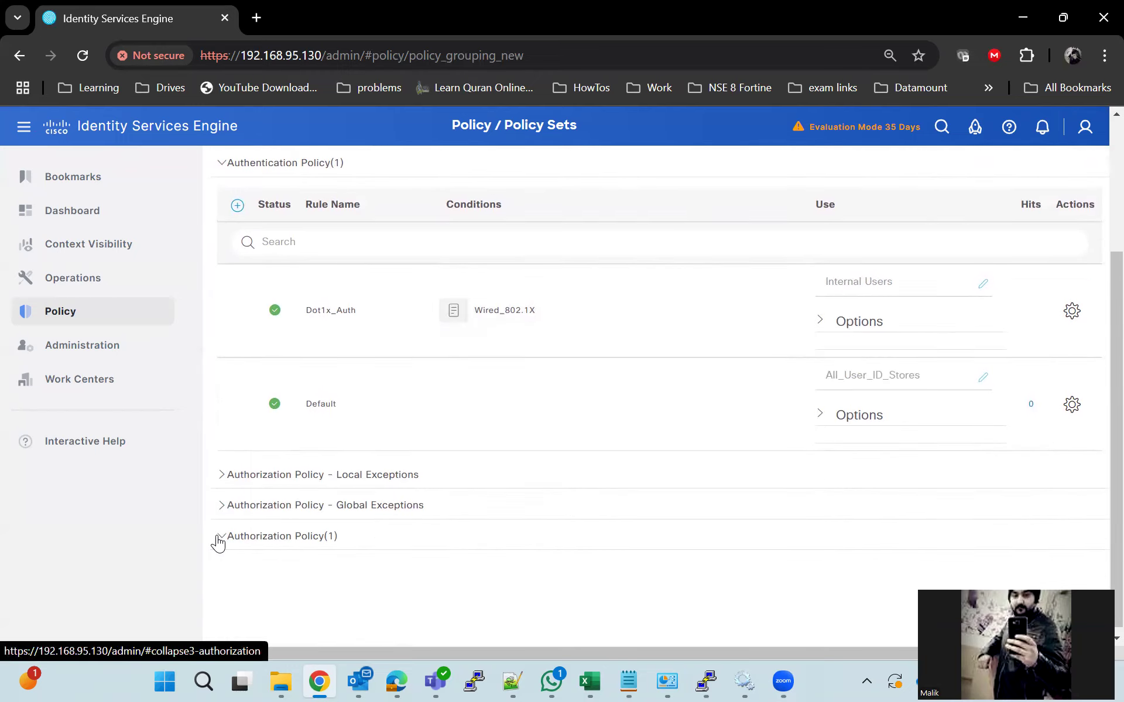
pyautogui.click(218, 537)
pyautogui.scroll(-3, 212, 510)
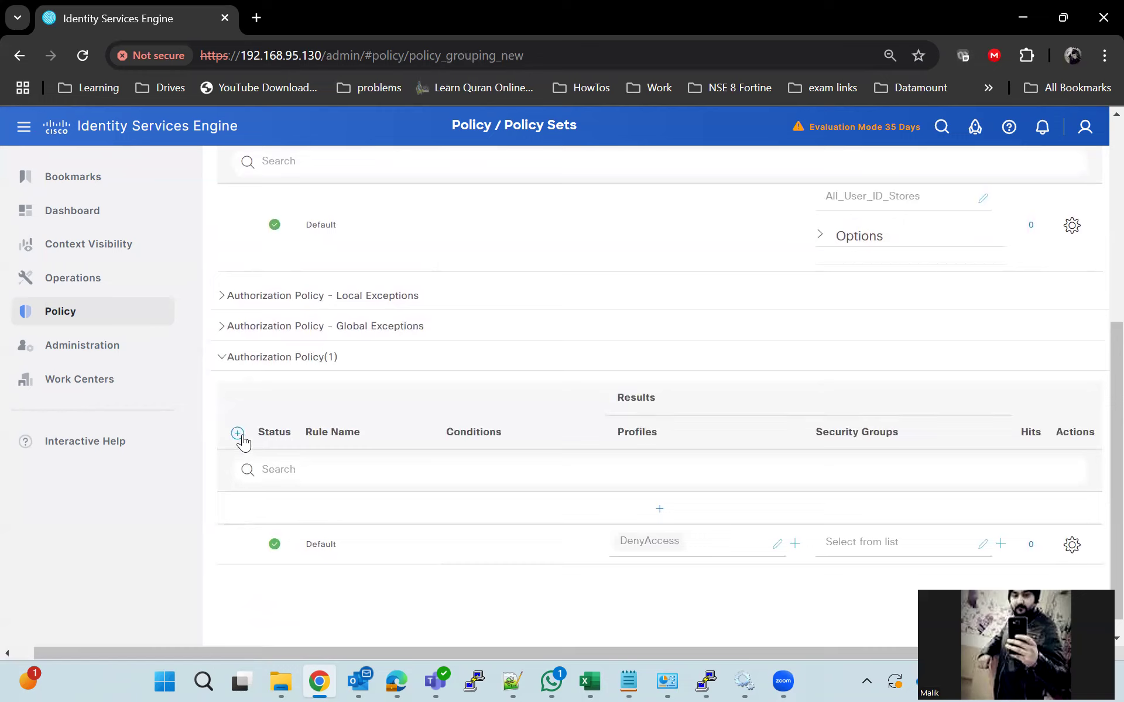
pyautogui.click(237, 433)
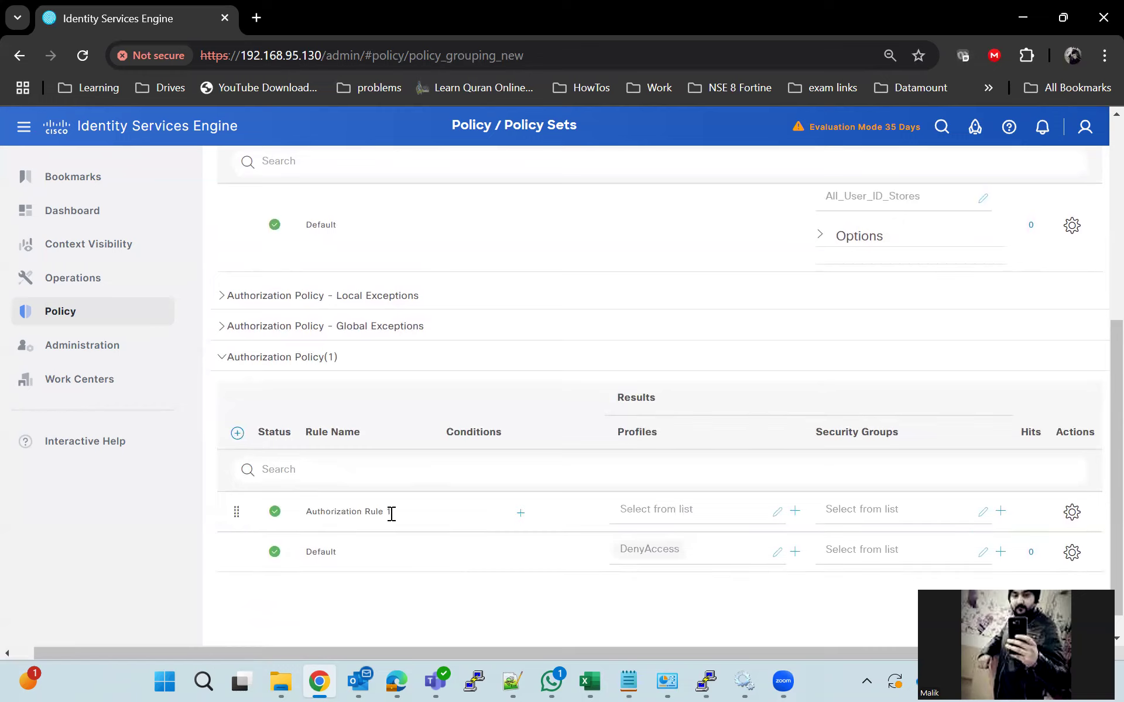
pyautogui.moveTo(391, 514); pyautogui.dragTo(289, 524)
pyautogui.write('Do')
# Place Wired_802.1X into the authorization rule's condition editor
pyautogui.click(510, 512)
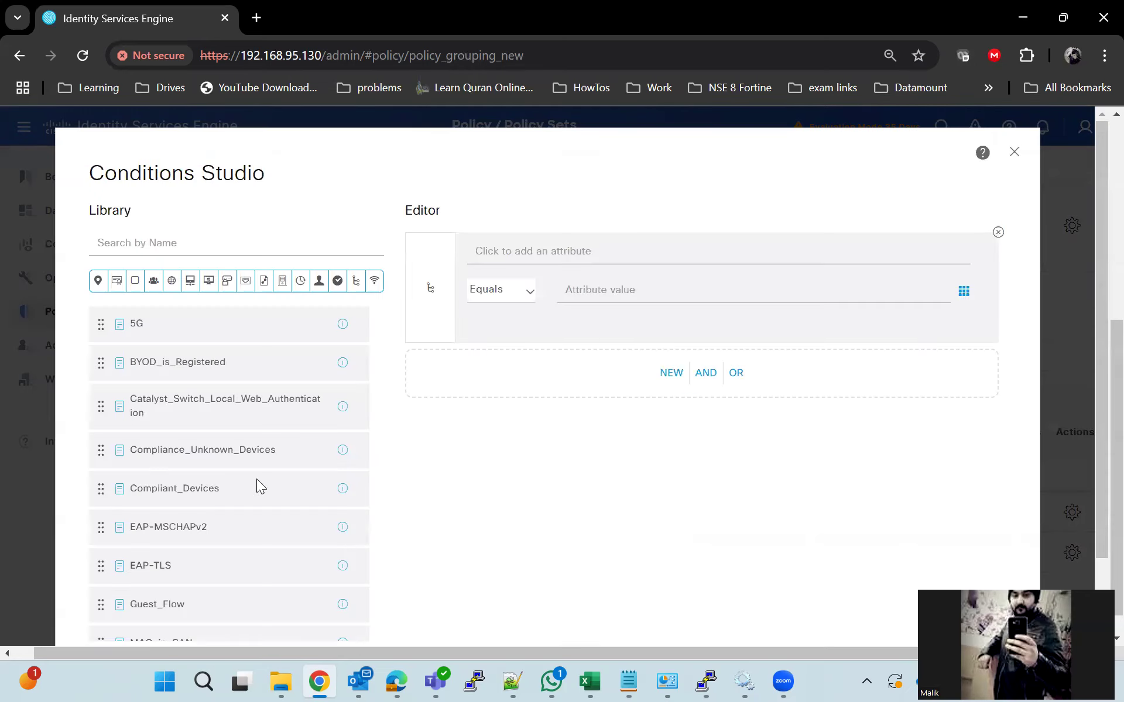
pyautogui.scroll(-3, 212, 521)
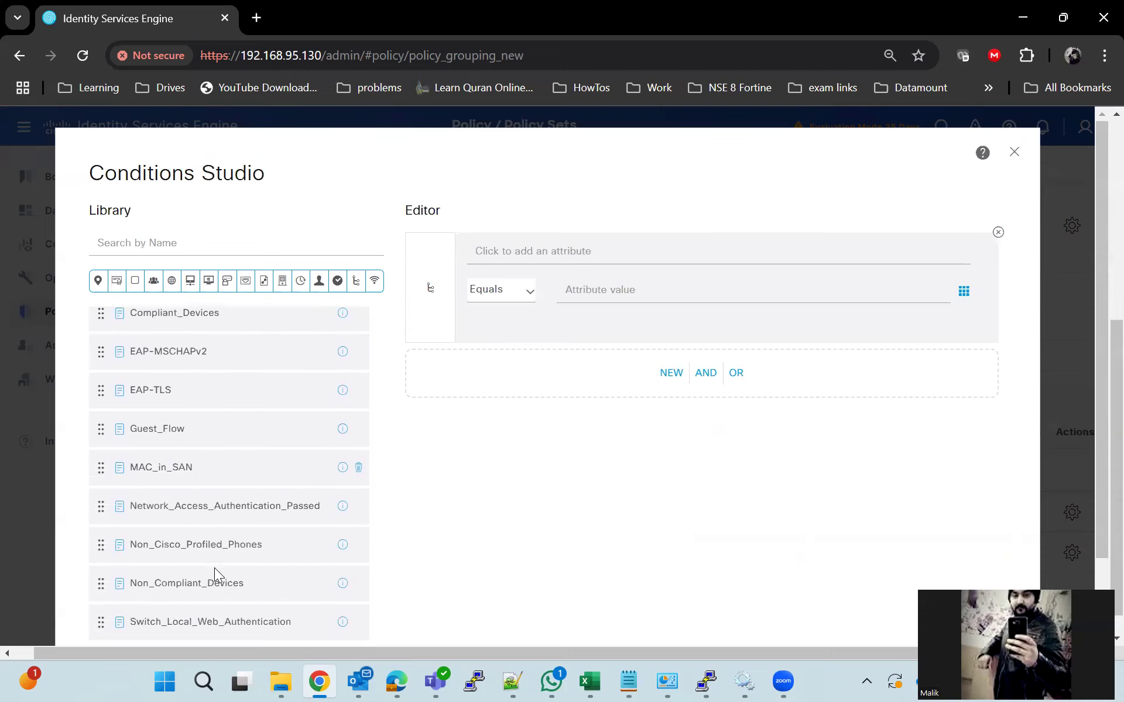
pyautogui.scroll(3, 214, 571)
pyautogui.scroll(-3, 210, 565)
pyautogui.scroll(-3, 205, 561)
pyautogui.moveTo(163, 527); pyautogui.dragTo(618, 373)
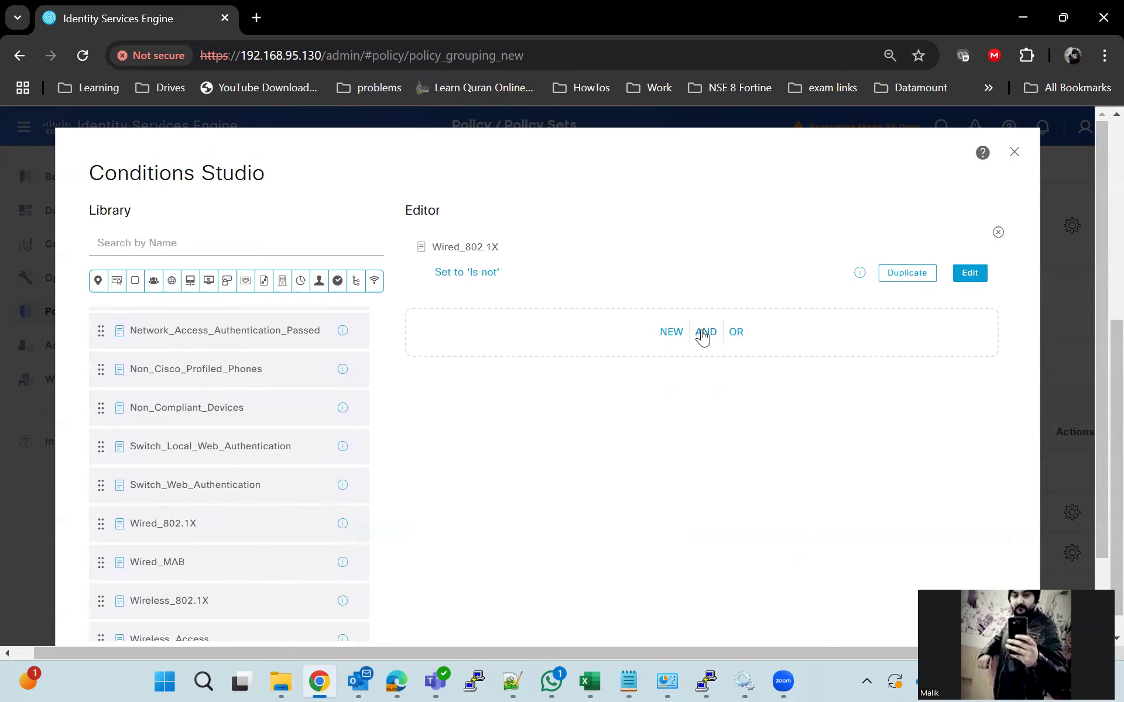
# Try an AND group, remove the empty nested block, and request clearing all conditions
pyautogui.click(704, 332)
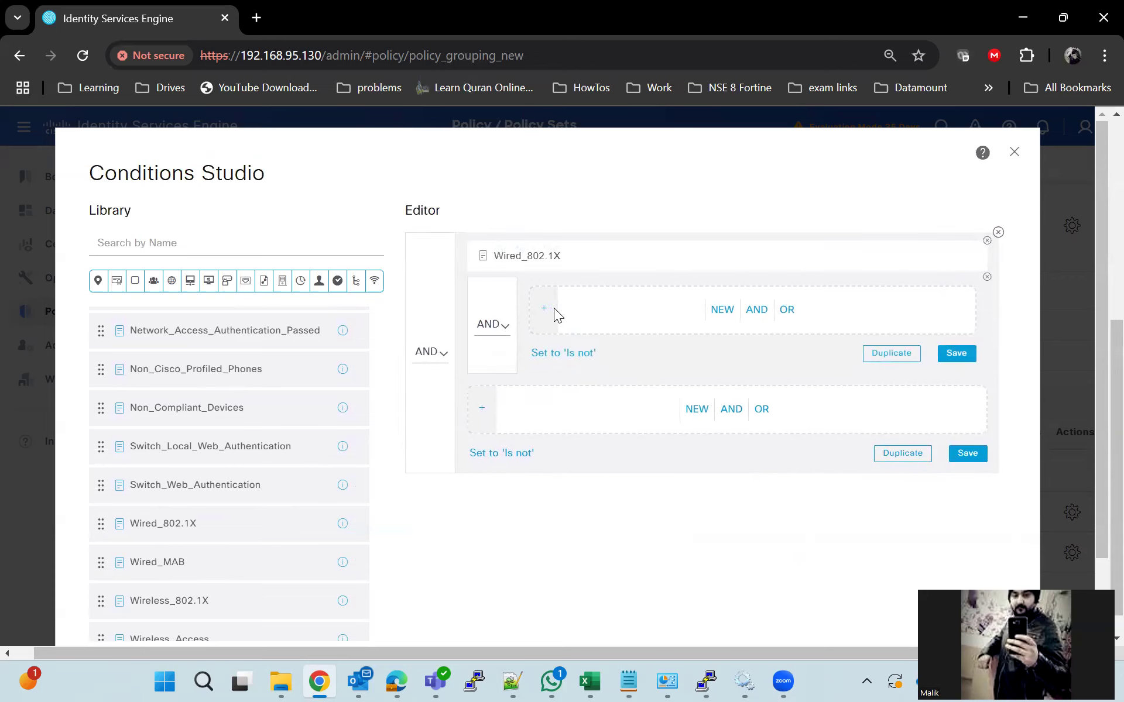
pyautogui.click(723, 313)
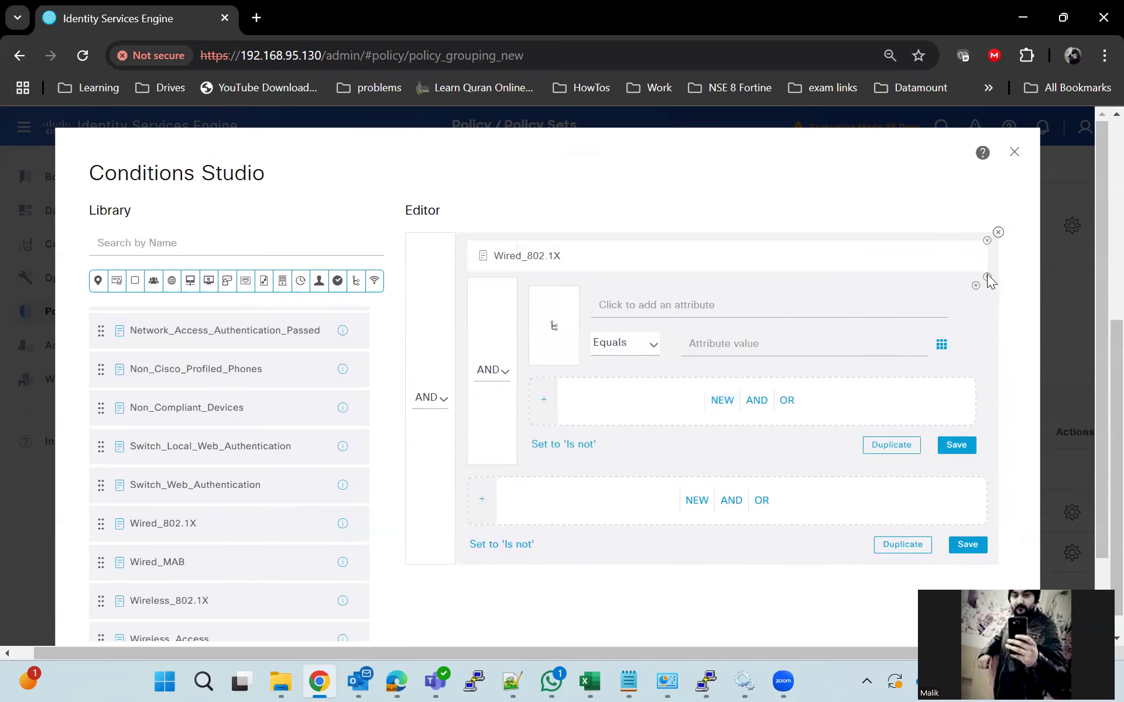
pyautogui.click(986, 284)
pyautogui.click(996, 233)
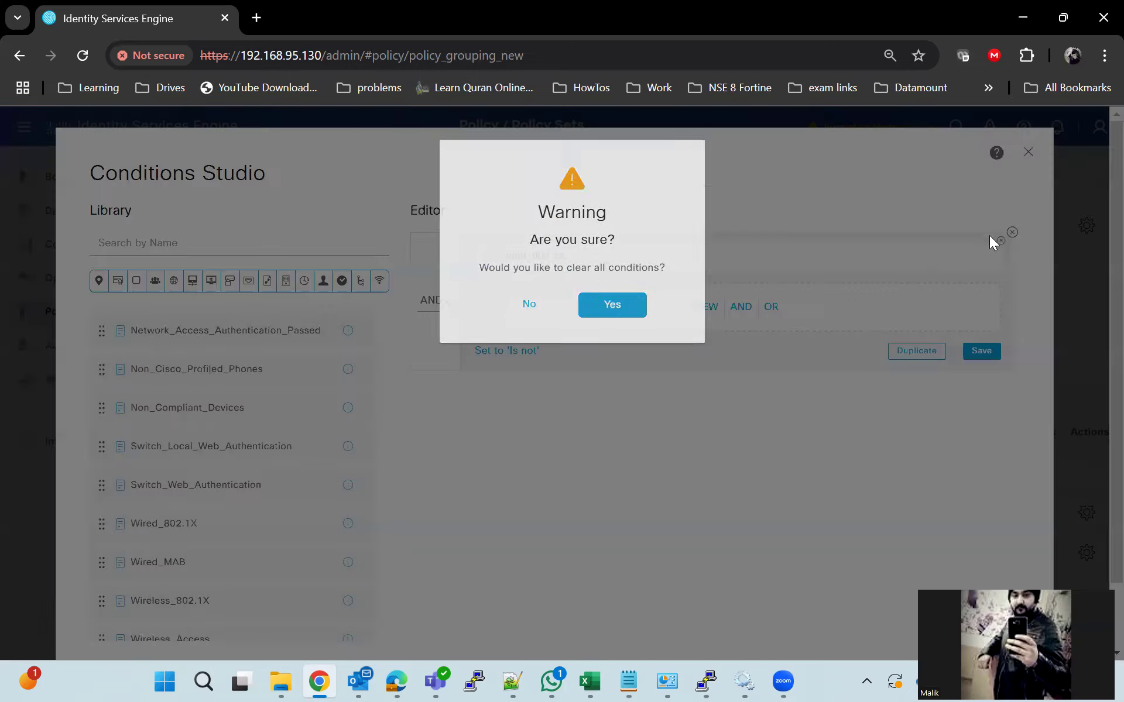
# Clear the editor and add condition IdentityGroup Name Equals User Identity Groups:Dot1x
pyautogui.click(612, 309)
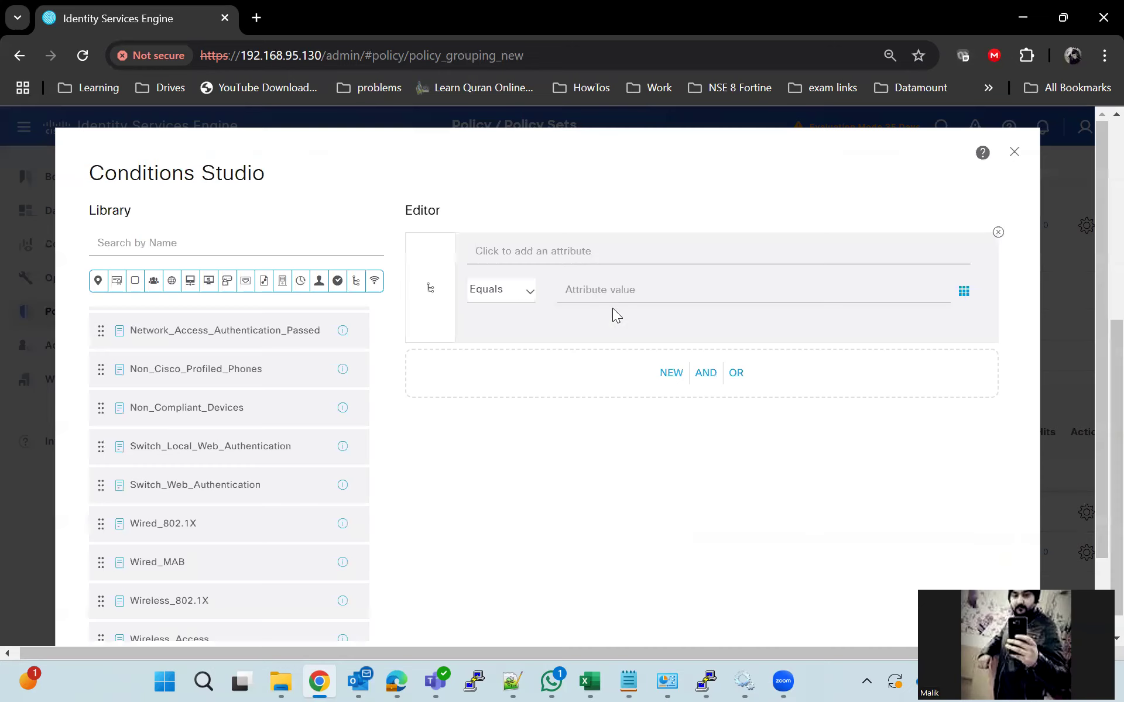
pyautogui.click(529, 252)
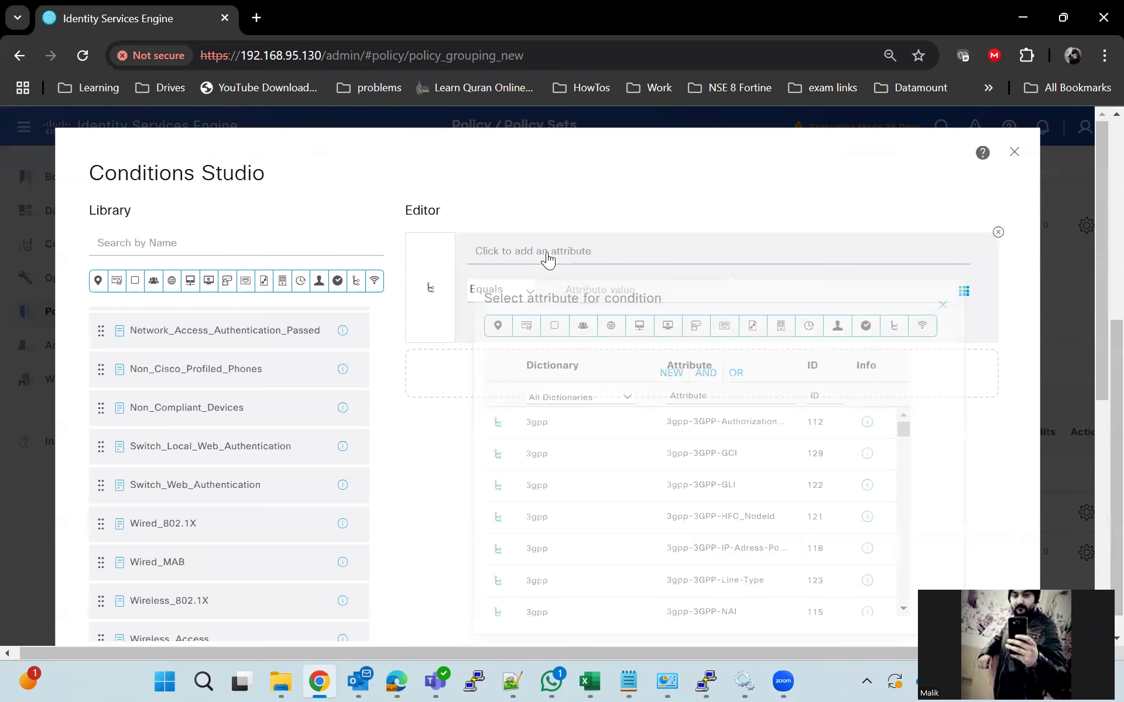
pyautogui.click(583, 332)
pyautogui.click(573, 488)
pyautogui.click(798, 300)
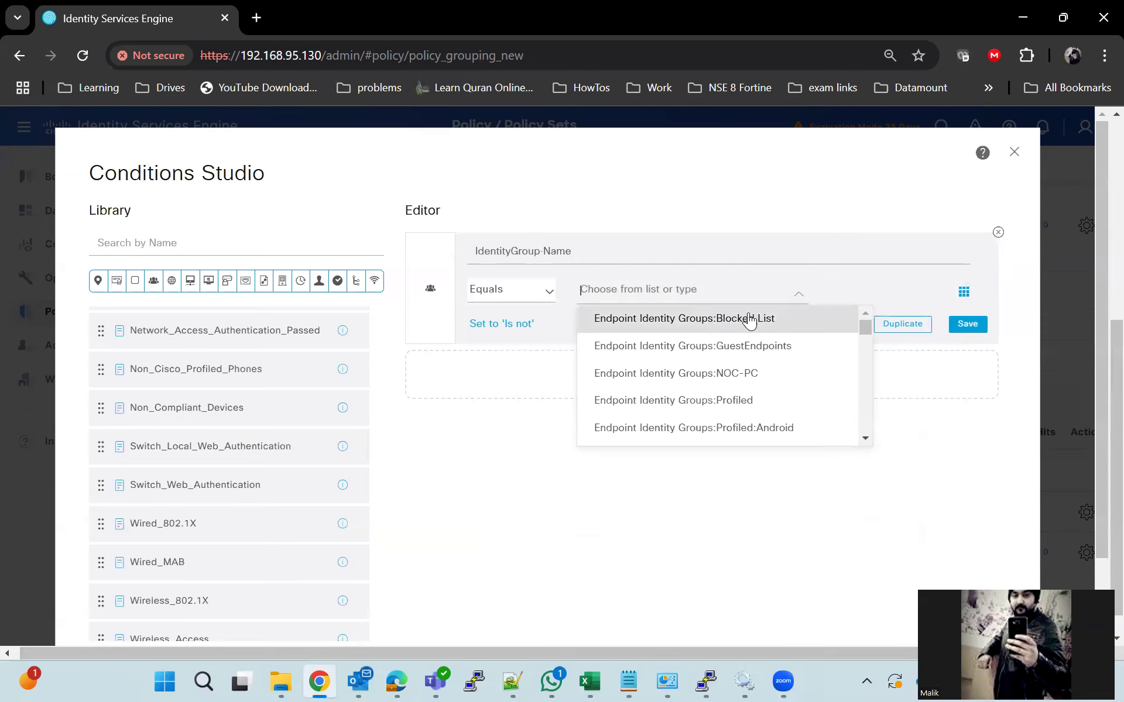
pyautogui.scroll(-3, 718, 386)
pyautogui.scroll(-12, 720, 392)
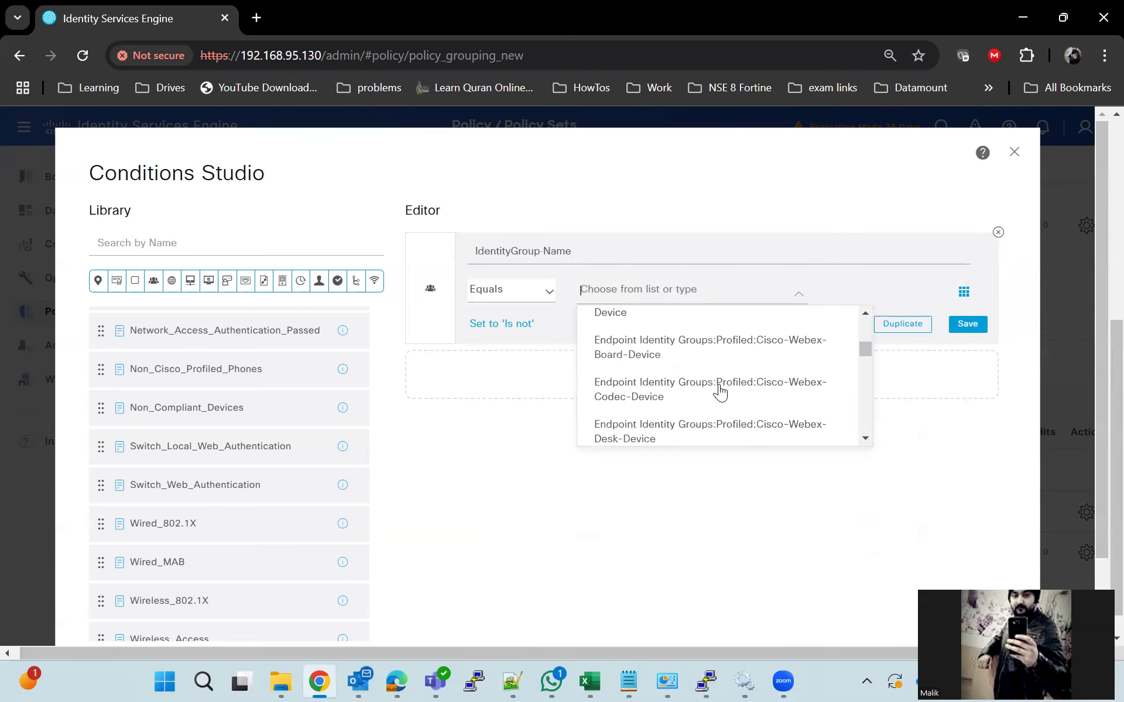
pyautogui.scroll(-2, 718, 391)
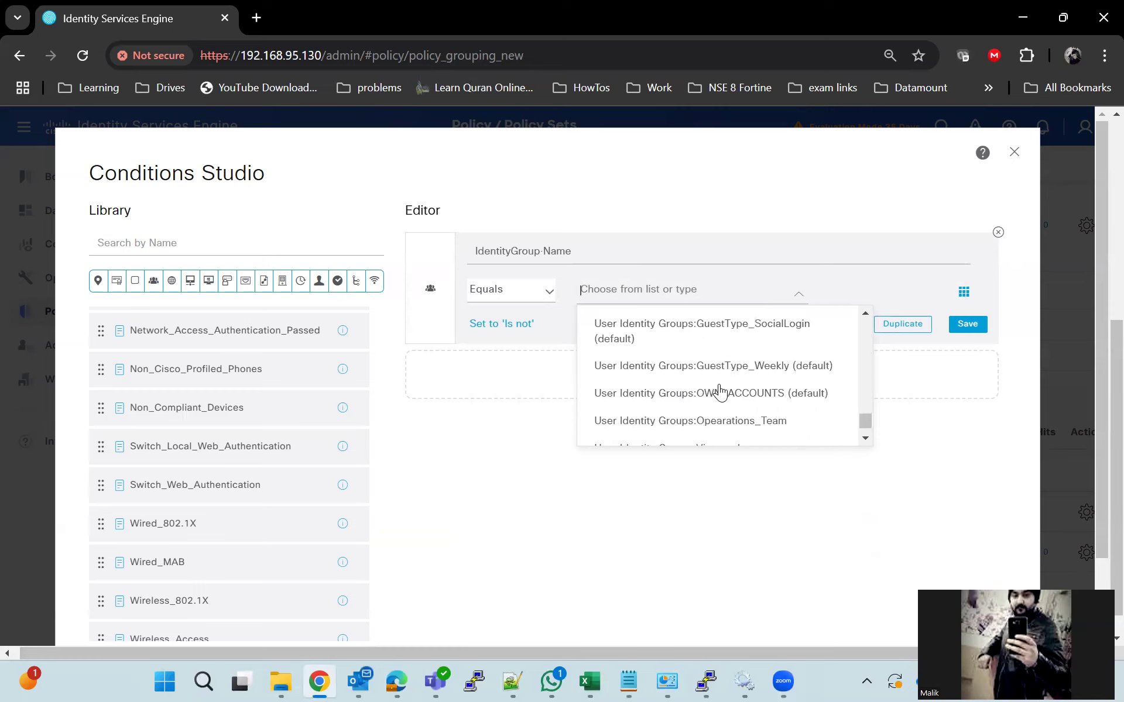
pyautogui.write('dot')
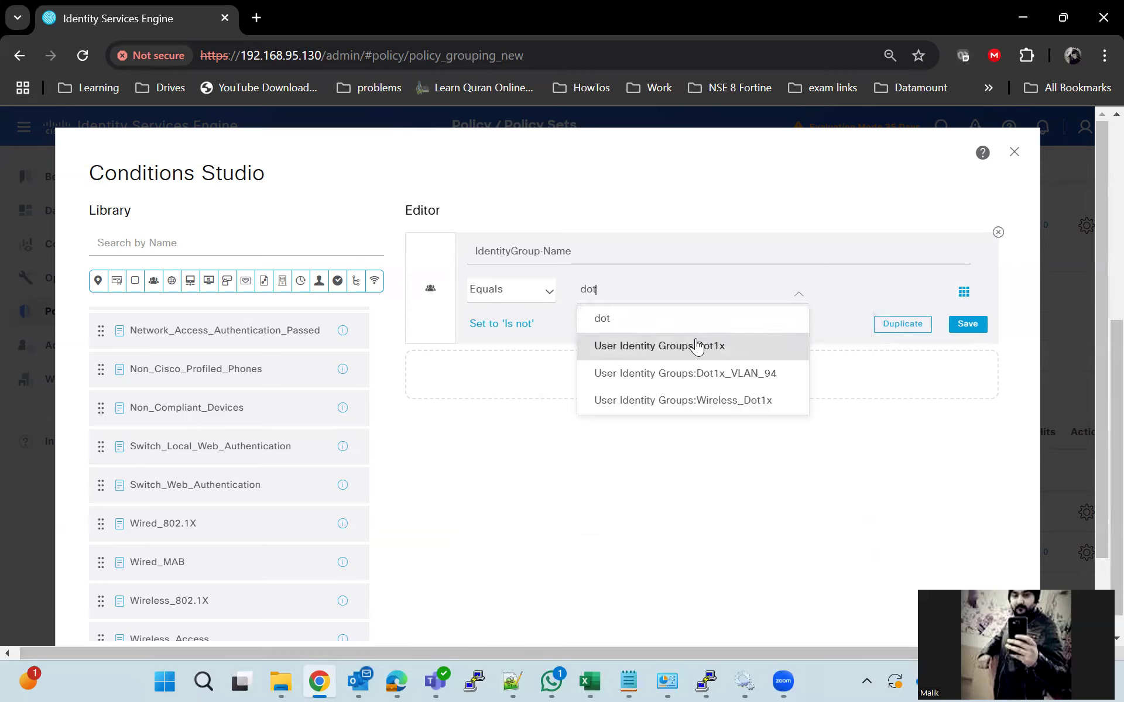
pyautogui.click(696, 346)
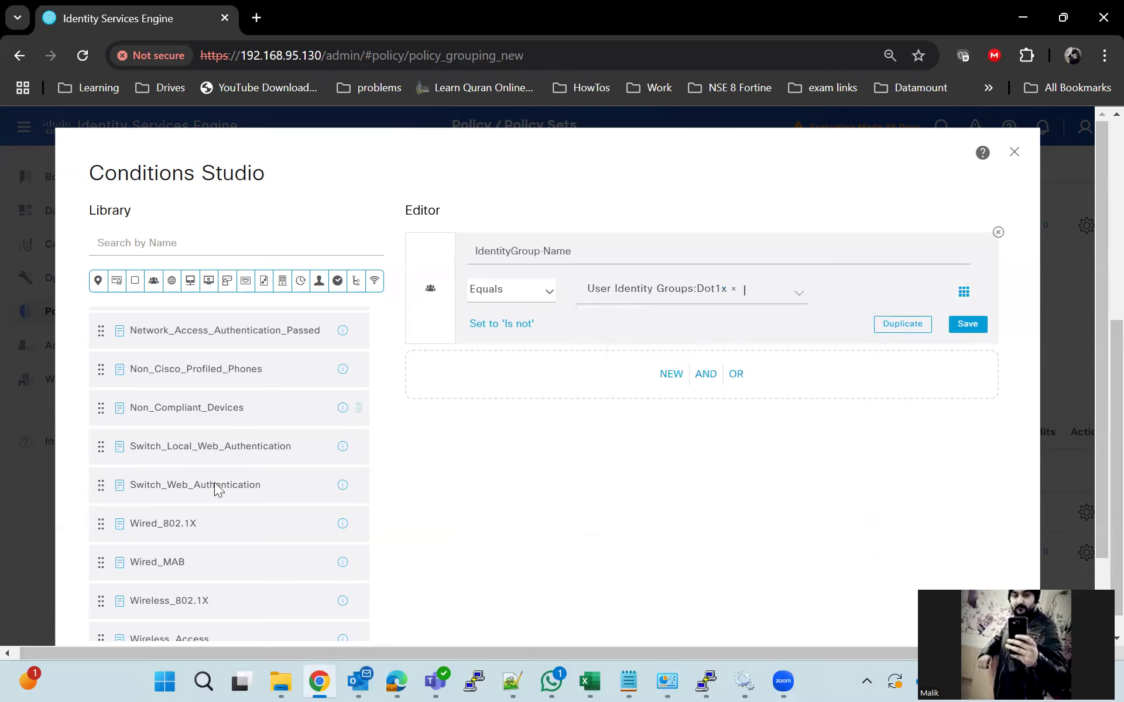
# AND Wired_802.1X with the identity group condition and apply it to Dot1x_Autz
pyautogui.moveTo(163, 525); pyautogui.dragTo(673, 370)
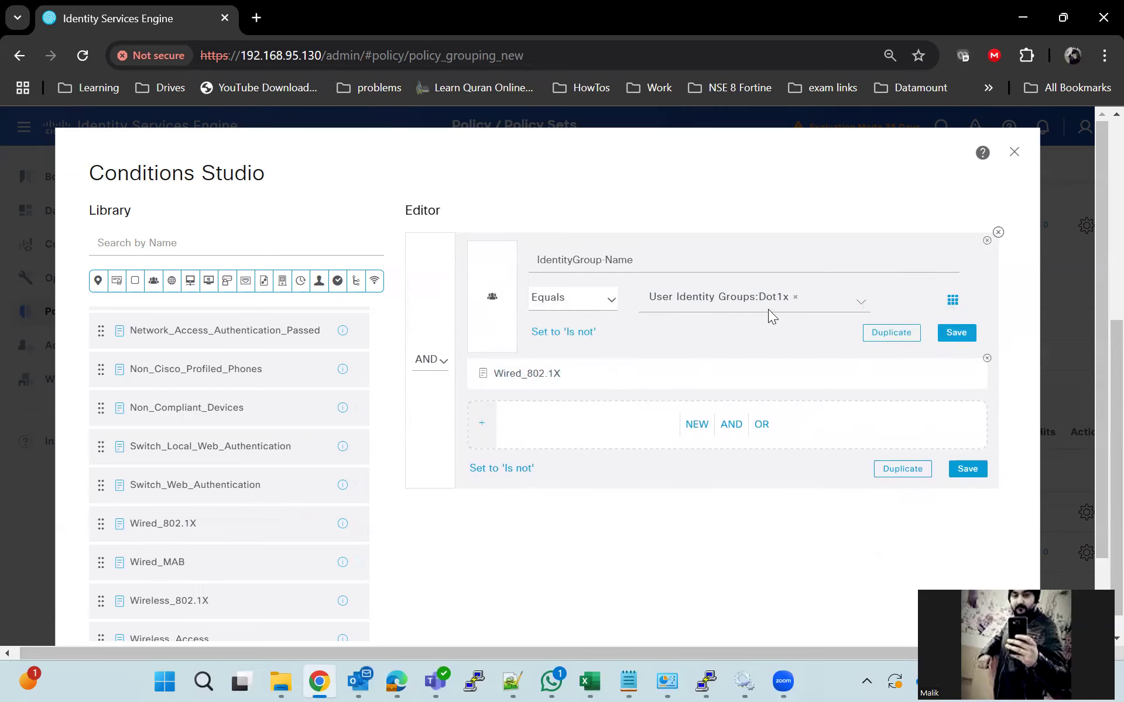
pyautogui.click(563, 381)
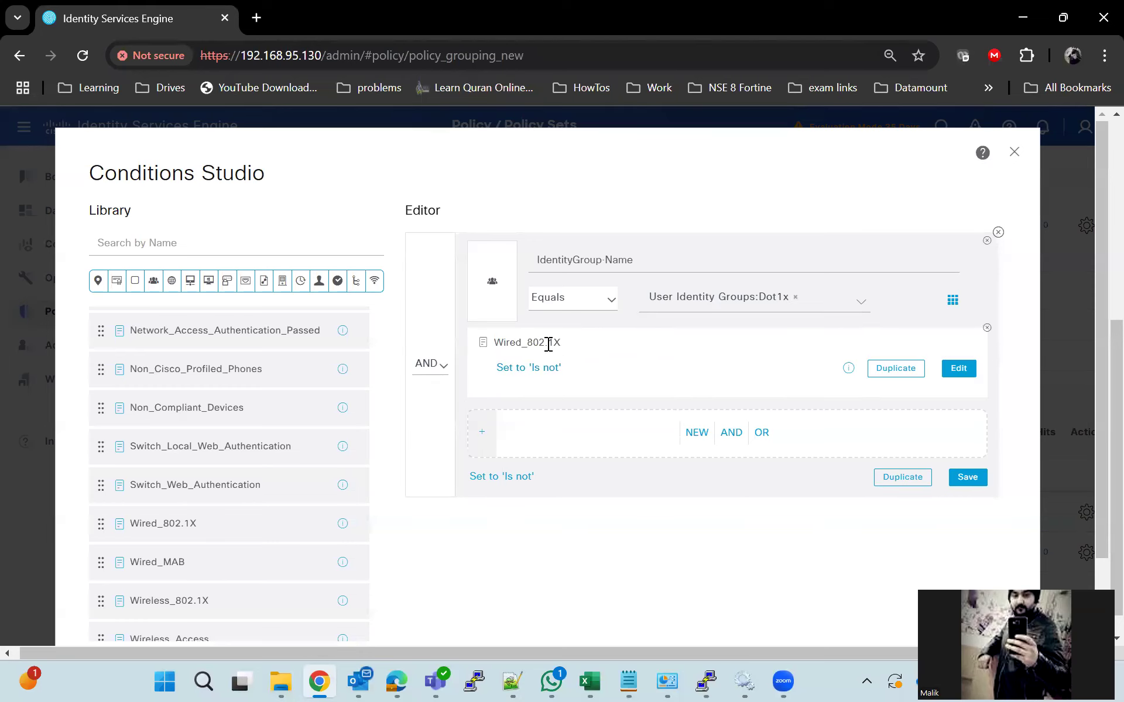
pyautogui.click(688, 303)
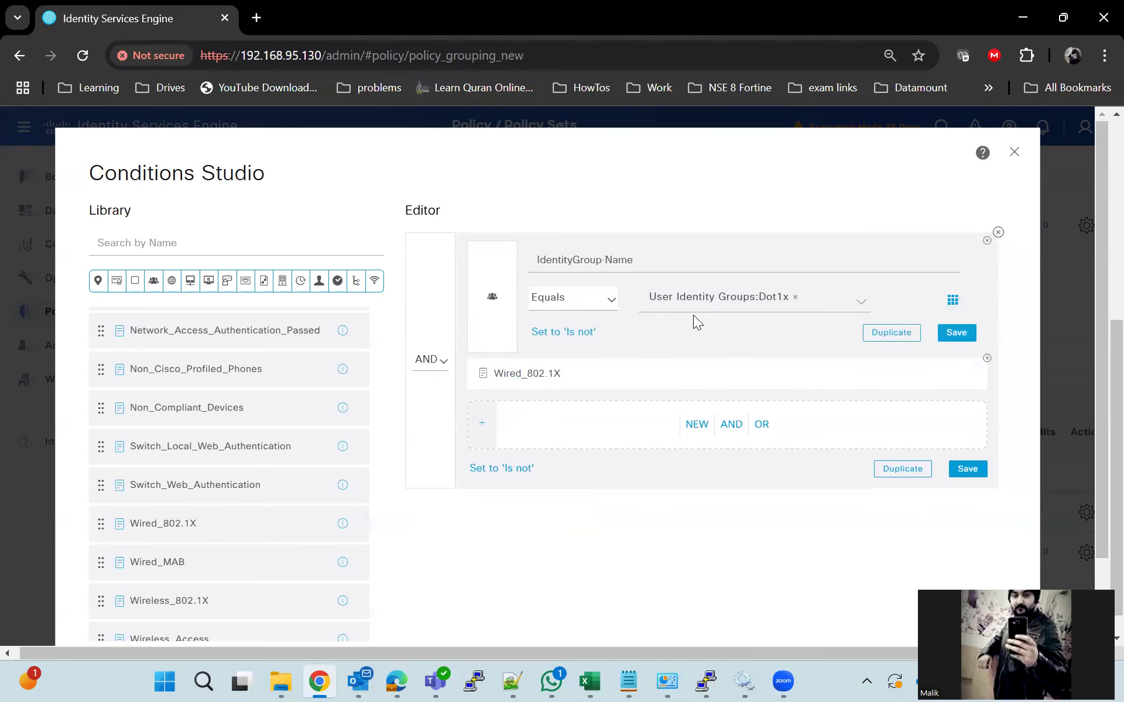
pyautogui.scroll(-3, 692, 566)
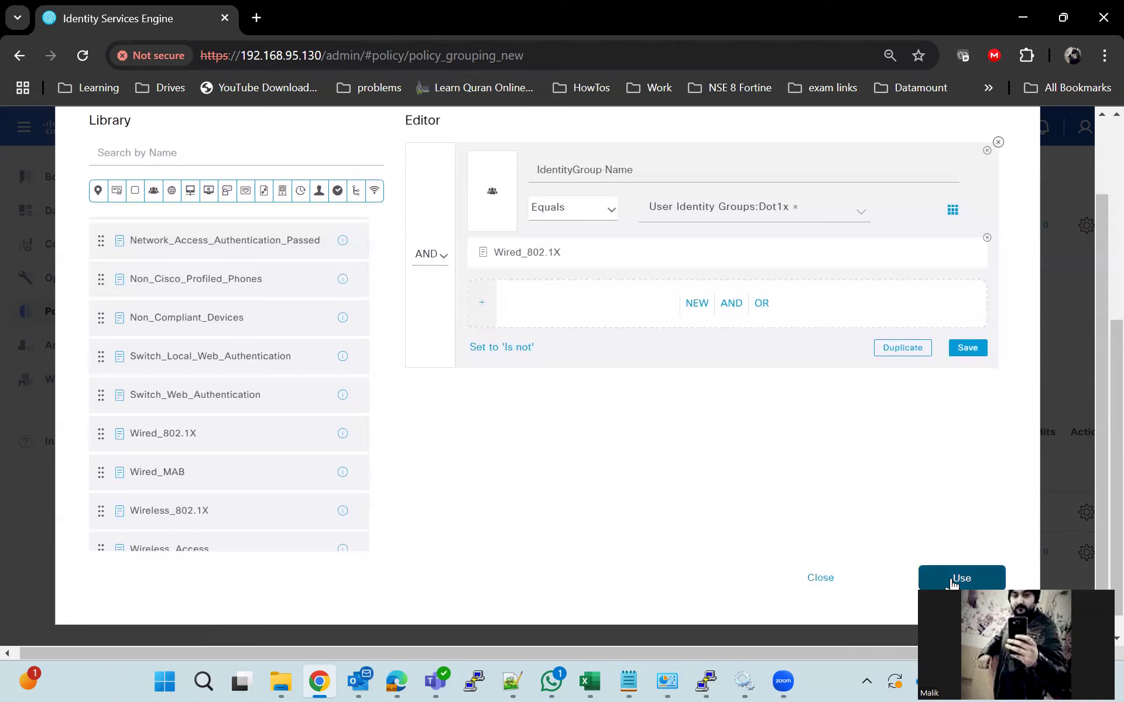
pyautogui.click(909, 583)
# Pick Dot1x_Lab from a 'dot1x' search as Dot1x_Autz's profile and save the policy set
pyautogui.click(725, 553)
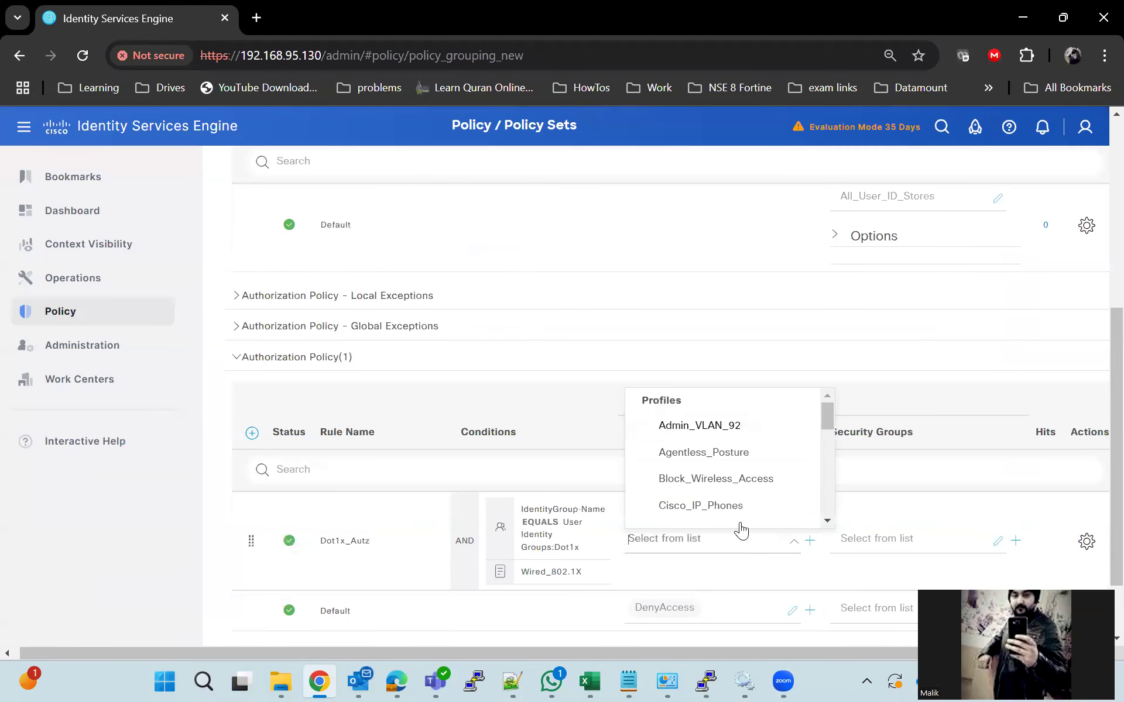
pyautogui.write('d')
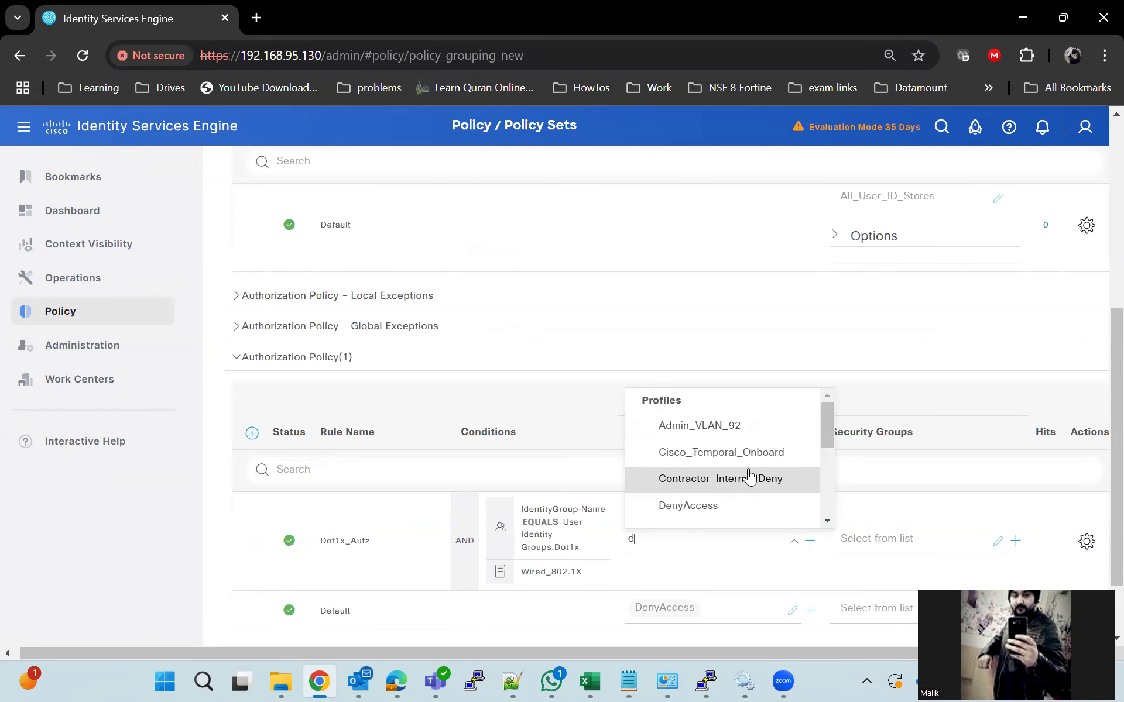
pyautogui.write('ot1x')
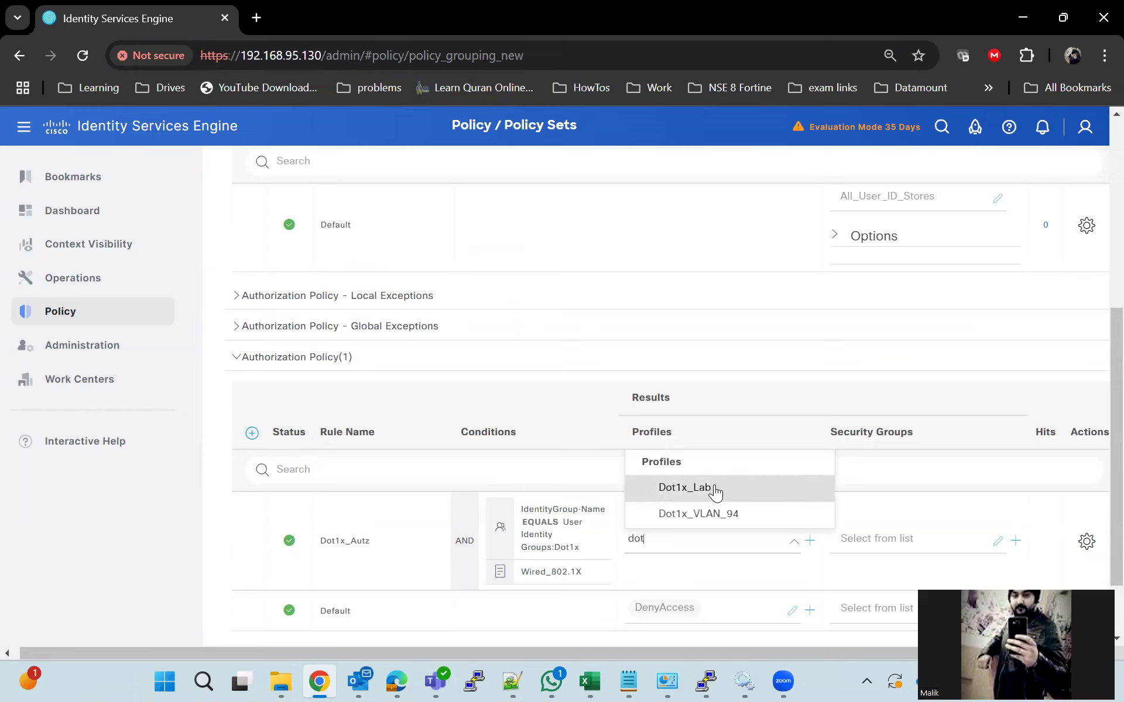
pyautogui.click(714, 487)
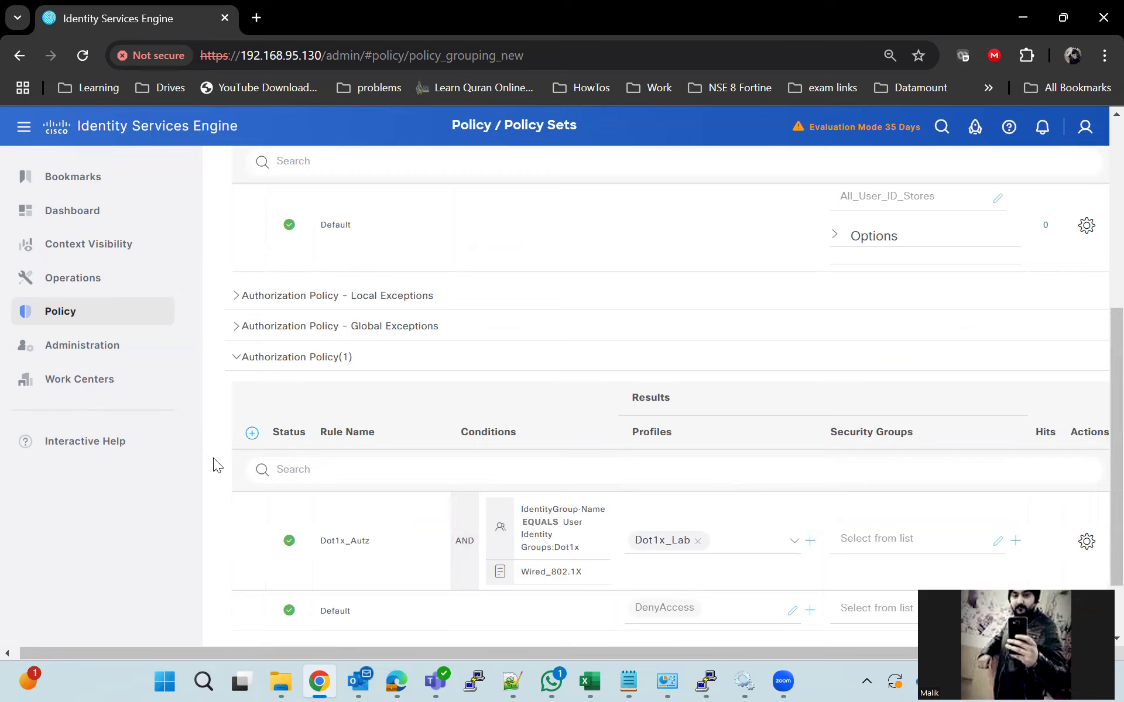
pyautogui.scroll(-2, 213, 458)
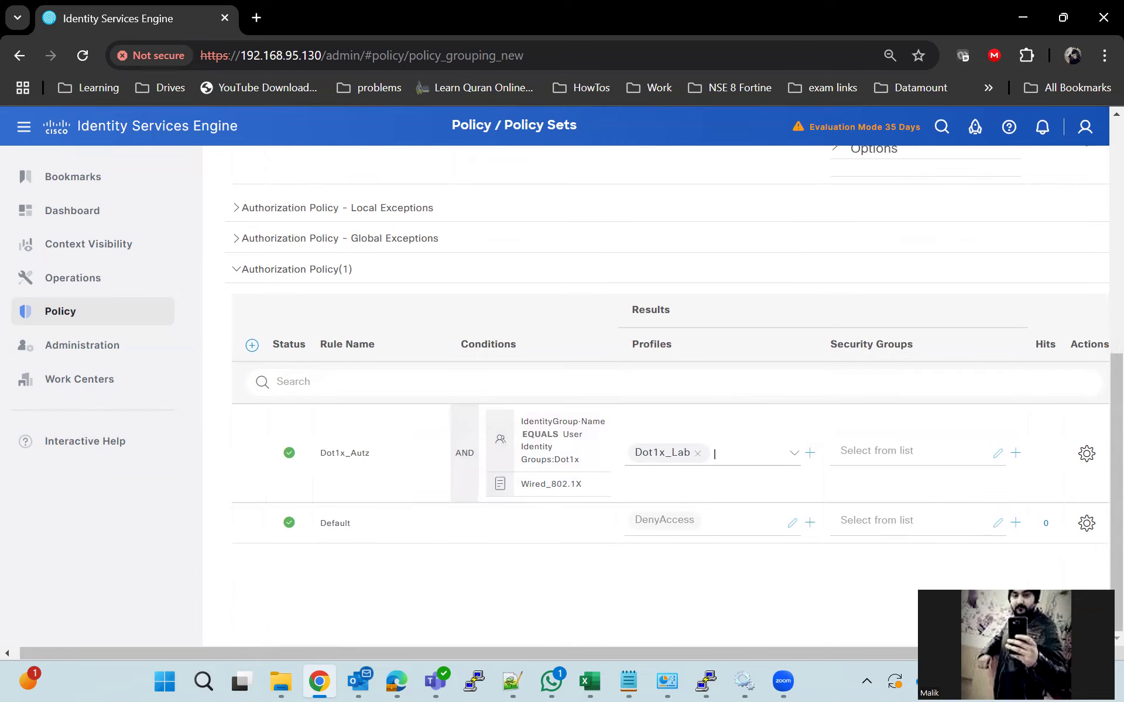
pyautogui.click(1086, 612)
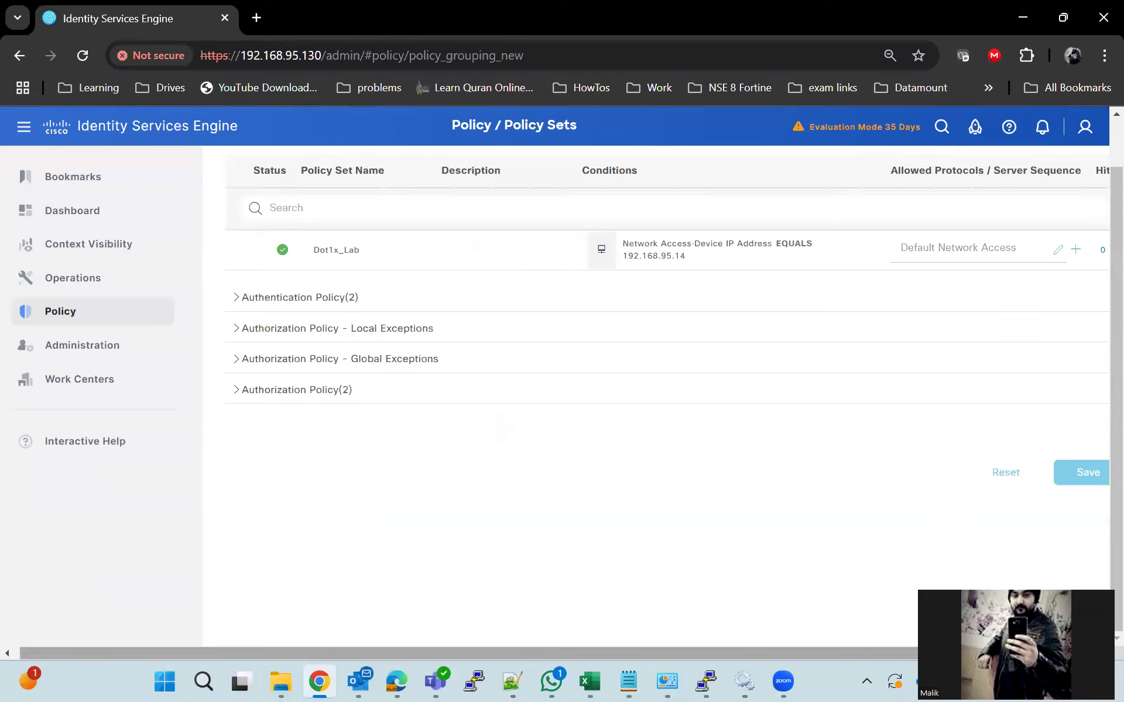
pyautogui.moveTo(1017, 592); pyautogui.dragTo(999, 428)
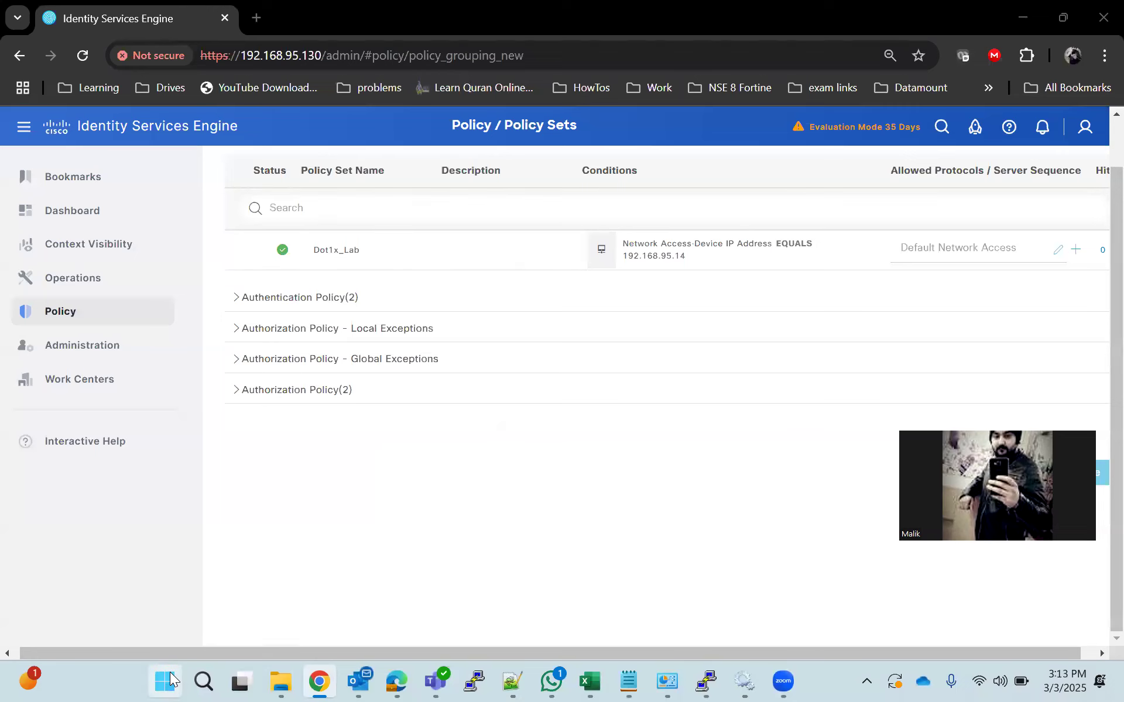
# Open the Services console and find Wired AutoConfig in the list
pyautogui.click(172, 679)
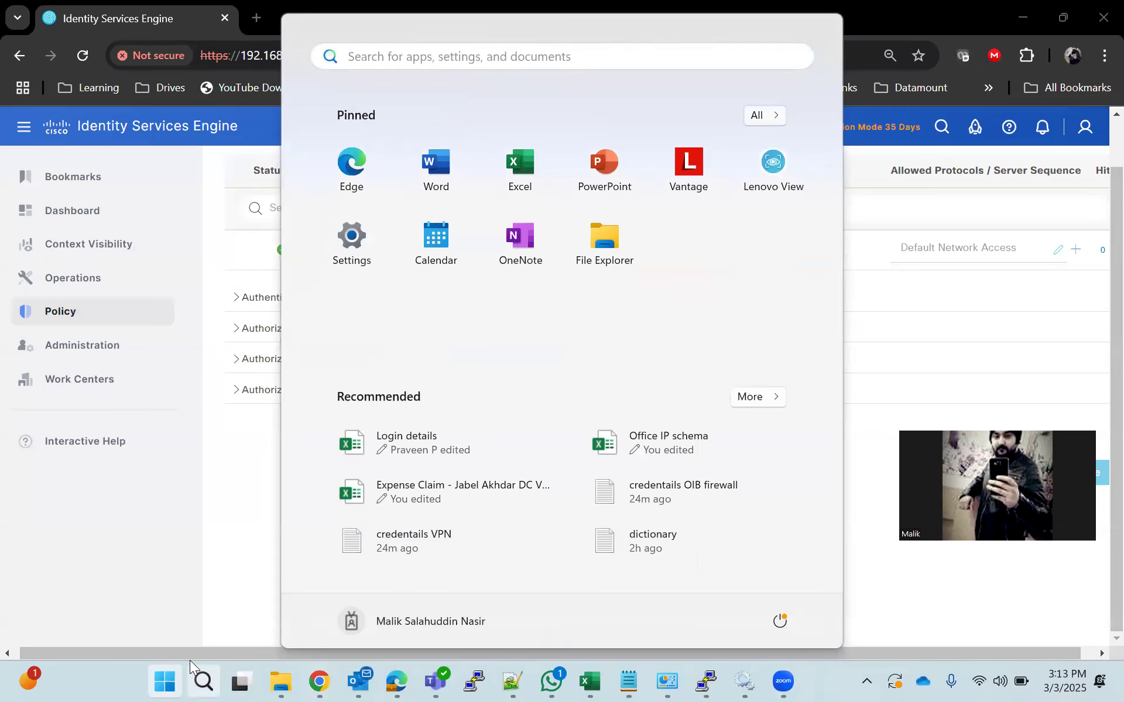
pyautogui.write('ser')
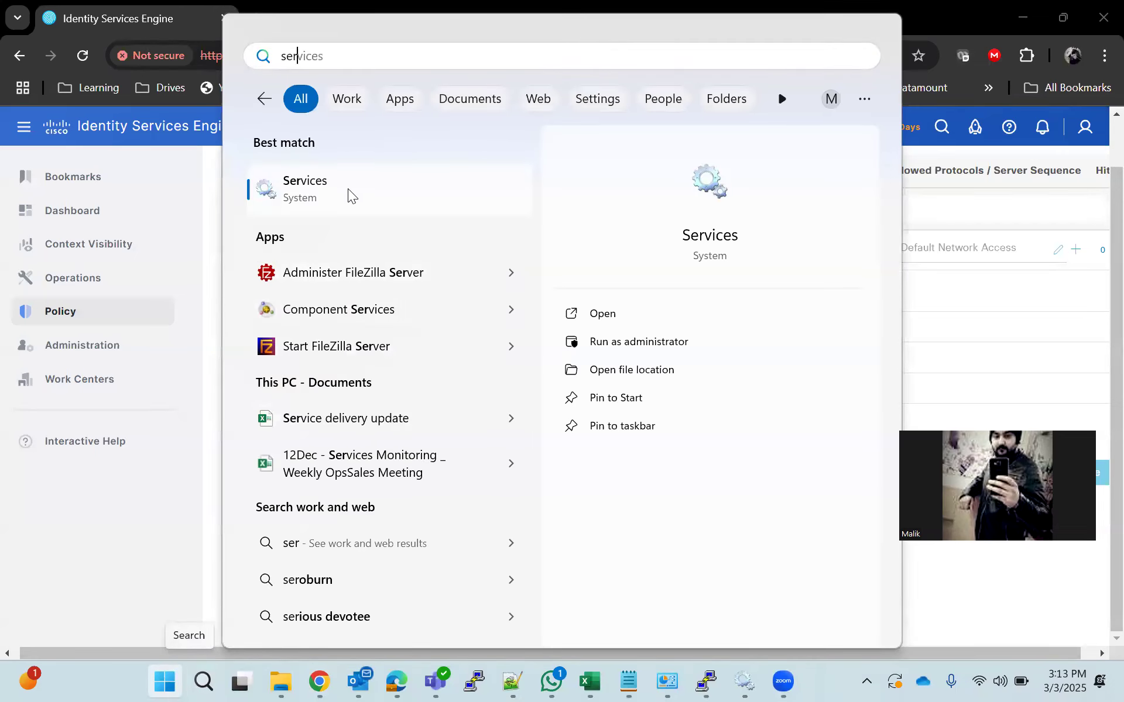
pyautogui.click(347, 189)
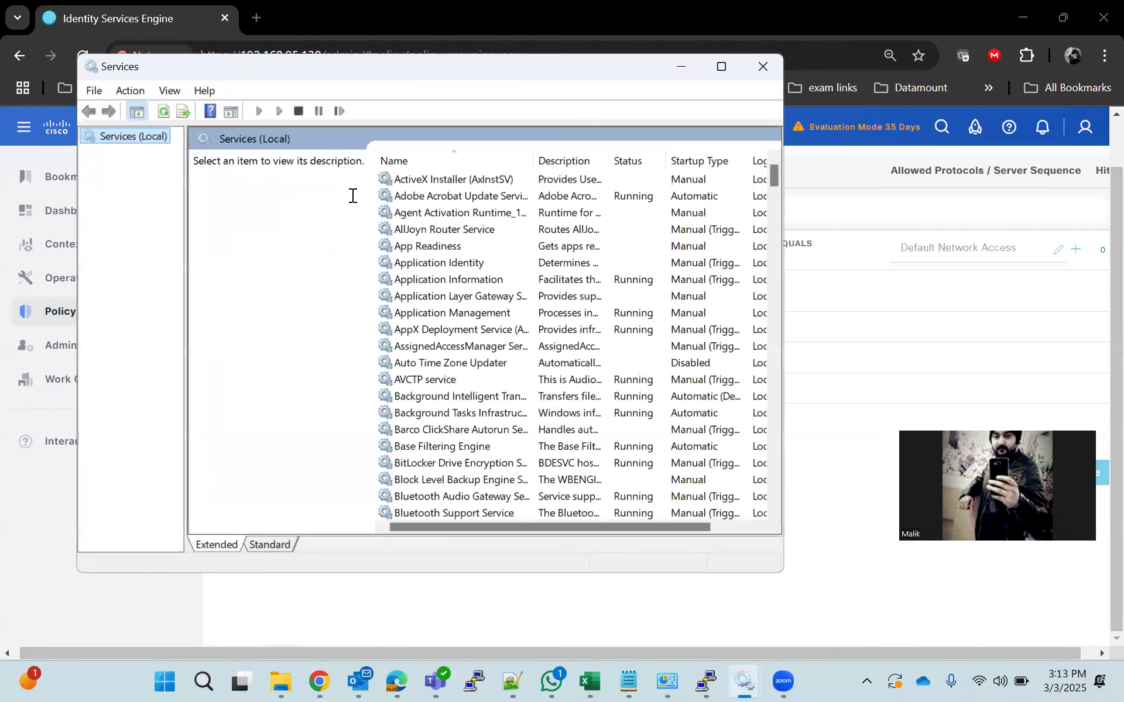
pyautogui.click(440, 250)
pyautogui.scroll(-5, 470, 313)
pyautogui.scroll(-10, 470, 313)
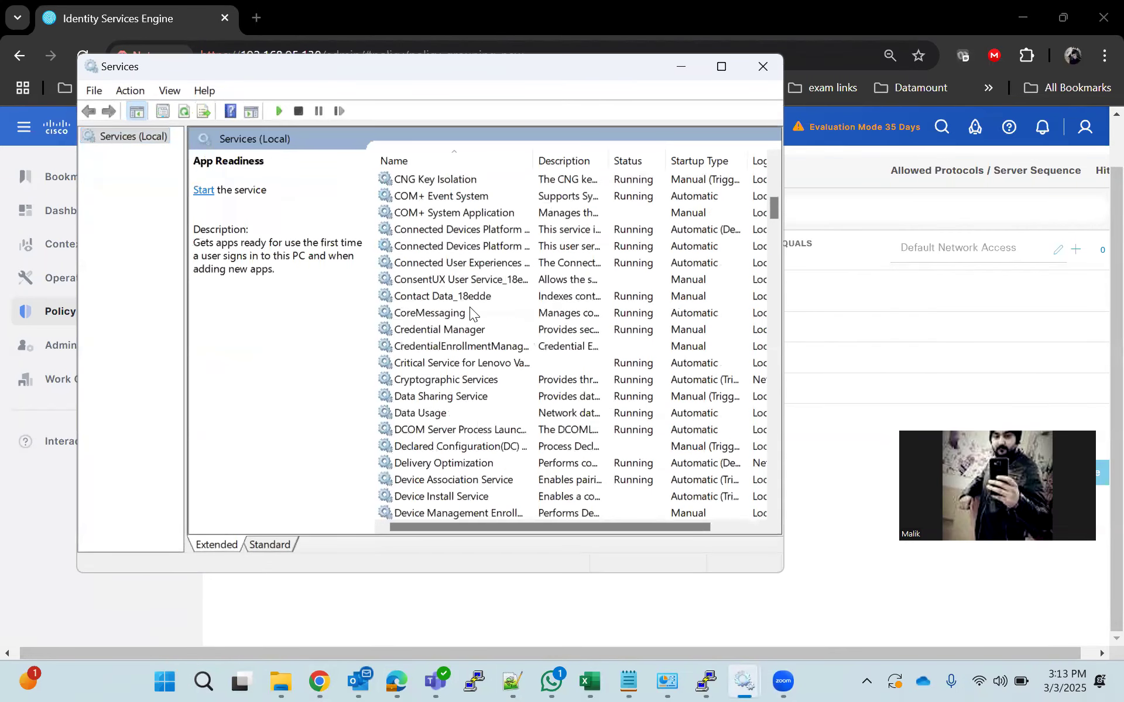
pyautogui.click(470, 313)
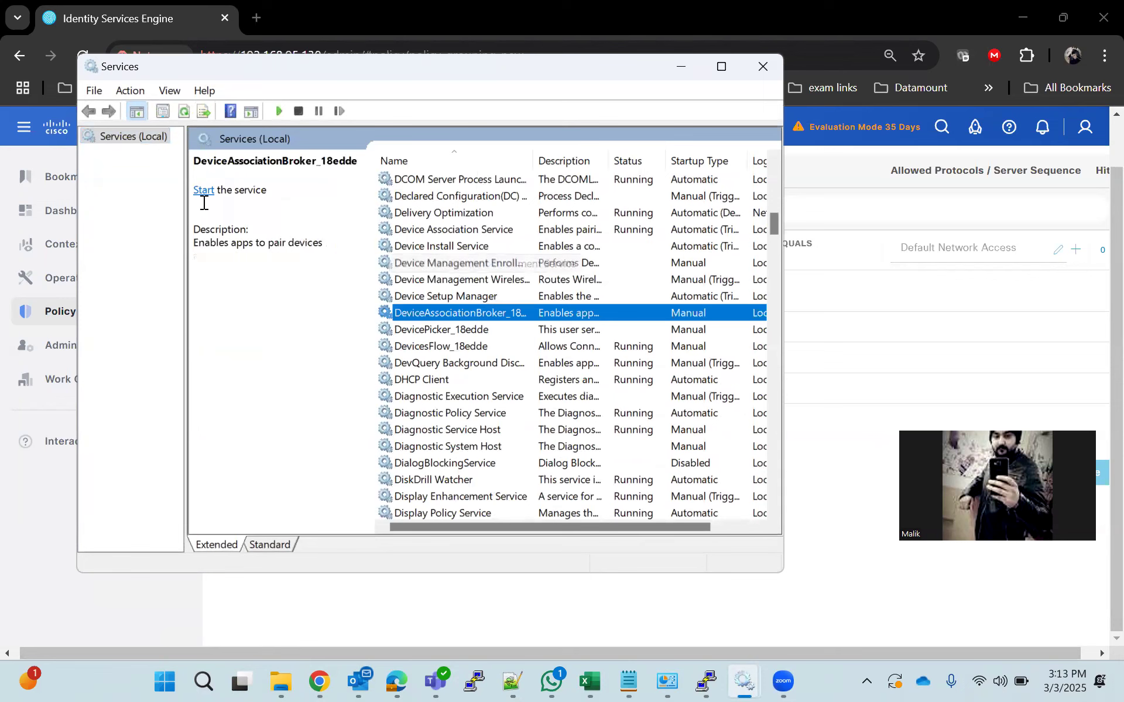
pyautogui.press('w')
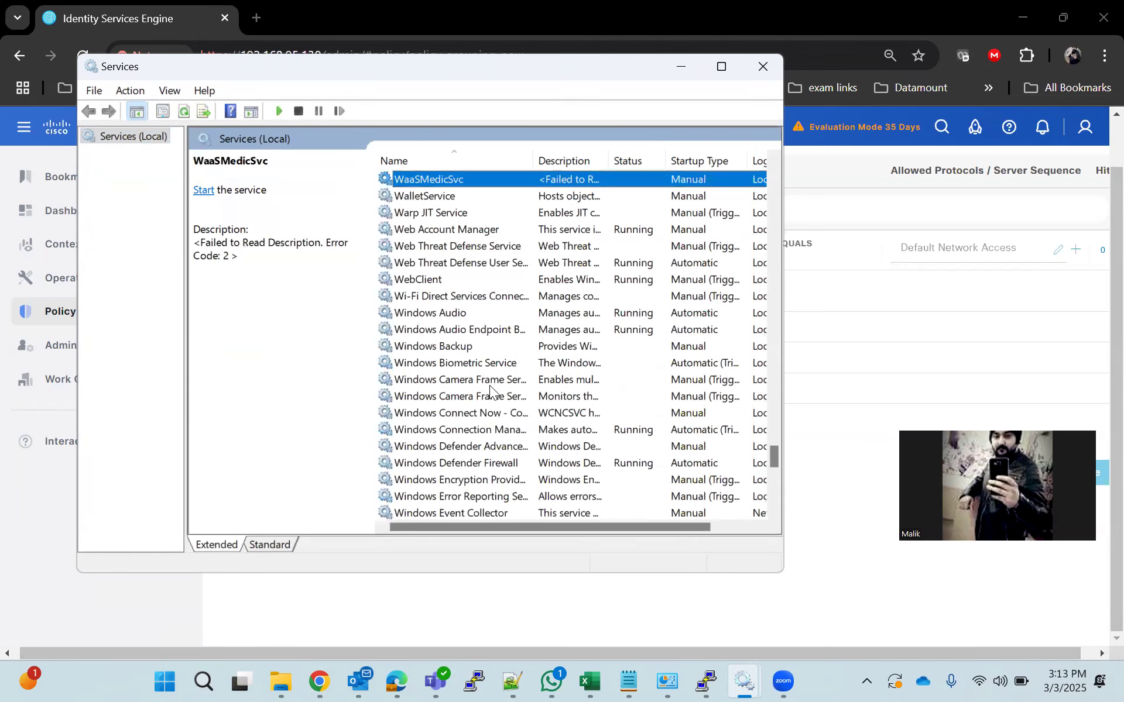
pyautogui.press('w')
pyautogui.press('w')
pyautogui.press('w')
pyautogui.press('w')
pyautogui.press('w')
pyautogui.press('w')
pyautogui.press('w')
pyautogui.press('w')
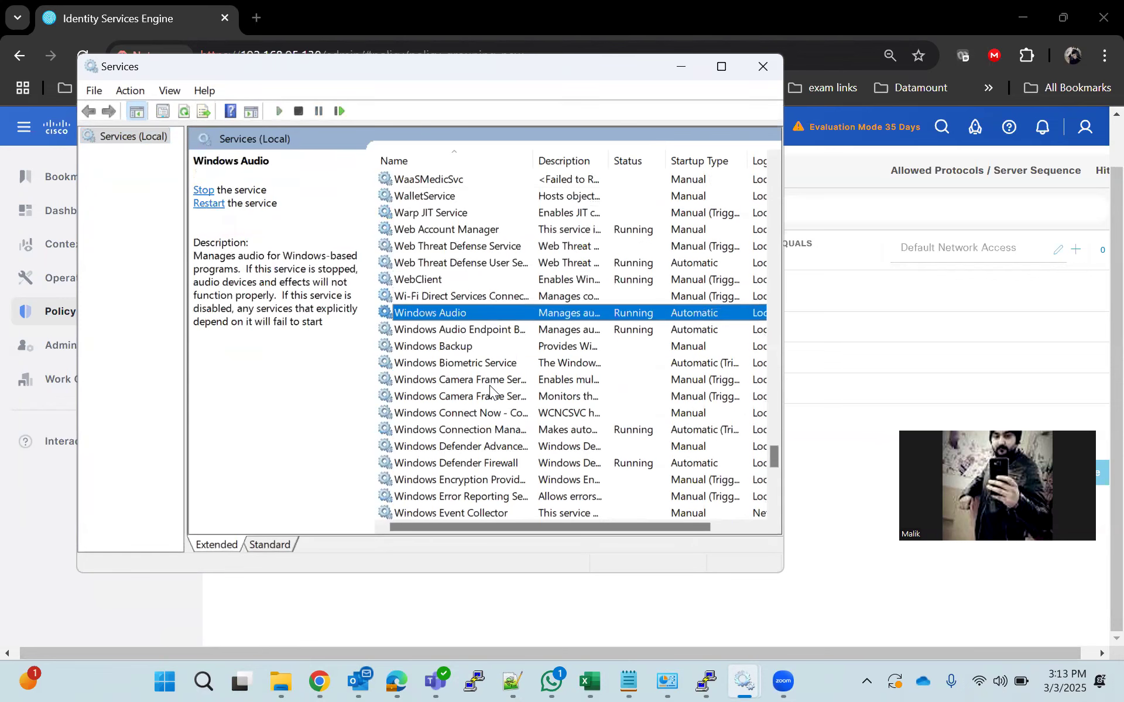
pyautogui.press('w')
pyautogui.press('w')
pyautogui.press('w')
pyautogui.press('w')
pyautogui.scroll(-5, 490, 391)
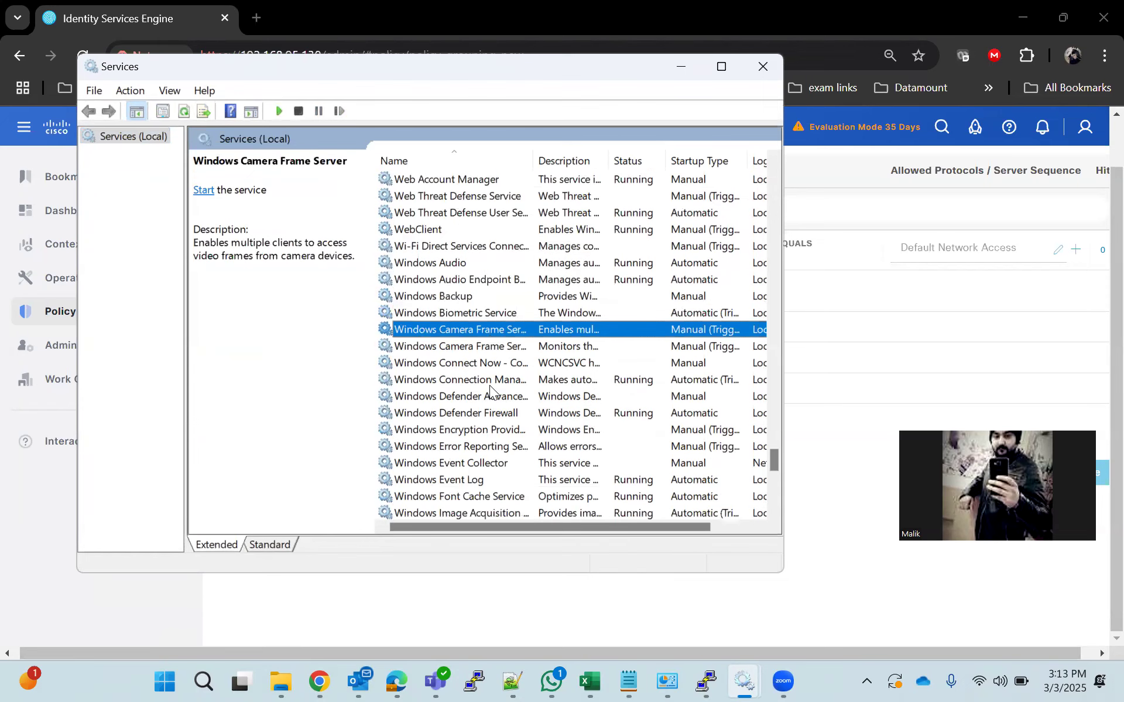
pyautogui.scroll(-5, 491, 391)
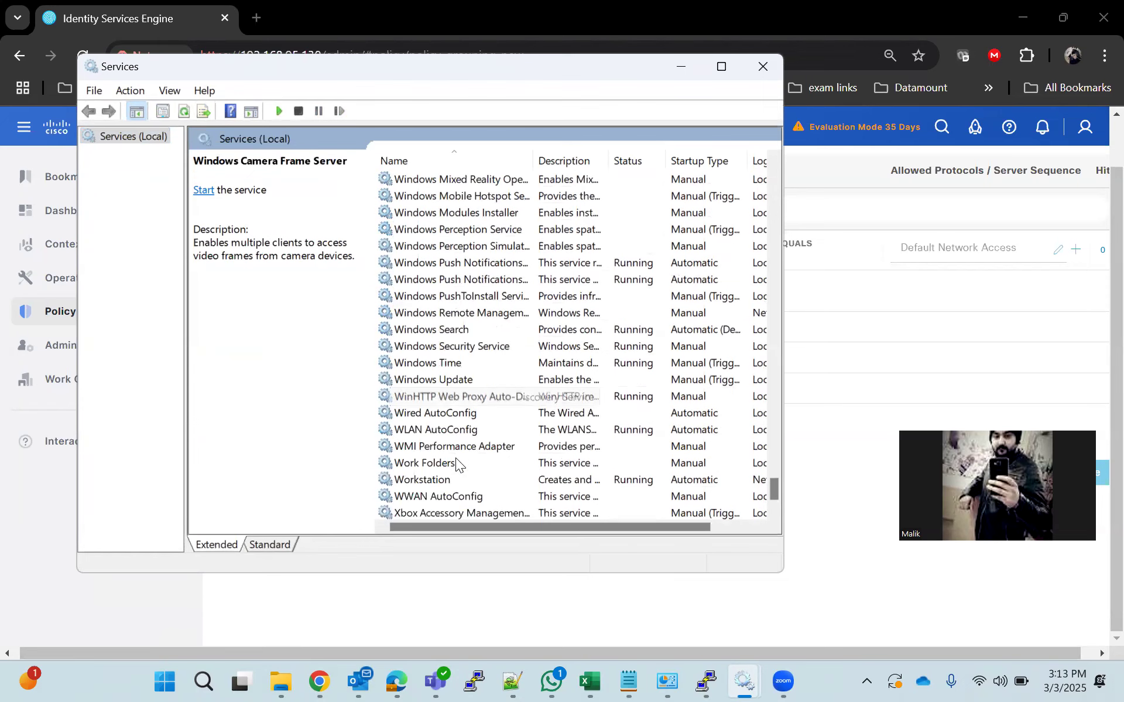
# Start Wired AutoConfig, keeping its startup type at Automatic
pyautogui.doubleClick(449, 413)
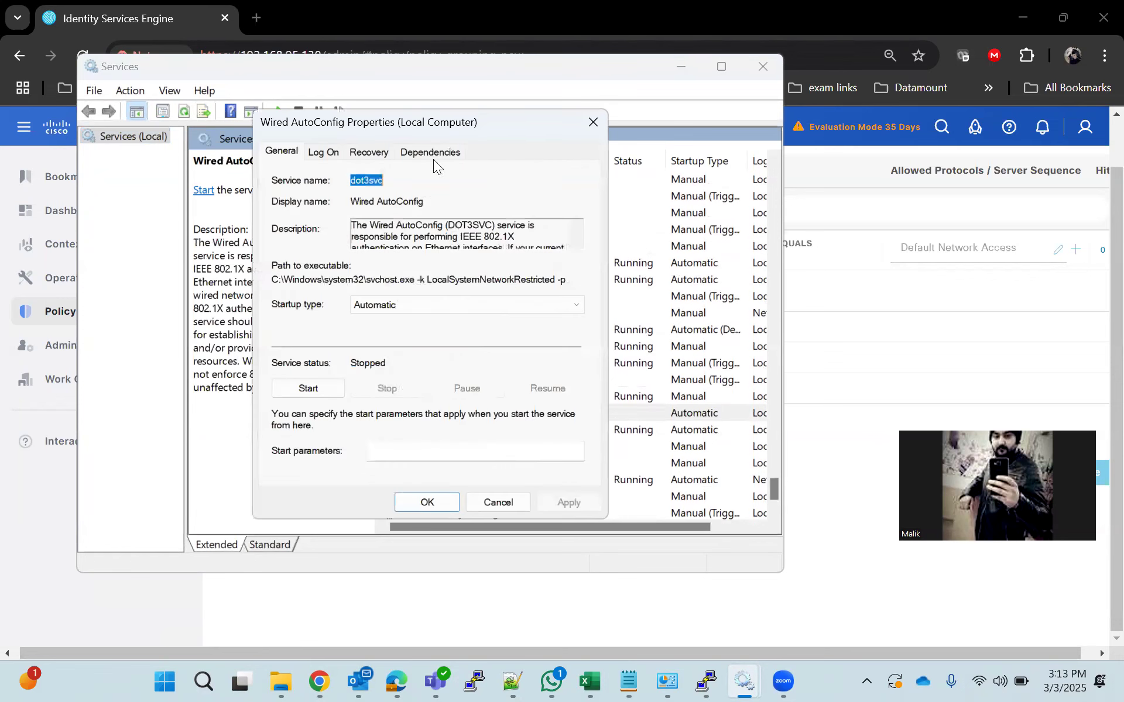
pyautogui.click(415, 306)
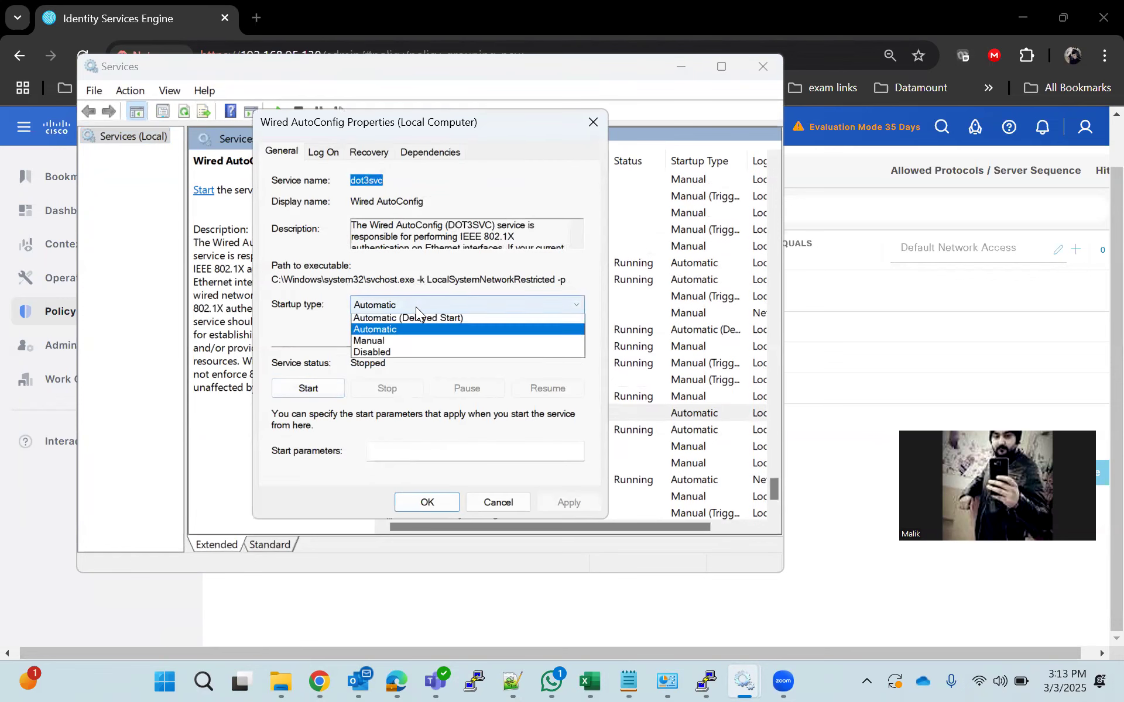
pyautogui.click(416, 307)
pyautogui.click(316, 387)
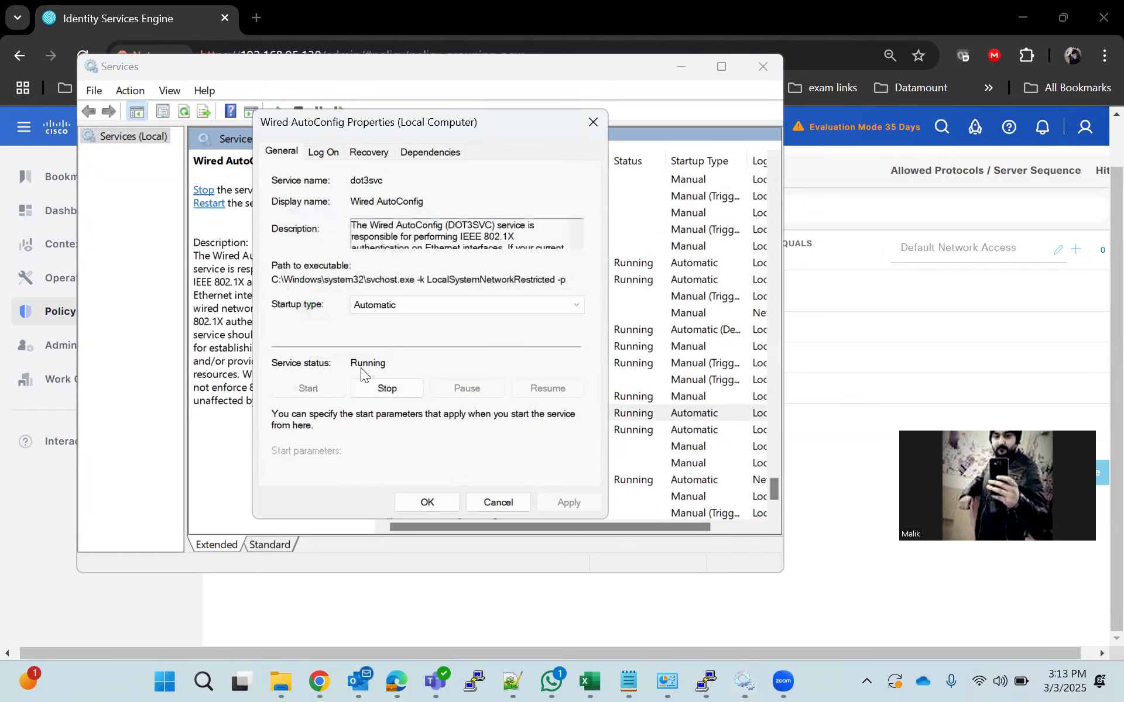
pyautogui.click(430, 502)
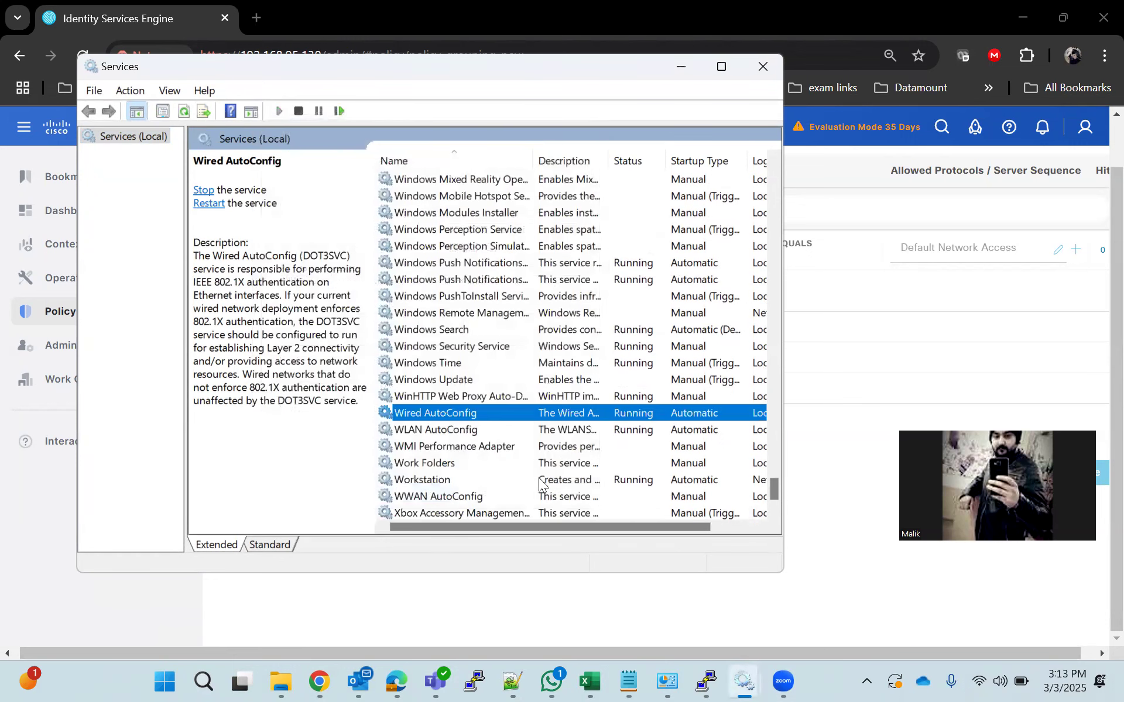
pyautogui.click(668, 681)
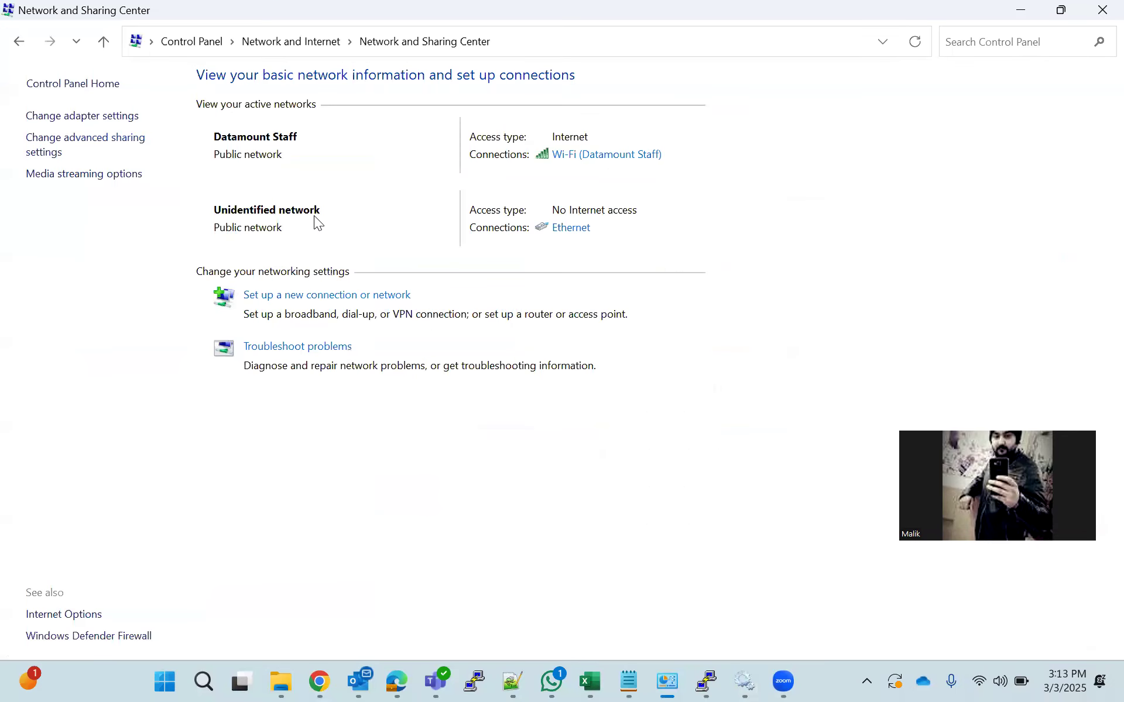
# Enable IEEE 802.1X authentication on Ethernet and review the Protected EAP settings
pyautogui.click(585, 228)
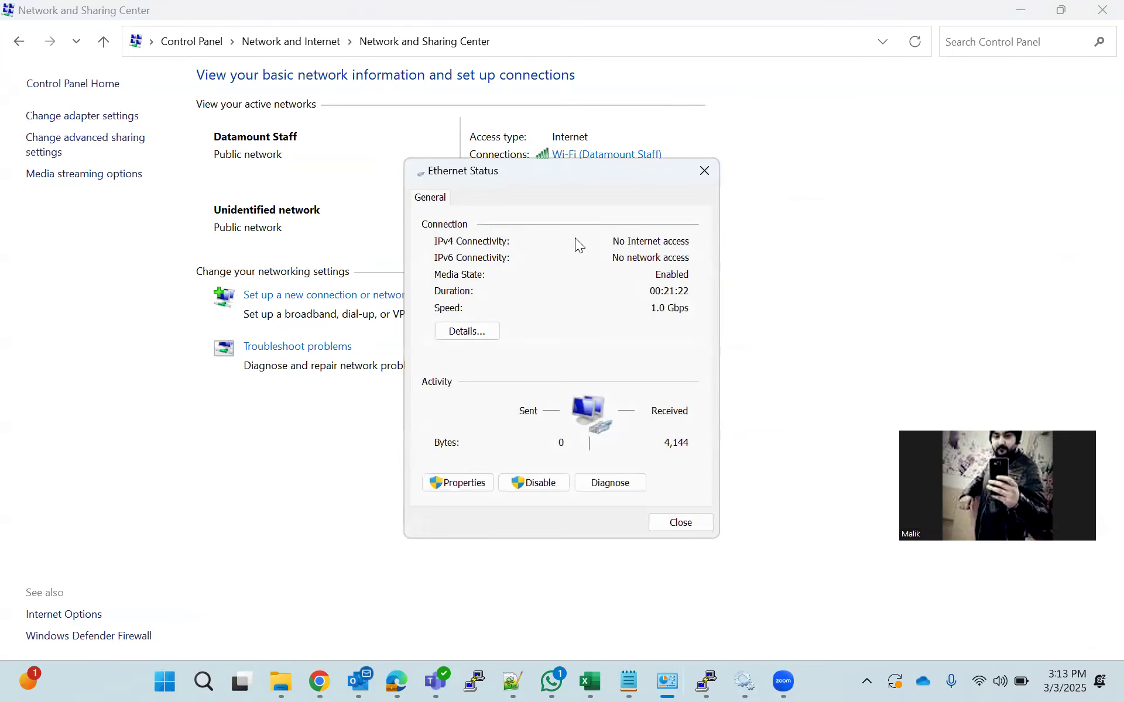
pyautogui.click(474, 481)
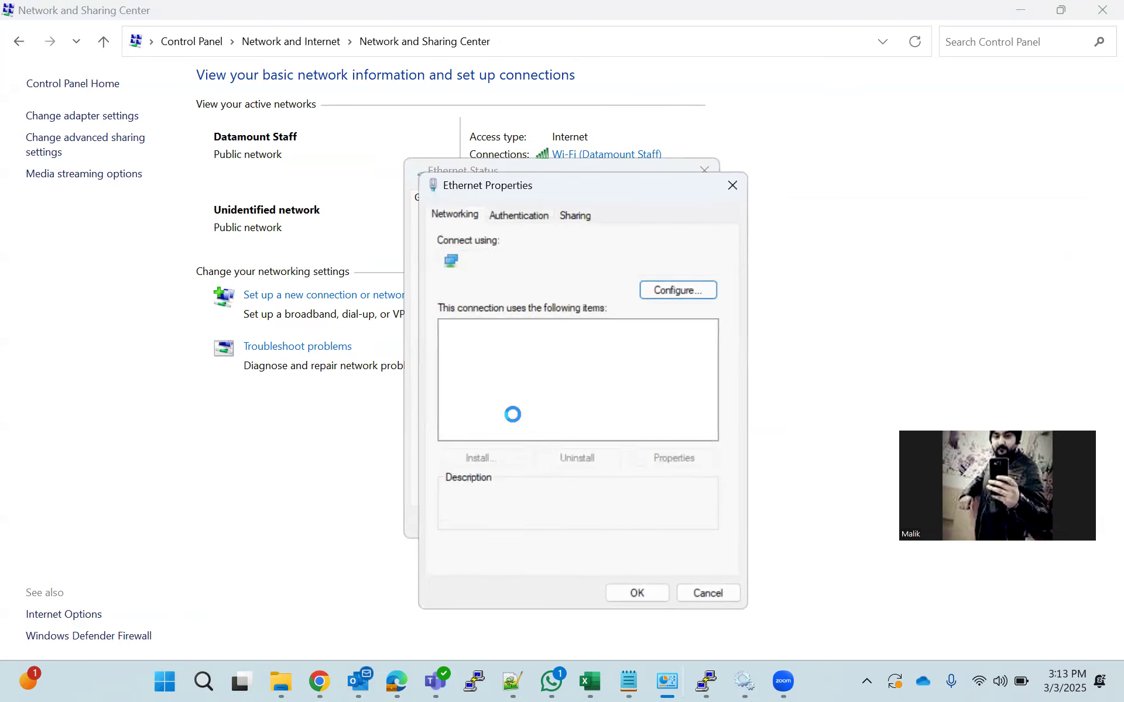
pyautogui.click(520, 221)
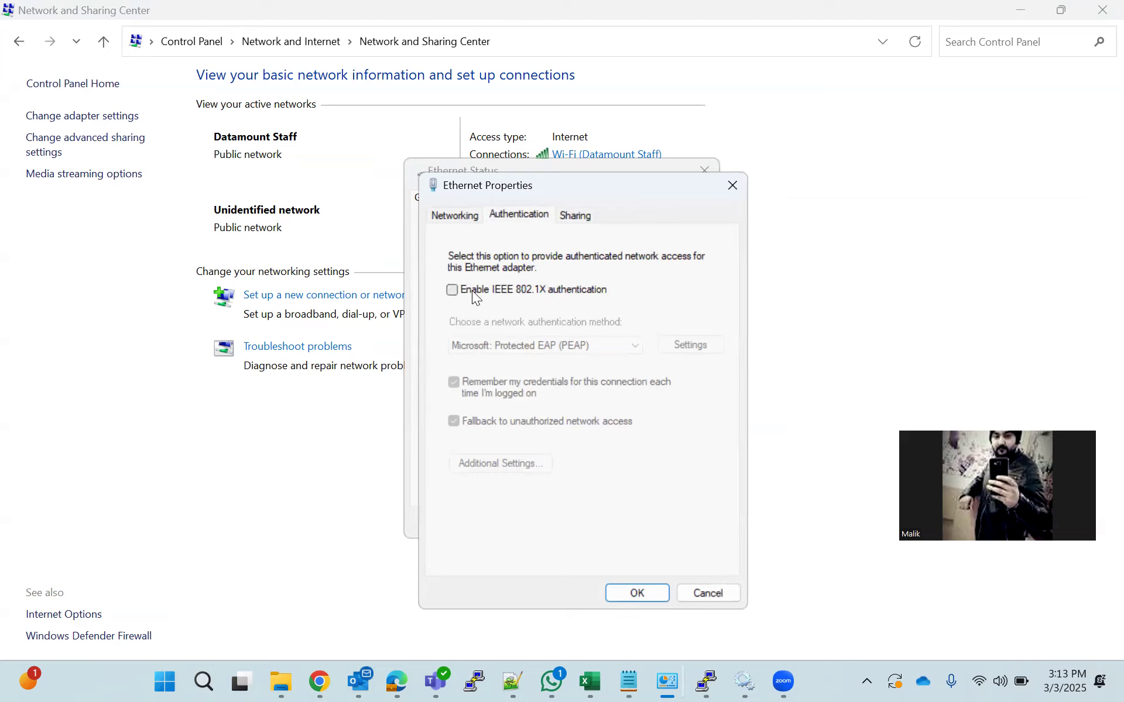
pyautogui.click(451, 290)
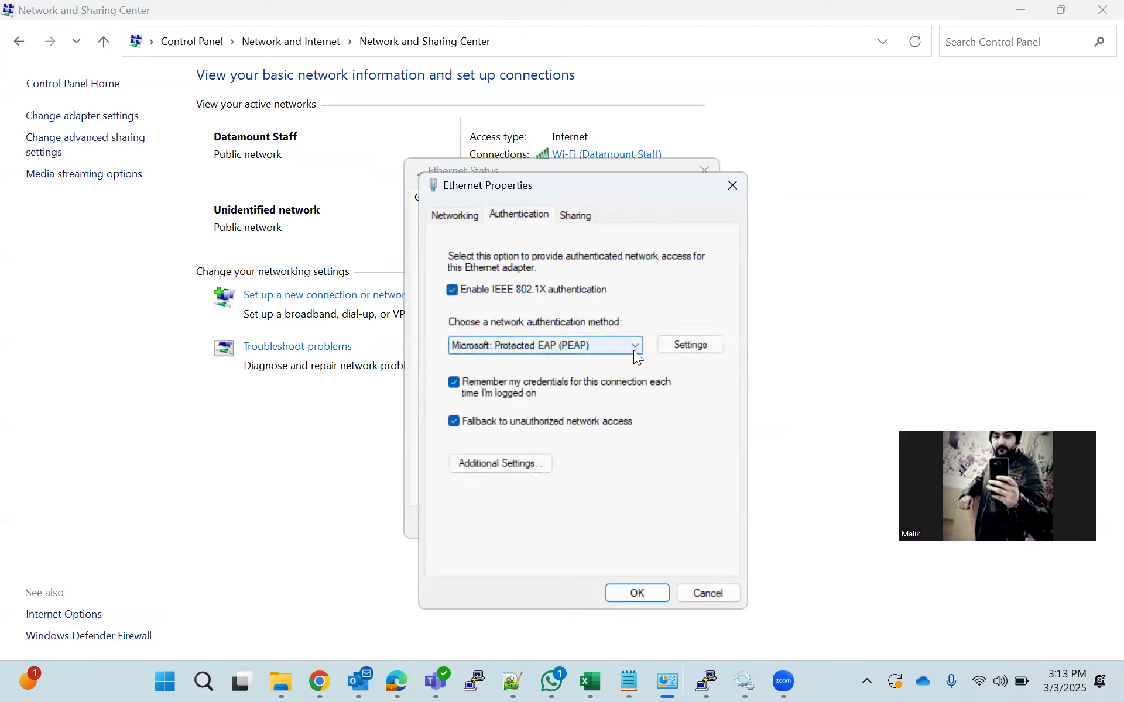
pyautogui.click(689, 344)
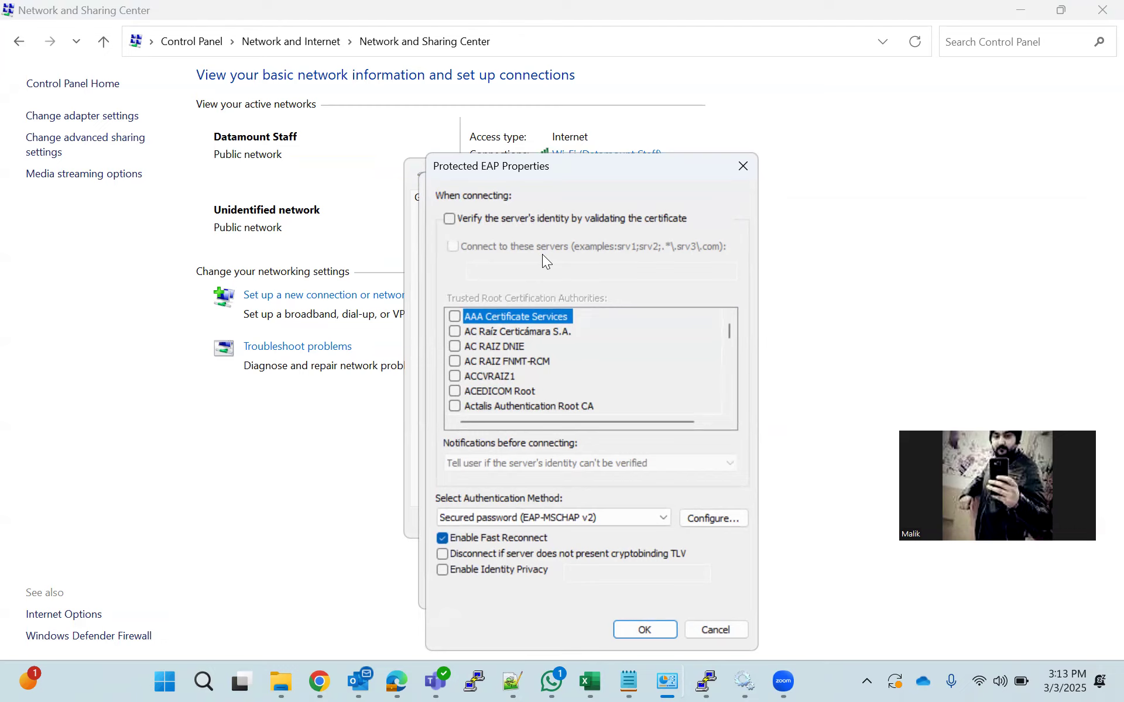
pyautogui.click(741, 165)
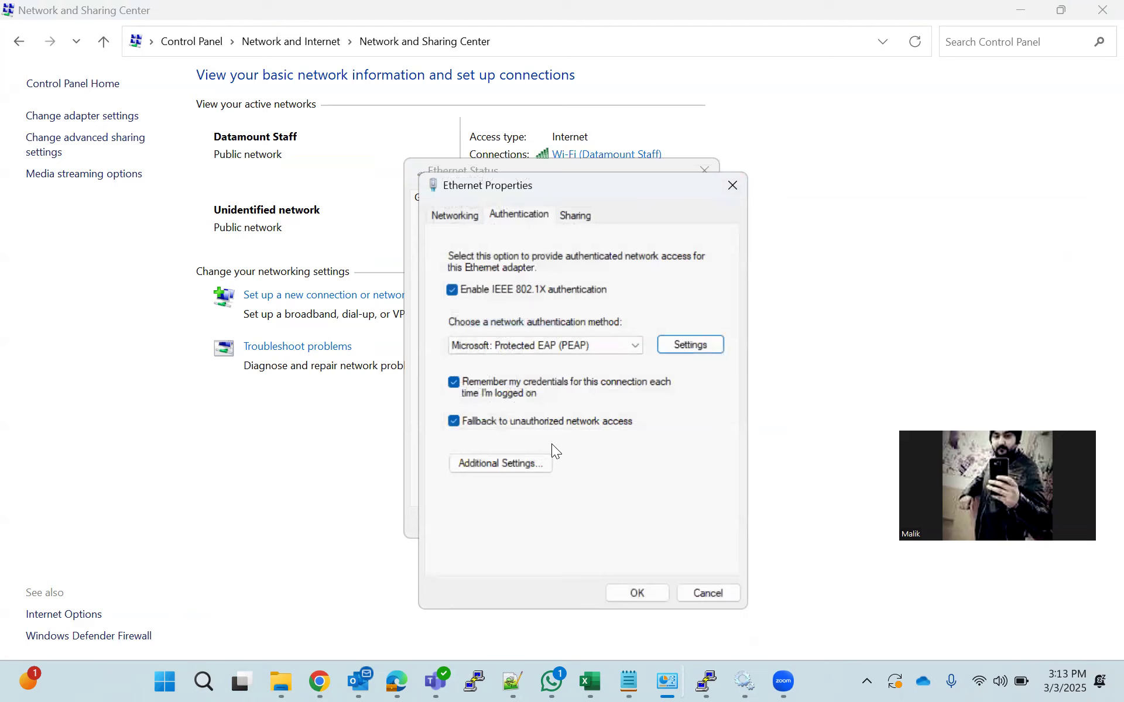
# Set the 802.1X authentication mode to User authentication and bring up Save credentials
pyautogui.click(523, 460)
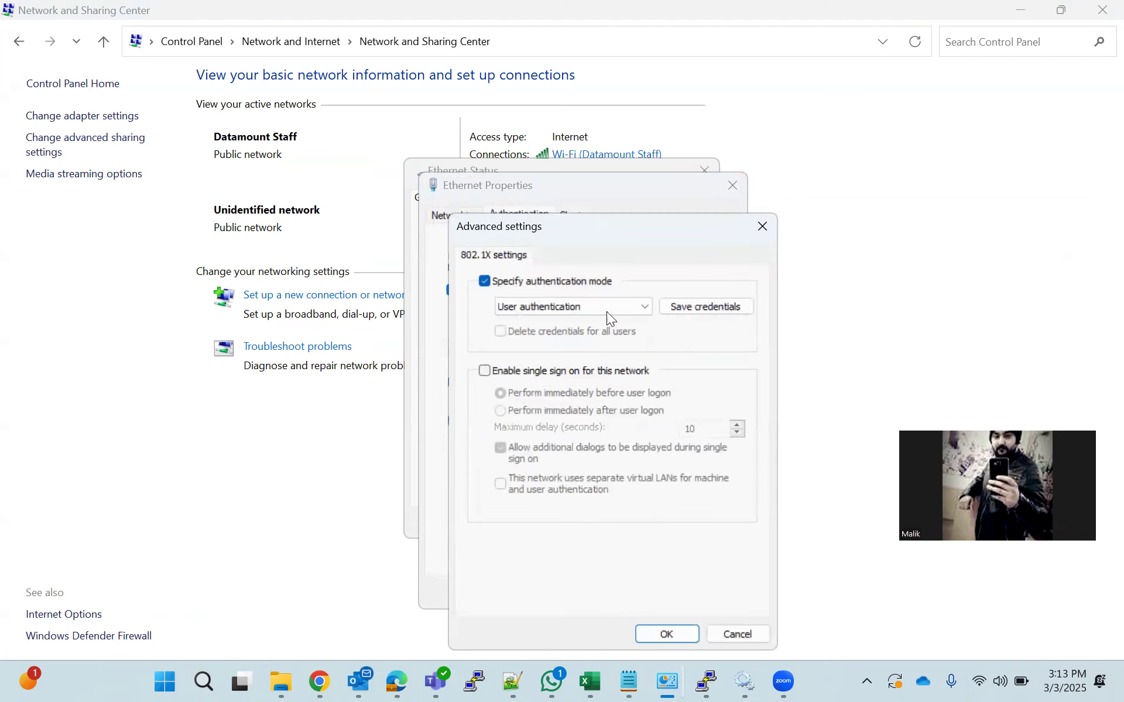
pyautogui.click(578, 305)
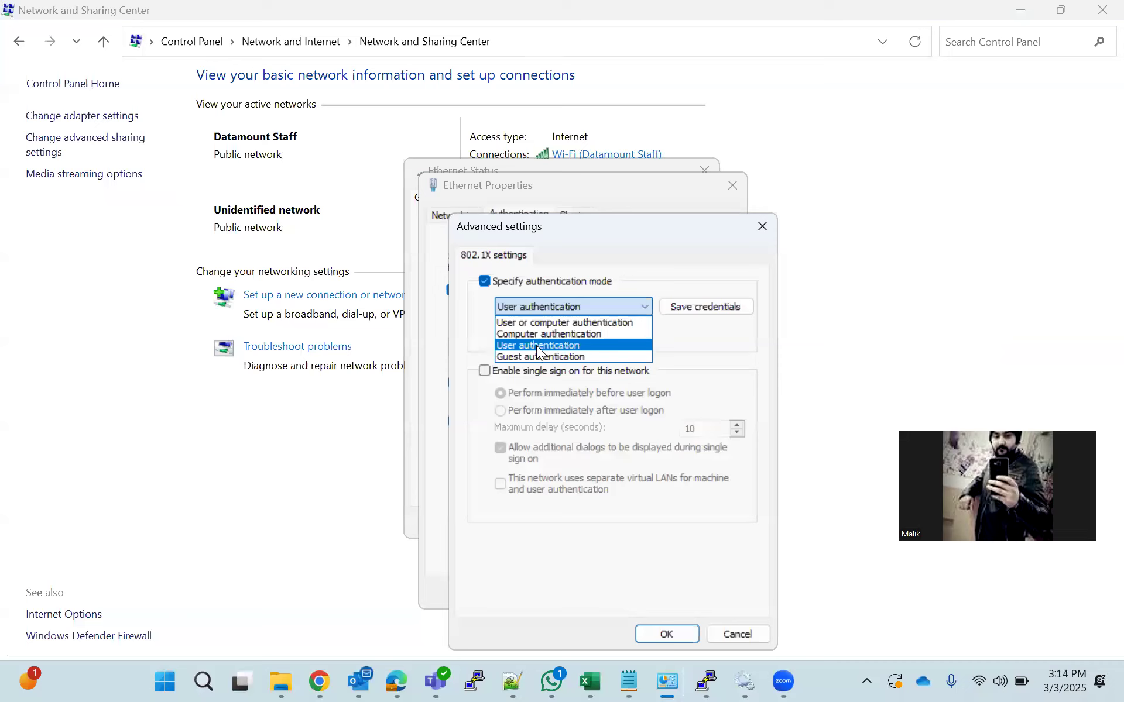
pyautogui.click(536, 345)
pyautogui.click(670, 305)
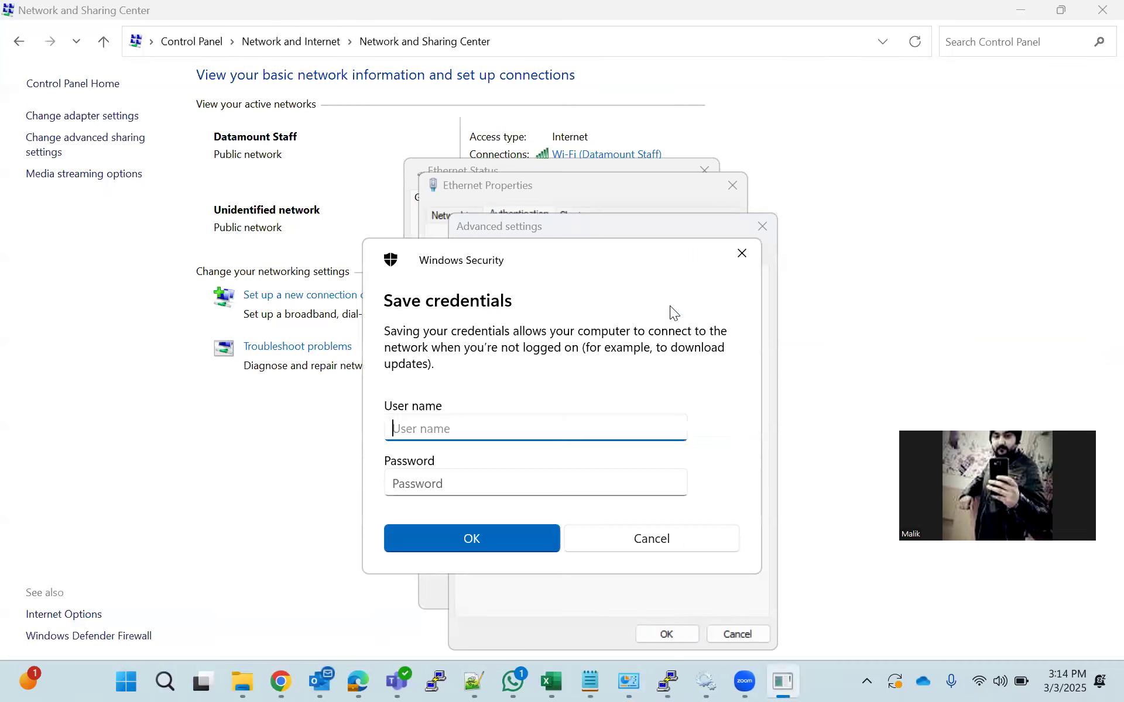
# Copy the lab user's name from the dot1x ISE.log notes into the credentials prompt
pyautogui.click(596, 681)
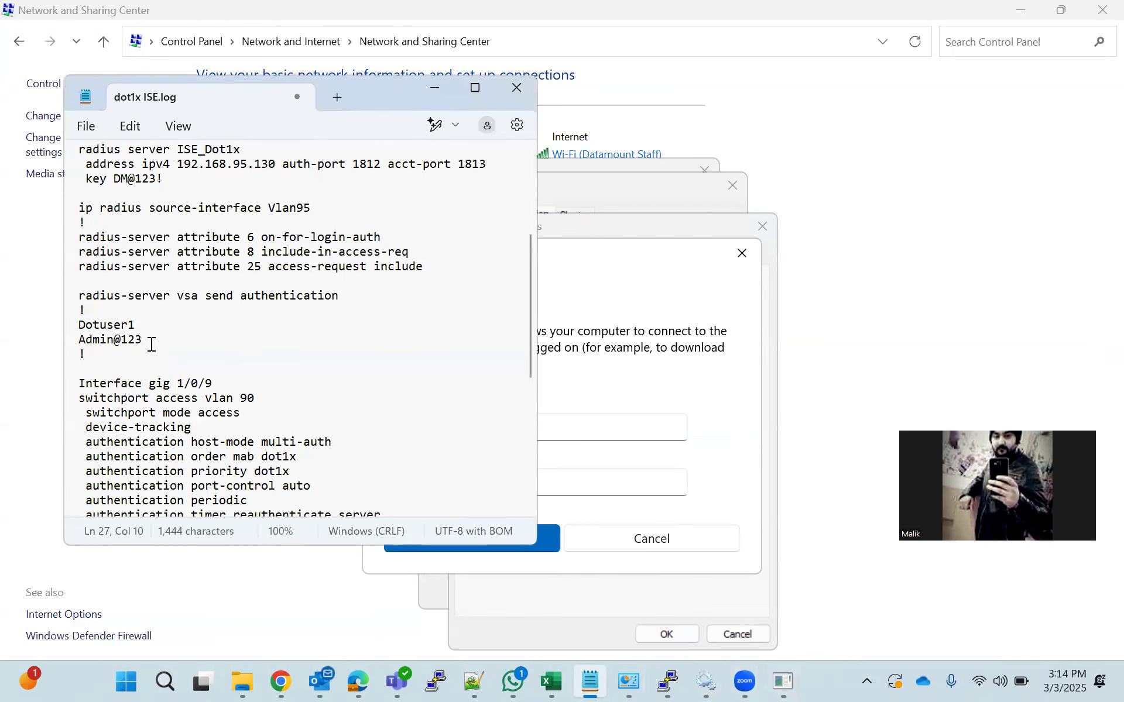
pyautogui.moveTo(141, 325); pyautogui.dragTo(75, 325)
pyautogui.rightClick(92, 331)
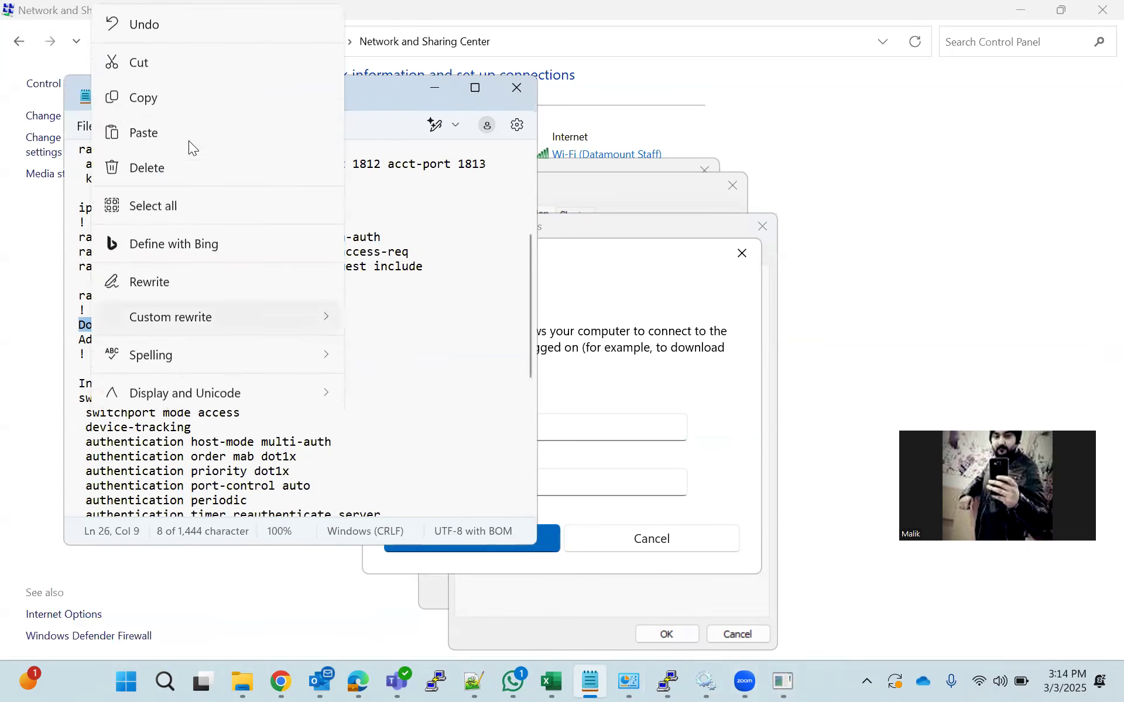
pyautogui.click(197, 97)
pyautogui.click(434, 88)
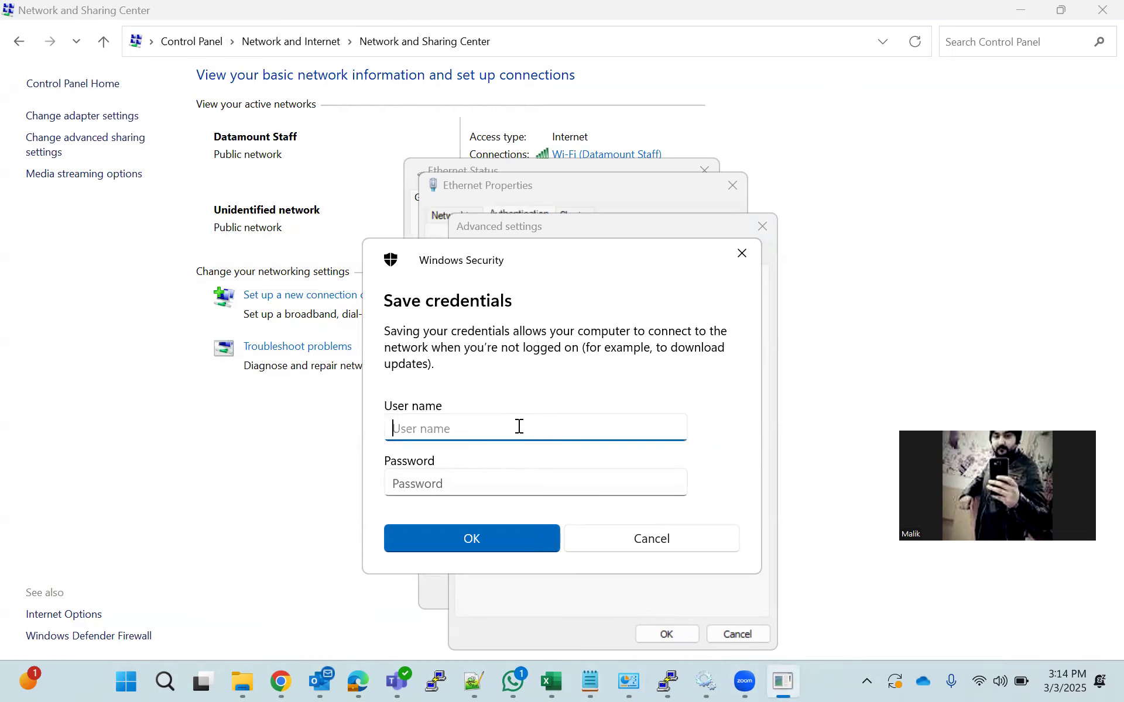
pyautogui.hotkey('ctrl', 'v')
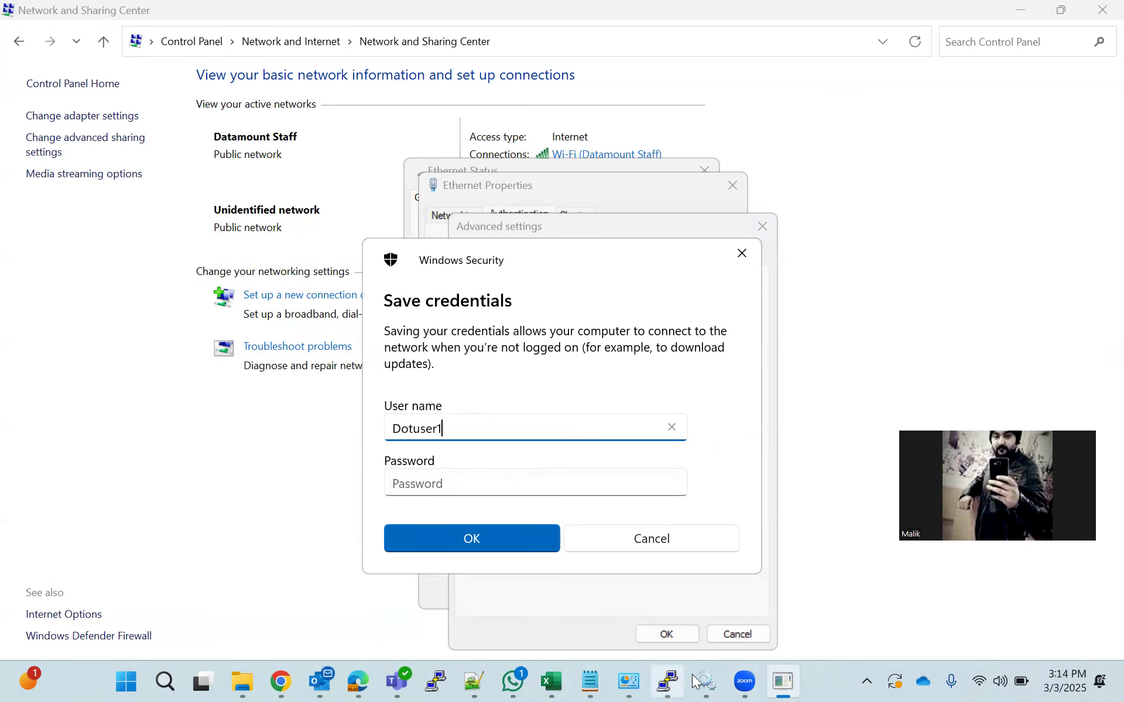
# Paste the lab user's password from the notes into the prompt and save the credentials
pyautogui.click(590, 680)
pyautogui.moveTo(143, 340); pyautogui.dragTo(77, 345)
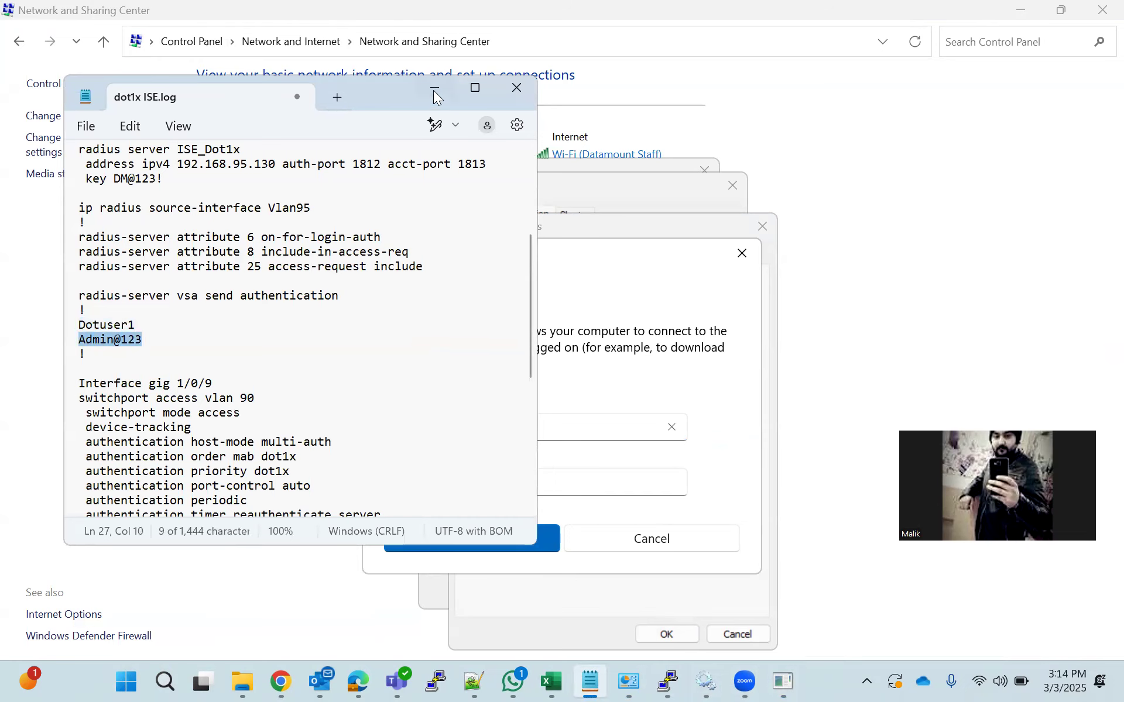
pyautogui.click(434, 89)
pyautogui.click(496, 479)
pyautogui.hotkey('ctrl', 'v')
pyautogui.click(495, 530)
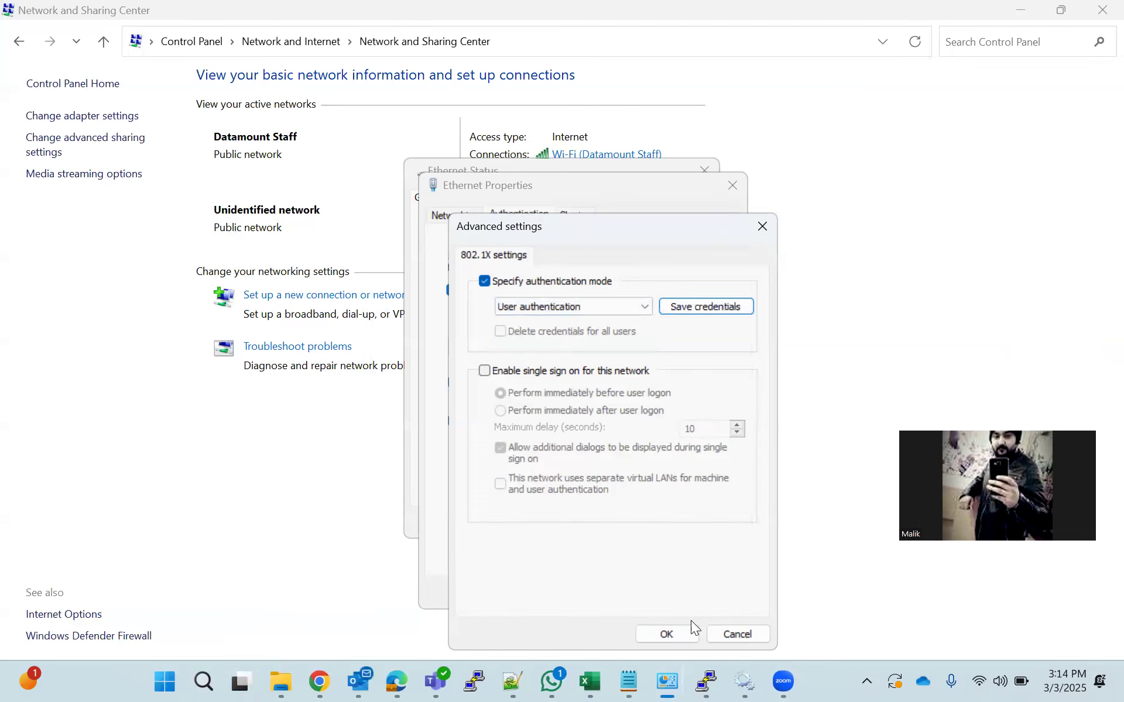
# Confirm the 802.1X advanced settings and Ethernet Properties, then close Ethernet Status
pyautogui.click(668, 632)
pyautogui.click(634, 588)
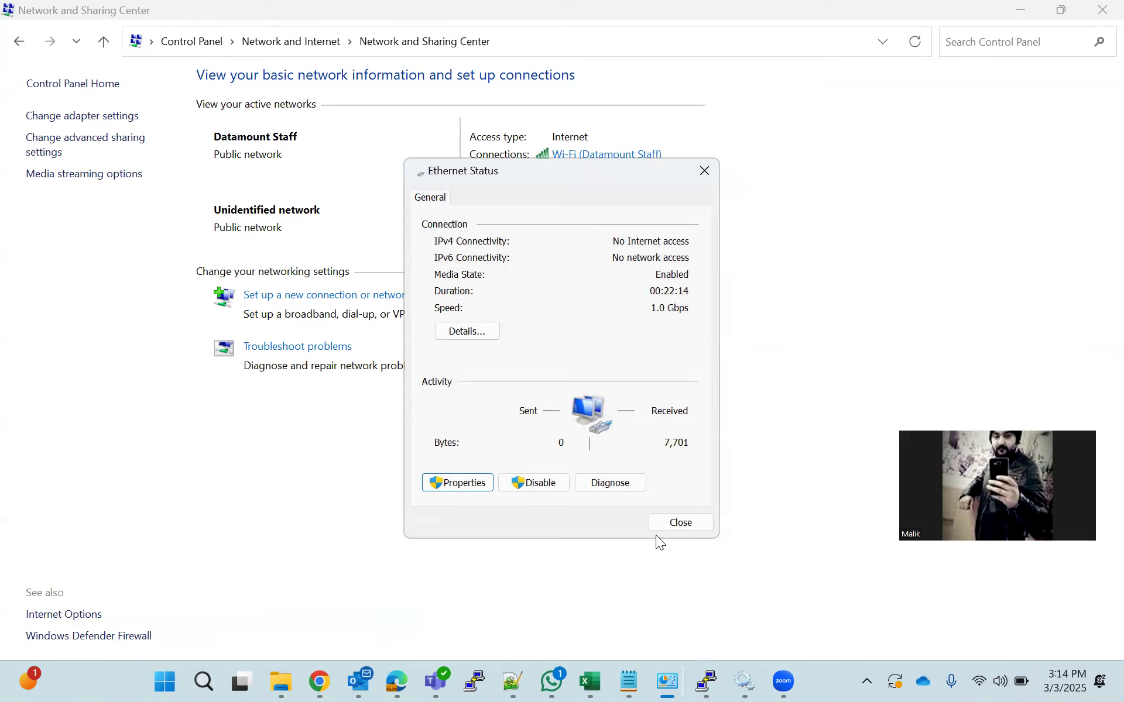
pyautogui.click(673, 521)
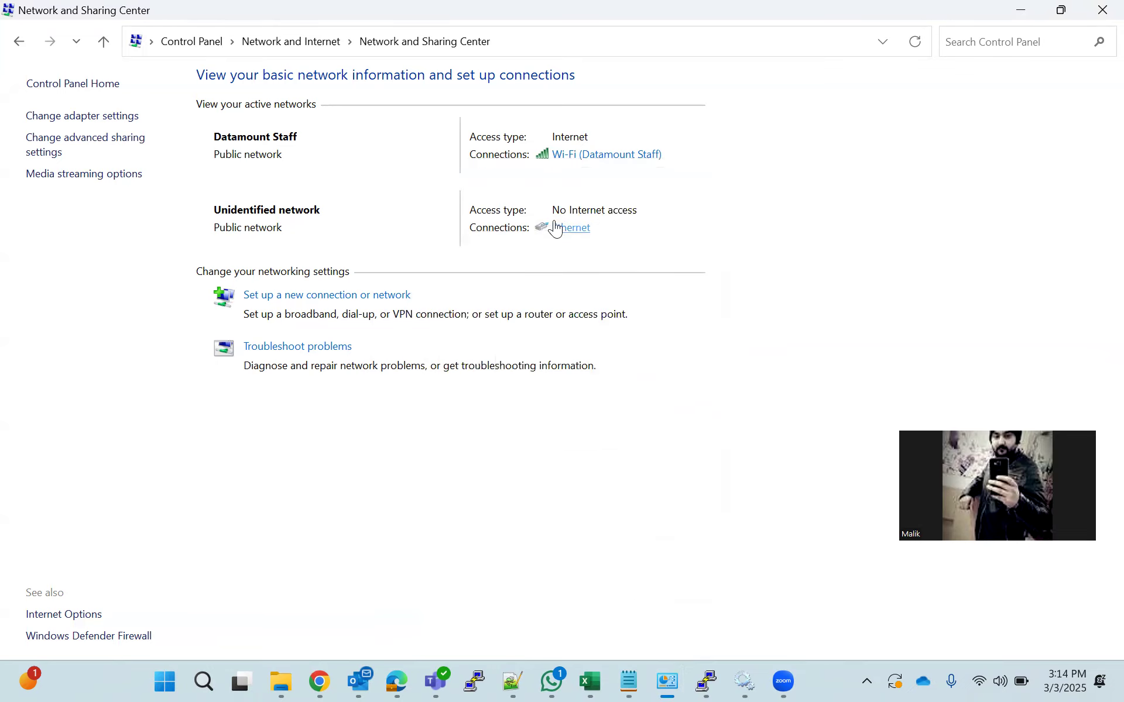
pyautogui.click(706, 681)
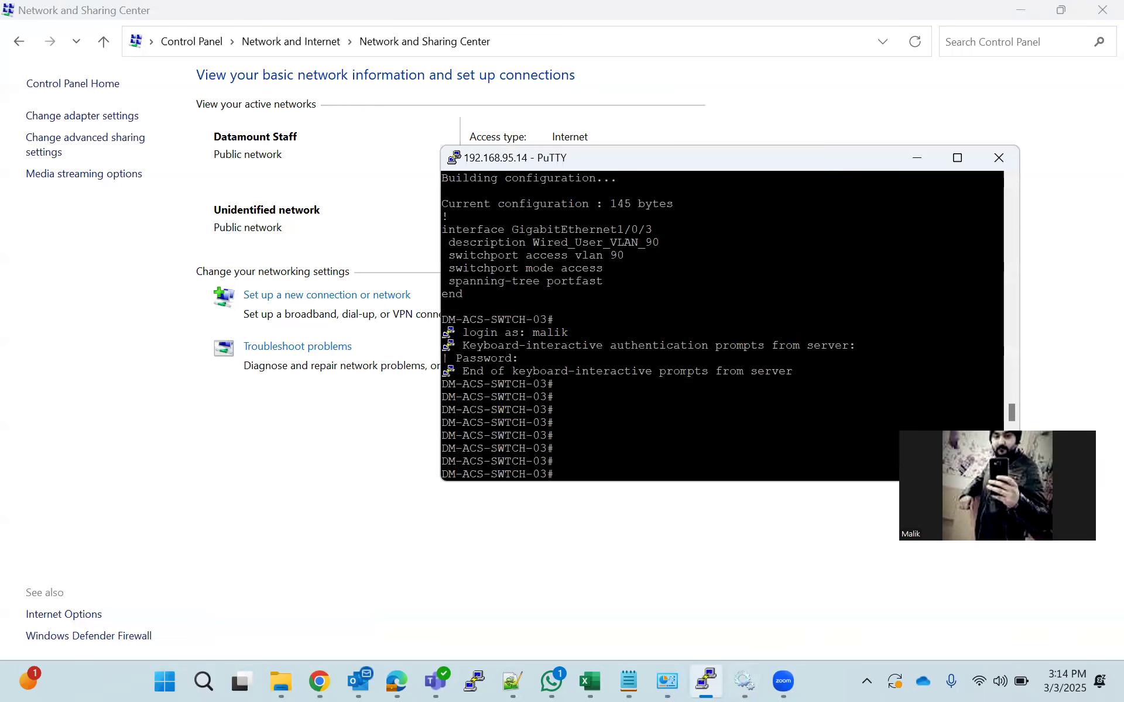
# Show the running configuration of interface gigabitEthernet 1/0/3
pyautogui.press('Return')
pyautogui.press('Return')
pyautogui.press('Return')
pyautogui.write('show ru')
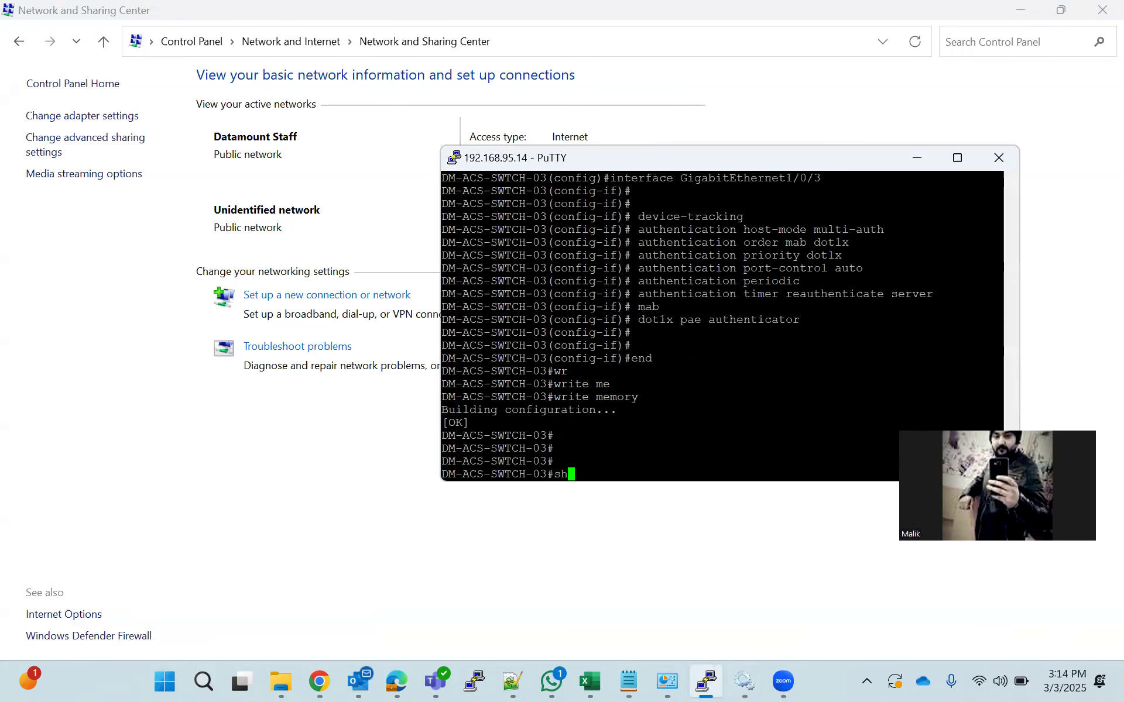
pyautogui.press('Tab')
pyautogui.write('ru')
pyautogui.press('Tab')
pyautogui.write('in')
pyautogui.press('Tab')
pyautogui.write('gi')
pyautogui.press('Tab')
pyautogui.write('1/0/3')
pyautogui.press('Return')
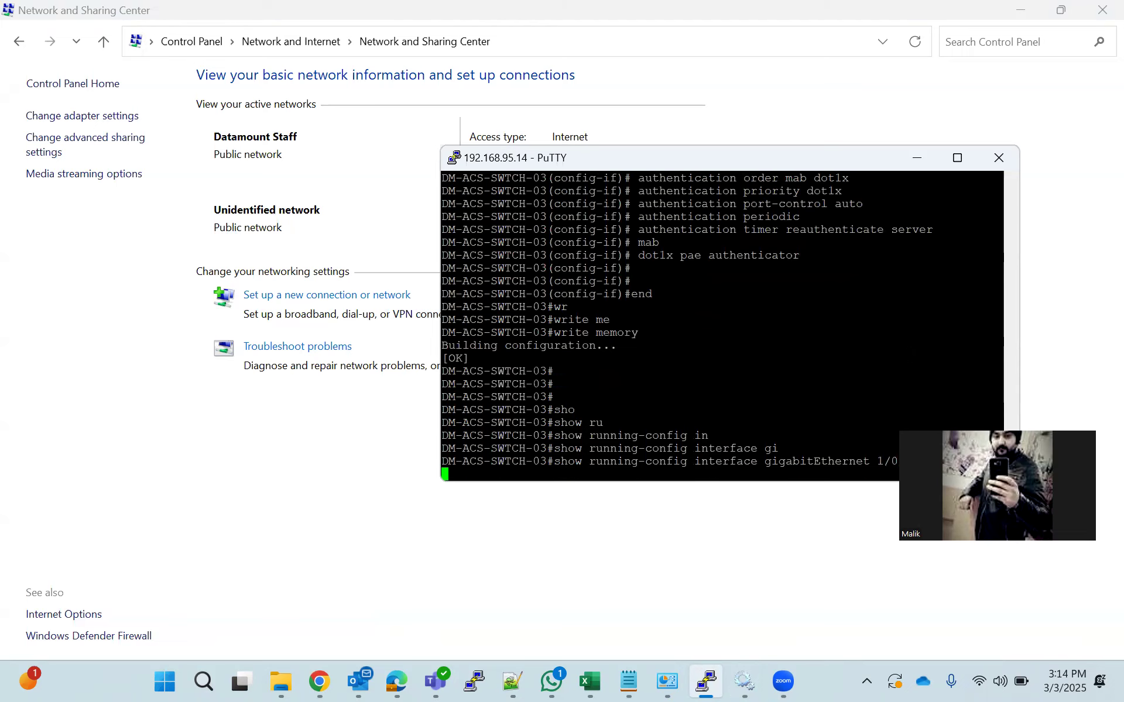
# Shut down interface gigabitEthernet 1/0/3 in config mode and exit with end
pyautogui.write('conf t')
pyautogui.press('Return')
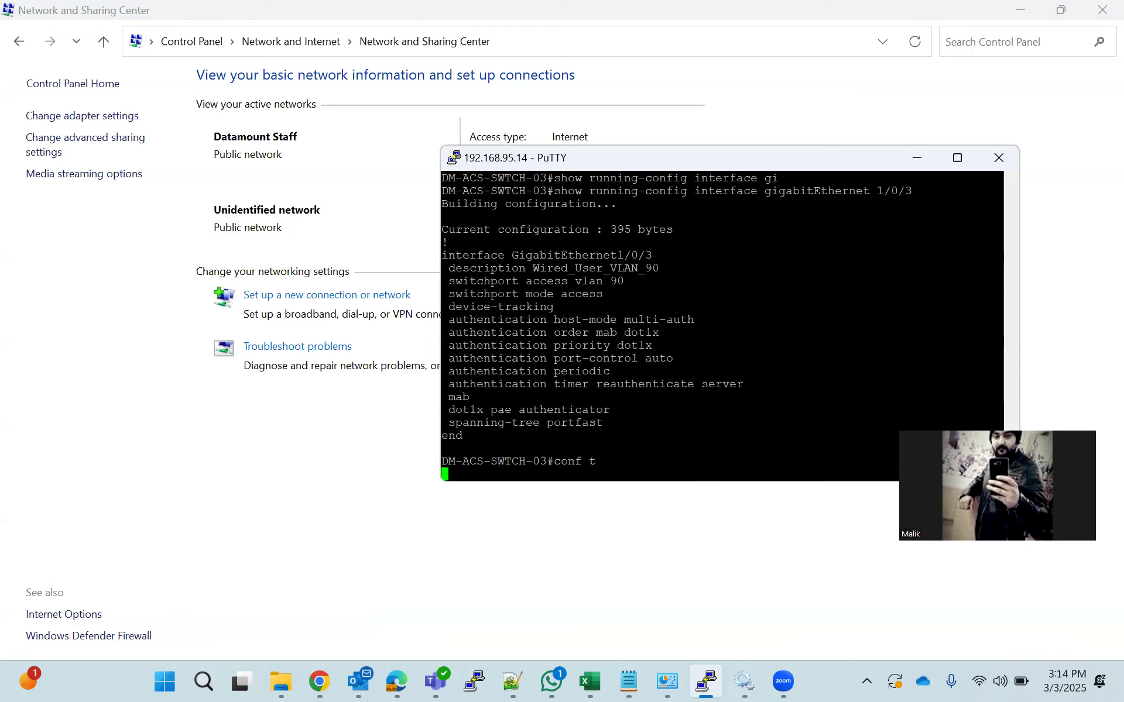
pyautogui.write('int')
pyautogui.press('Tab')
pyautogui.write('gi')
pyautogui.press('Tab')
pyautogui.write('1/0/3')
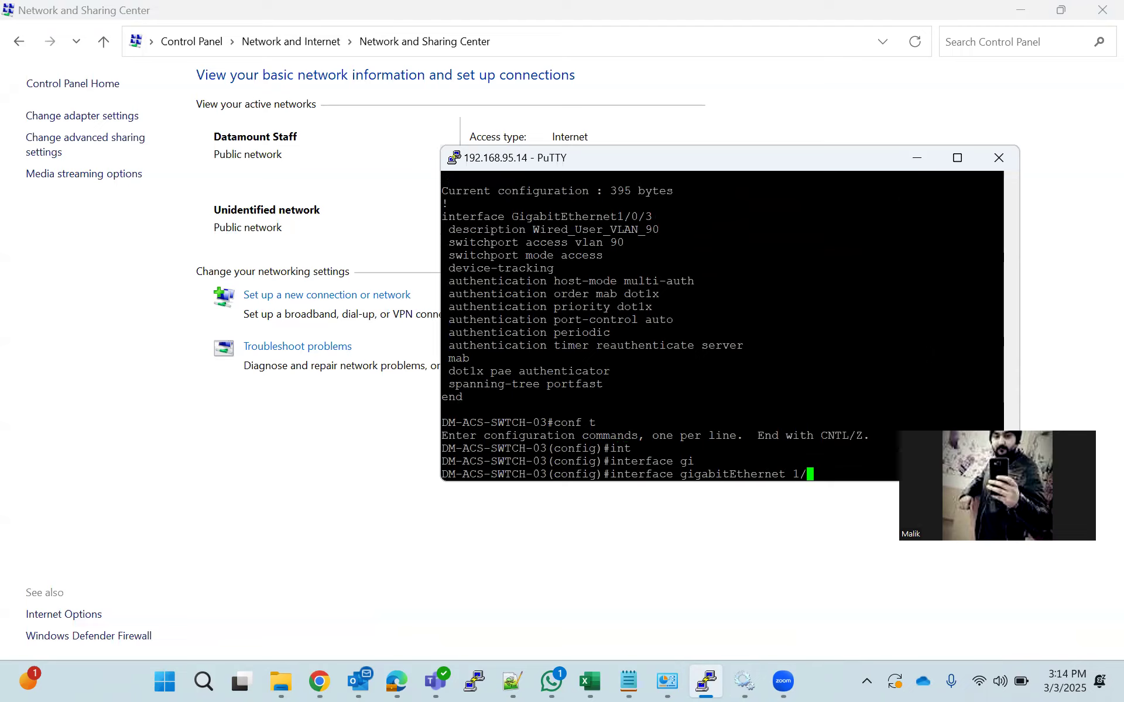
pyautogui.press('Return')
pyautogui.write('sh')
pyautogui.press('Tab')
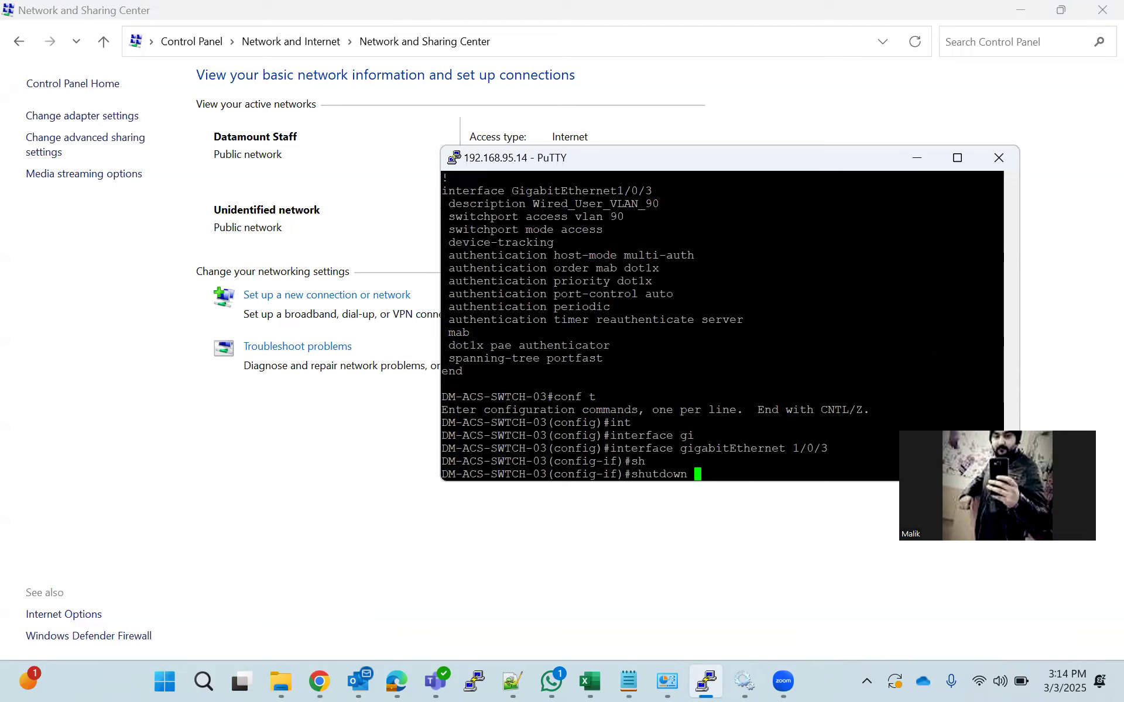
pyautogui.press('Return')
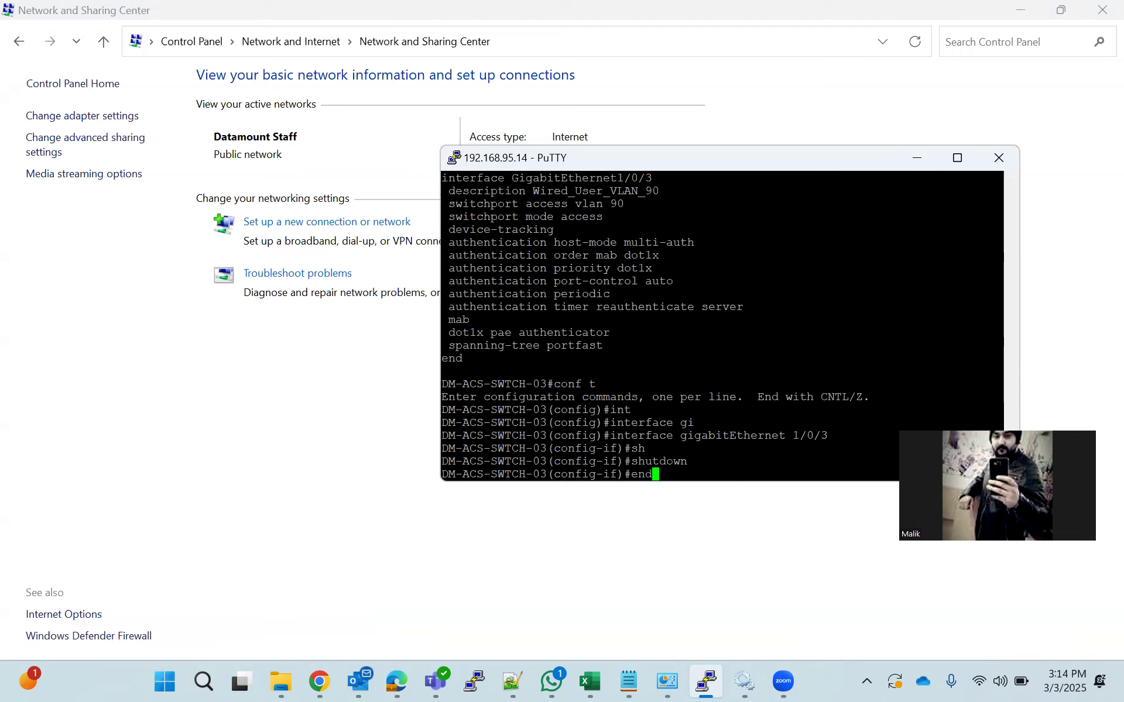
pyautogui.write('end')
pyautogui.press('Return')
# Re-enable gigabitEthernet 1/0/3 with no shutdown and exit config mode
pyautogui.write('conf t')
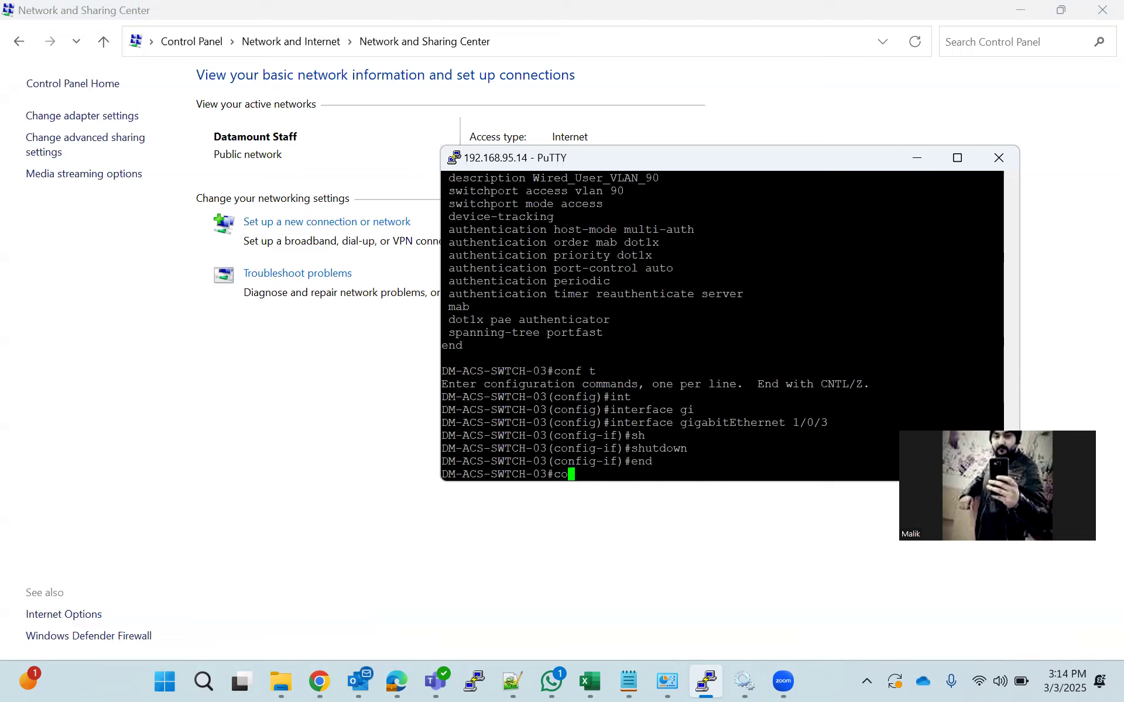
pyautogui.press('Return')
pyautogui.write('int')
pyautogui.press('Tab')
pyautogui.write('gi')
pyautogui.press('Tab')
pyautogui.write('1/0/3')
pyautogui.press('Return')
pyautogui.write('sh')
pyautogui.press('Tab')
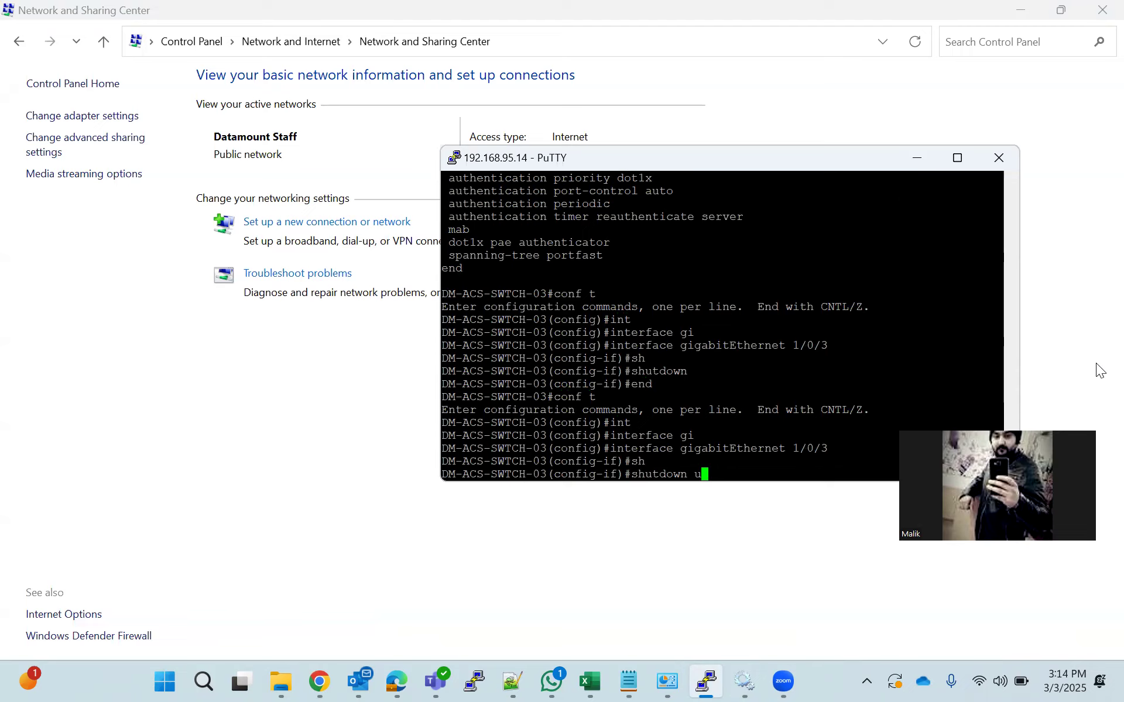
pyautogui.press('BackSpace')
pyautogui.press('BackSpace')
pyautogui.press('BackSpace')
pyautogui.press('BackSpace')
pyautogui.press('BackSpace')
pyautogui.press('BackSpace')
pyautogui.press('BackSpace')
pyautogui.press('BackSpace')
pyautogui.write('no sh')
pyautogui.press('Tab')
pyautogui.press('Return')
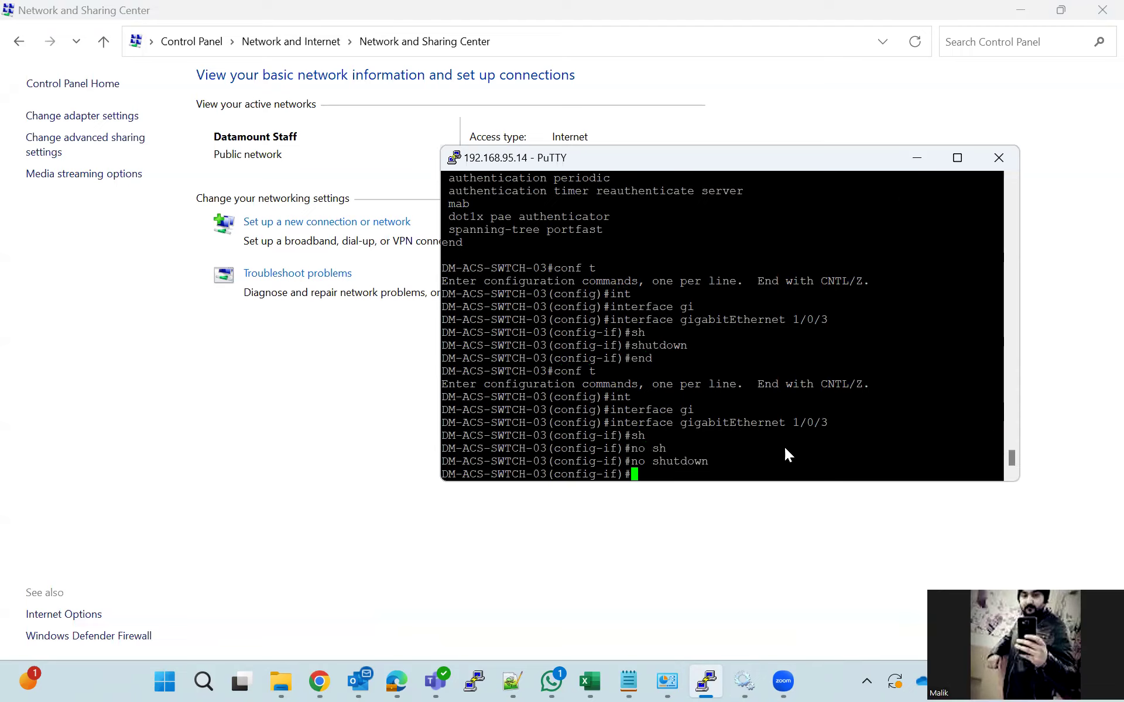
pyautogui.write('end')
pyautogui.press('Return')
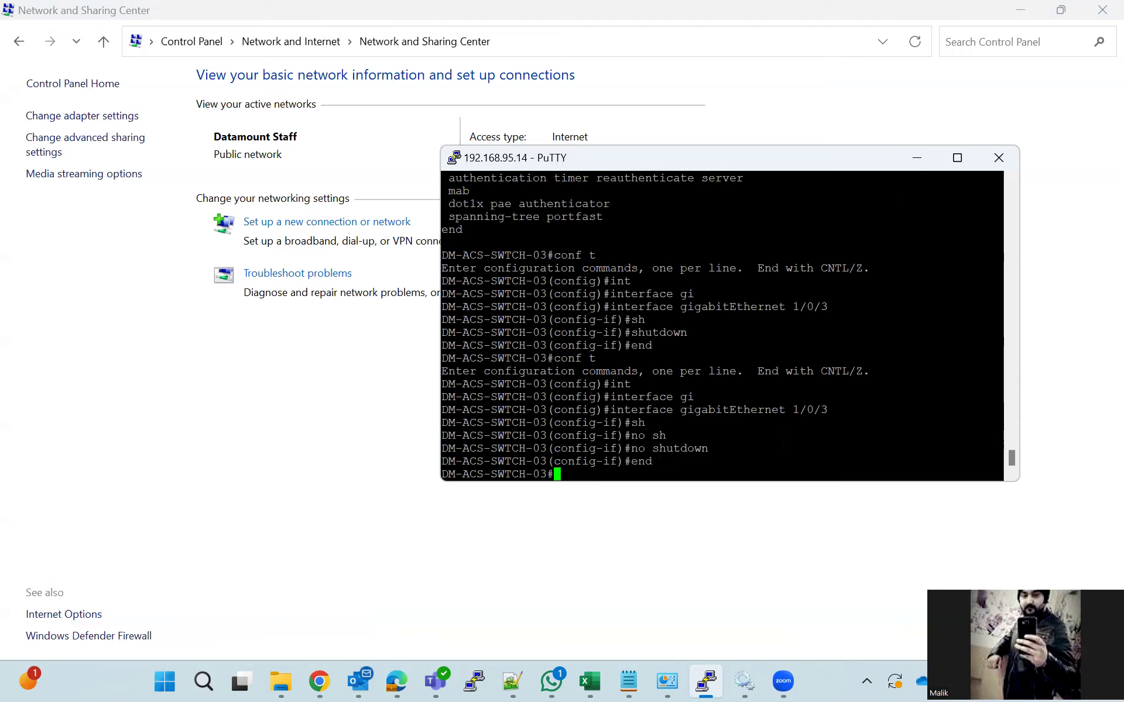
pyautogui.click(916, 158)
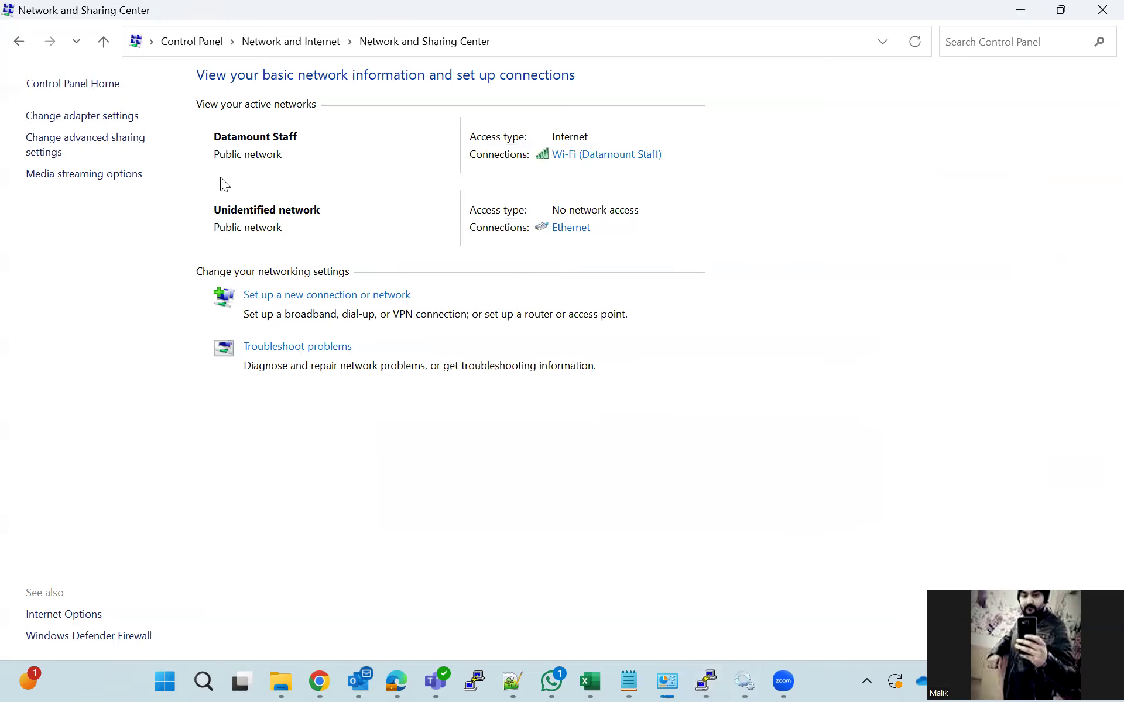
pyautogui.click(571, 228)
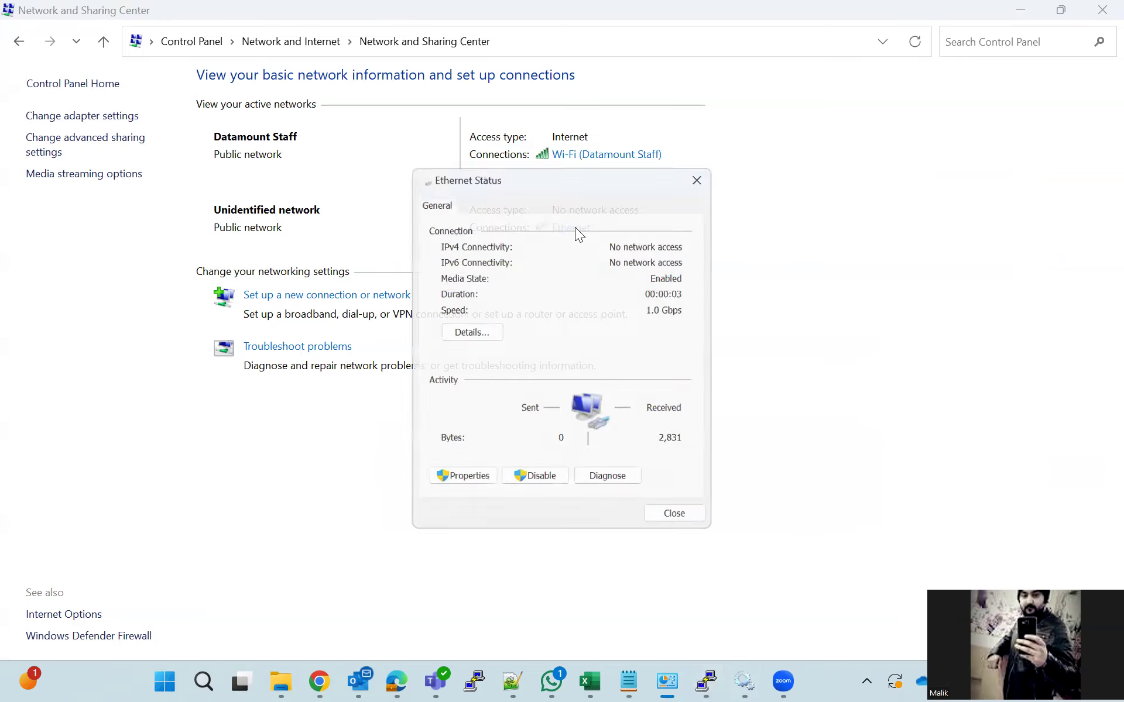
pyautogui.click(468, 329)
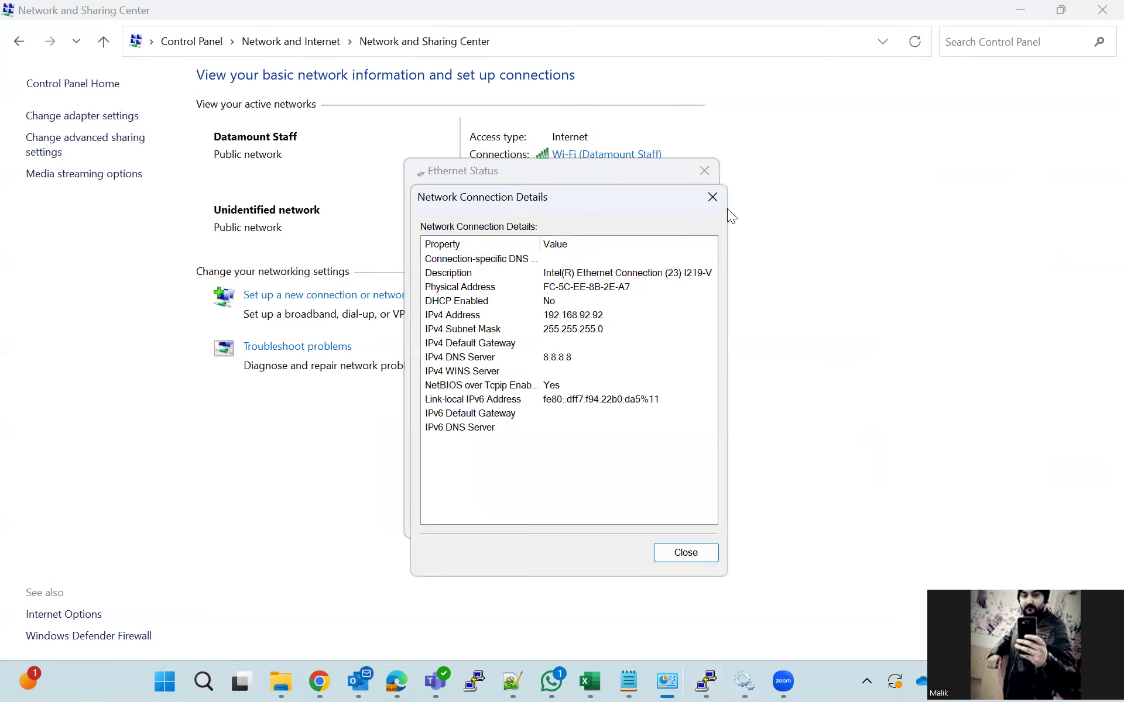
pyautogui.click(713, 197)
pyautogui.click(704, 170)
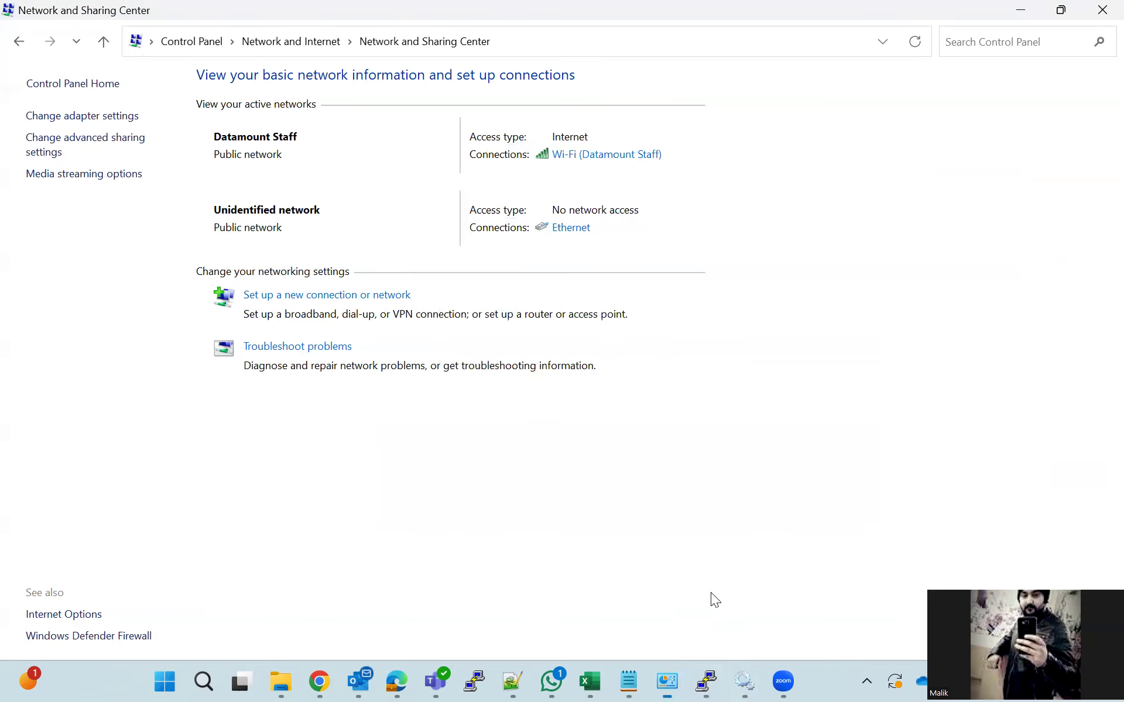
pyautogui.click(705, 681)
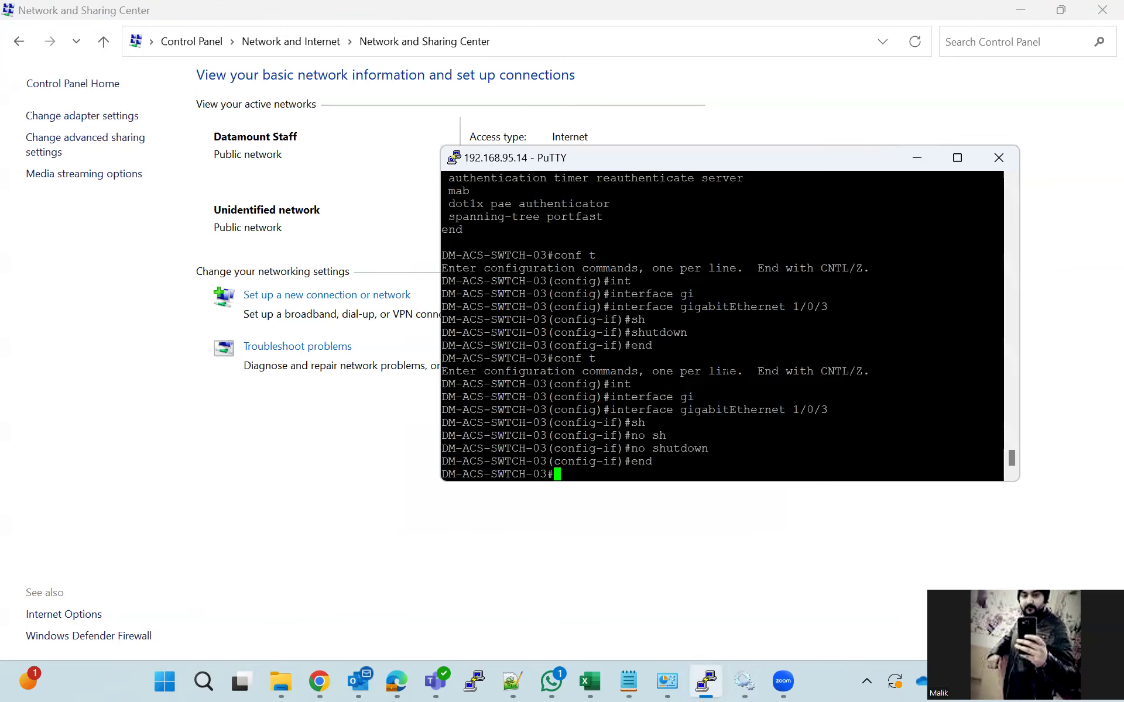
# Run 'show authentication sessions' on the switch
pyautogui.write('sho')
pyautogui.press('Tab')
pyautogui.write('ath')
pyautogui.press('Tab')
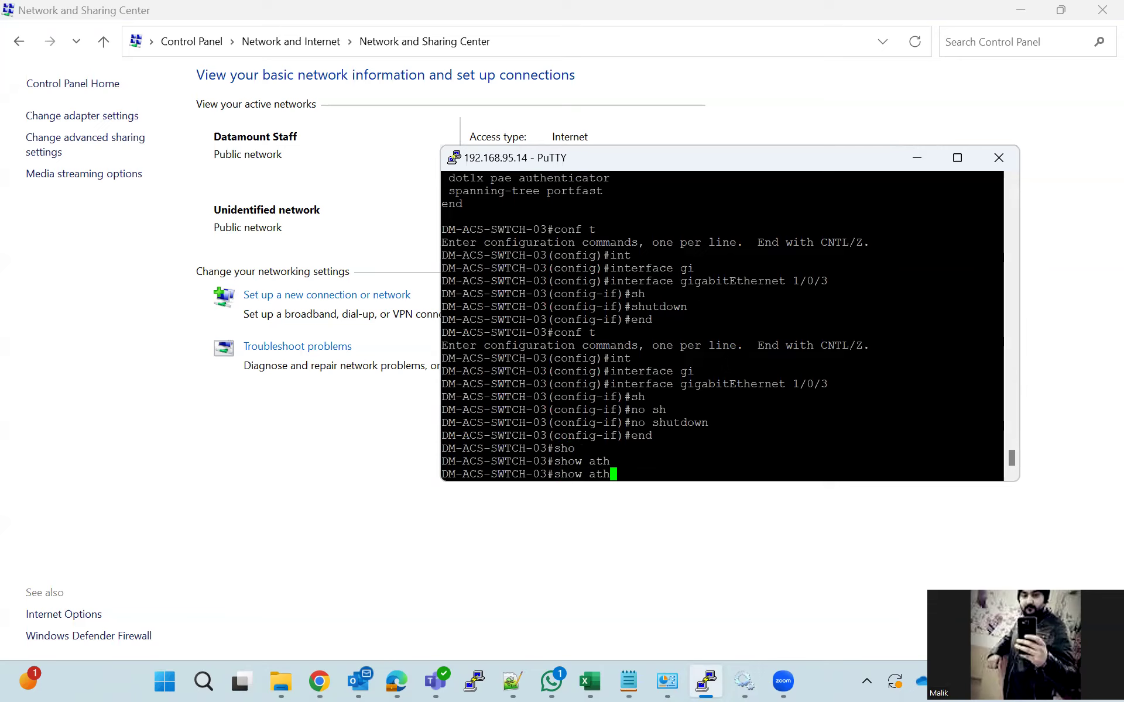
pyautogui.write('e')
pyautogui.press('Tab')
pyautogui.press('BackSpace')
pyautogui.press('BackSpace')
pyautogui.press('BackSpace')
pyautogui.write('uth')
pyautogui.press('Tab')
pyautogui.write('se')
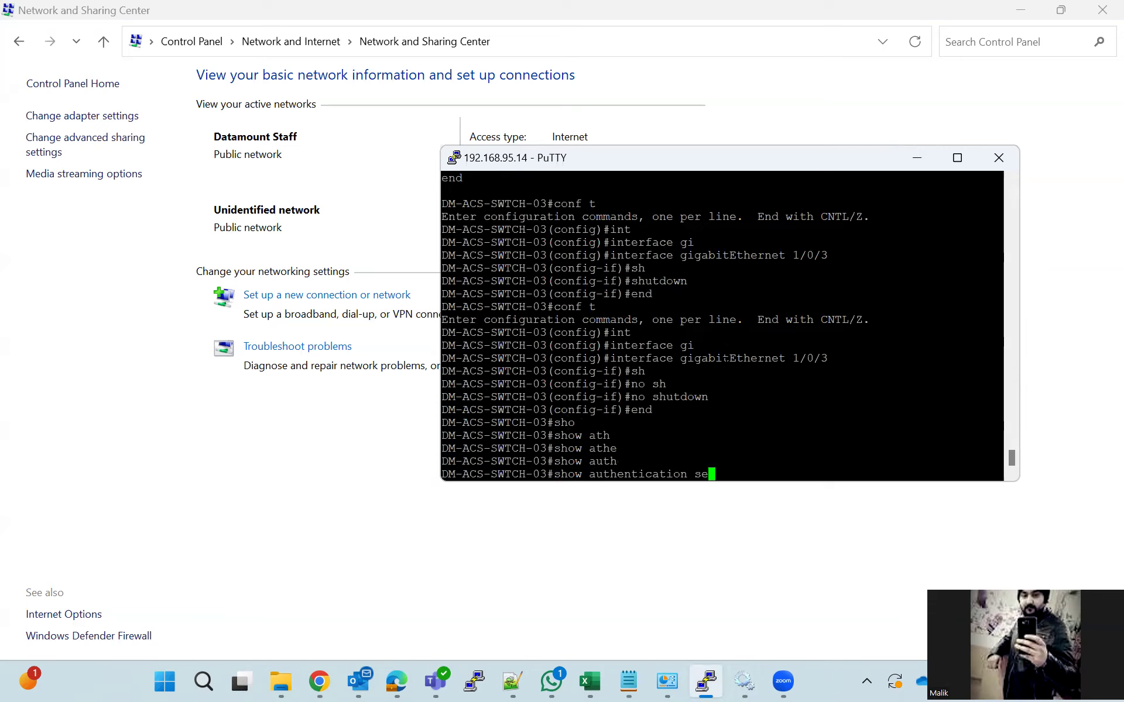
pyautogui.press('Tab')
pyautogui.press('Return')
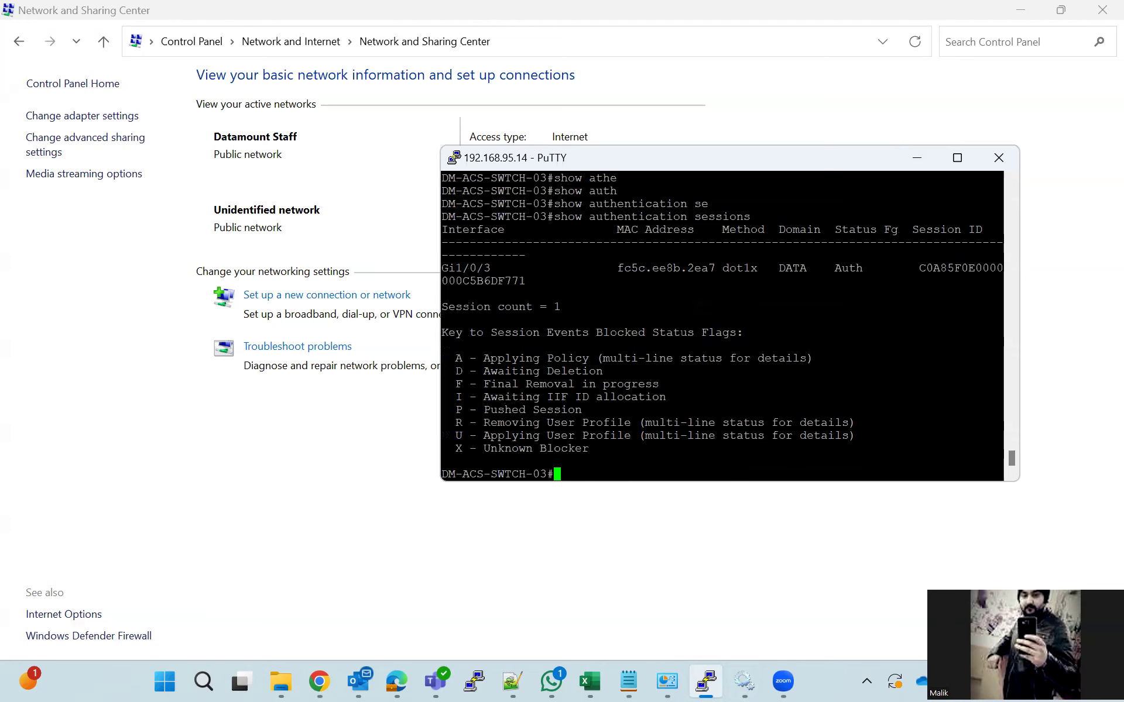
# Maximize PuTTY and highlight the Gi1/0/3 session's interface and MAC address
pyautogui.click(957, 157)
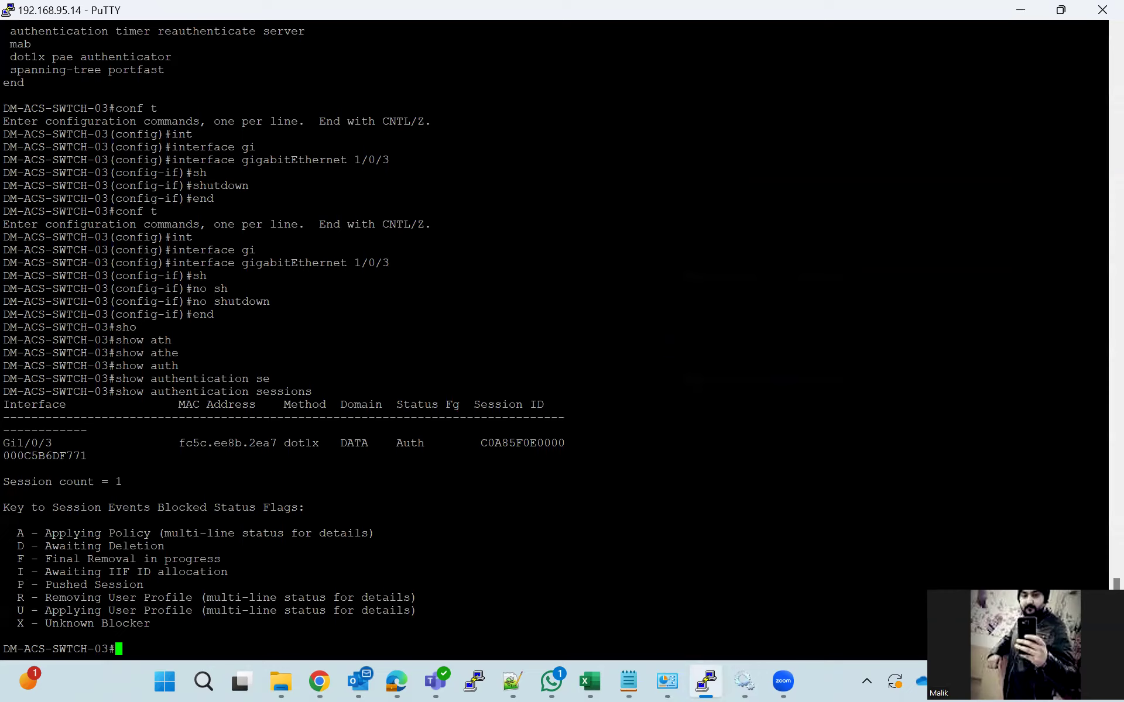
pyautogui.moveTo(3, 443); pyautogui.dragTo(51, 443)
pyautogui.moveTo(172, 443); pyautogui.dragTo(284, 443)
# Show session details for gigabitEthernet 1/0/3, highlighting dot1x success, VLAN 92 and the user name
pyautogui.press('Up')
pyautogui.write('int')
pyautogui.press('Tab')
pyautogui.write('gi')
pyautogui.press('Tab')
pyautogui.write('1/0/3 det')
pyautogui.press('Tab')
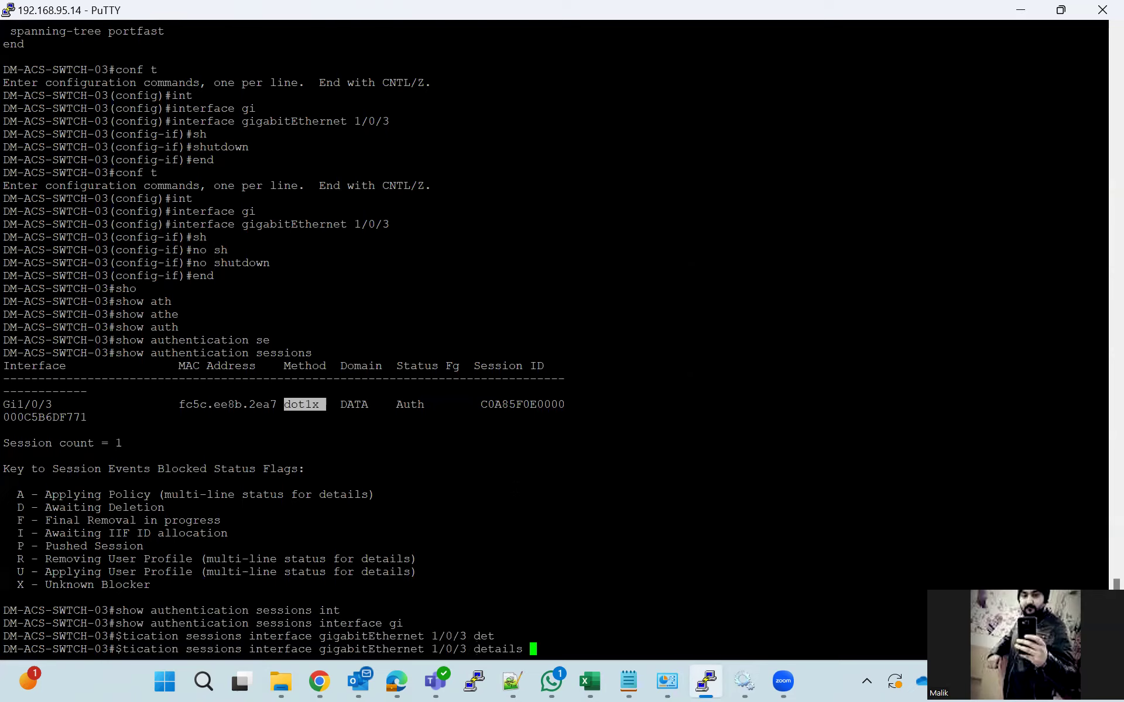
pyautogui.press('Return')
pyautogui.press('space')
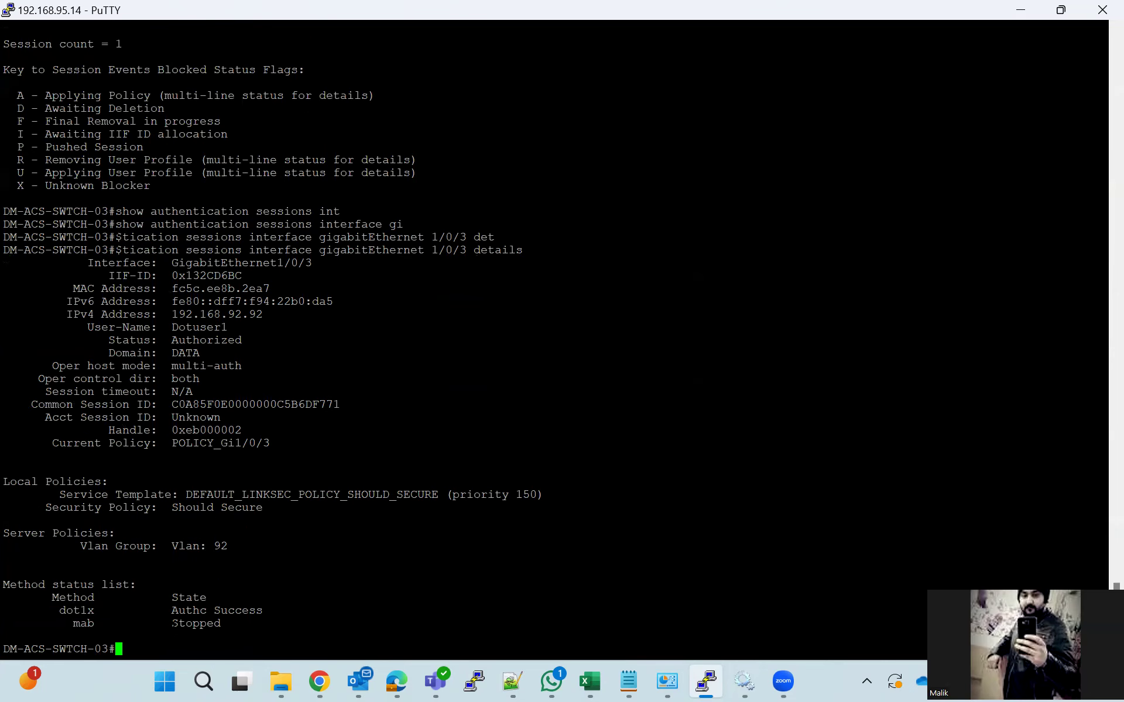
pyautogui.moveTo(52, 610); pyautogui.dragTo(289, 610)
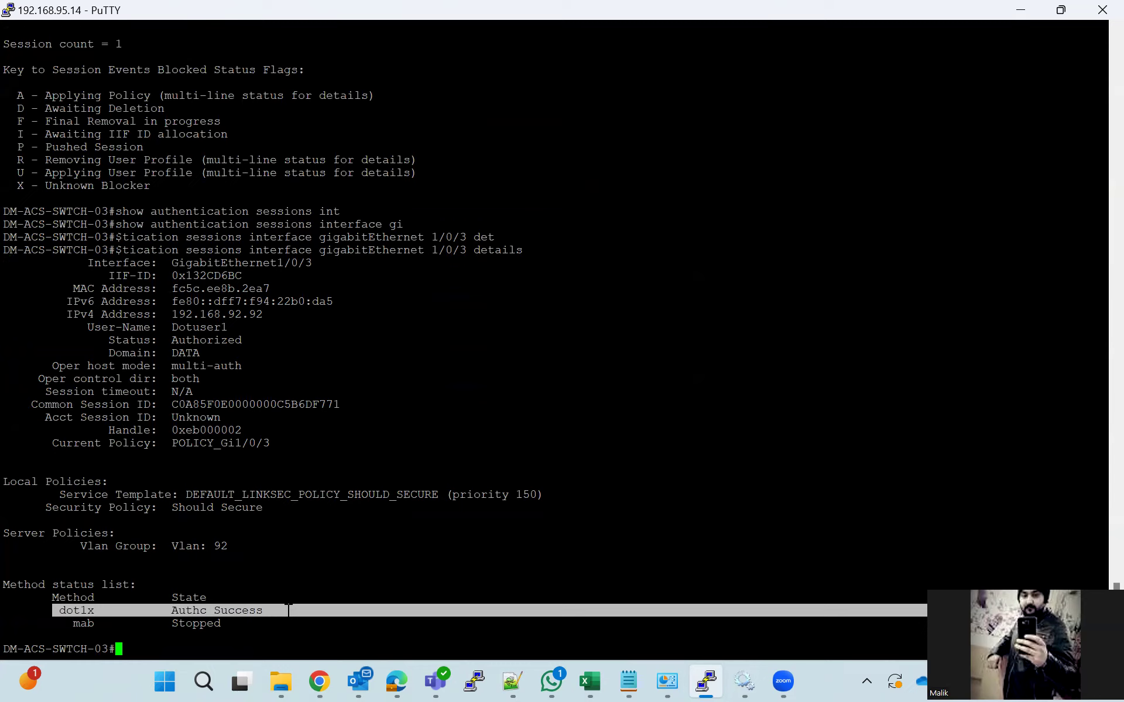
pyautogui.moveTo(80, 546); pyautogui.dragTo(226, 546)
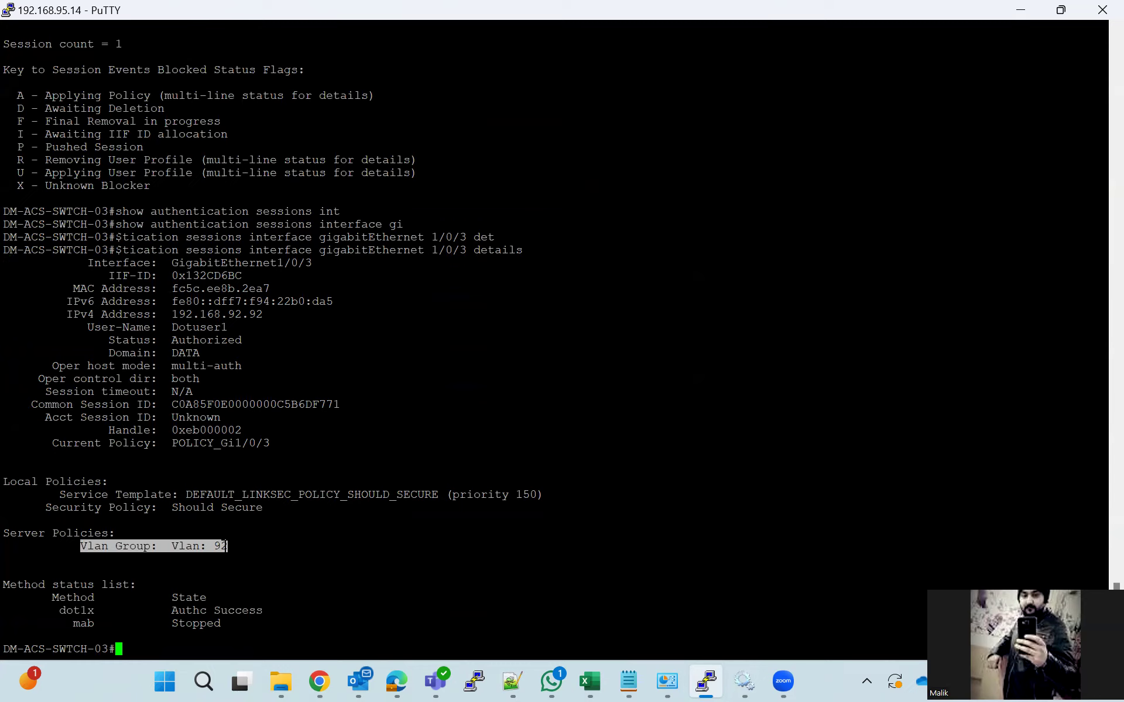
pyautogui.moveTo(266, 315); pyautogui.dragTo(174, 328)
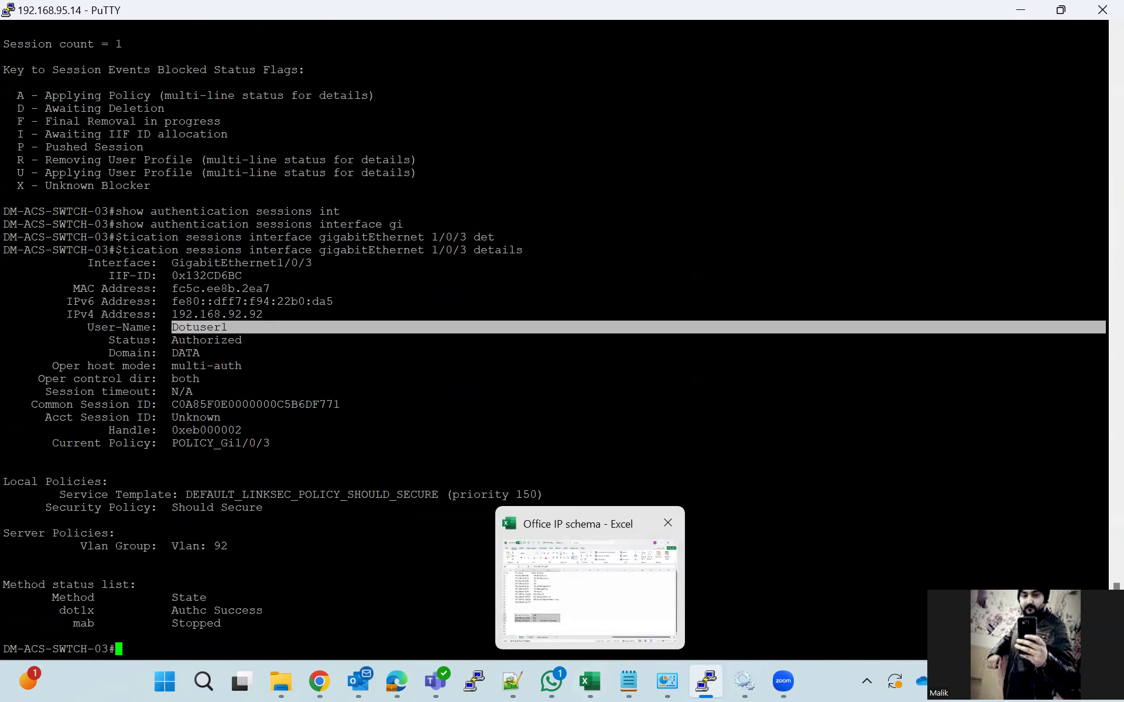
pyautogui.click(319, 682)
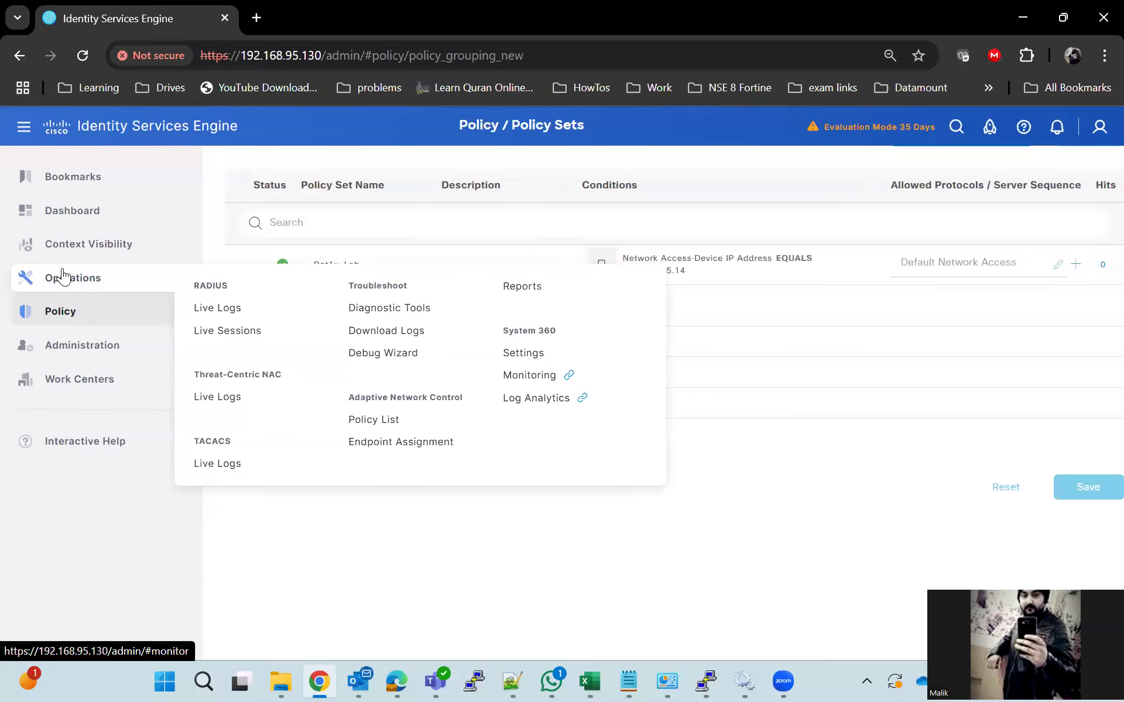
# Open the RADIUS Live Logs and the details of the successful authentication entry
pyautogui.click(217, 308)
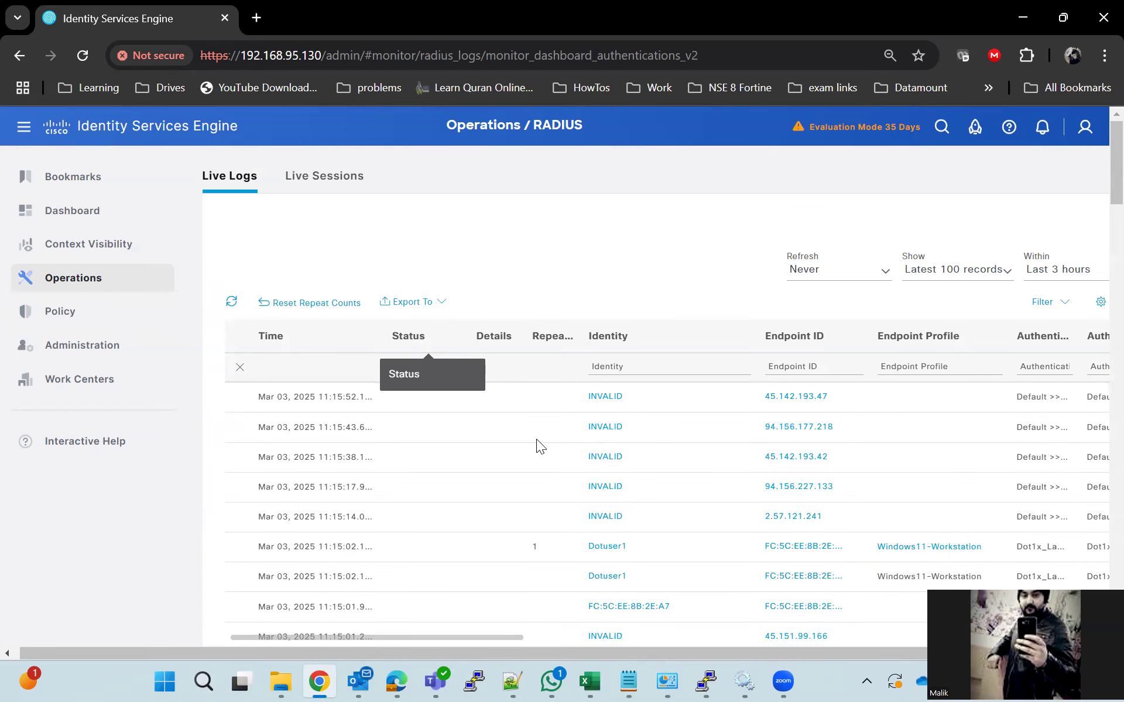
pyautogui.scroll(-2, 649, 606)
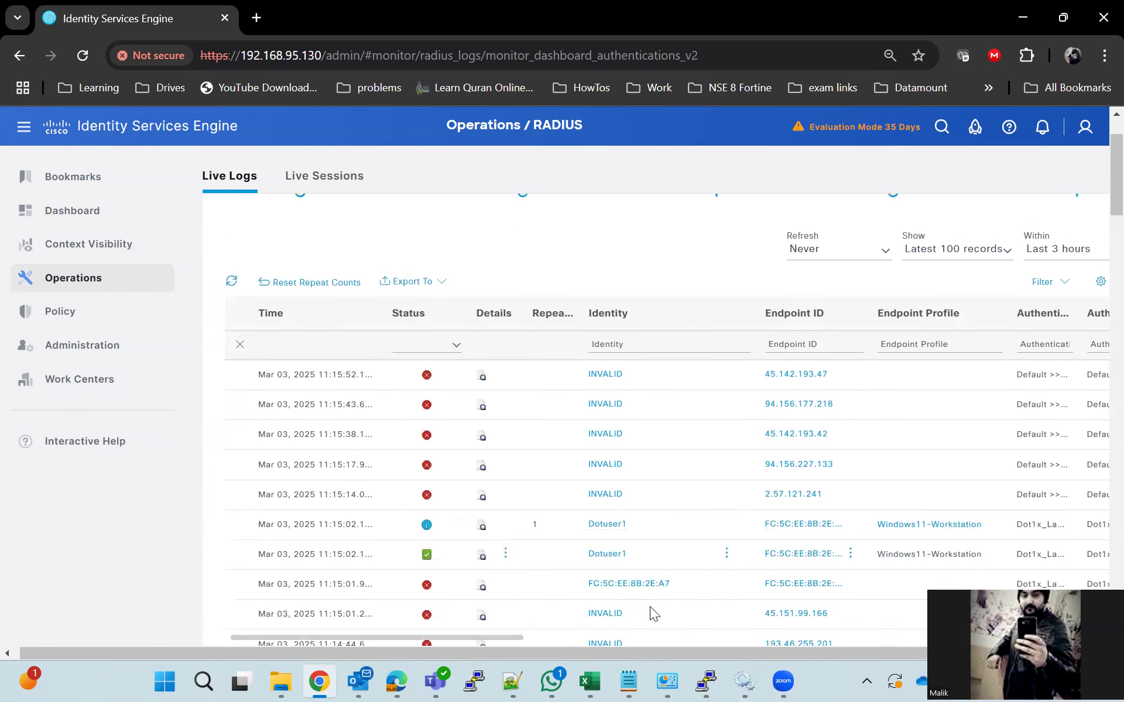
pyautogui.click(483, 525)
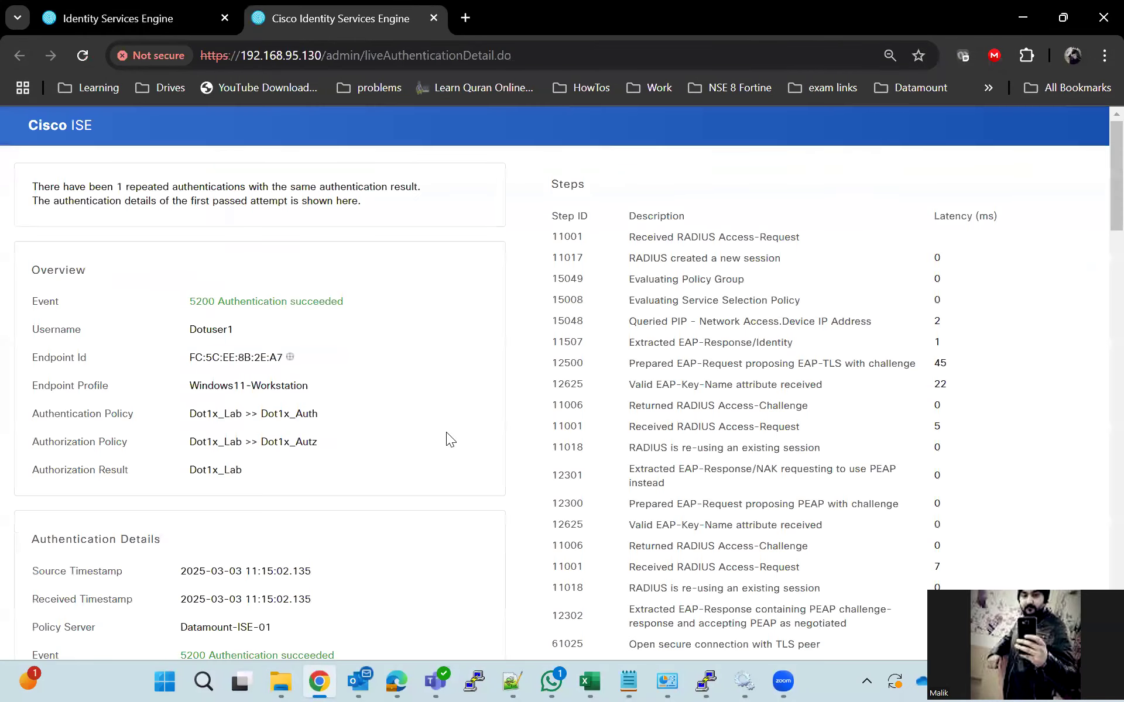
# Review the report, highlighting the endpoint MAC, authentication policy and authorization policy
pyautogui.scroll(-2, 413, 430)
pyautogui.scroll(2, 413, 430)
pyautogui.moveTo(228, 331); pyautogui.dragTo(280, 364)
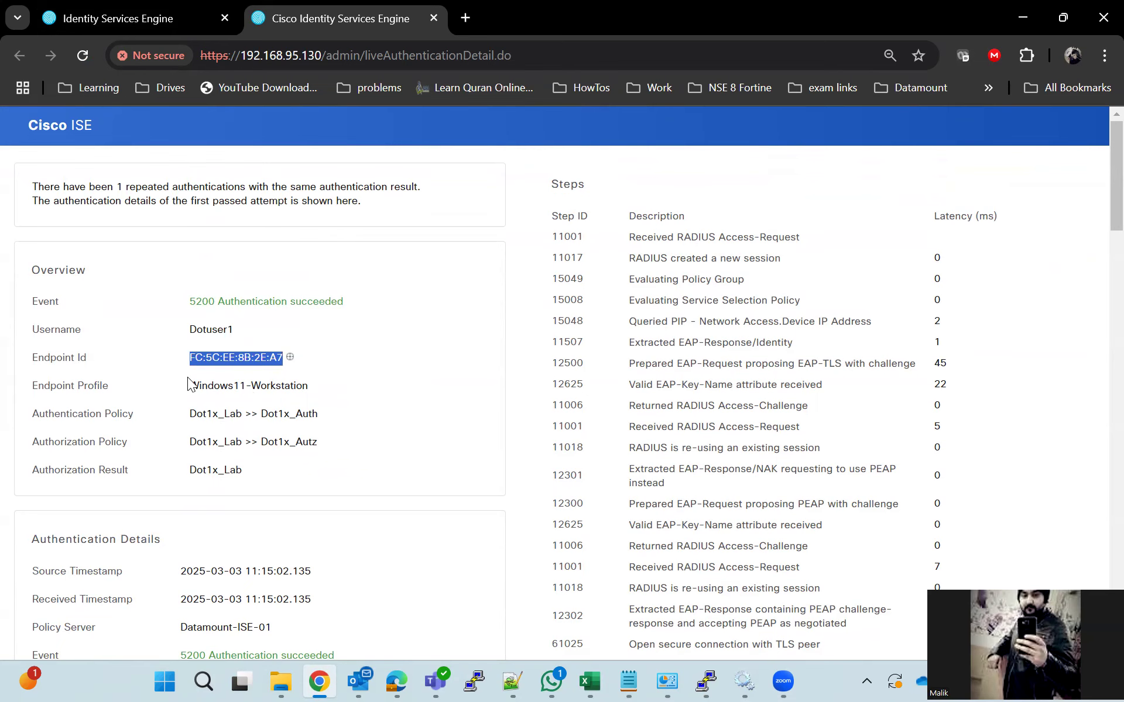
pyautogui.scroll(-2, 169, 418)
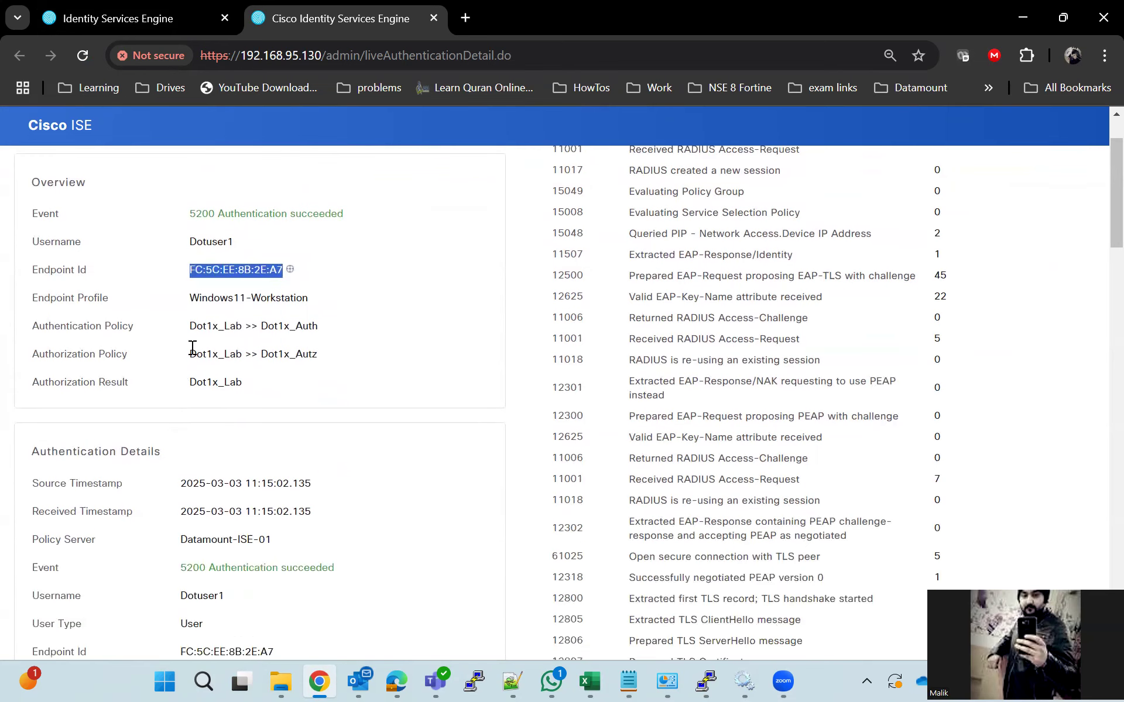
pyautogui.moveTo(189, 333); pyautogui.dragTo(314, 332)
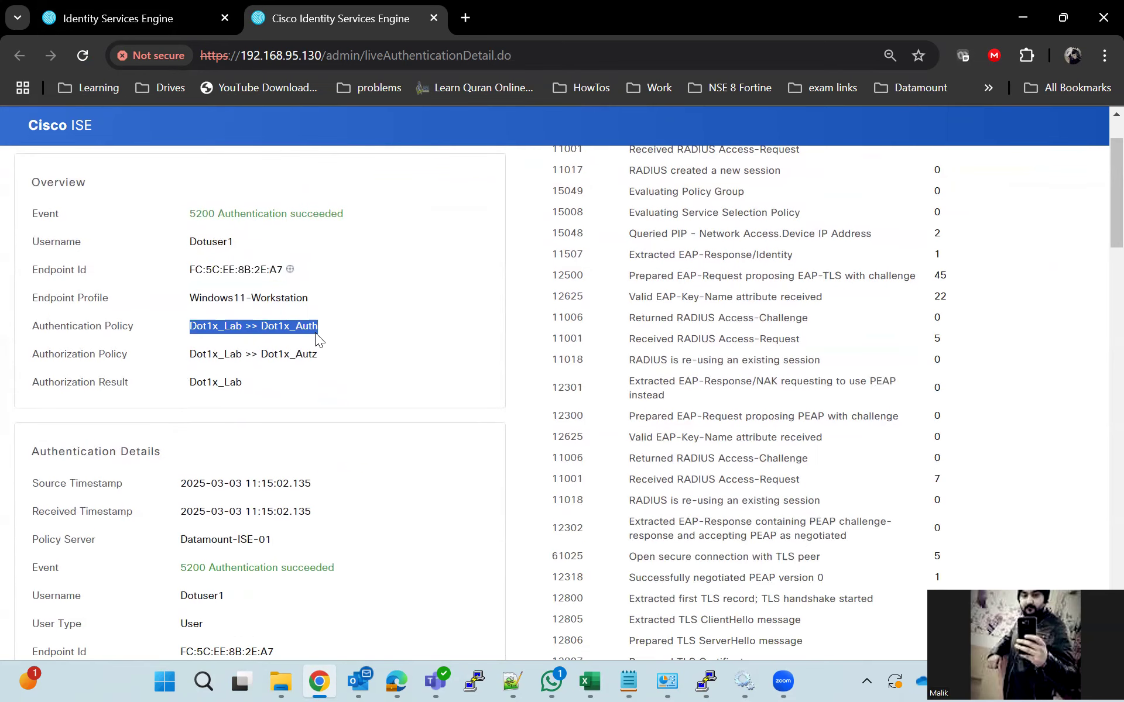
pyautogui.click(325, 367)
pyautogui.moveTo(227, 362); pyautogui.dragTo(177, 384)
pyautogui.scroll(-7, 176, 472)
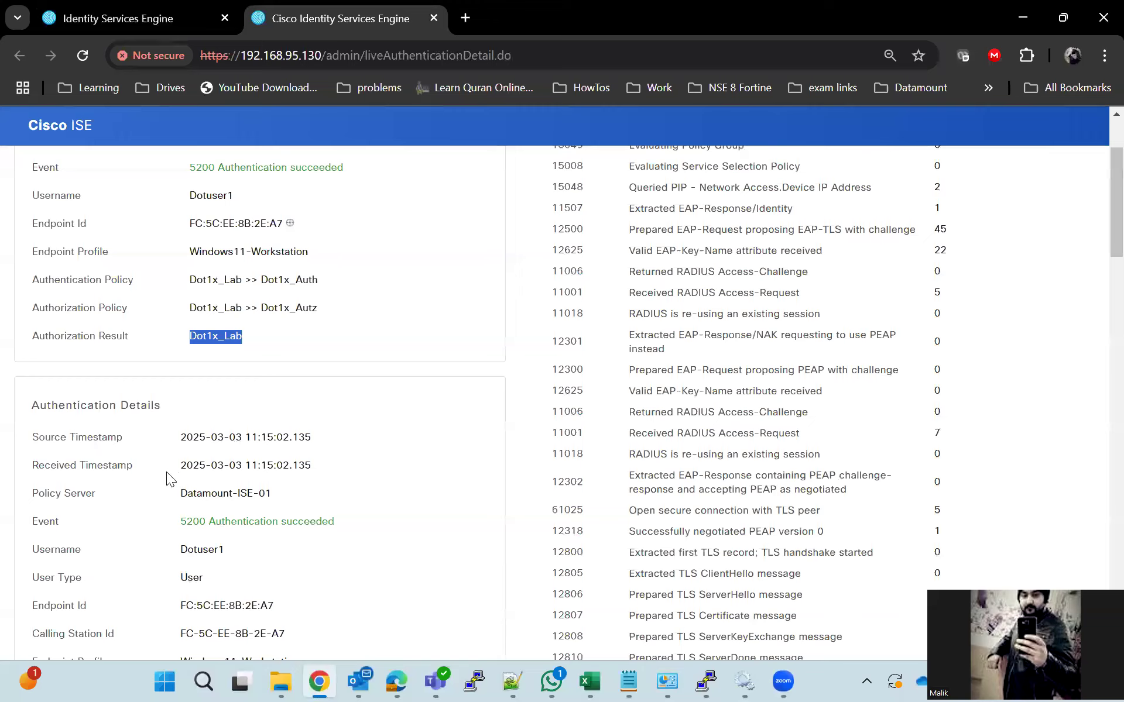
pyautogui.scroll(-10, 153, 476)
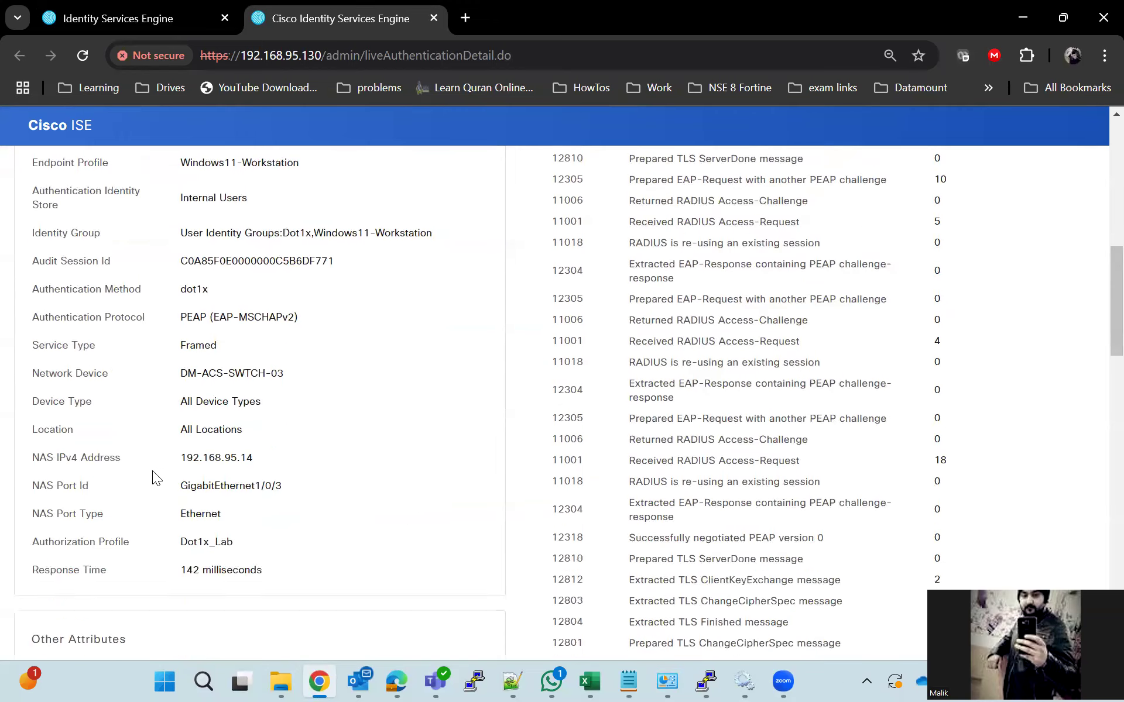
pyautogui.scroll(-3, 152, 471)
pyautogui.scroll(20, 152, 471)
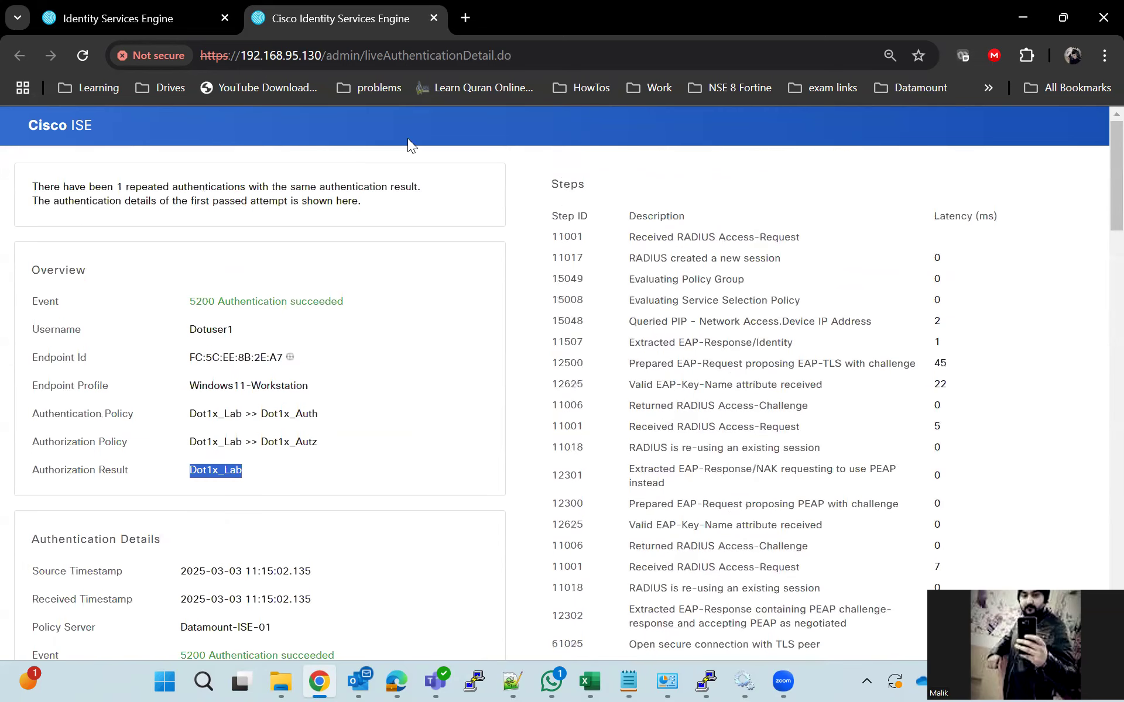
pyautogui.click(1063, 17)
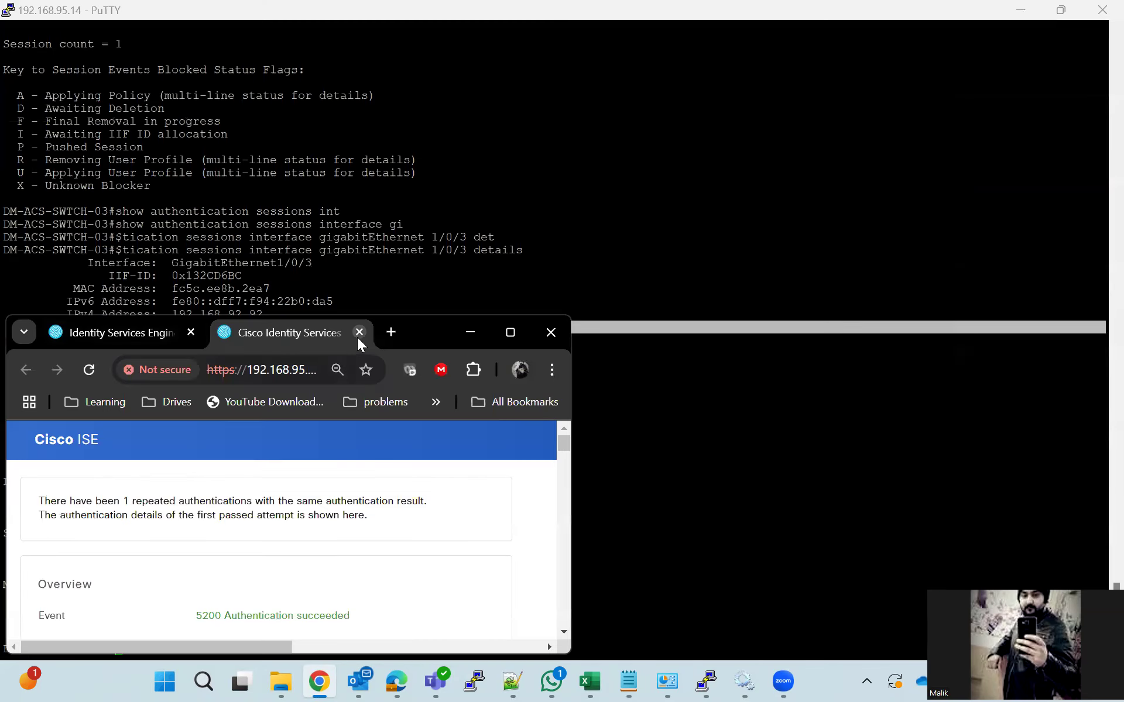
# Close the extra ISE tab and go to Policy Results > Authorization > Downloadable ACLs
pyautogui.click(358, 337)
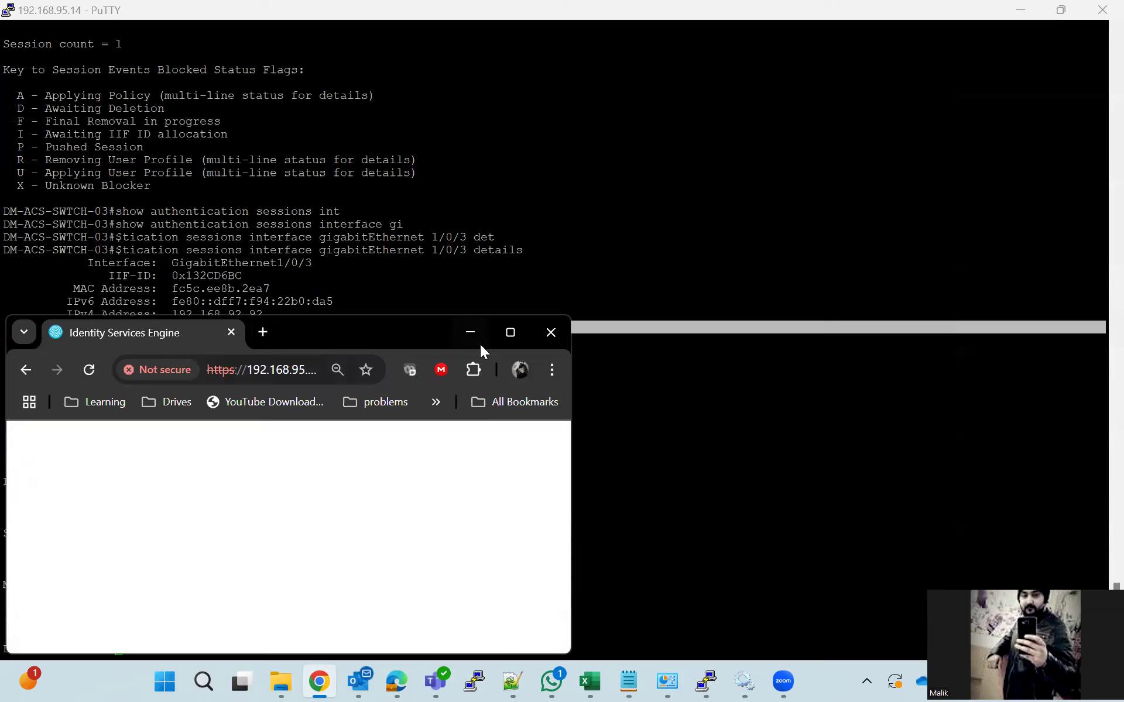
pyautogui.click(511, 339)
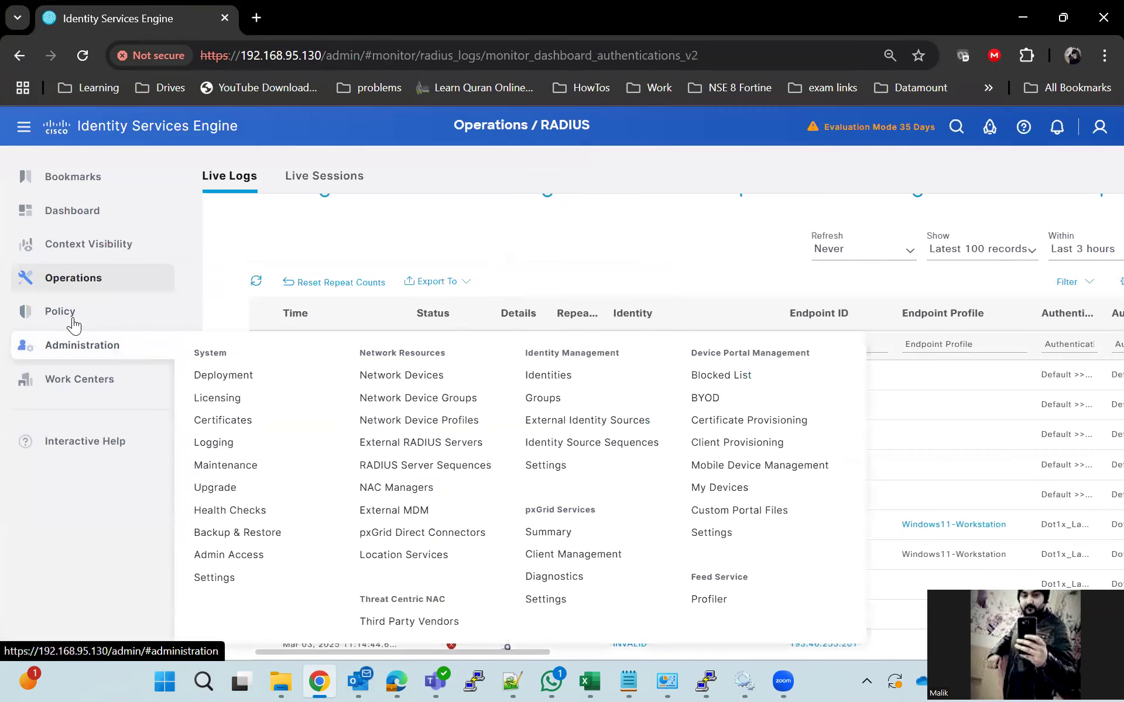
pyautogui.moveTo(73, 319)
pyautogui.click(375, 388)
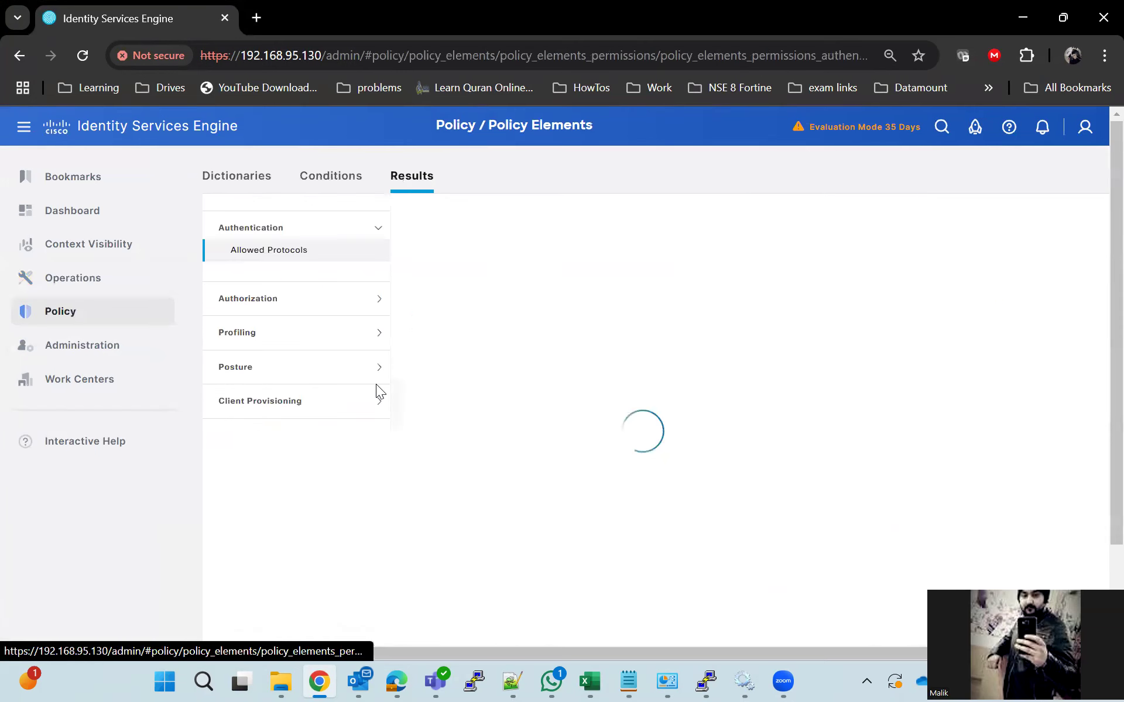
pyautogui.click(272, 299)
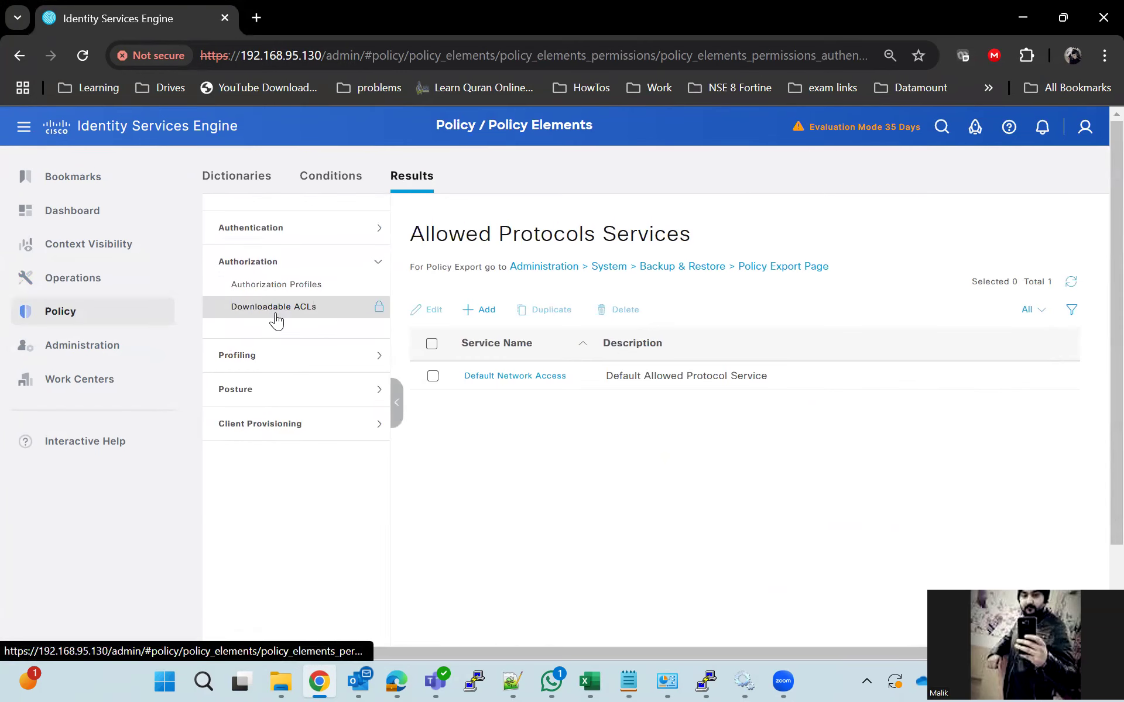
pyautogui.click(275, 310)
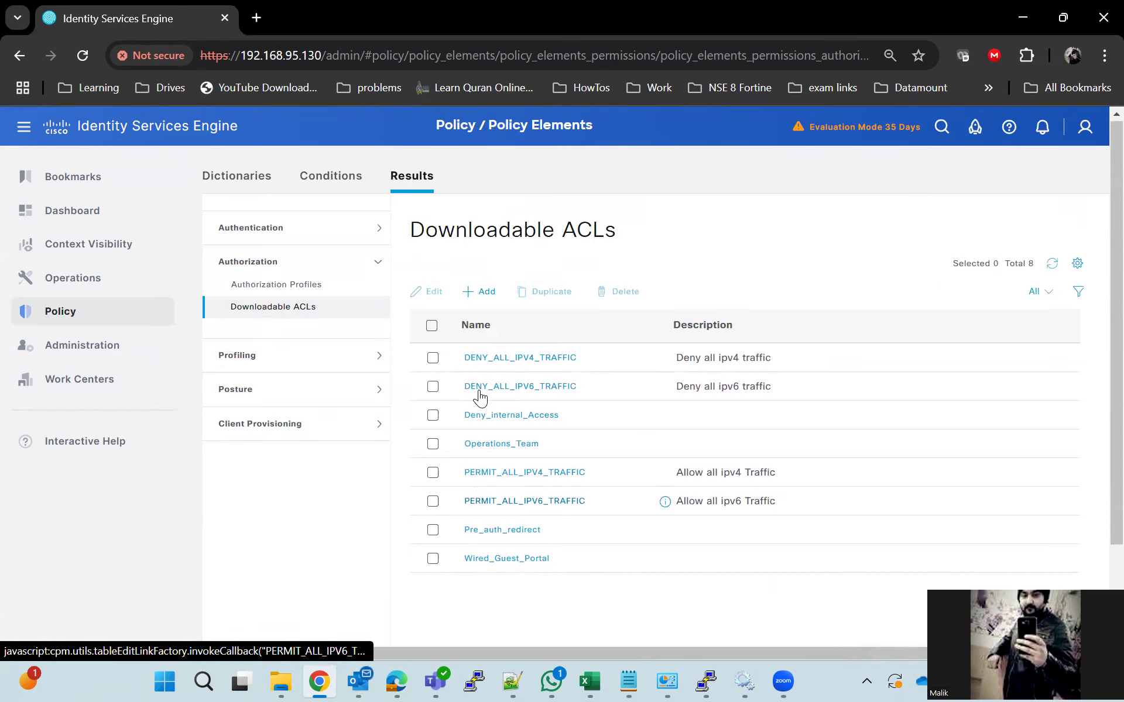
# Add a new downloadable ACL named dot1x_Dacl and begin its DACL content with 'de'
pyautogui.click(485, 295)
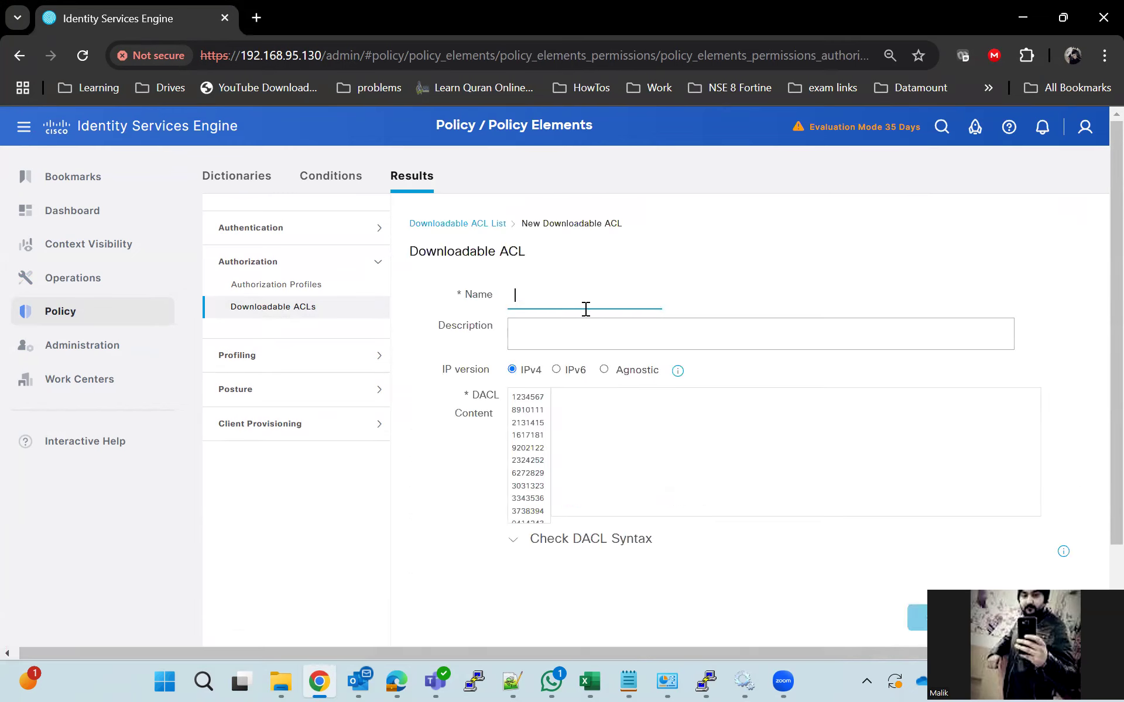
pyautogui.write('dot1x_Dacl')
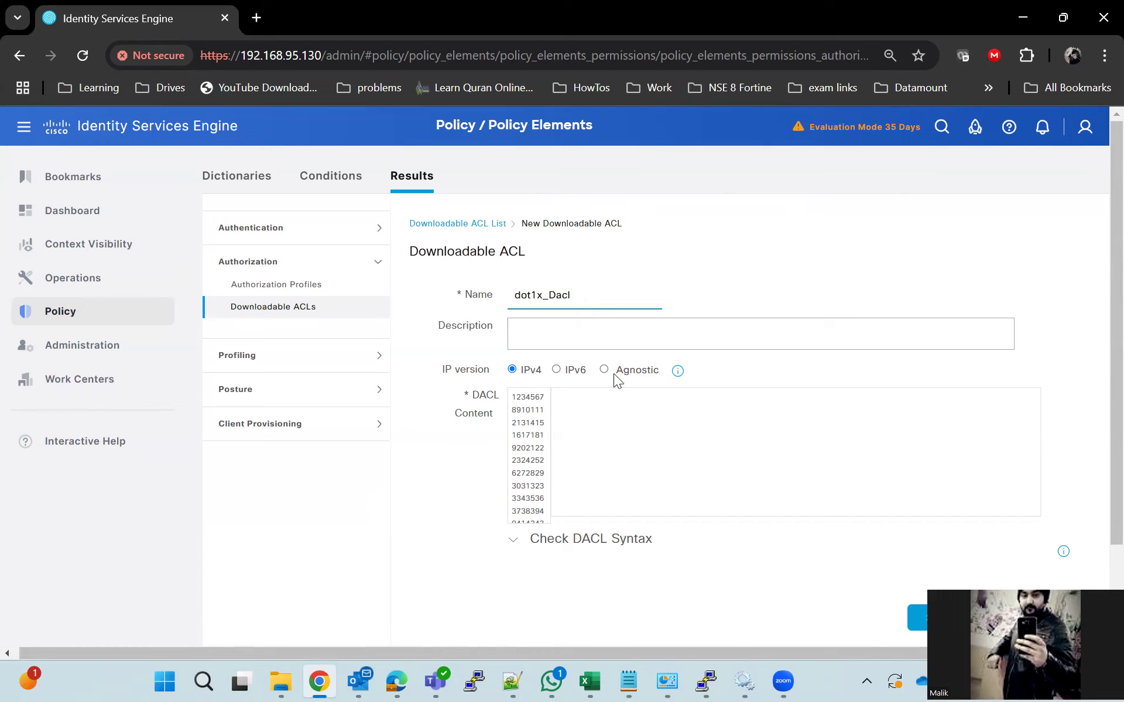
pyautogui.click(634, 428)
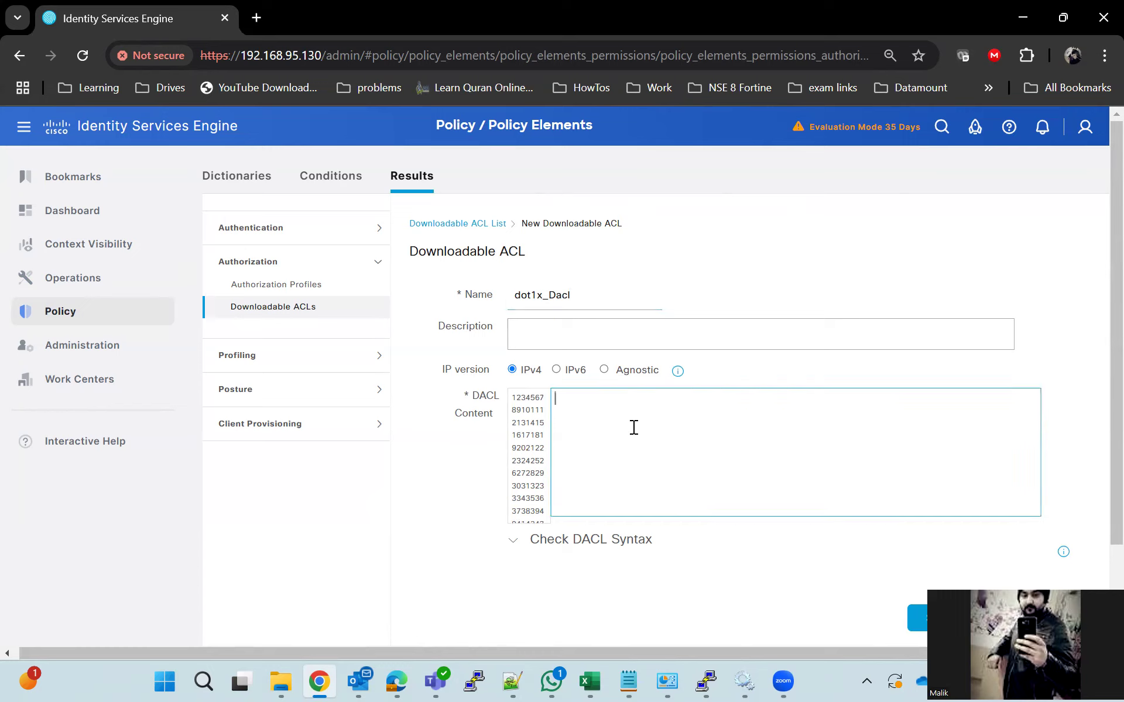
pyautogui.write('de')
pyautogui.click(175, 680)
# Ping 192.168.92.1 from Command Prompt, stopping after two replies, then minimize it
pyautogui.write('cmd')
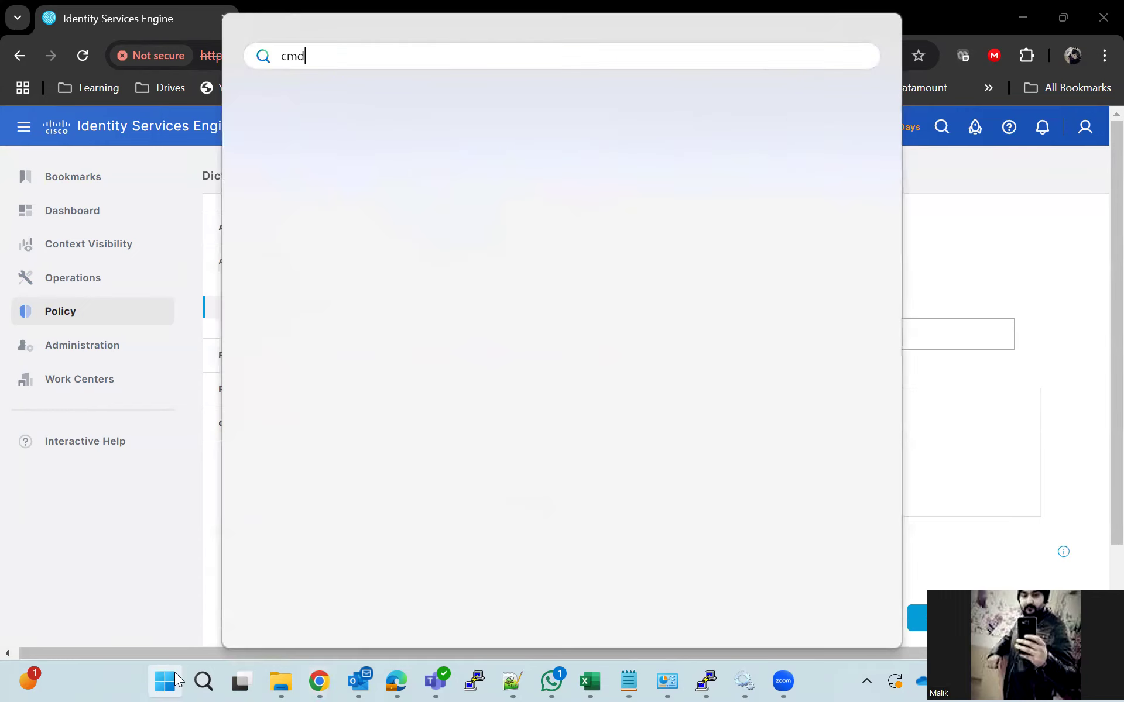
pyautogui.press('Return')
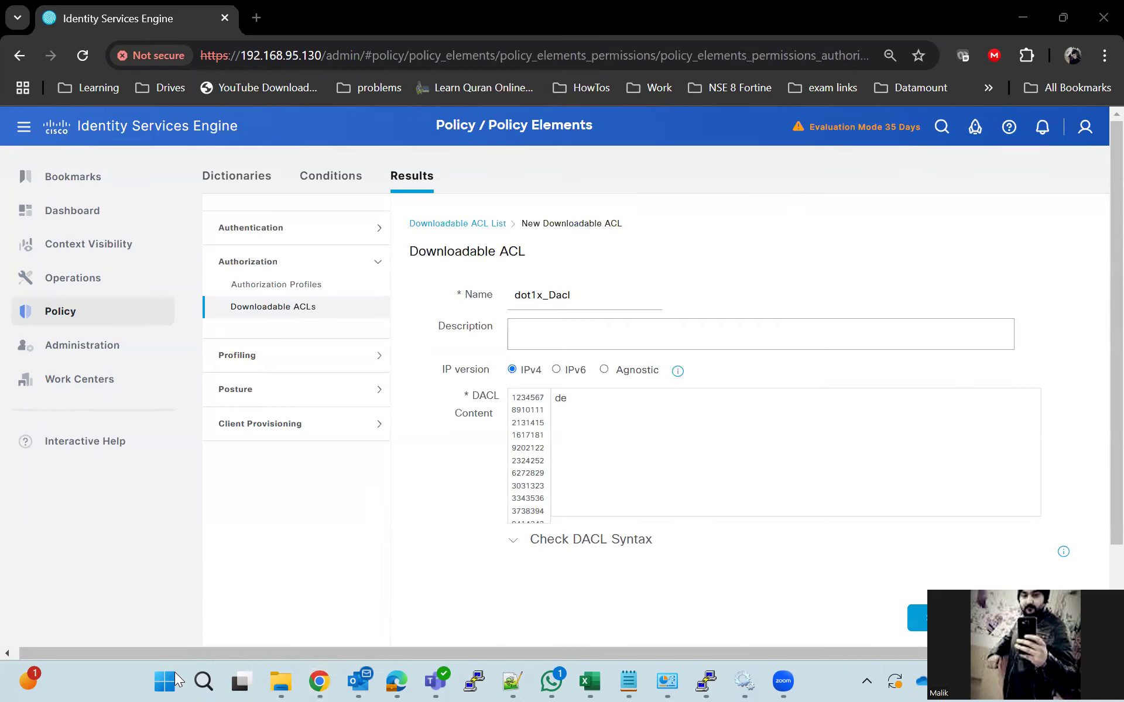
pyautogui.write('ping')
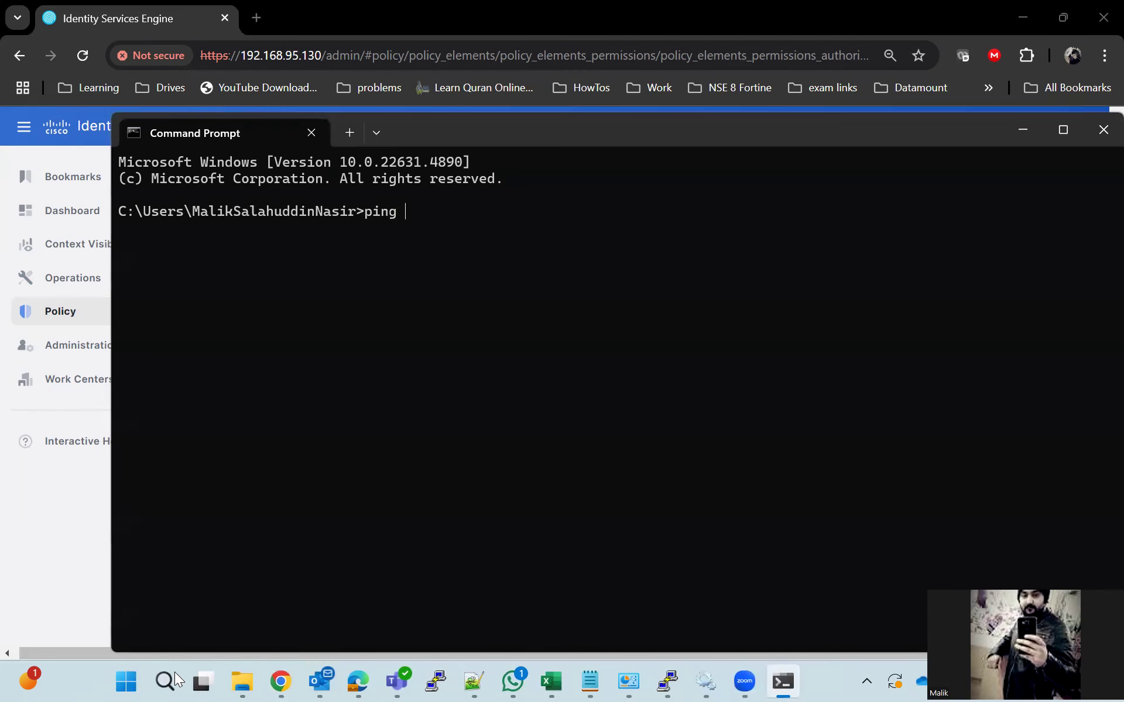
pyautogui.write(' 192.168.92.1')
pyautogui.press('Return')
pyautogui.hotkey('ctrl', 'c')
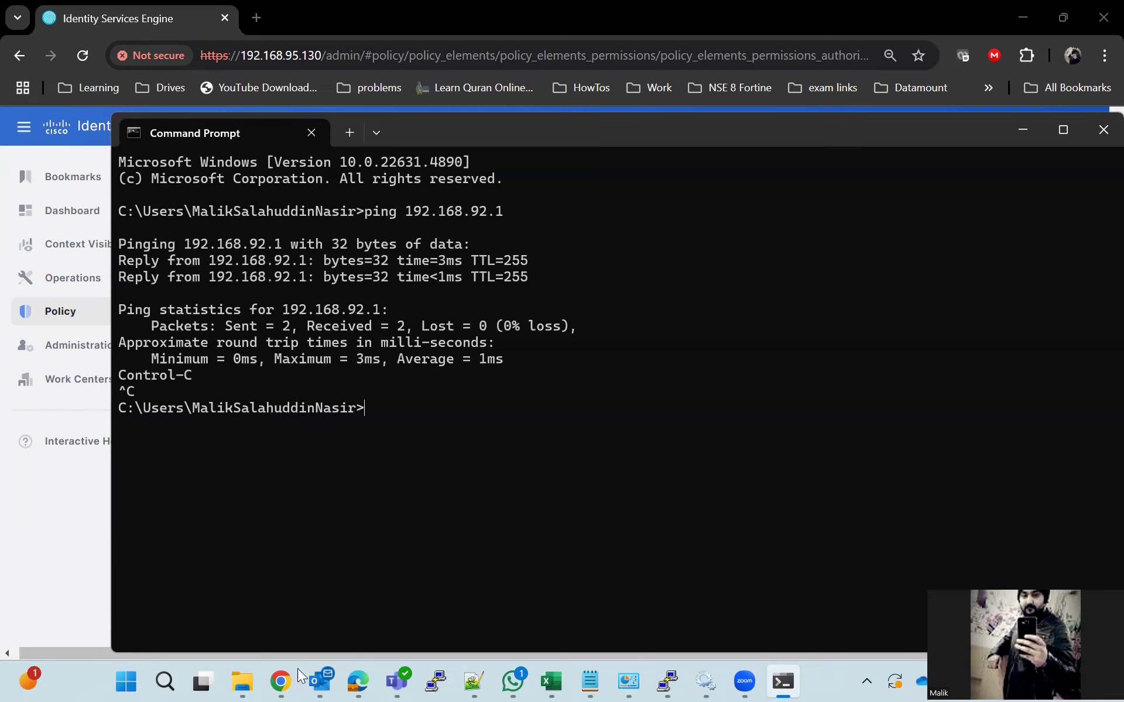
pyautogui.click(1018, 133)
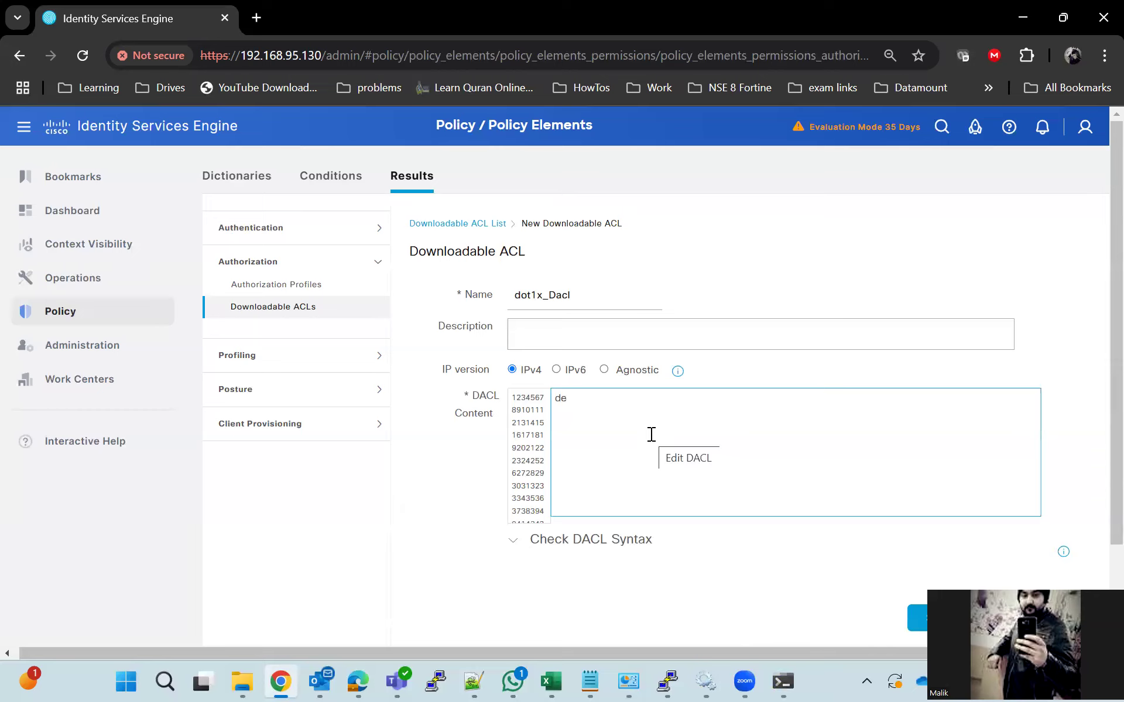
# Enter the rule 'deny ip any host 192.168.92.1' and check the DACL syntax
pyautogui.write('ny ip any host 192.1')
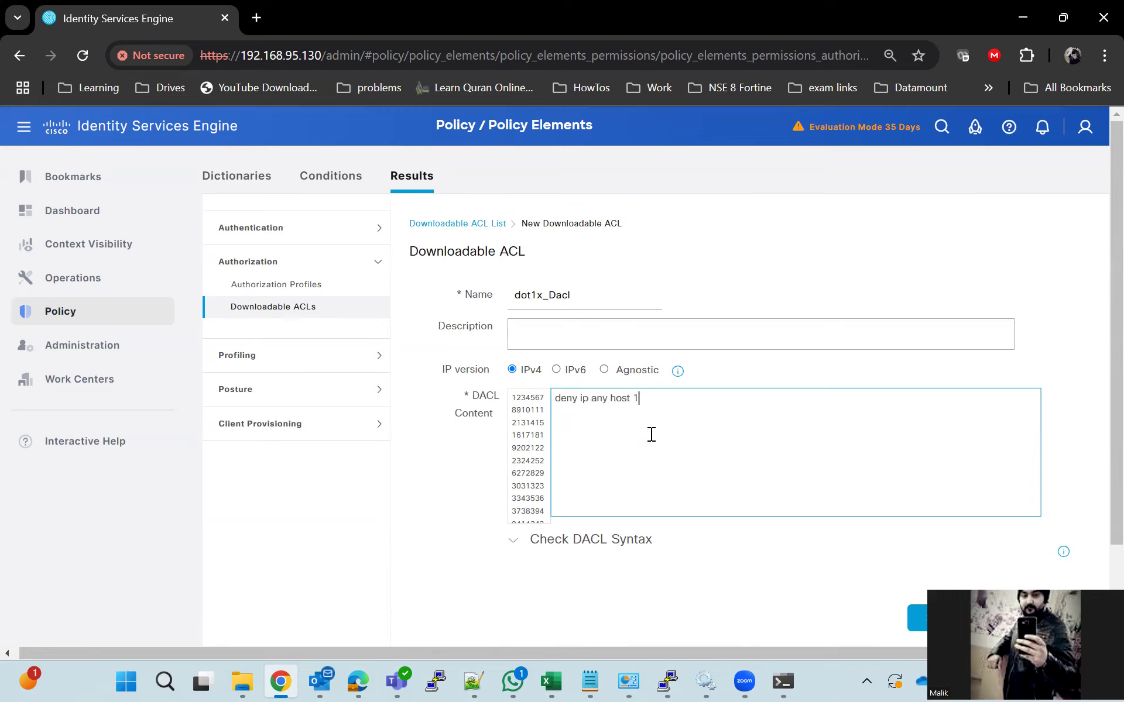
pyautogui.write('68.92.1')
pyautogui.click(566, 540)
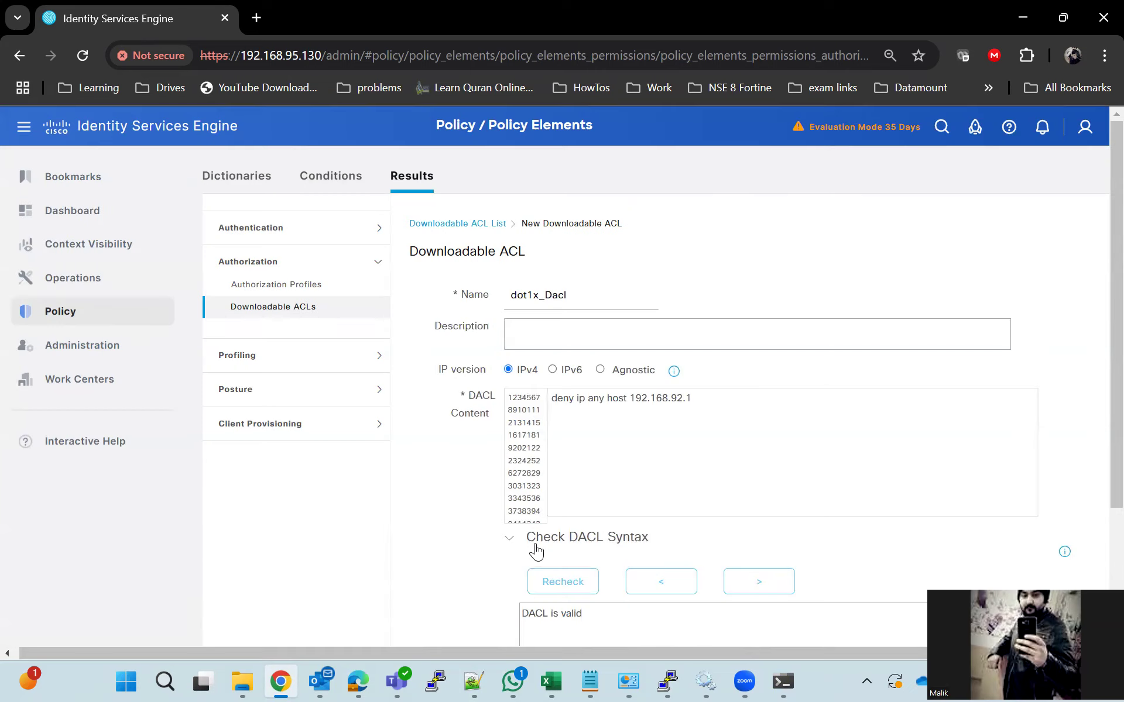
pyautogui.scroll(-2, 644, 515)
pyautogui.scroll(-2, 708, 489)
# Add 'permit ip any any' as a second line, recheck syntax and submit dot1x_Dacl
pyautogui.click(704, 228)
pyautogui.press('Return')
pyautogui.write('permit ')
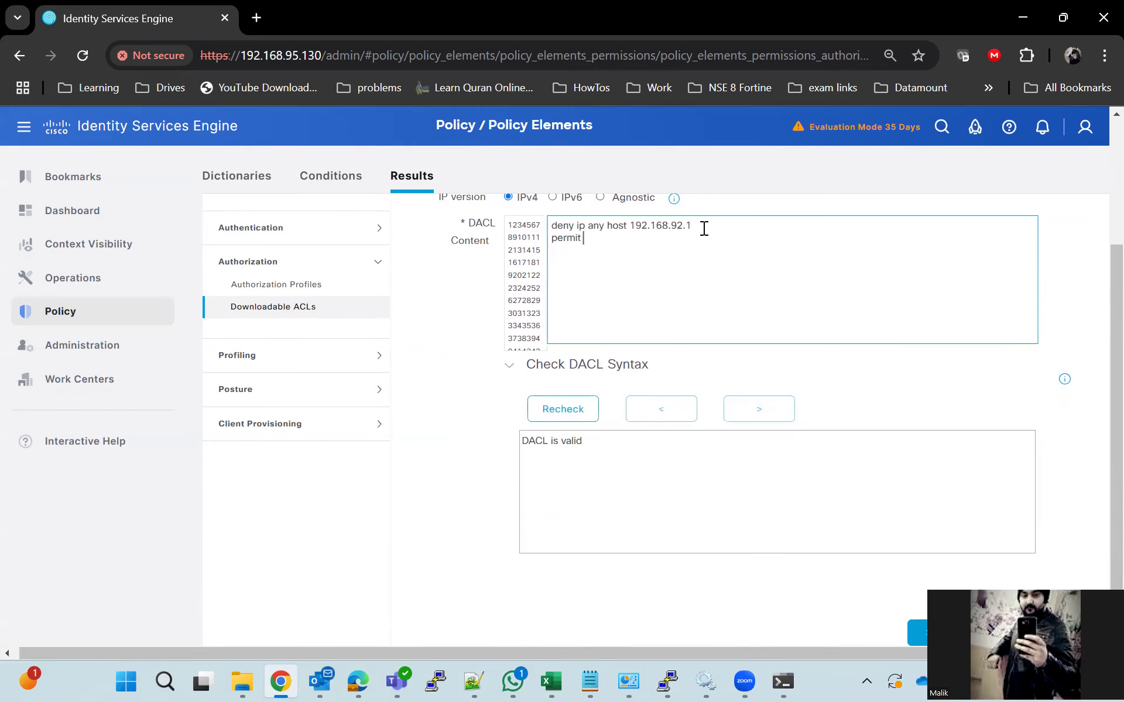
pyautogui.write('ip any any')
pyautogui.click(566, 408)
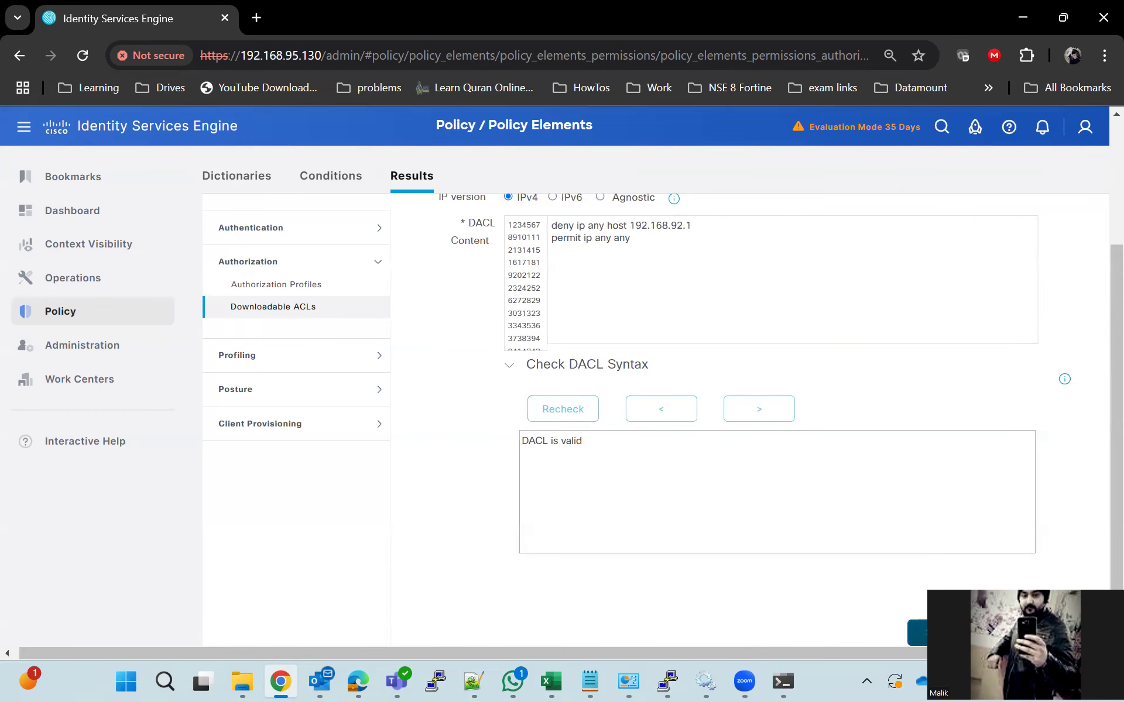
pyautogui.click(916, 633)
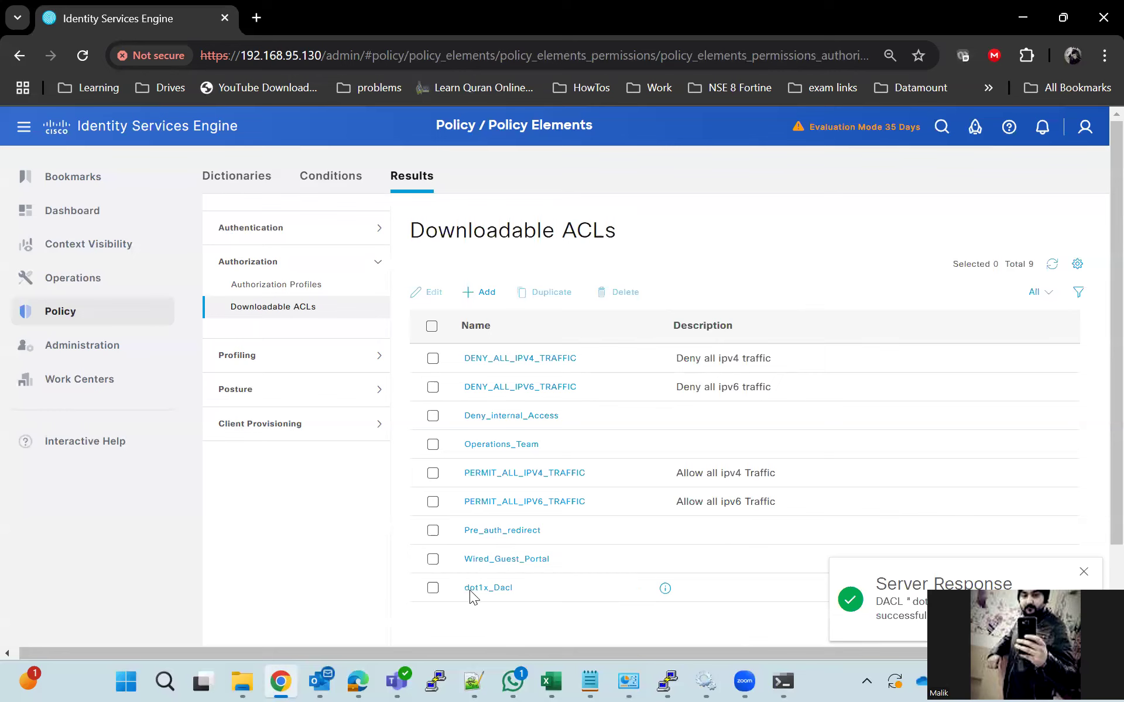
# Inspect the Operations_VLAN_92 authorization profile's DACL setup, then return to the profiles list
pyautogui.click(325, 285)
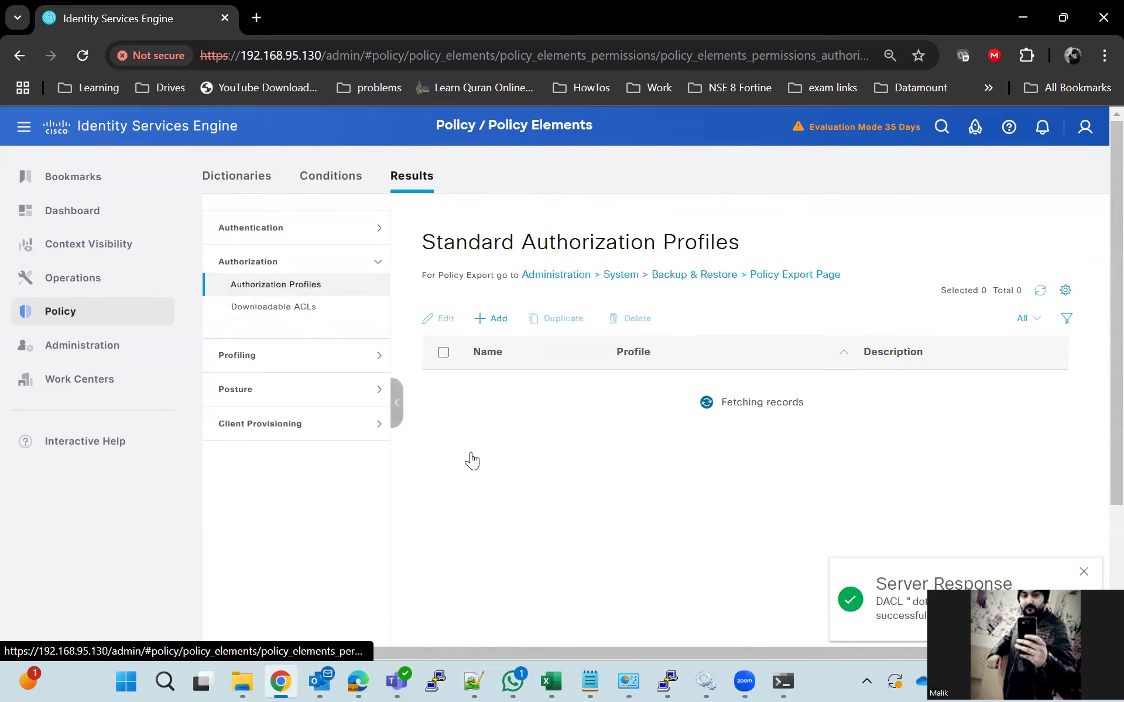
pyautogui.scroll(-6, 496, 534)
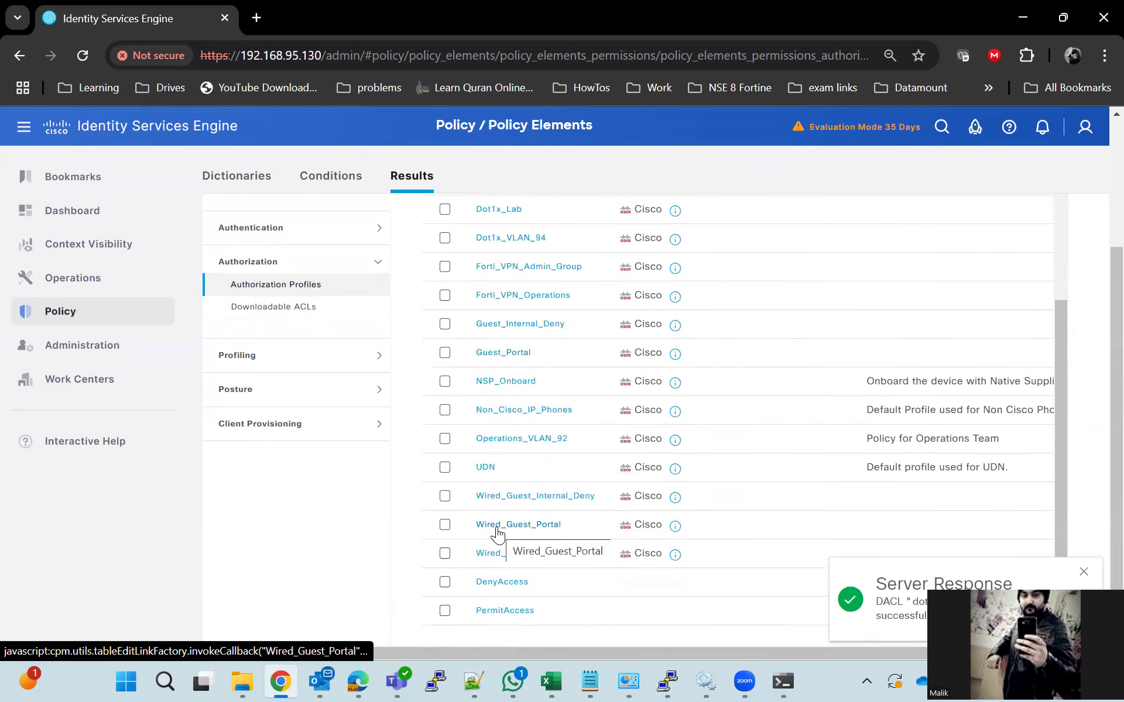
pyautogui.click(491, 440)
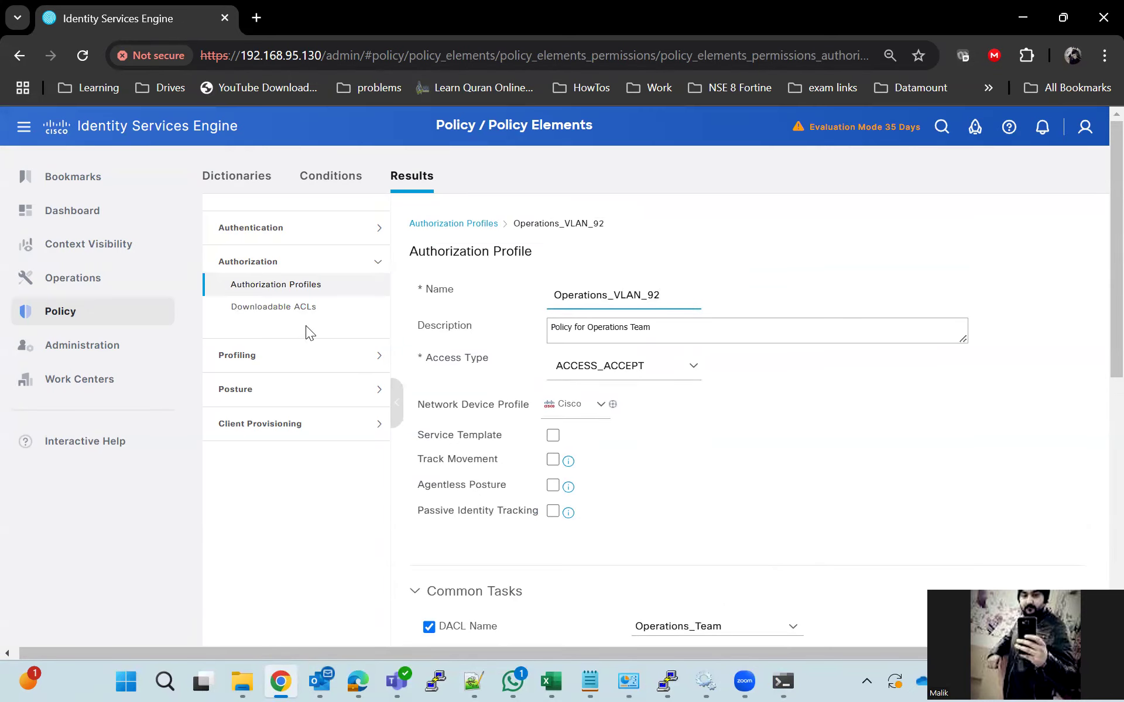
pyautogui.click(326, 287)
pyautogui.click(582, 278)
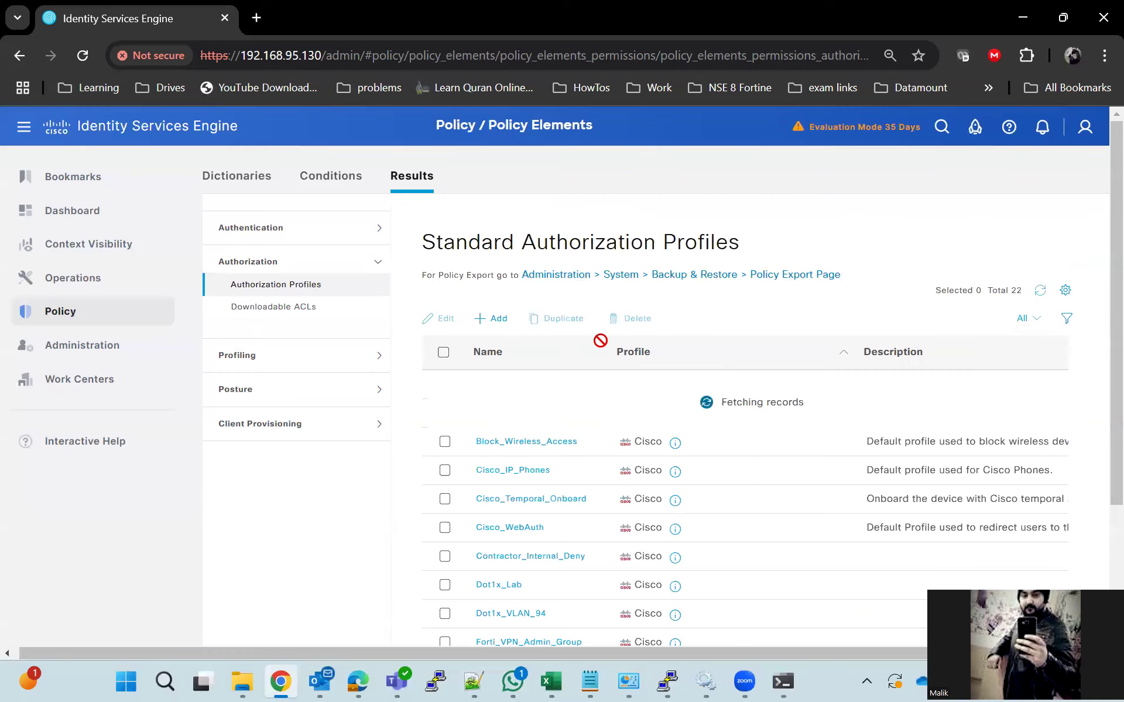
pyautogui.scroll(-2, 527, 462)
# Enable DACL Name dot1x_Dacl on the Dot1x_Lab profile, save, and minimize Chrome
pyautogui.click(507, 498)
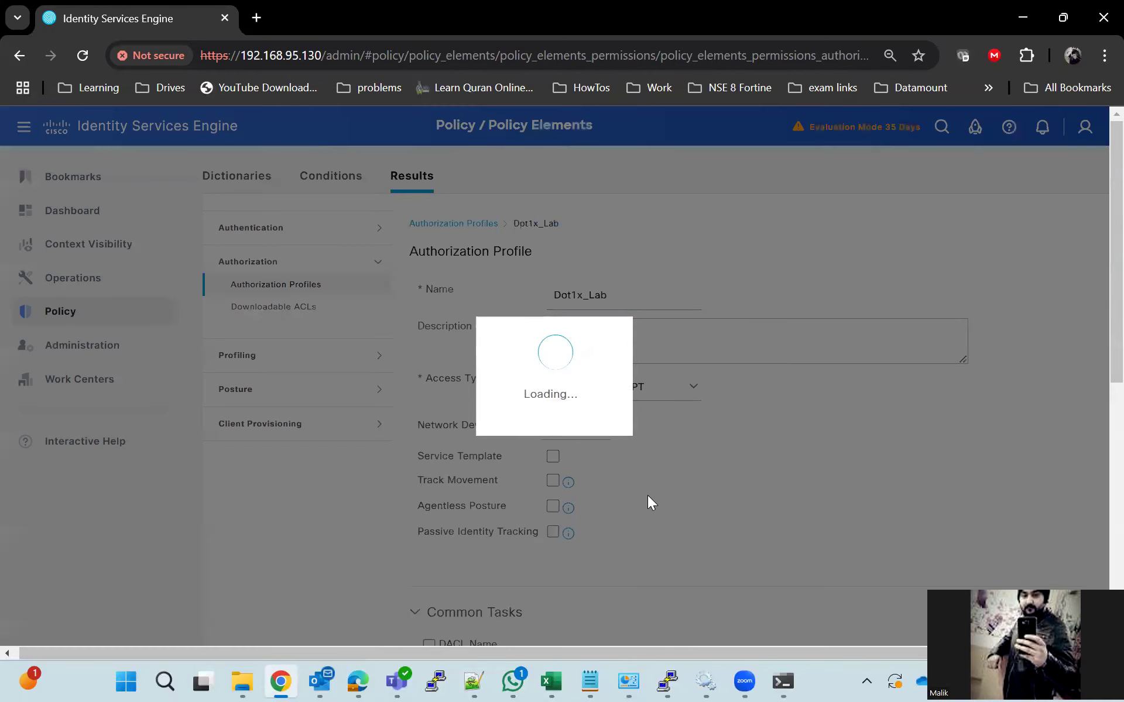
pyautogui.scroll(-3, 599, 495)
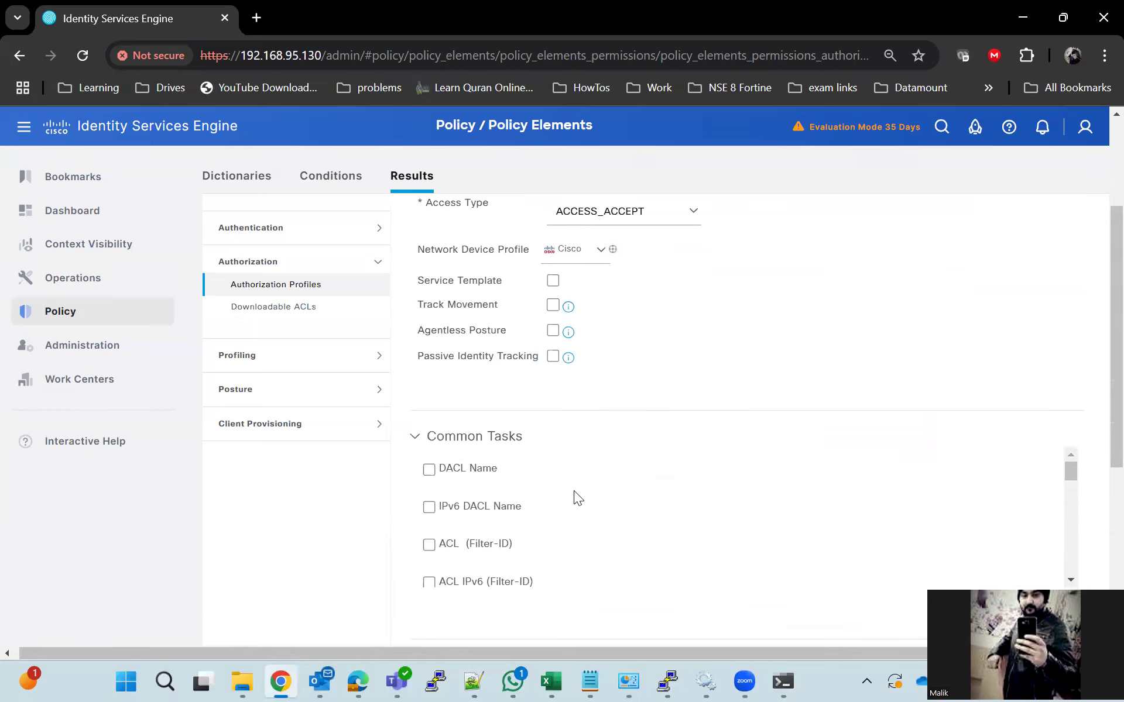
pyautogui.click(429, 472)
pyautogui.click(792, 473)
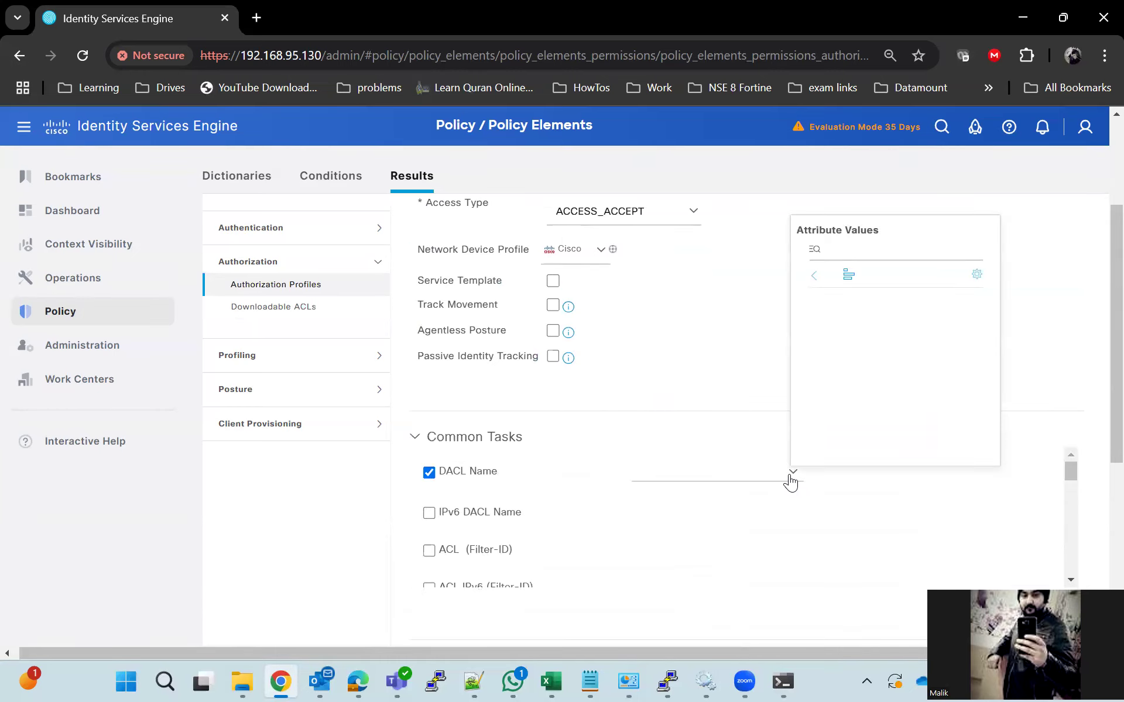
pyautogui.click(892, 314)
pyautogui.scroll(-10, 991, 454)
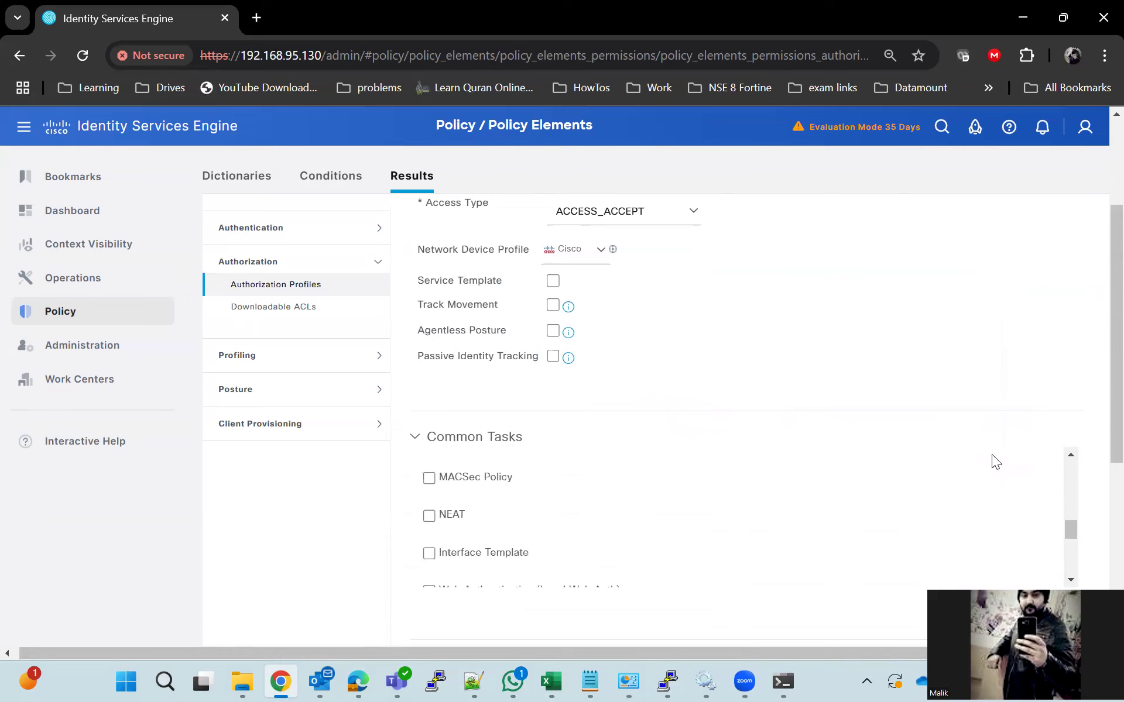
pyautogui.click(917, 632)
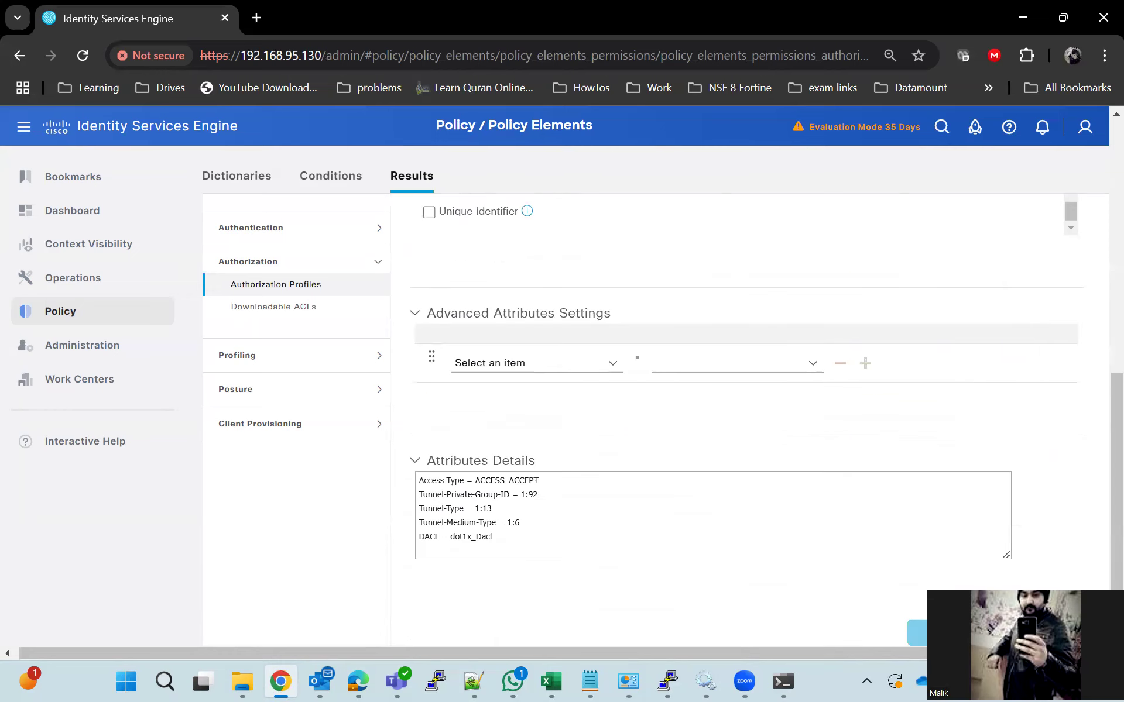
pyautogui.click(1022, 17)
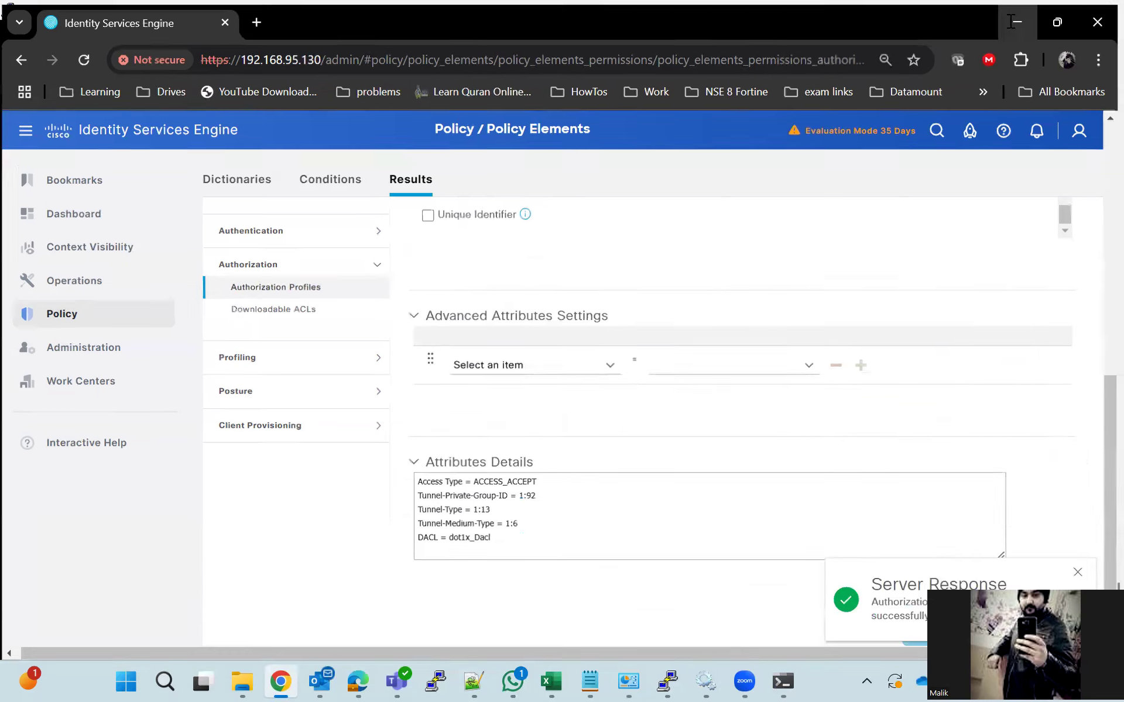
# Enter configuration mode for interface GigabitEthernet 1/0/3 on the switch
pyautogui.press('Return')
pyautogui.press('Return')
pyautogui.write('conf t')
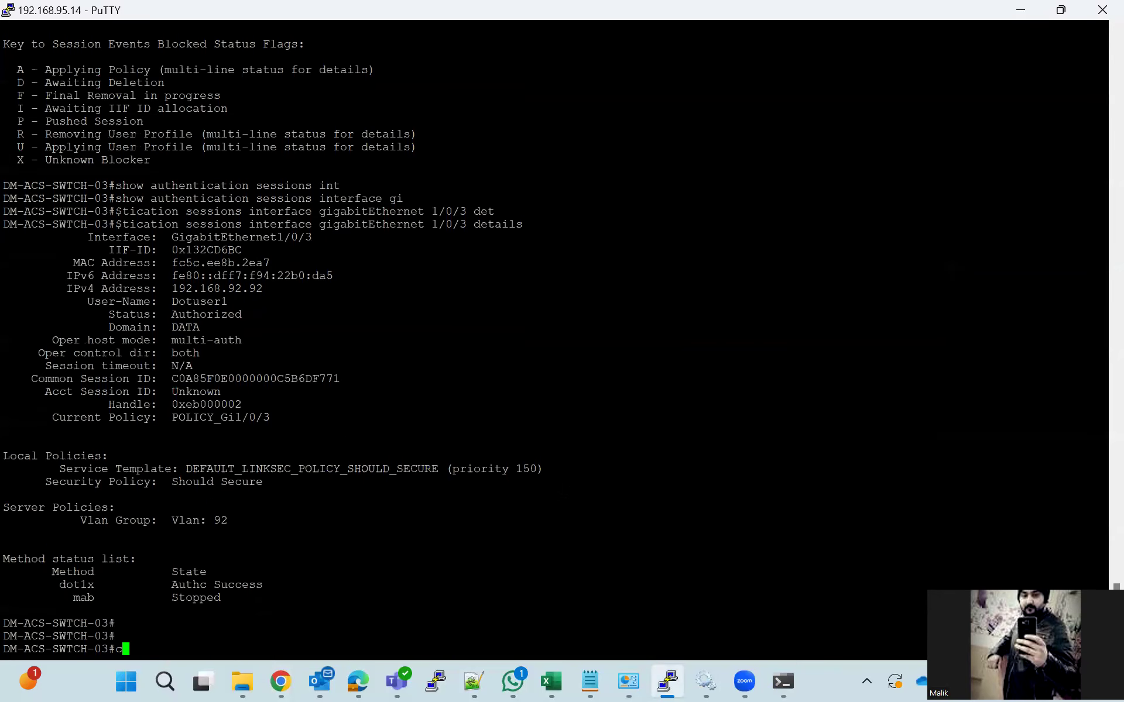
pyautogui.press('Return')
pyautogui.write('int')
pyautogui.press('Tab')
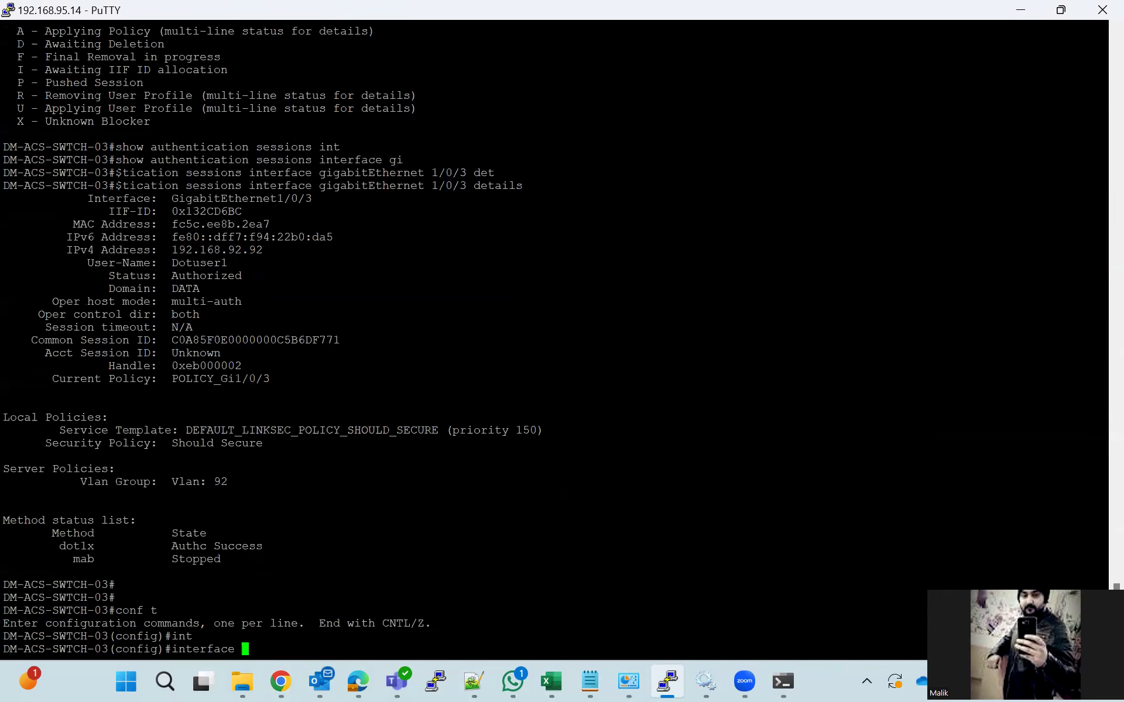
pyautogui.write('gi')
pyautogui.press('Tab')
pyautogui.write('1/0/3')
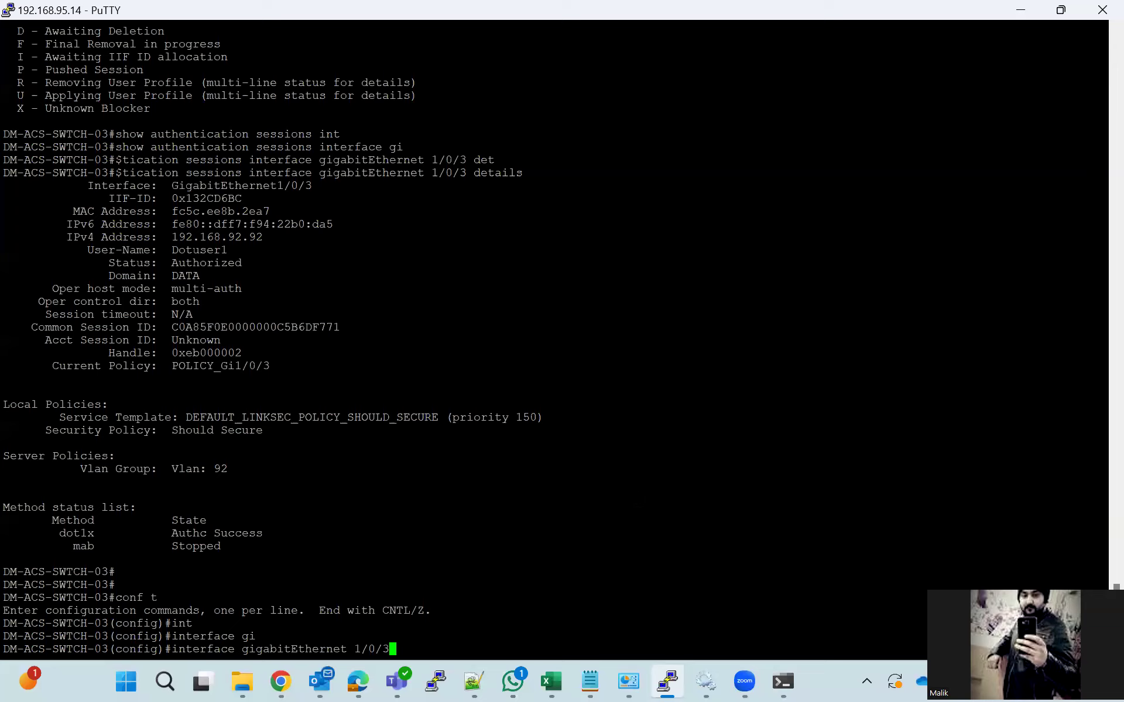
pyautogui.press('Return')
# Highlight the Vlan: 92 and Server Policies lines in the earlier session output
pyautogui.moveTo(229, 456)
pyautogui.mouseDown()
pyautogui.moveTo(209, 457)
pyautogui.moveTo(225, 456)
pyautogui.mouseUp()
pyautogui.click(206, 456)
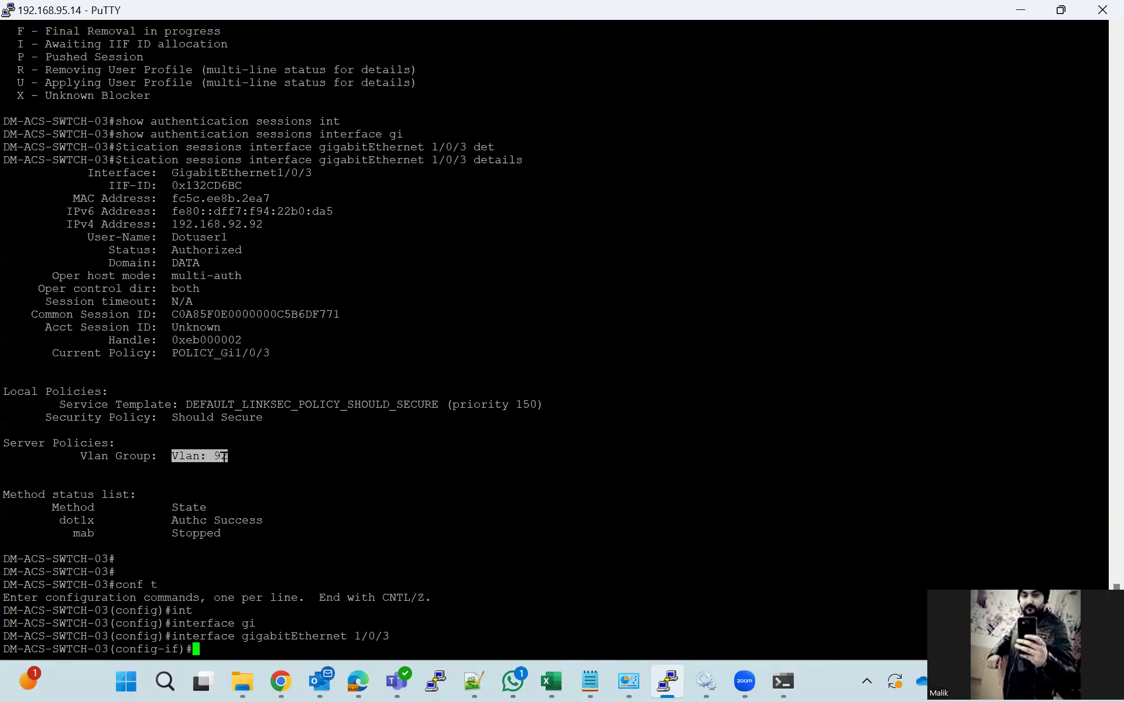
pyautogui.click(228, 456)
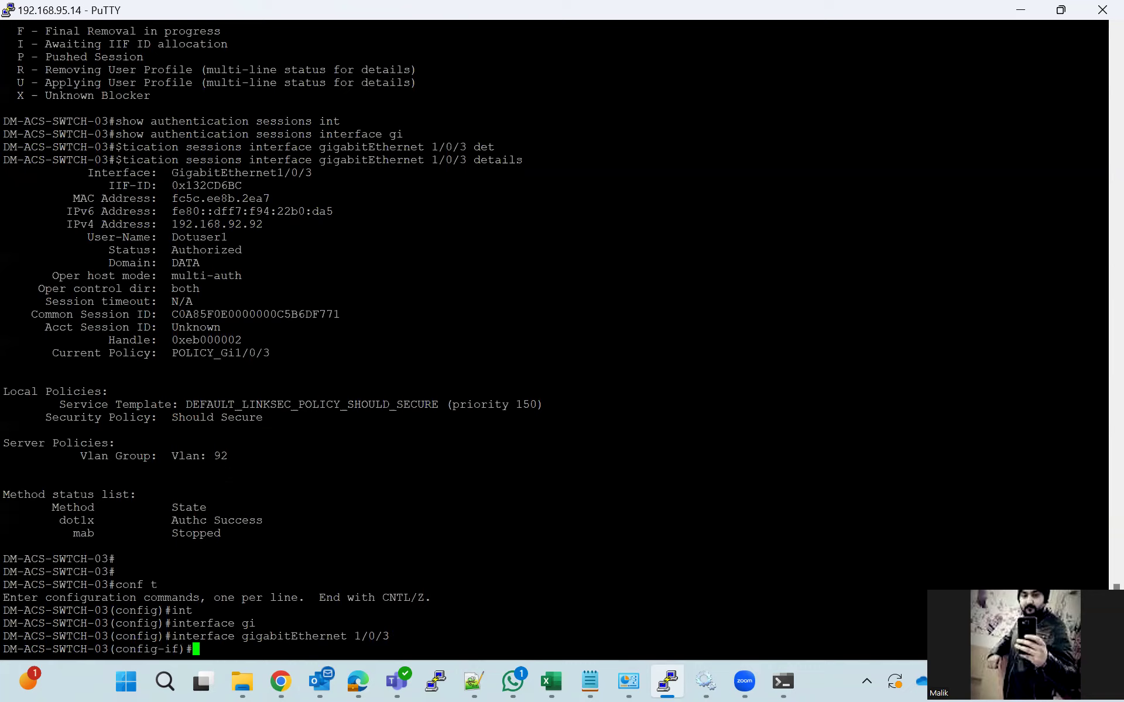
pyautogui.moveTo(3, 443); pyautogui.dragTo(248, 458)
pyautogui.click(248, 458)
# Shut down port 1/0/3, bring it back up with no shutdown, and end configuration
pyautogui.write('sh')
pyautogui.press('Tab')
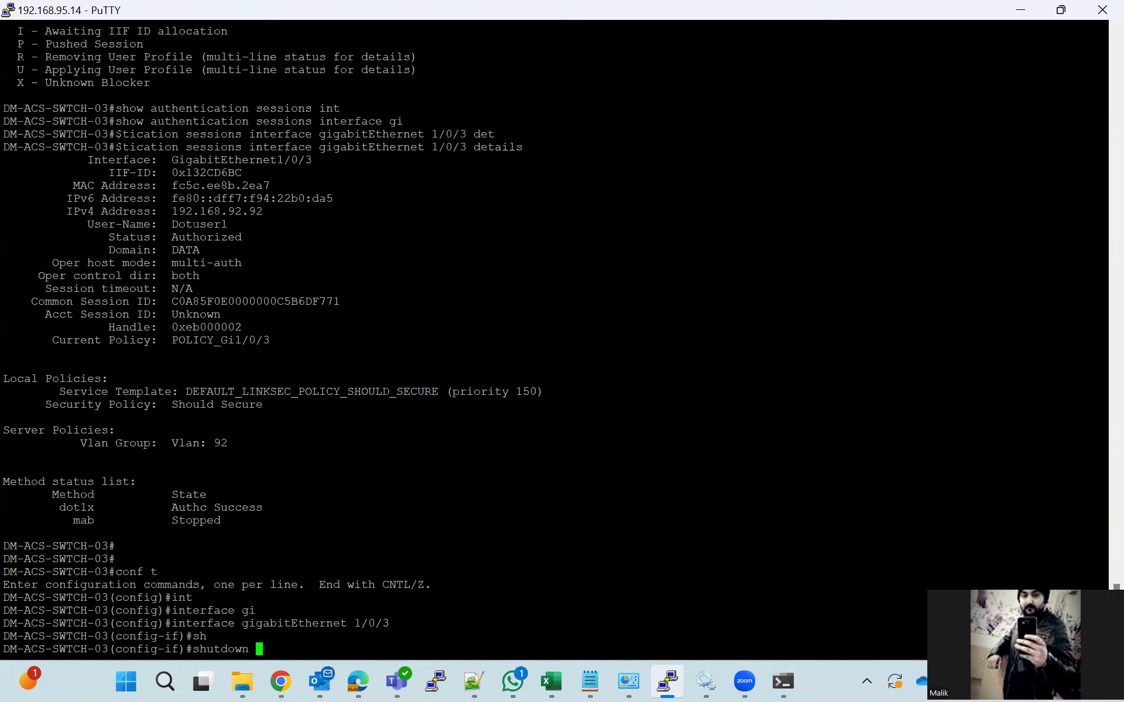
pyautogui.press('Return')
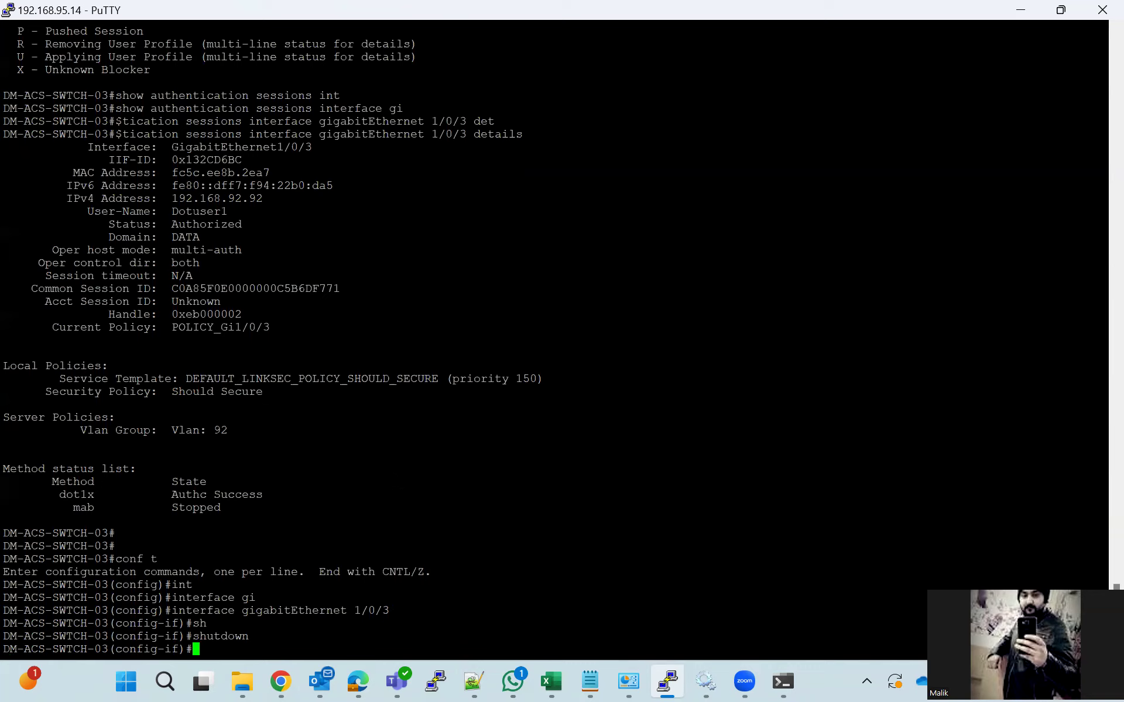
pyautogui.write('no sh')
pyautogui.press('Tab')
pyautogui.press('Return')
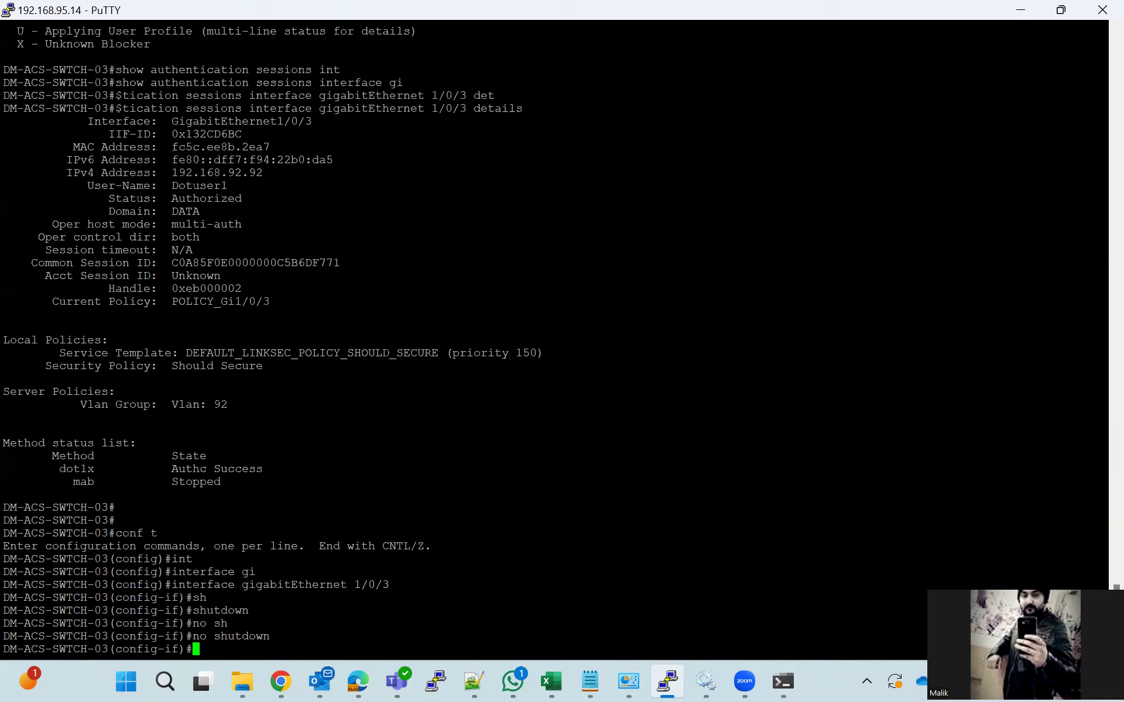
pyautogui.write('end')
pyautogui.press('Return')
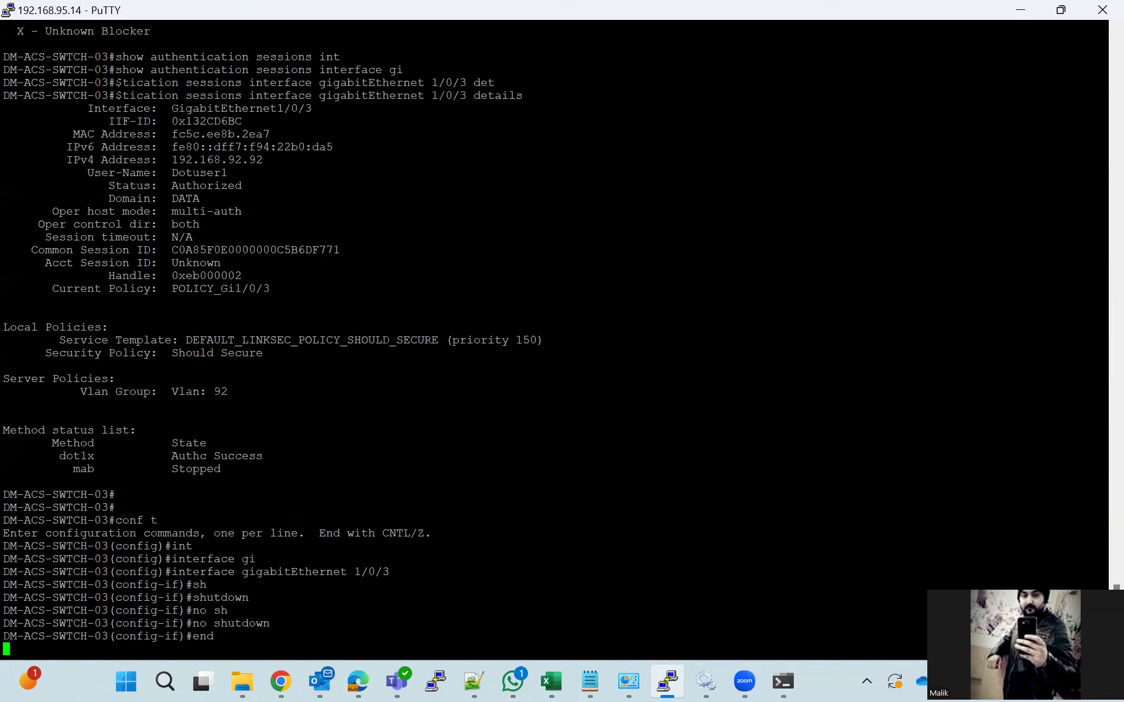
# Run show authentication sessions to list the current sessions
pyautogui.write('sho')
pyautogui.press('Tab')
pyautogui.write('auth')
pyautogui.press('Tab')
pyautogui.write('se')
pyautogui.press('Tab')
pyautogui.press('Return')
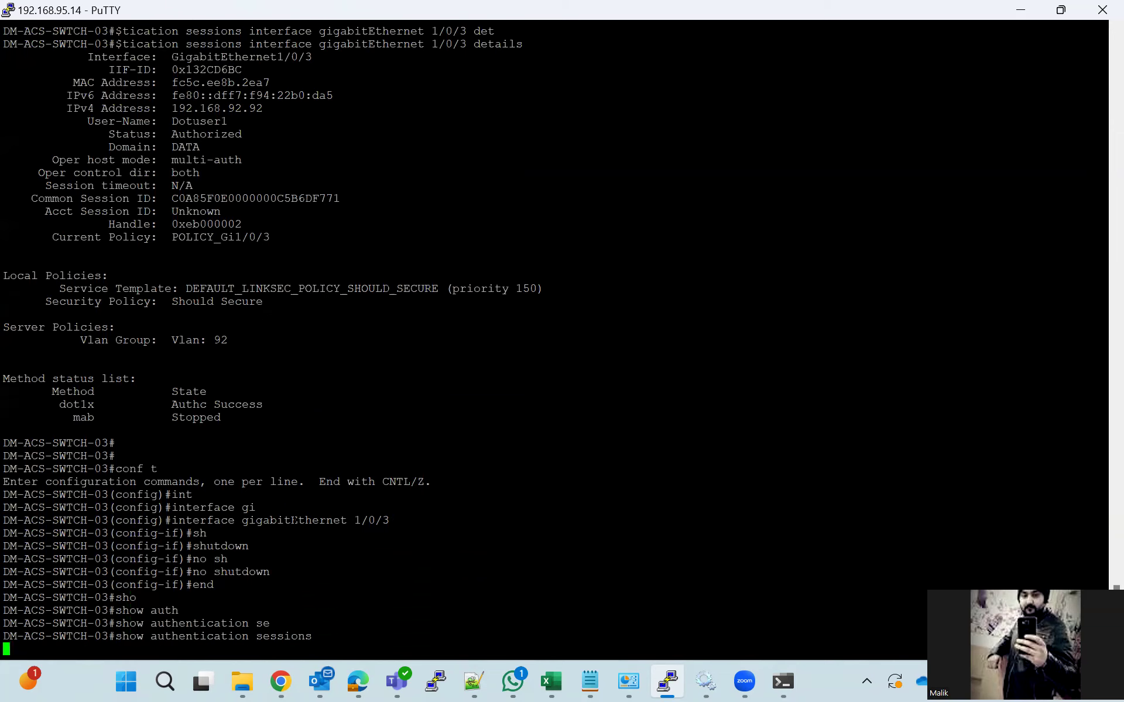
# Recheck authentication sessions and the Gi1/0/3 session details, highlighting the ACS ACL line
pyautogui.press('Up')
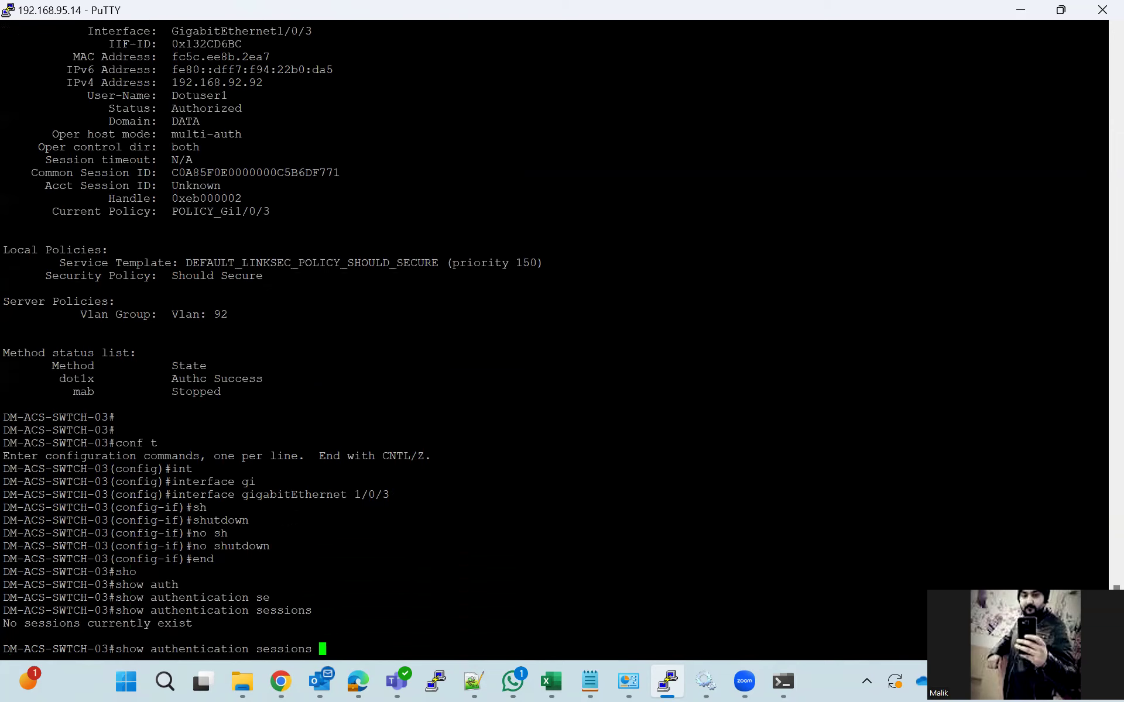
pyautogui.press('Return')
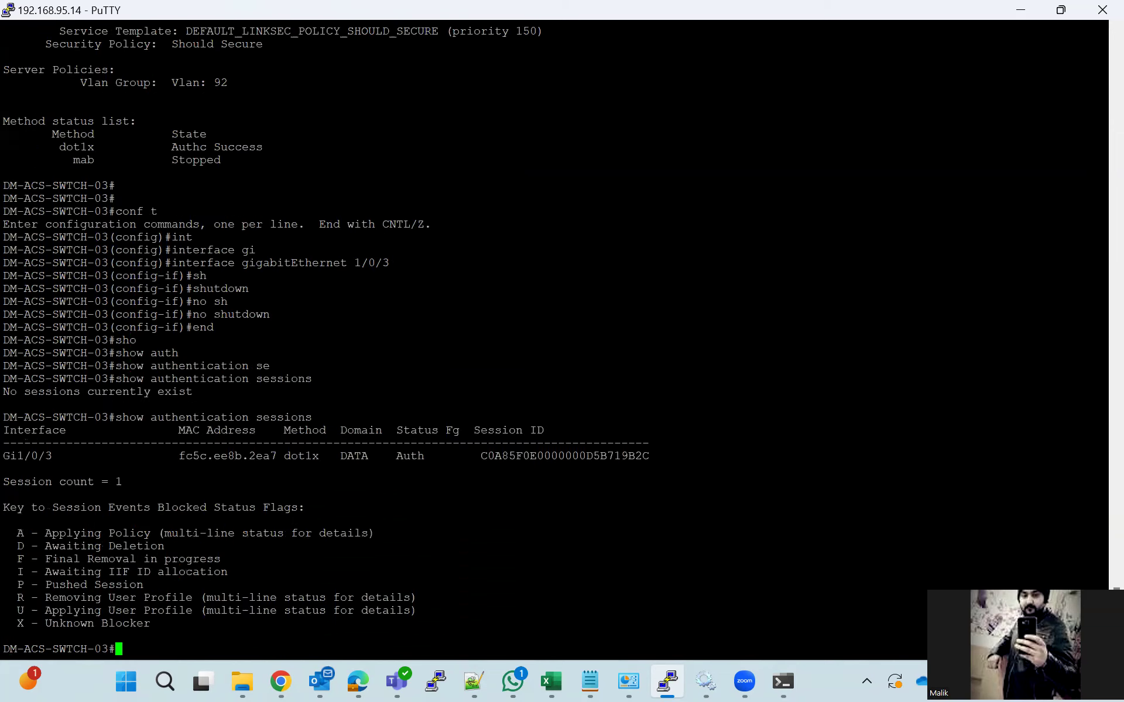
pyautogui.press('Up')
pyautogui.press('Up')
pyautogui.press('Up')
pyautogui.press('Return')
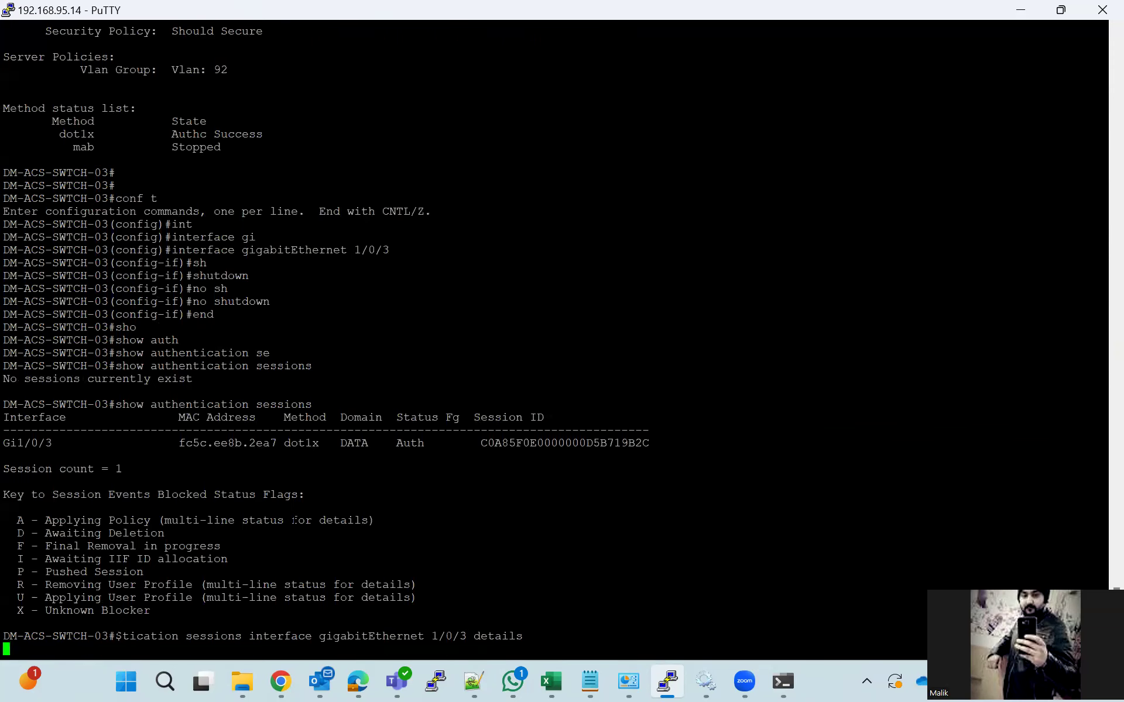
pyautogui.press('space')
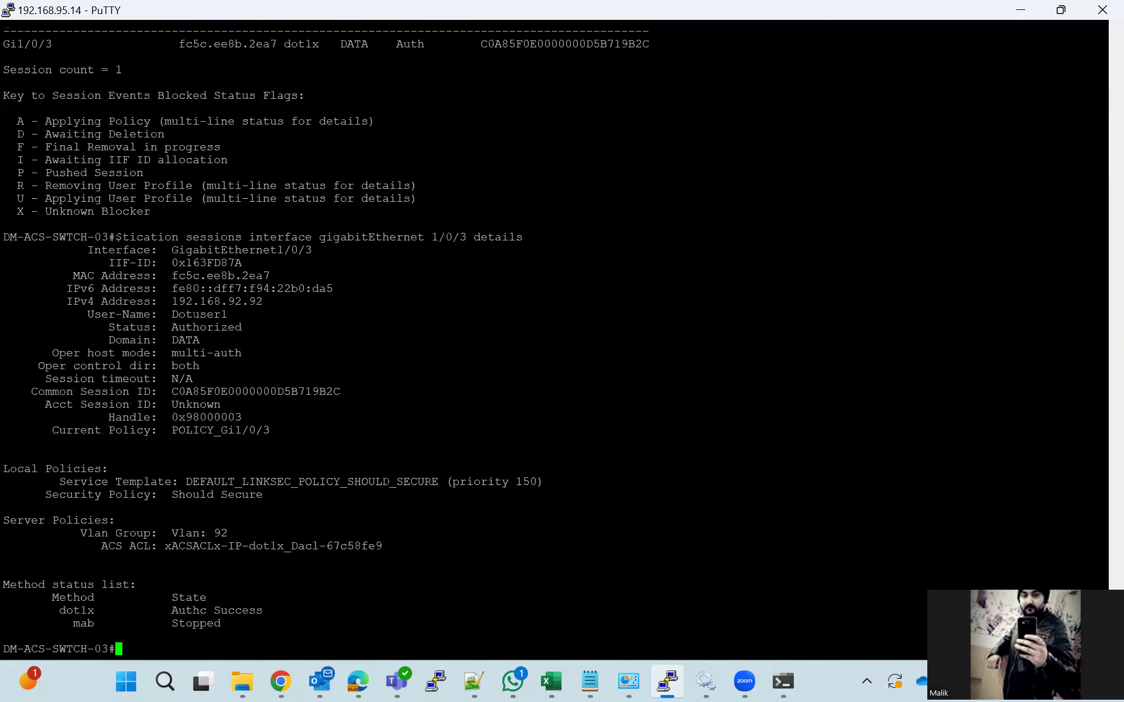
pyautogui.moveTo(94, 546); pyautogui.dragTo(378, 546)
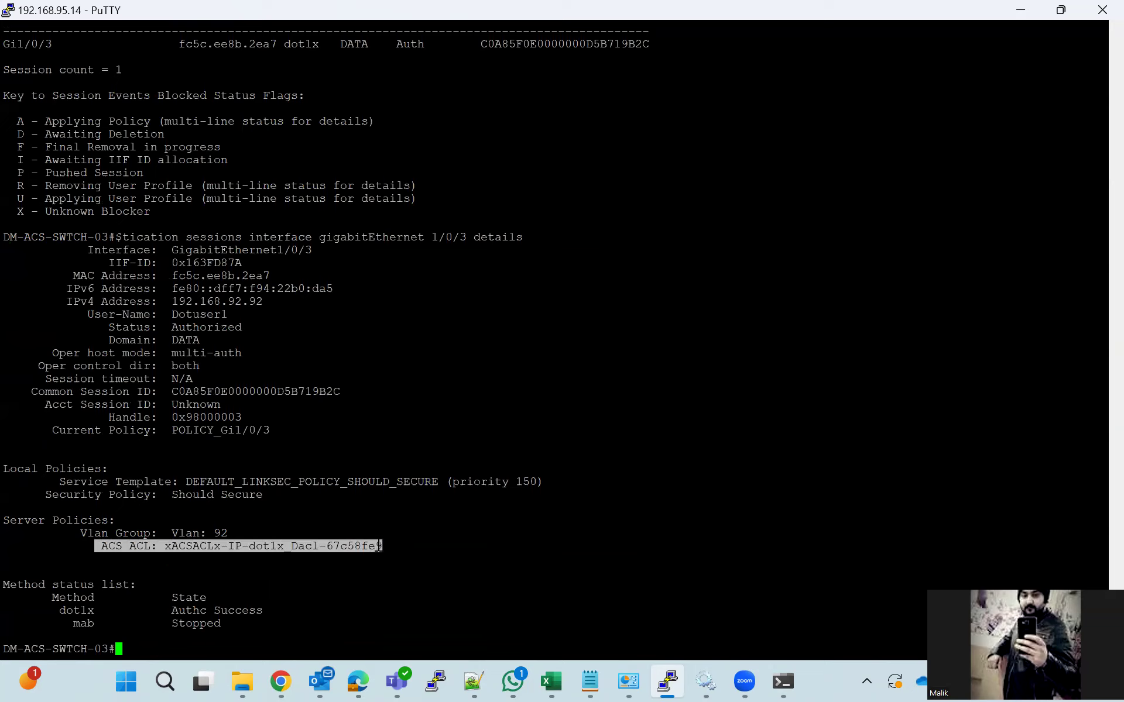
# Show access-lists for the pasted ACL xACSACLx-IP-dot1x_Dacl-67c58fe9, confirming it denies host 192.168.92.1
pyautogui.write('sho')
pyautogui.press('Tab')
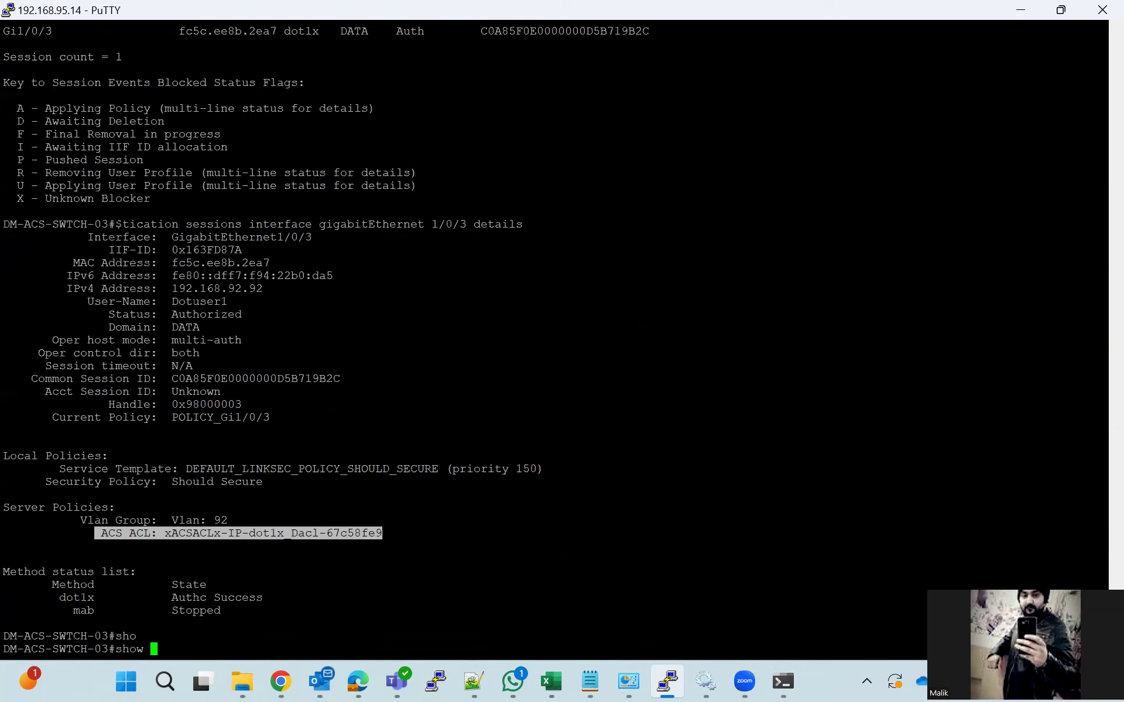
pyautogui.write('acc')
pyautogui.press('Tab')
pyautogui.write('ess-li')
pyautogui.press('Tab')
pyautogui.write('?')
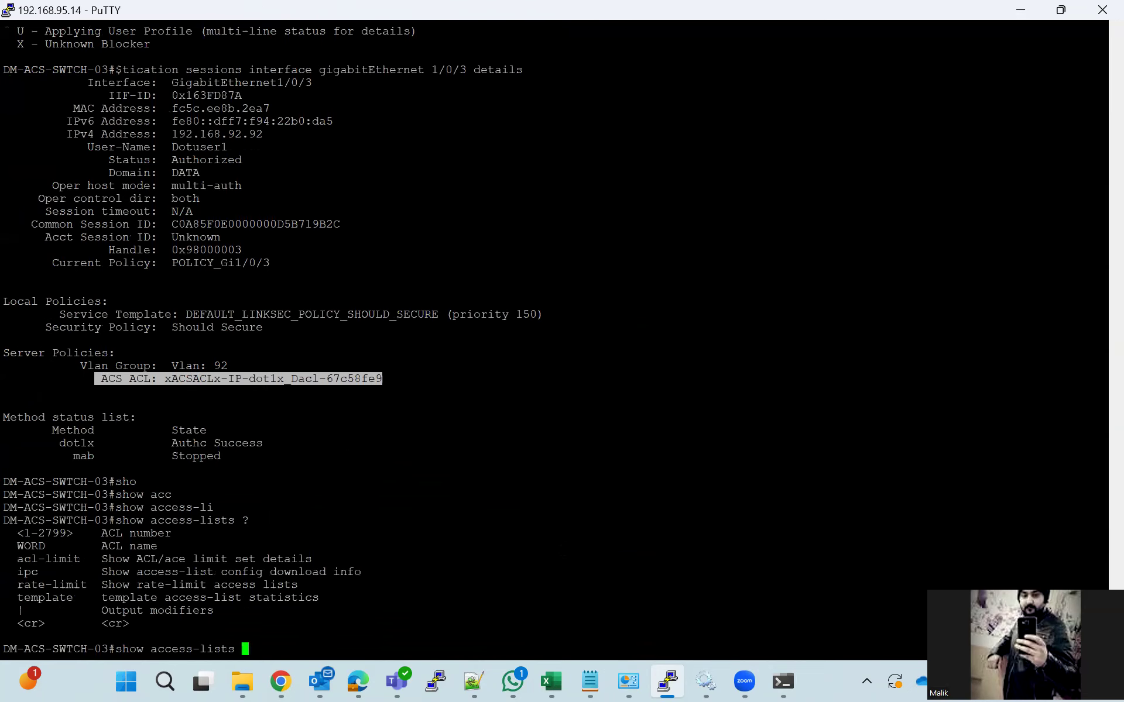
pyautogui.click(383, 380)
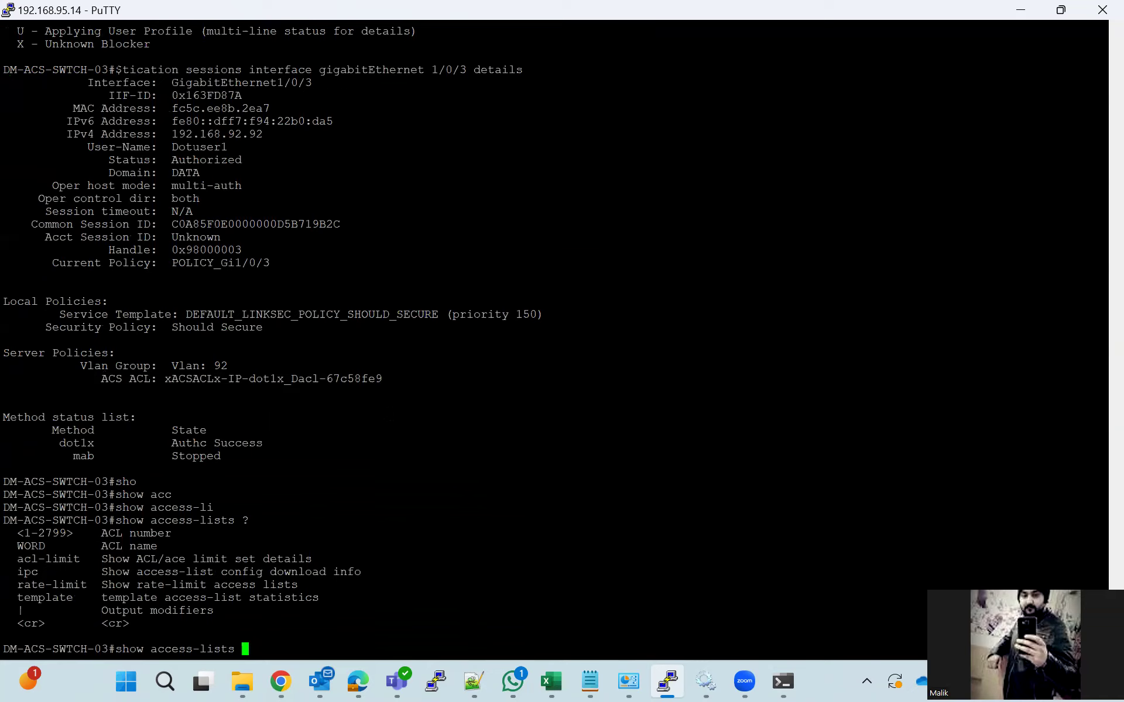
pyautogui.moveTo(166, 380); pyautogui.dragTo(383, 379)
pyautogui.rightClick(383, 379)
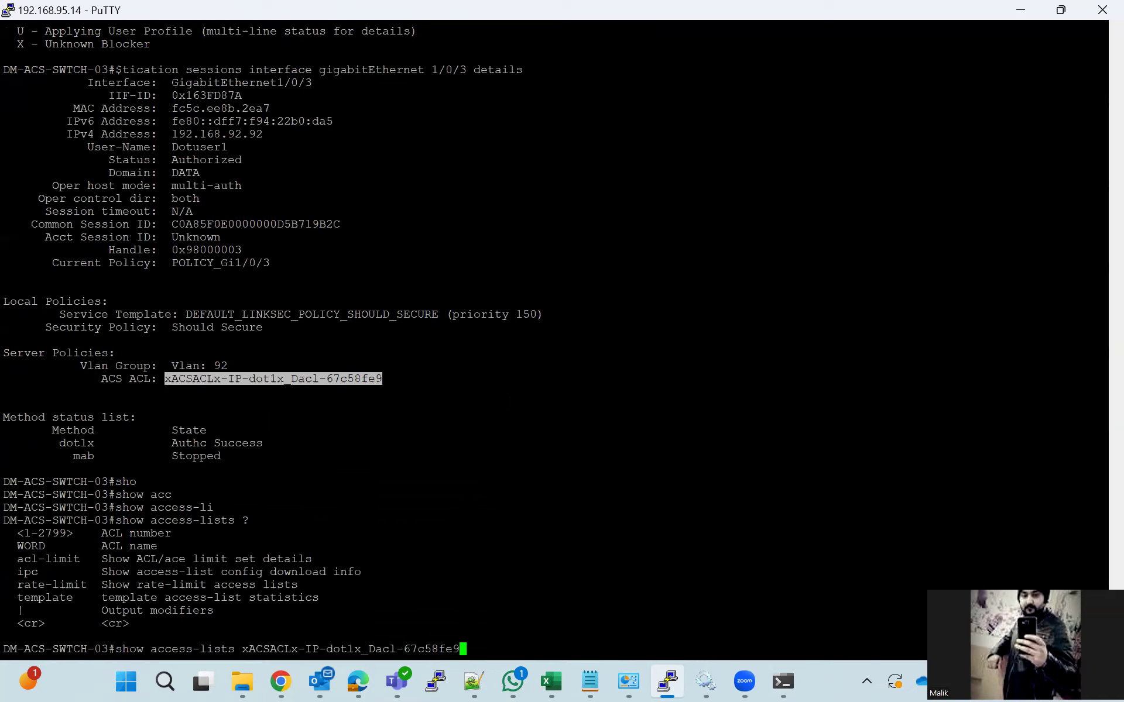
pyautogui.press('Return')
pyautogui.moveTo(31, 623); pyautogui.dragTo(185, 635)
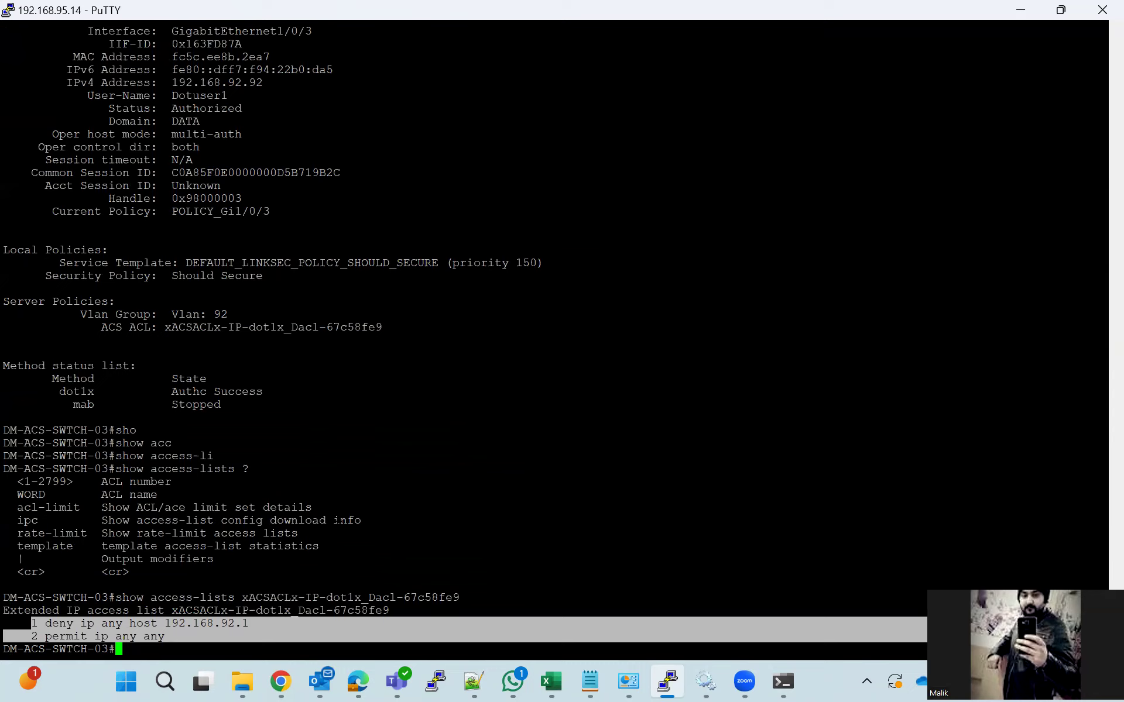
pyautogui.click(602, 482)
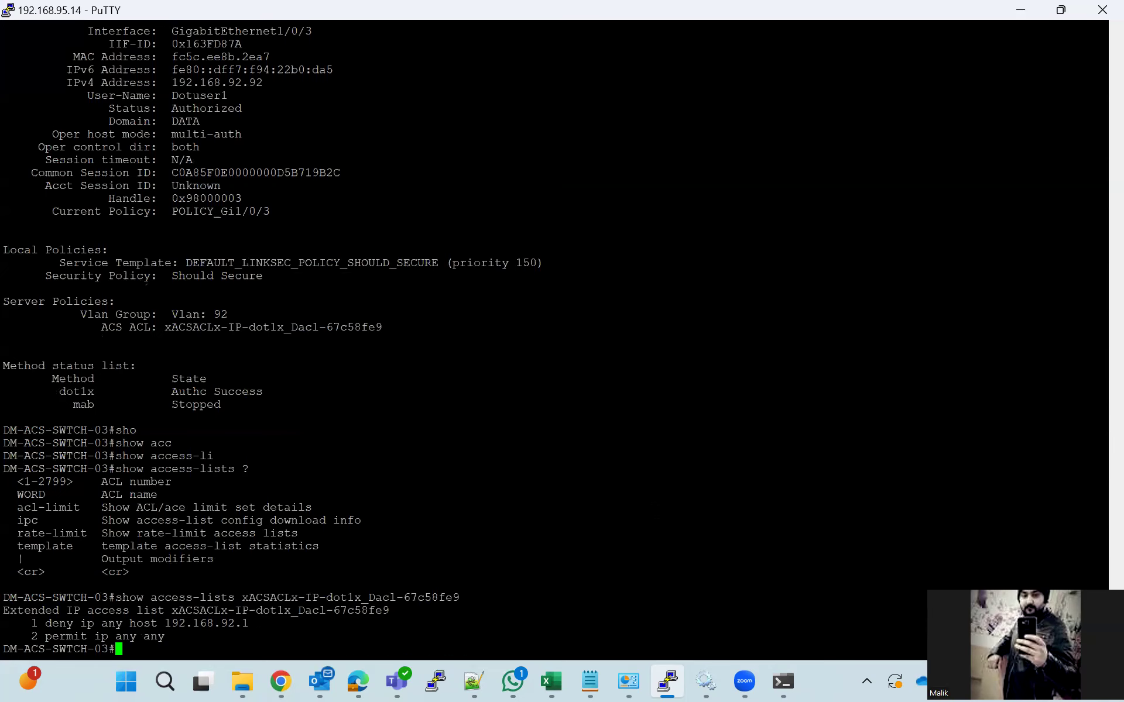
# Ping 192.168.92.1 again from Command Prompt to test the ACL
pyautogui.click(785, 681)
pyautogui.press('Up')
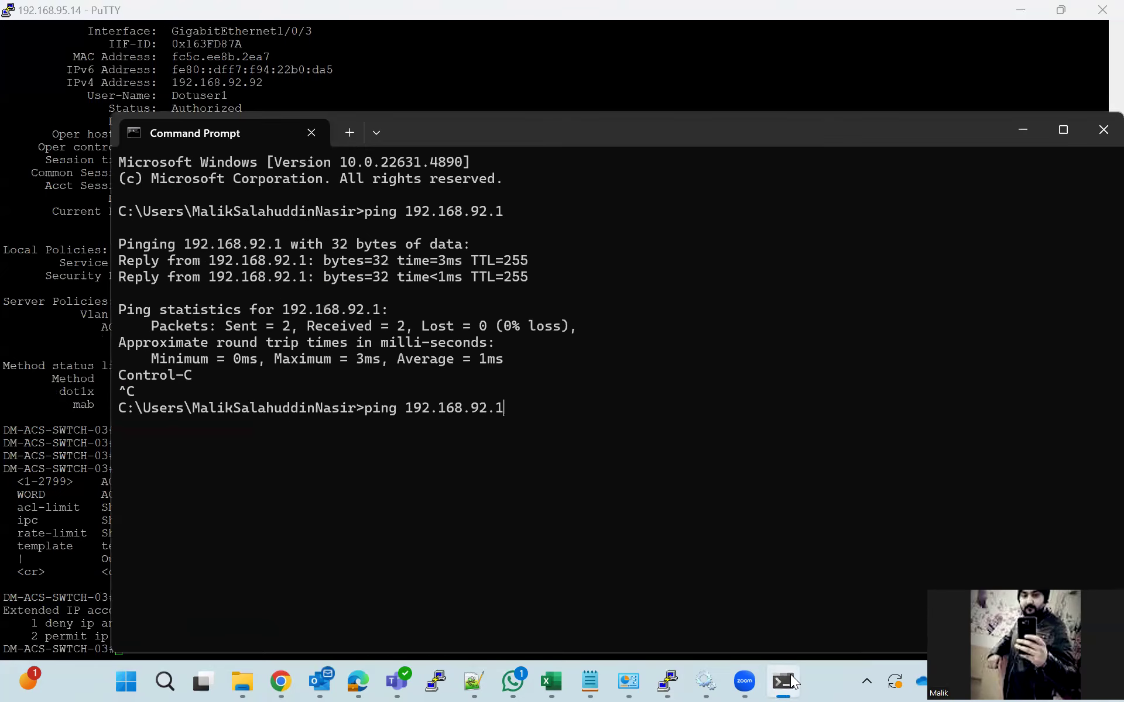
pyautogui.press('Return')
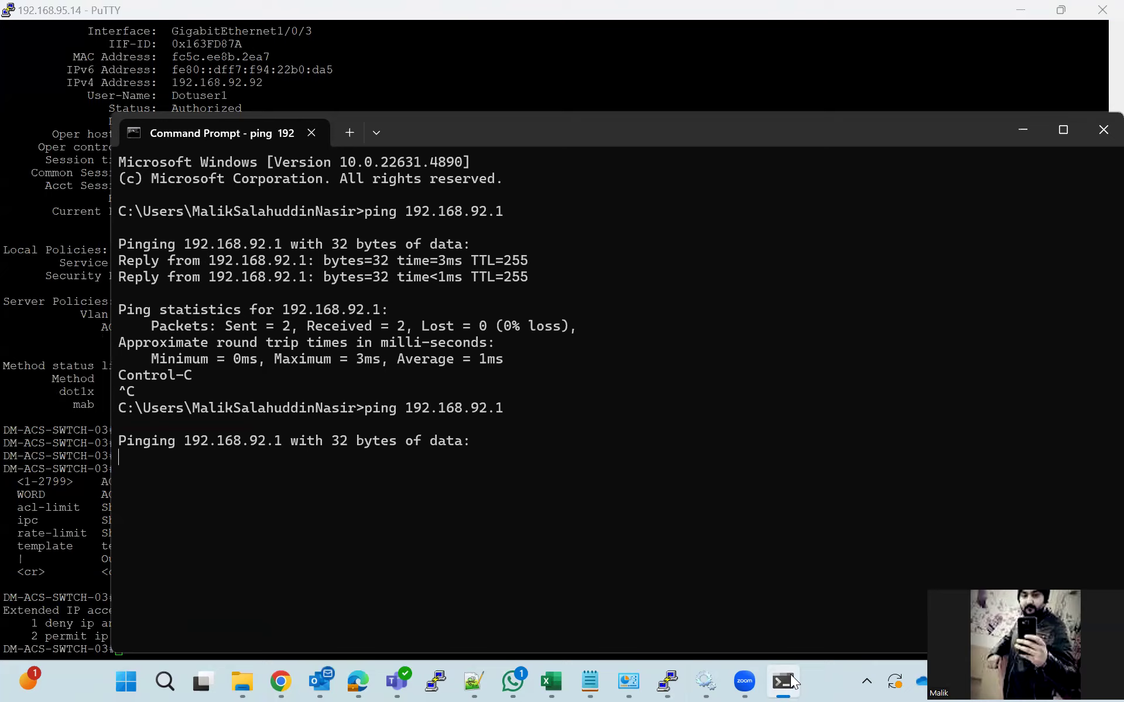